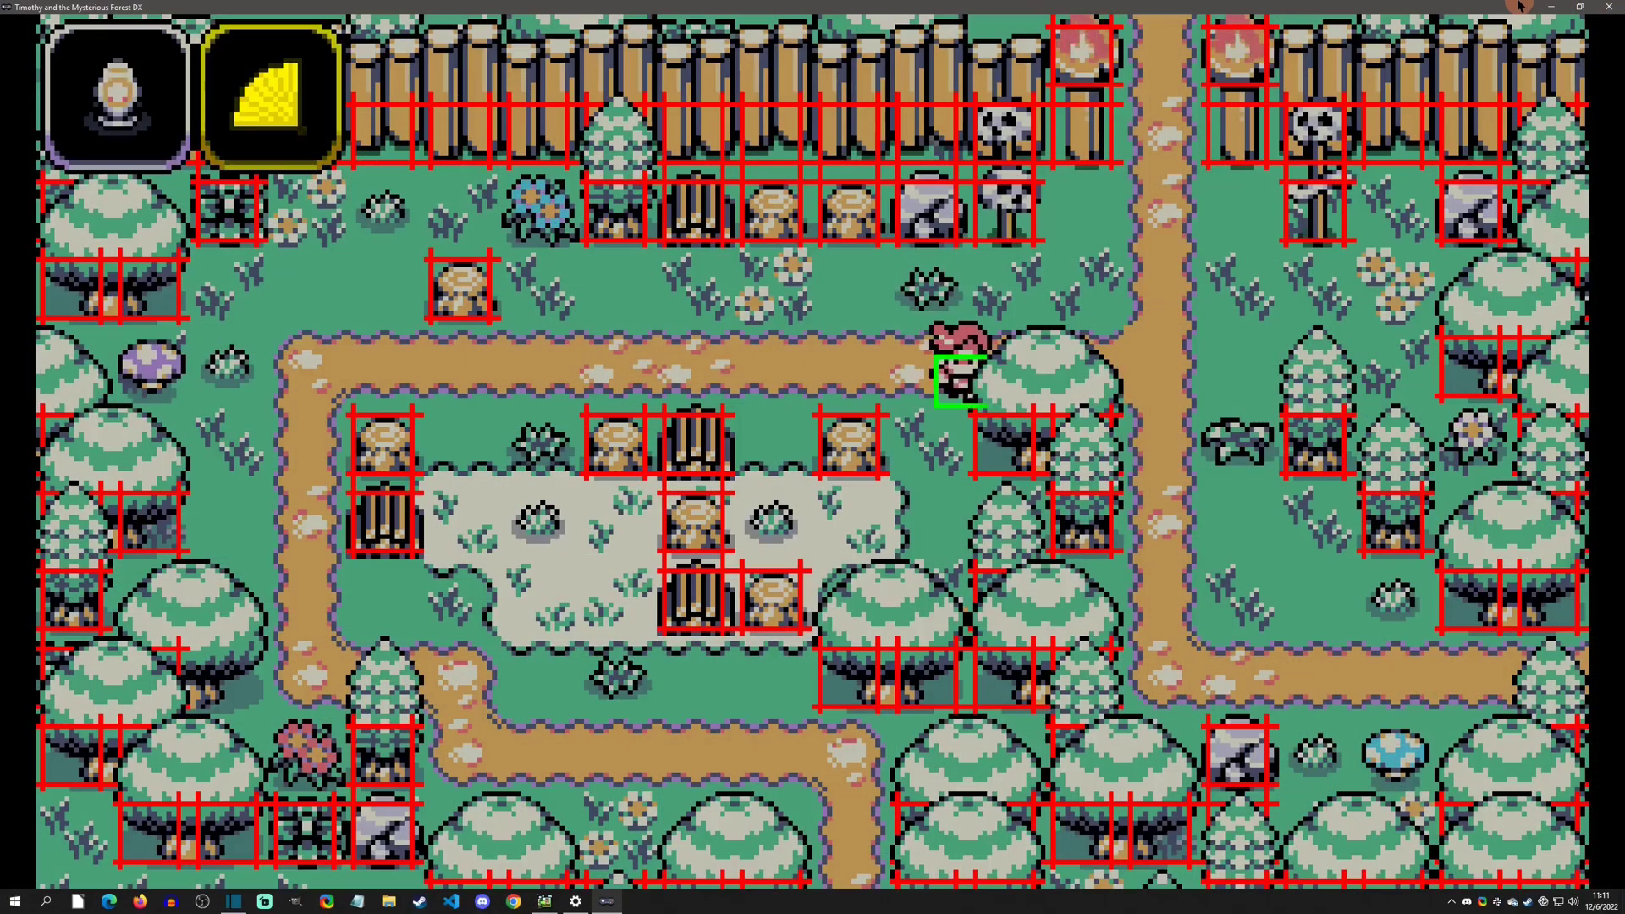
key("Down")
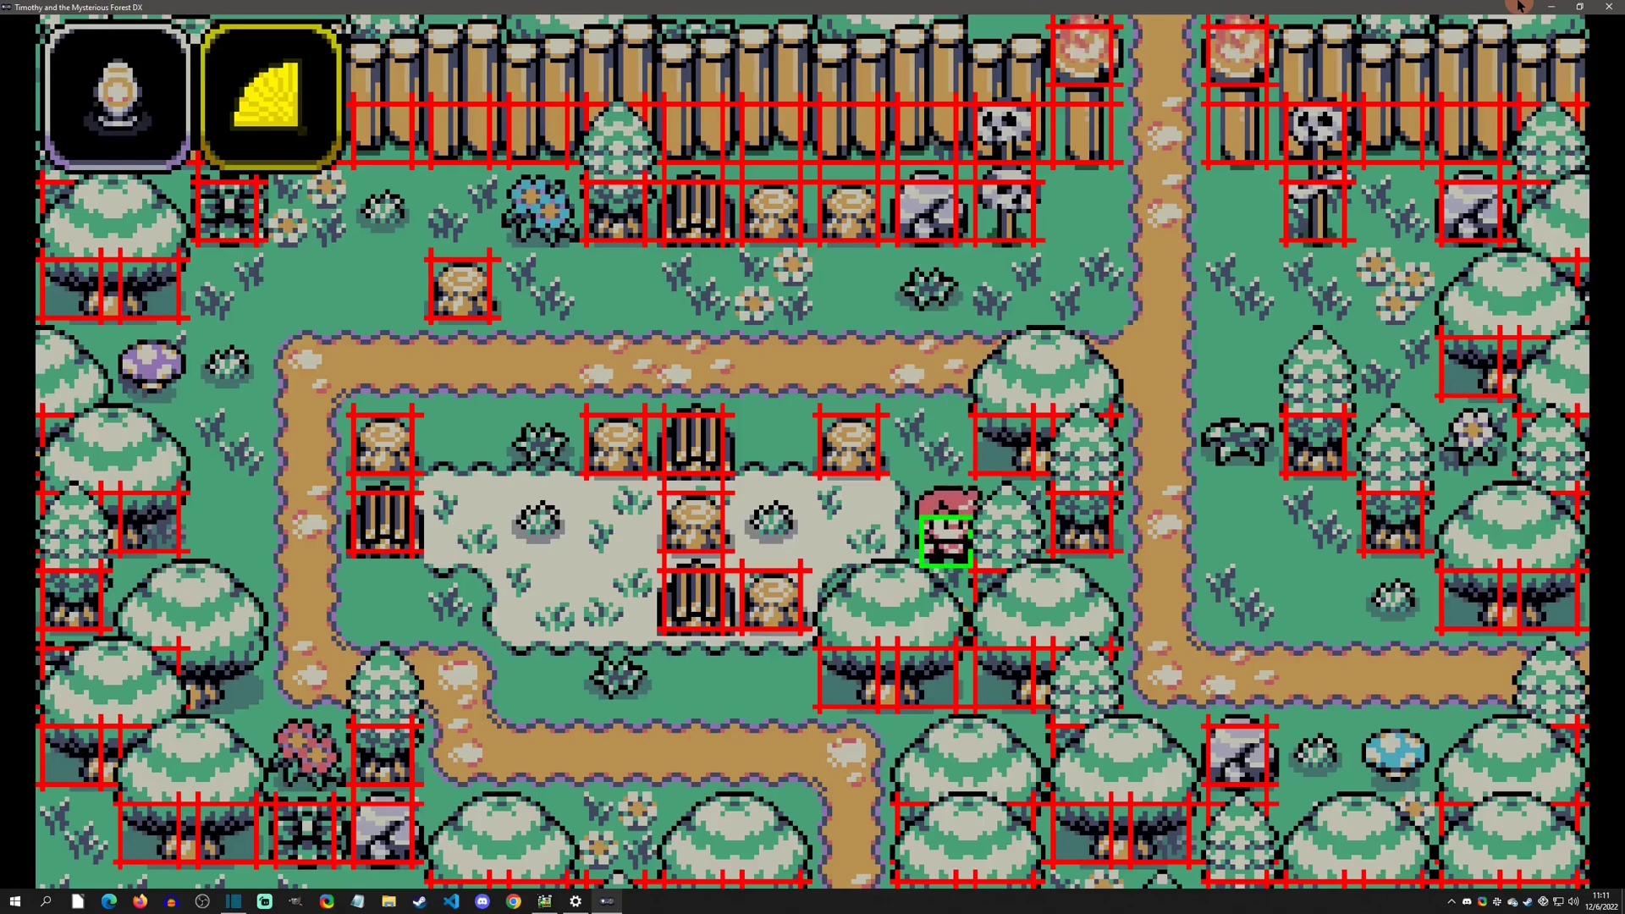
key("Up")
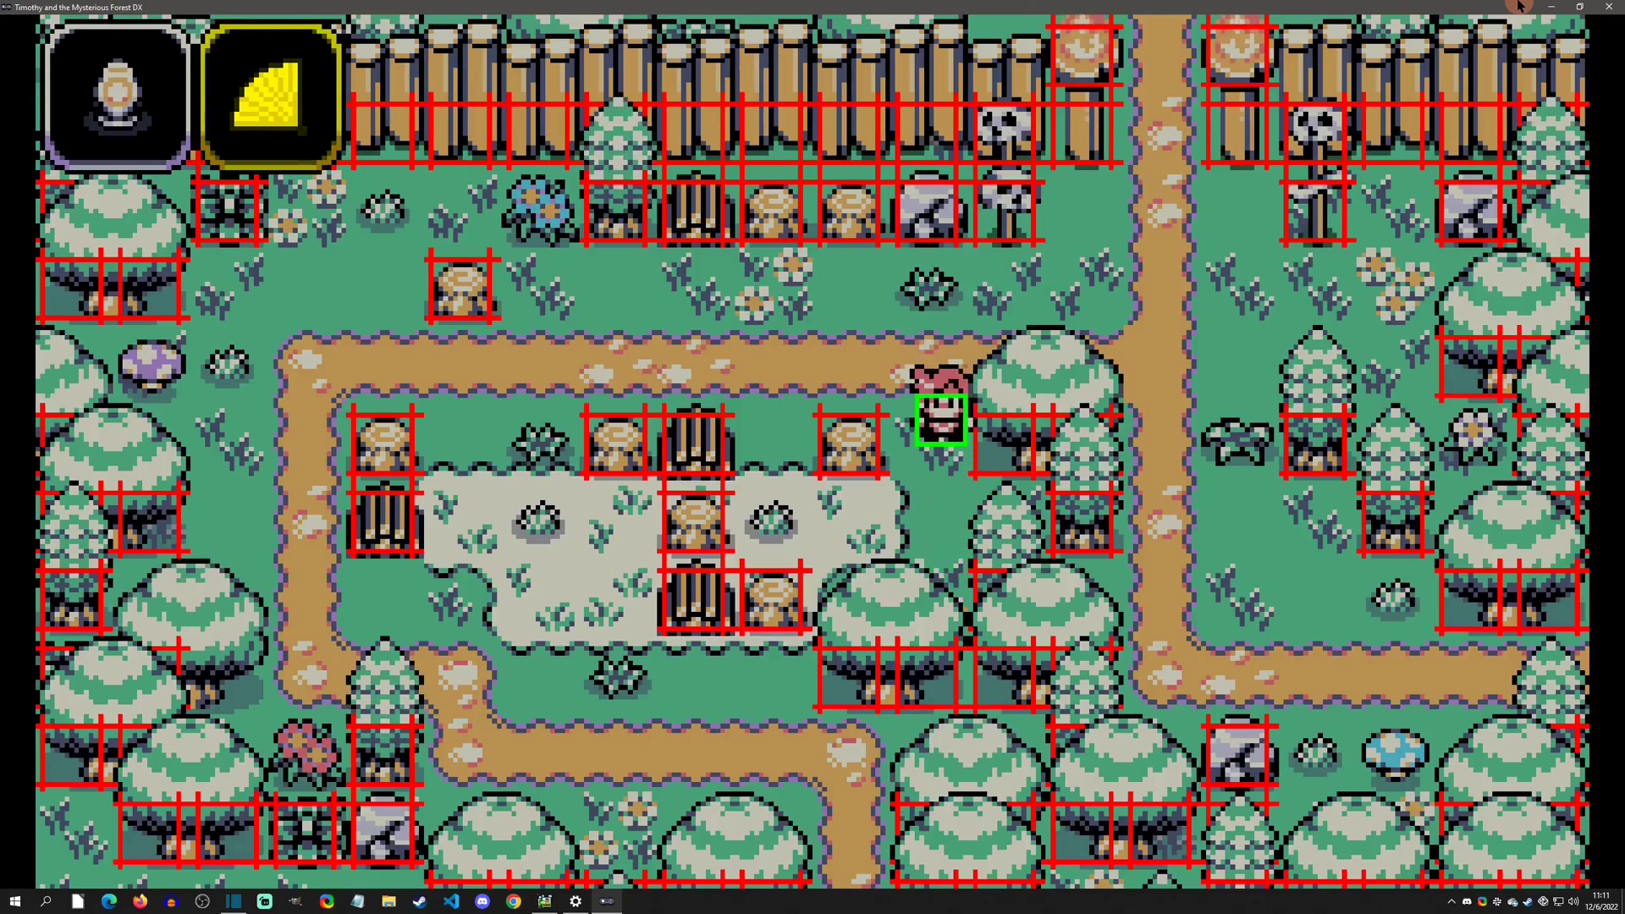
key("Left")
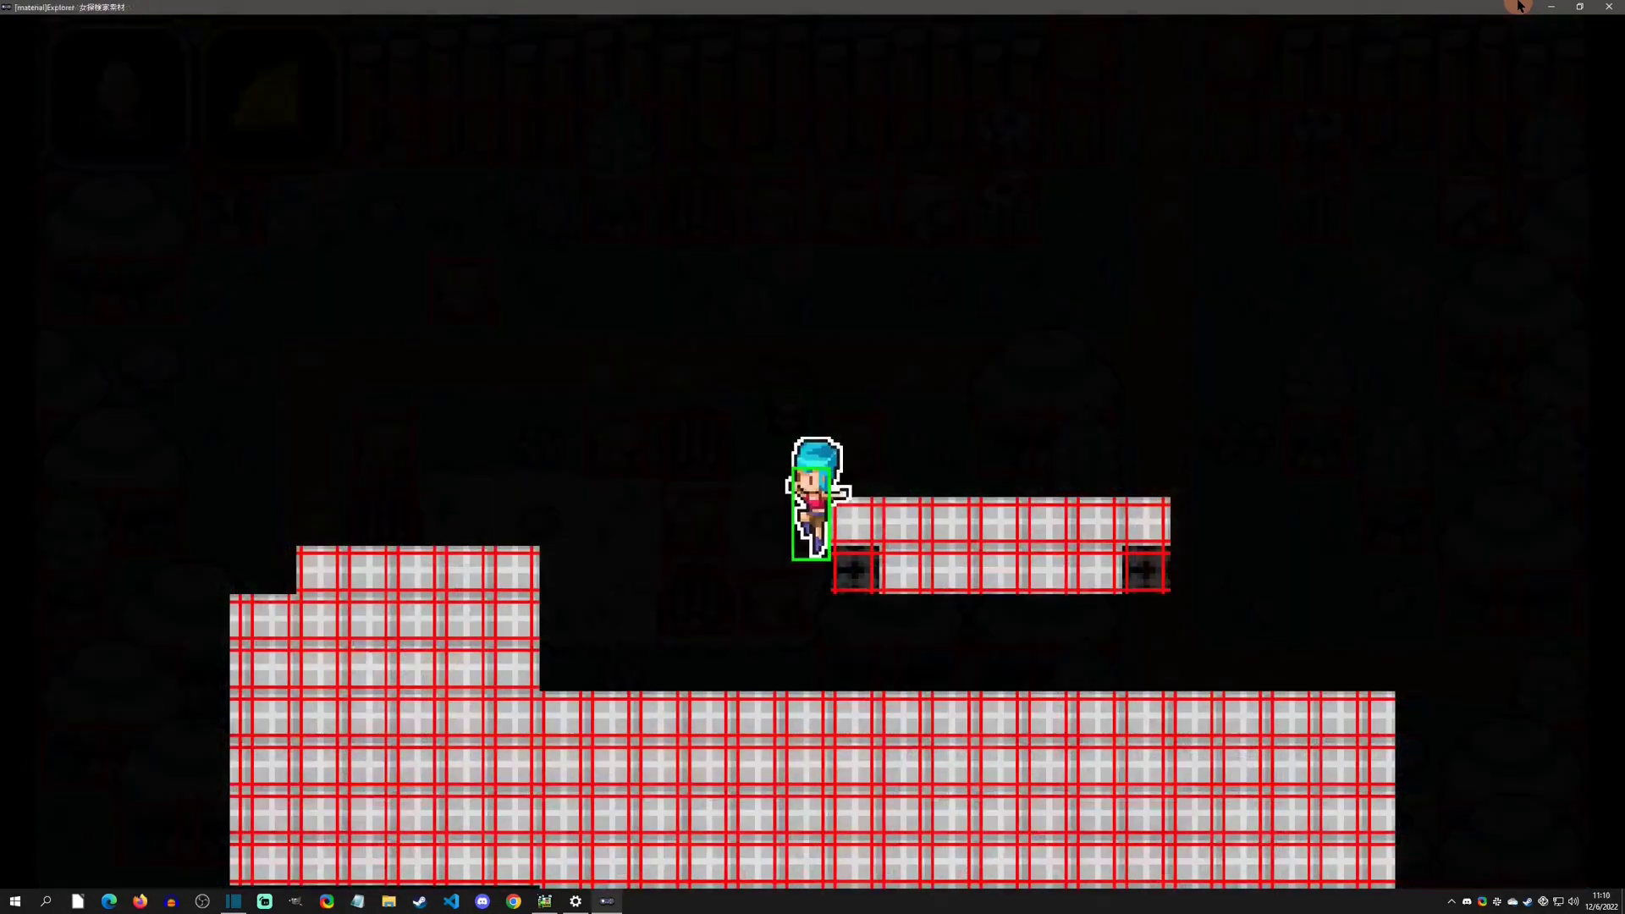
key("Right")
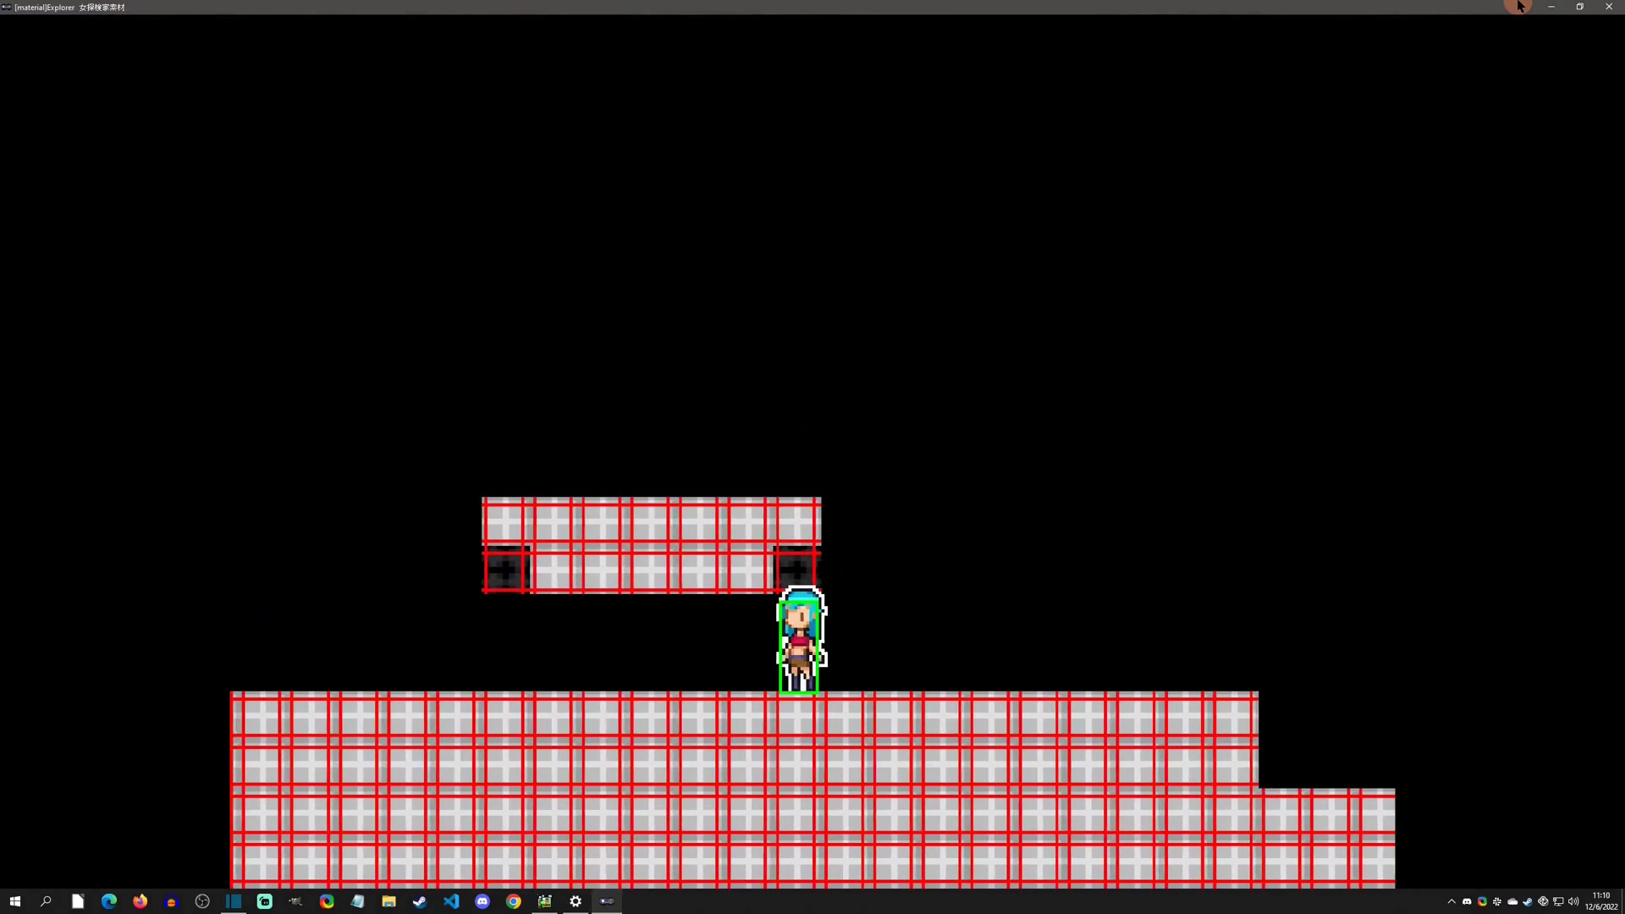
key("Right")
key("space")
key("Left")
key("space")
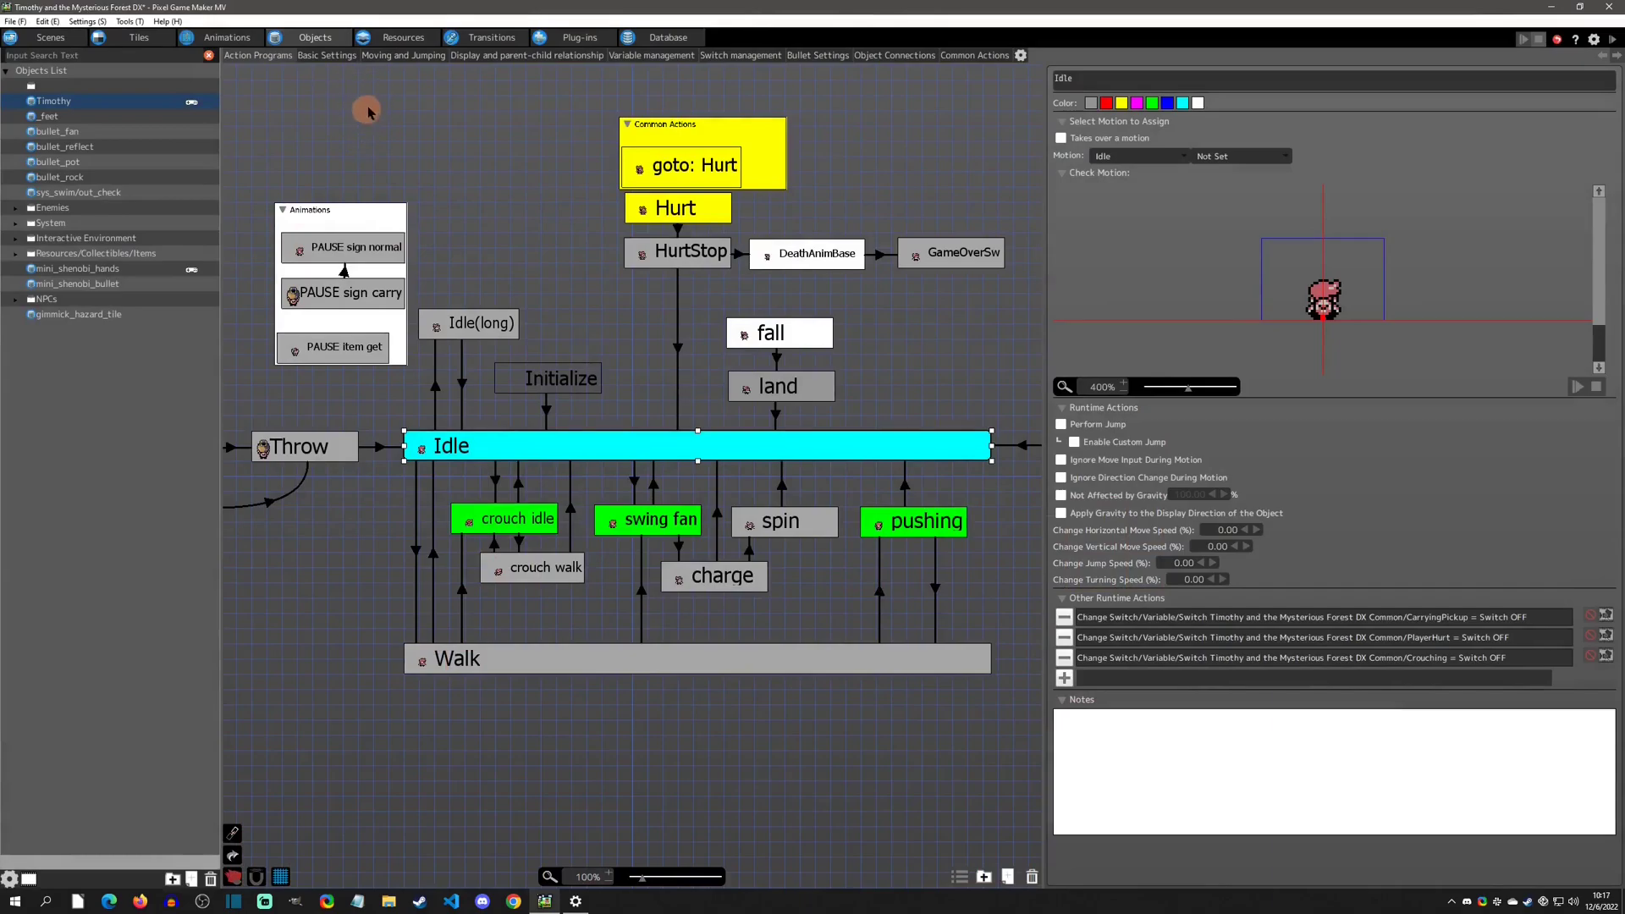
- Show Timothy's Moving and Jumping settings and start a test play of the game
left_click(403, 55)
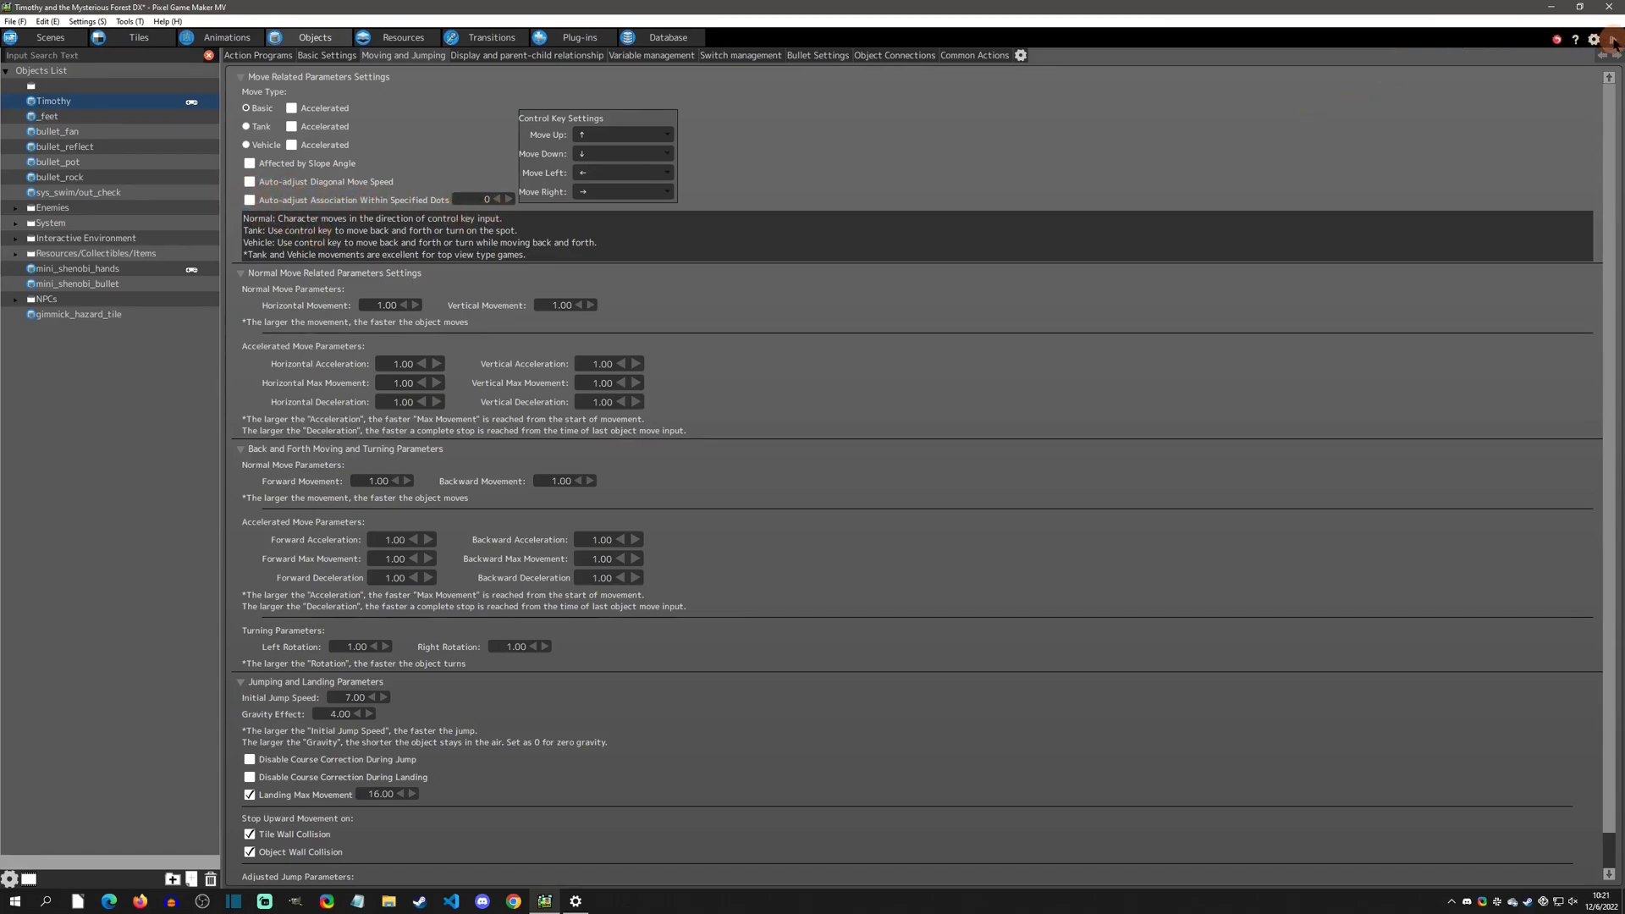
left_click(1612, 40)
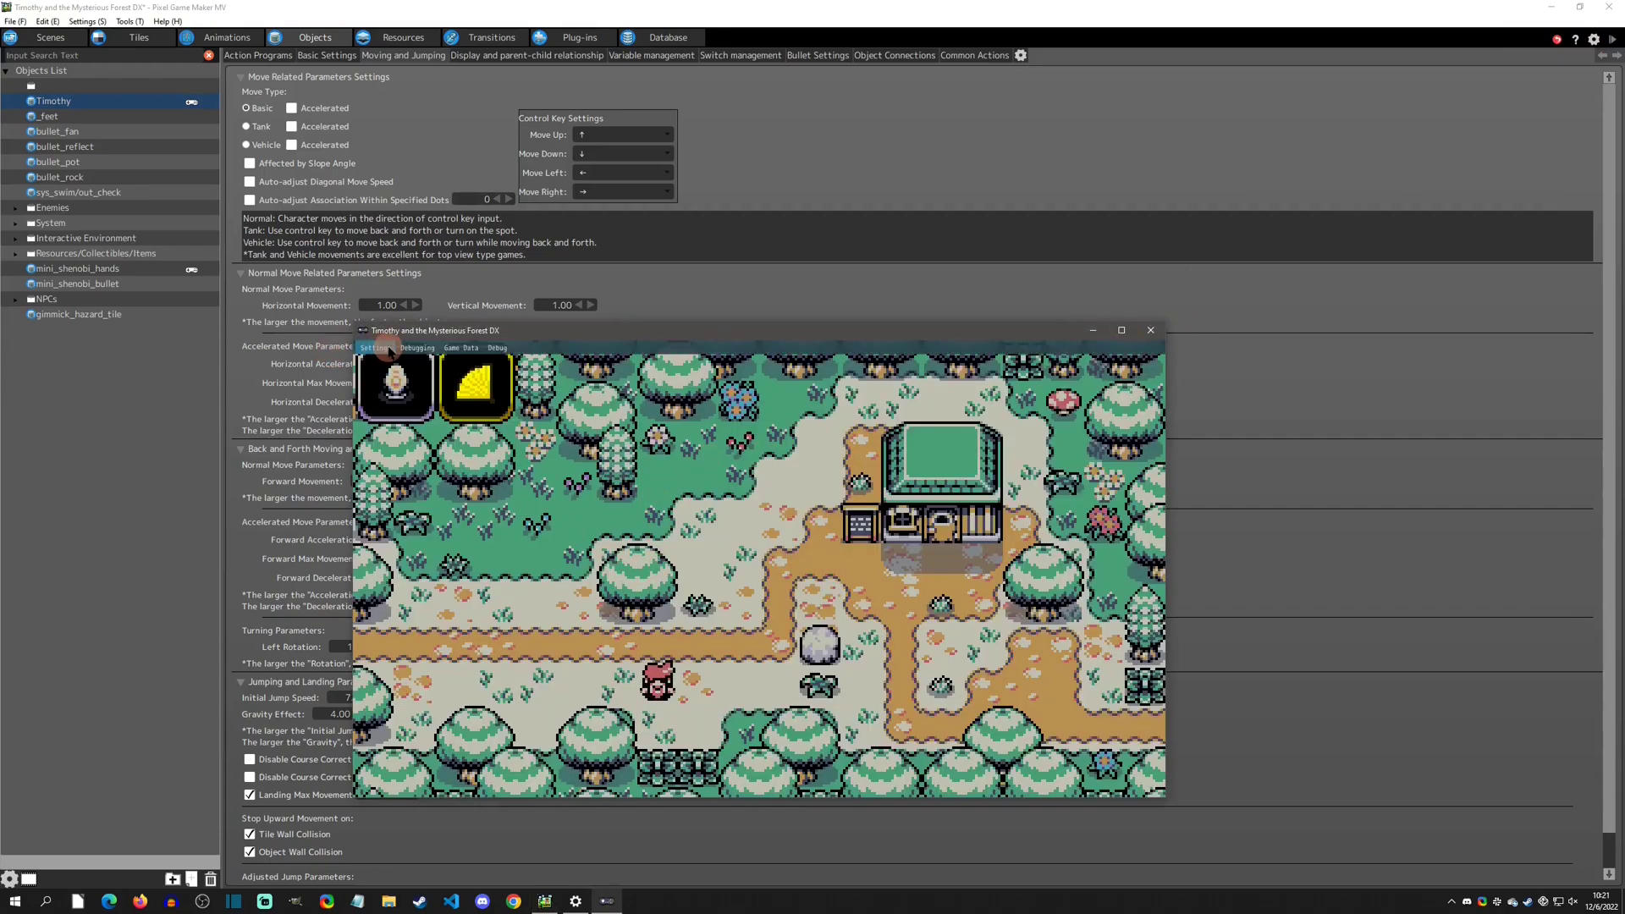
- Turn on the debug outlines for tile collision and object collision in the running test play
left_click(418, 348)
left_click(445, 365)
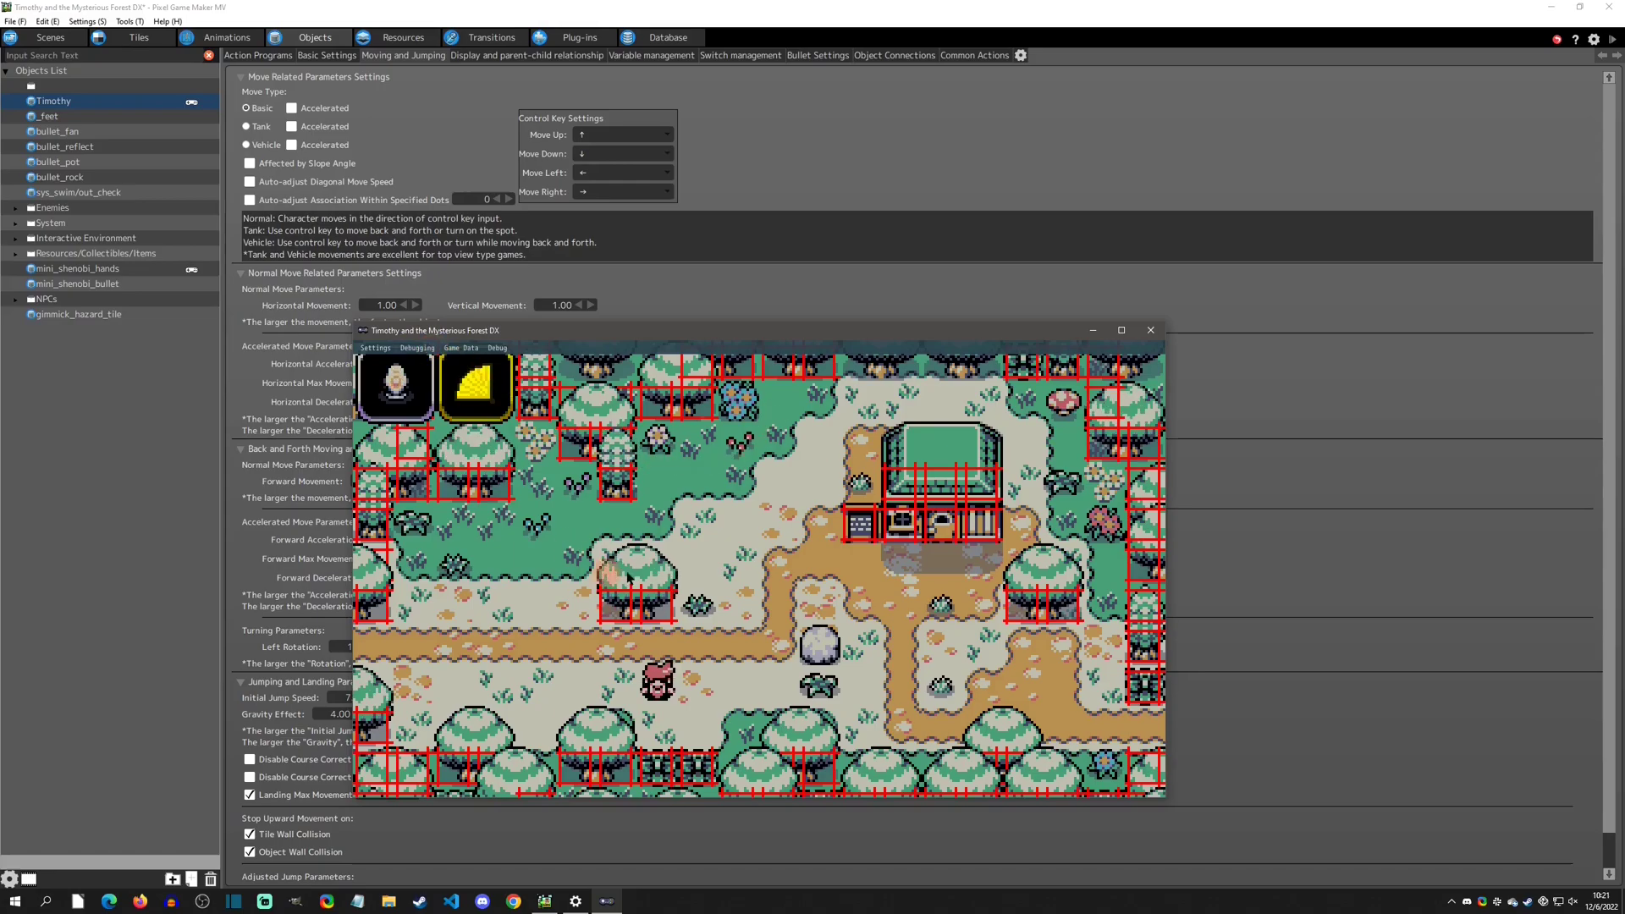
left_click(417, 346)
left_click(601, 417)
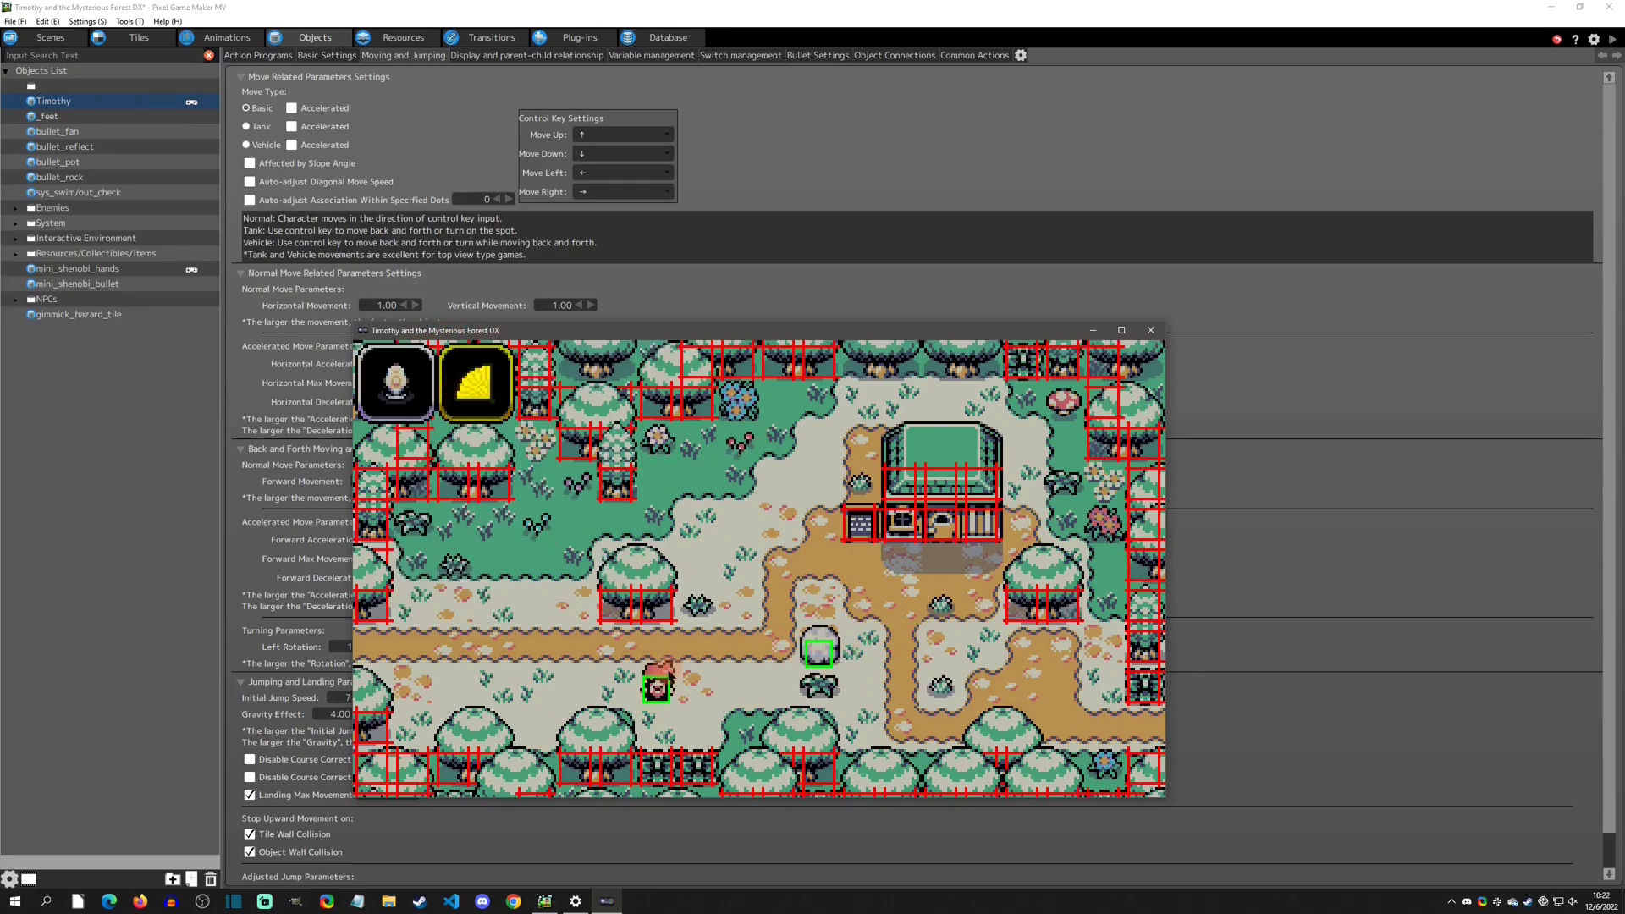
- Walk Timothy around the lone tree and into the round rock to test collisions without auto-adjustment, and close the test play
key("Right")
key("Down")
key("Up")
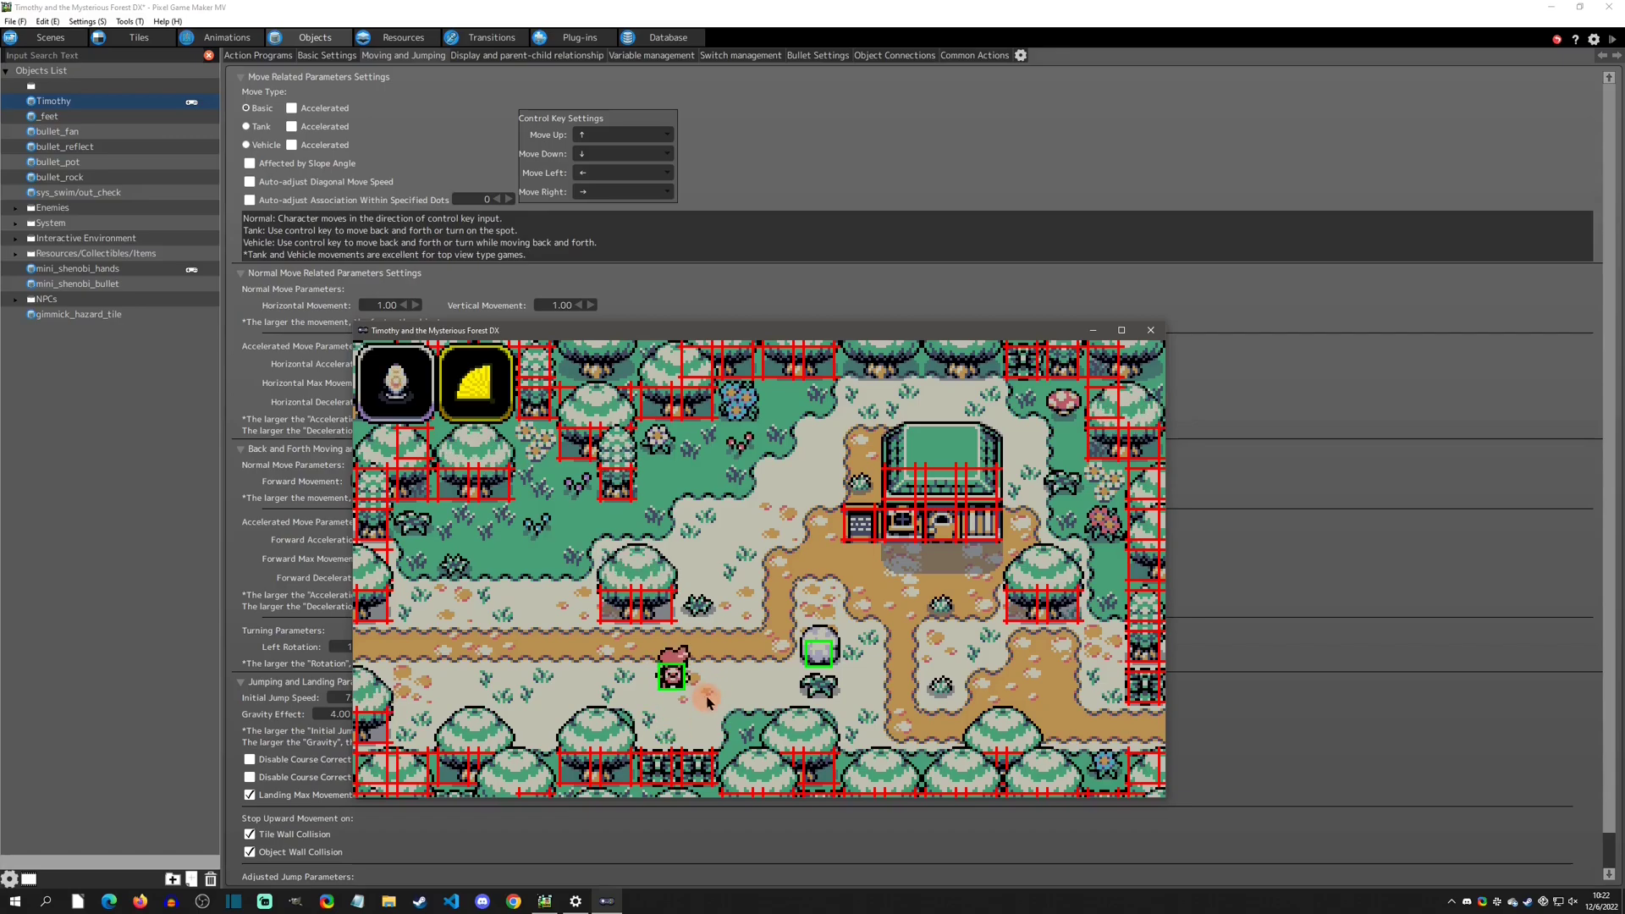
key("Up")
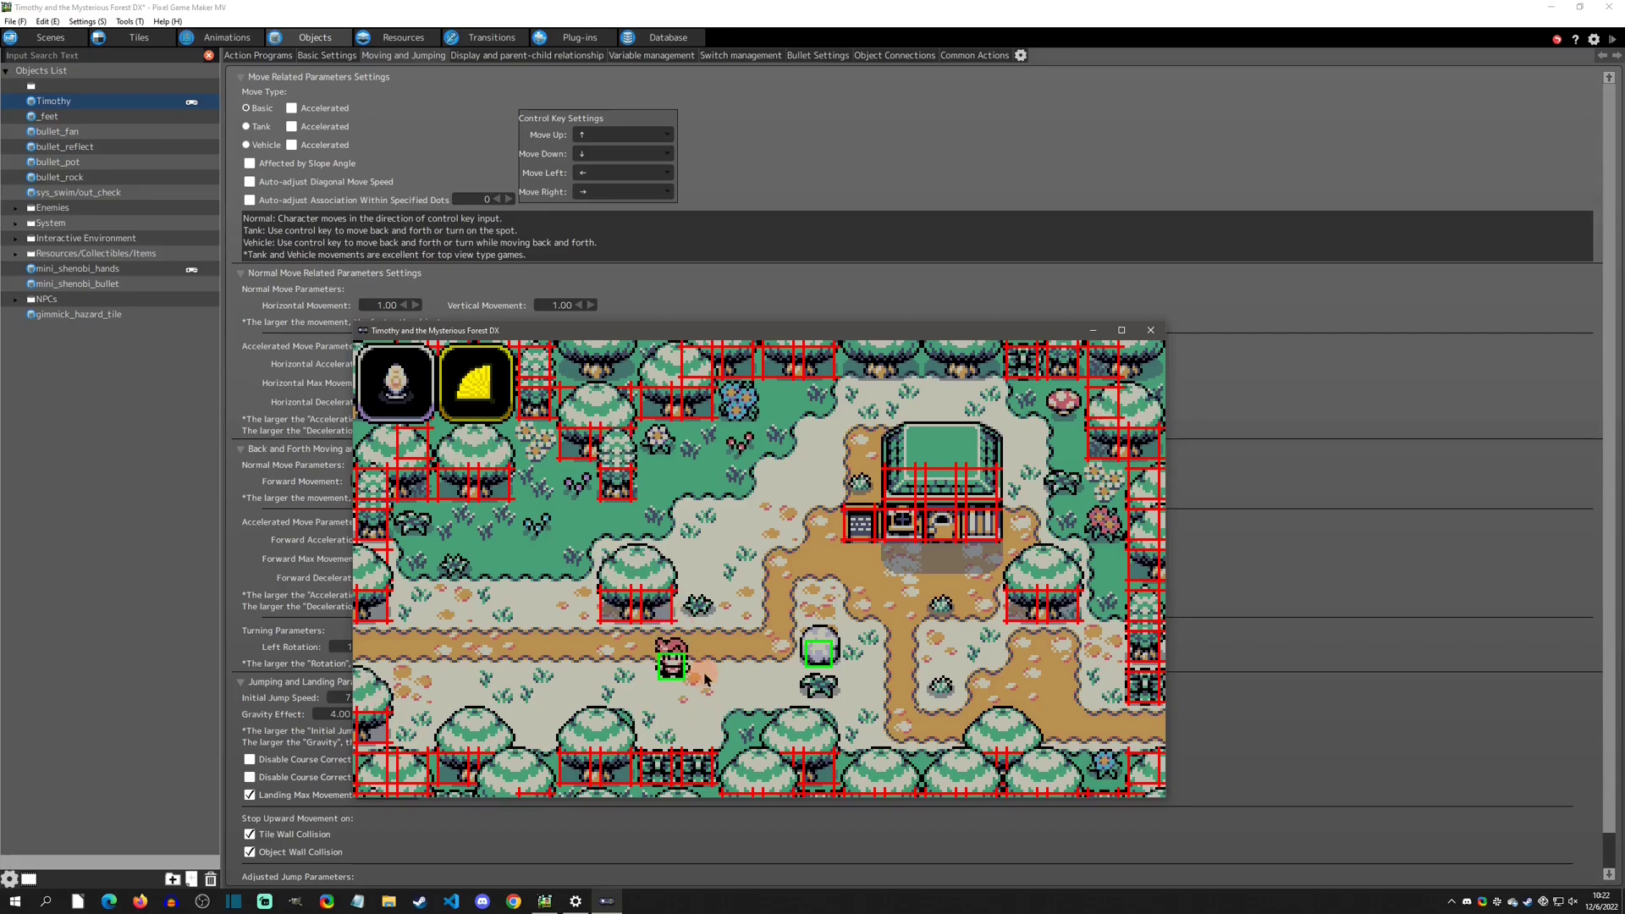
left_click(753, 666)
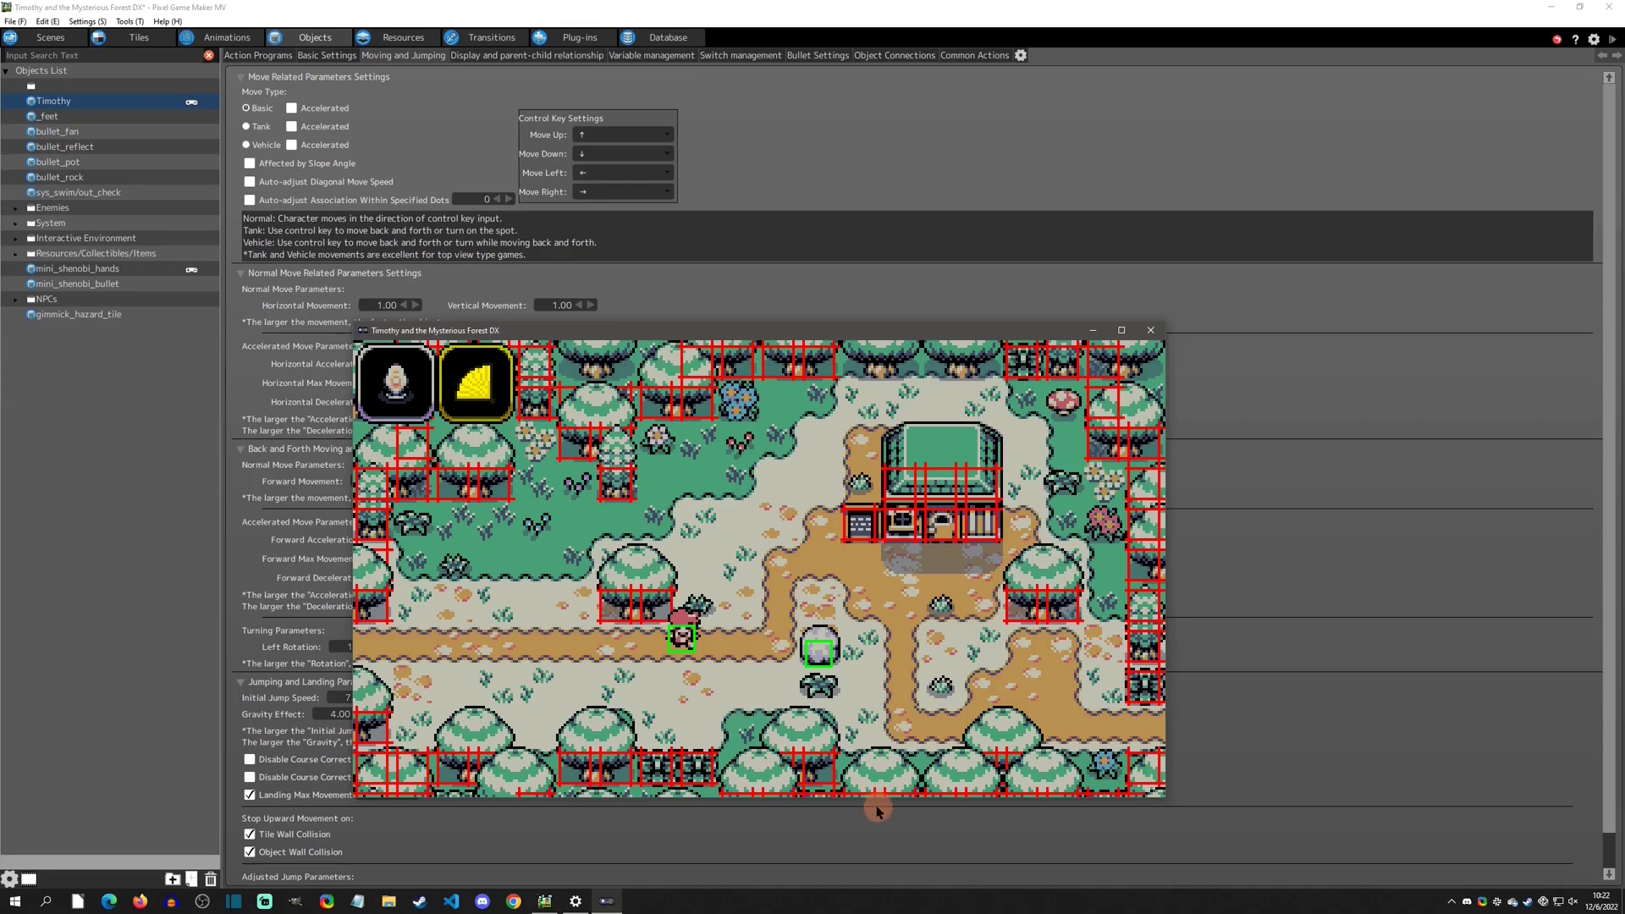
key("Right")
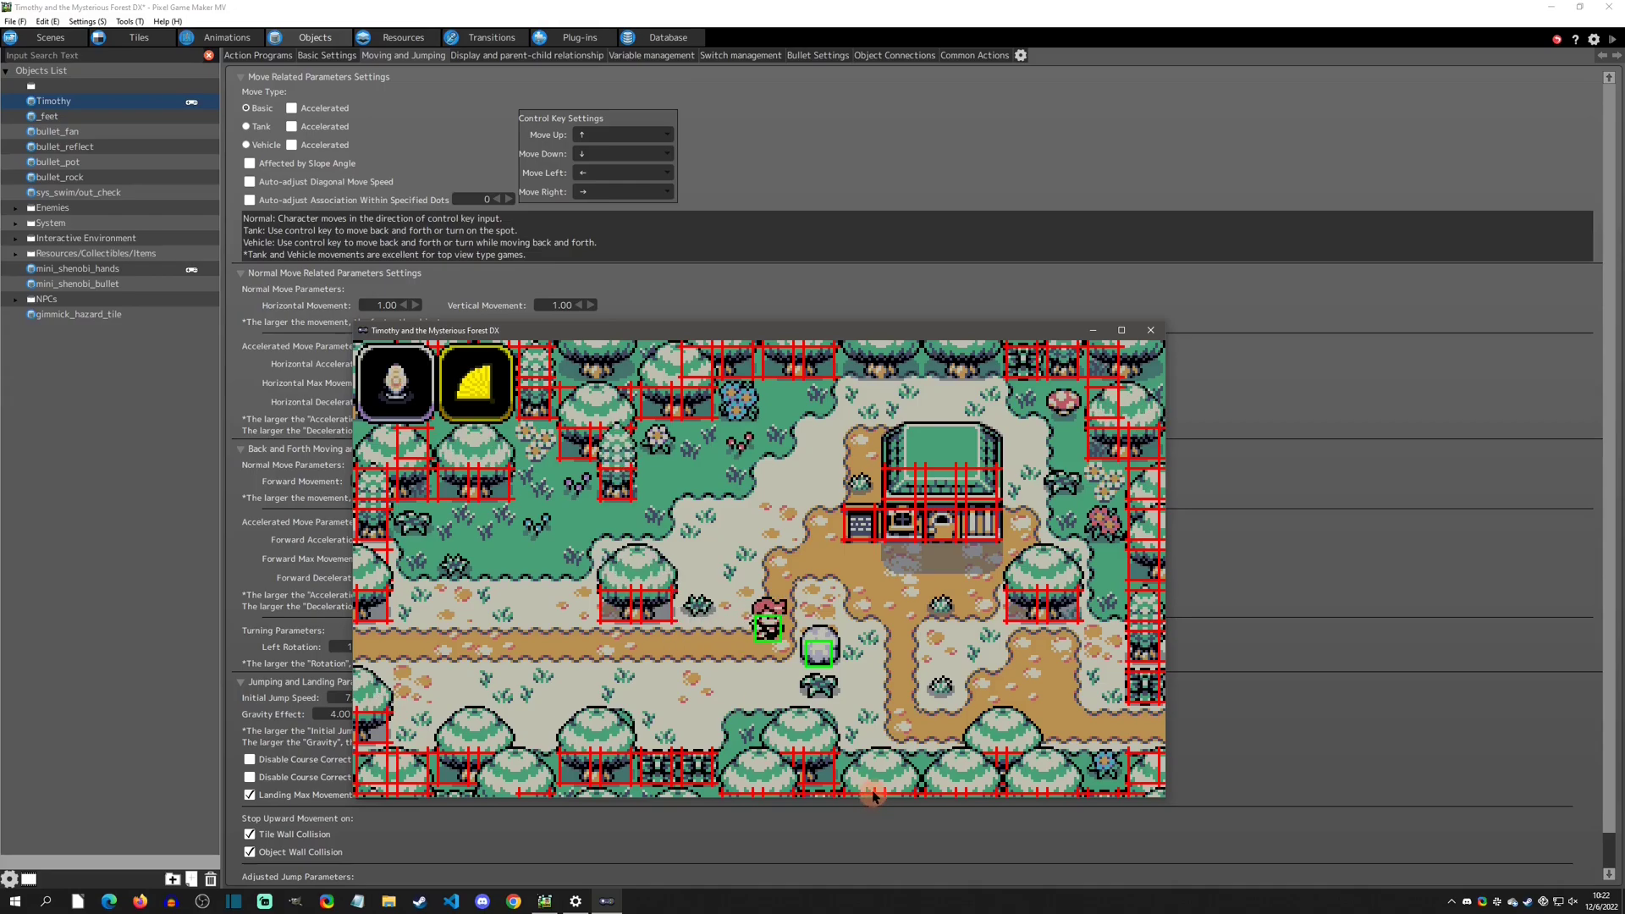
key("Left")
key("Down")
key("Right")
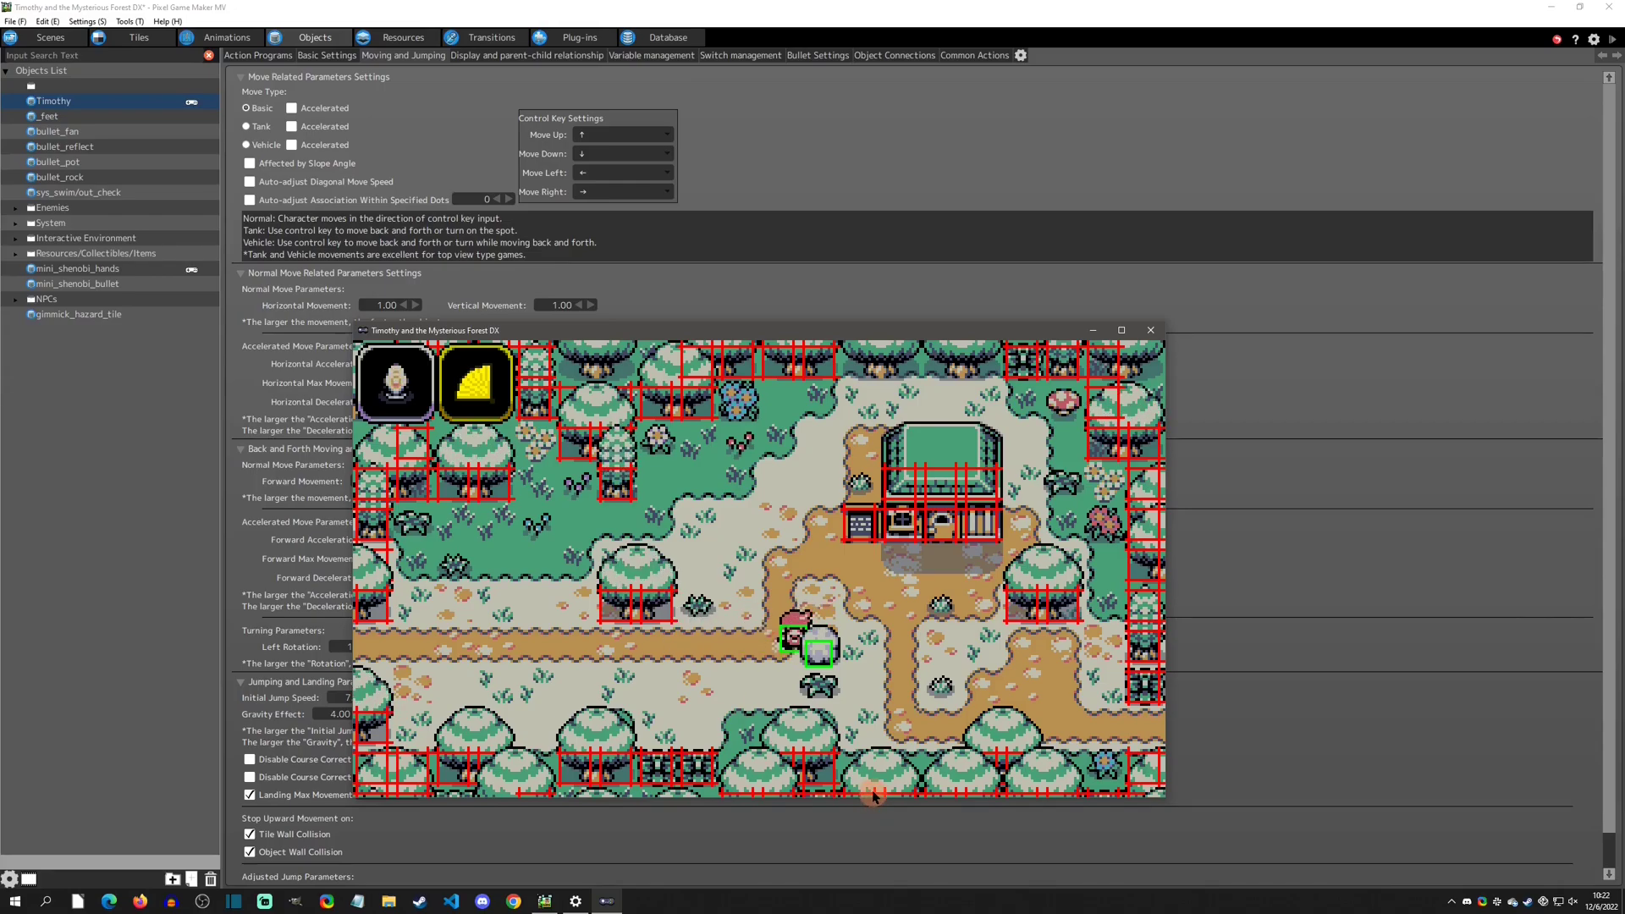
key("Up")
key("Down")
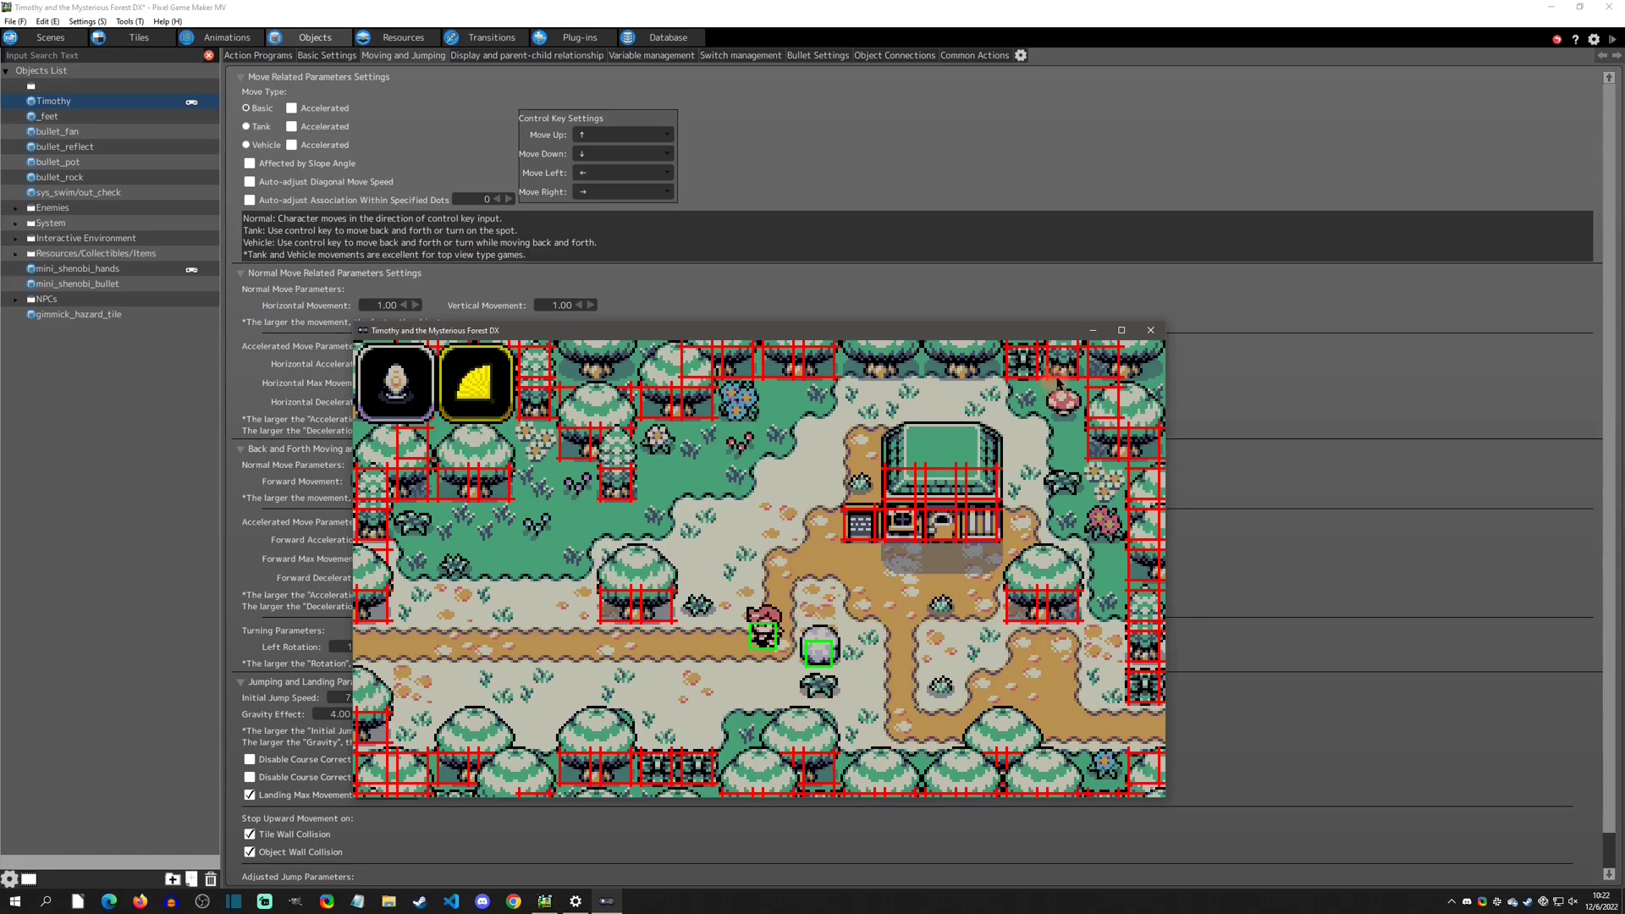
left_click(1149, 330)
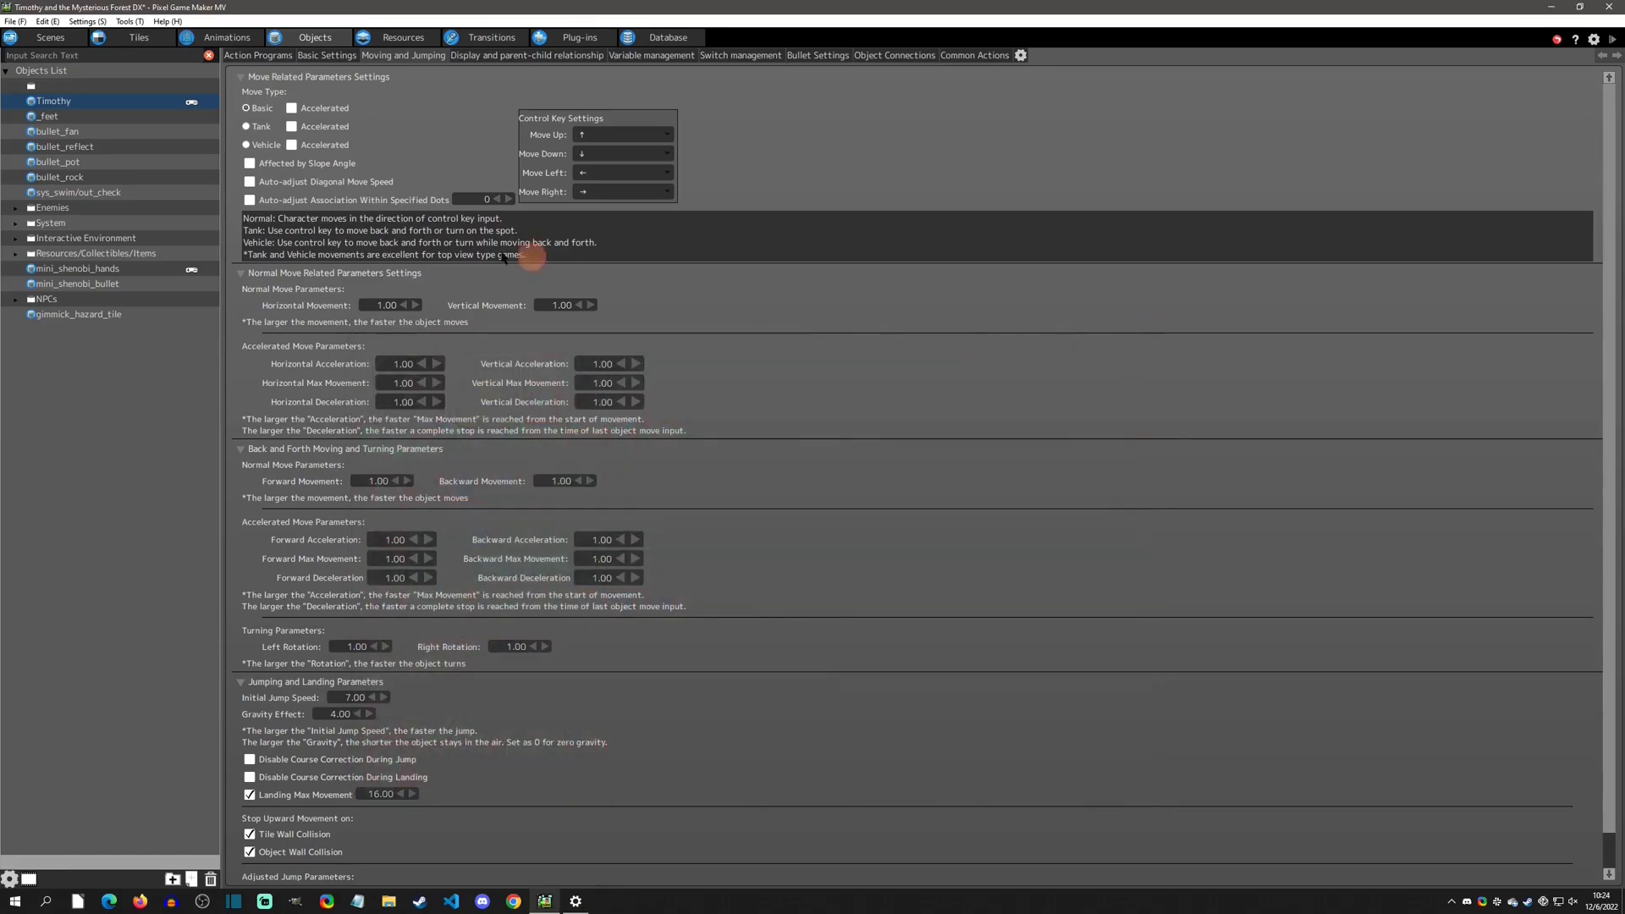
- Enable Auto-adjust Association Within Specified Dots for Timothy and set it to 16
left_click(253, 201)
left_click(467, 199)
- Start another test play and walk Timothy around both sides of the lone tree to check the auto-adjustment
left_click(1610, 39)
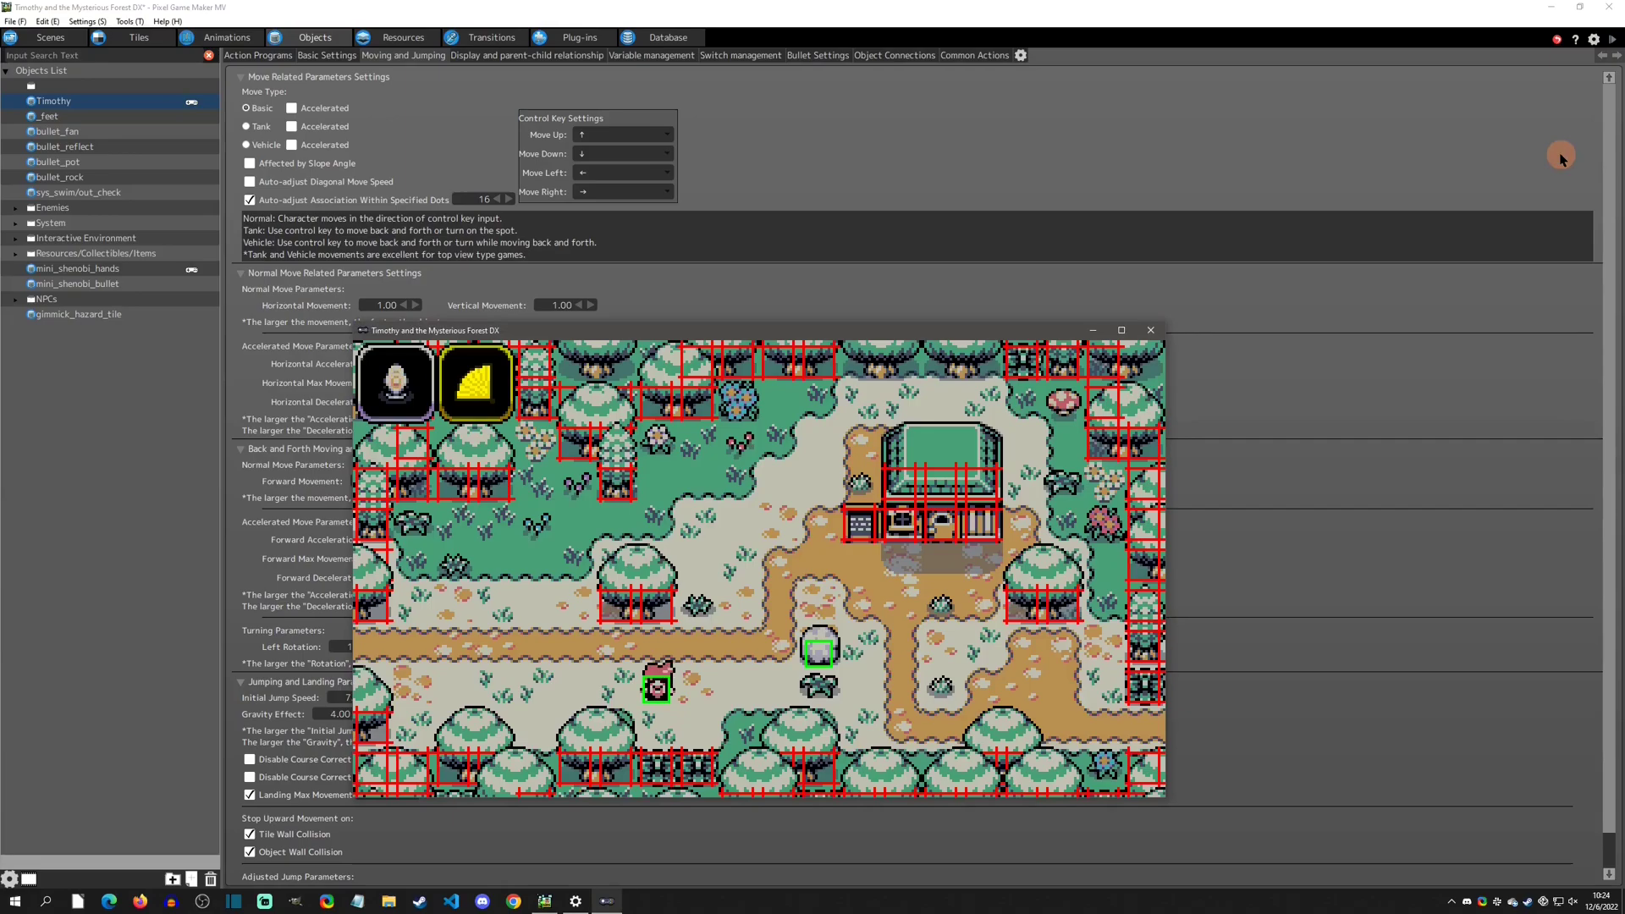
key("Right")
key("Down")
key("Up")
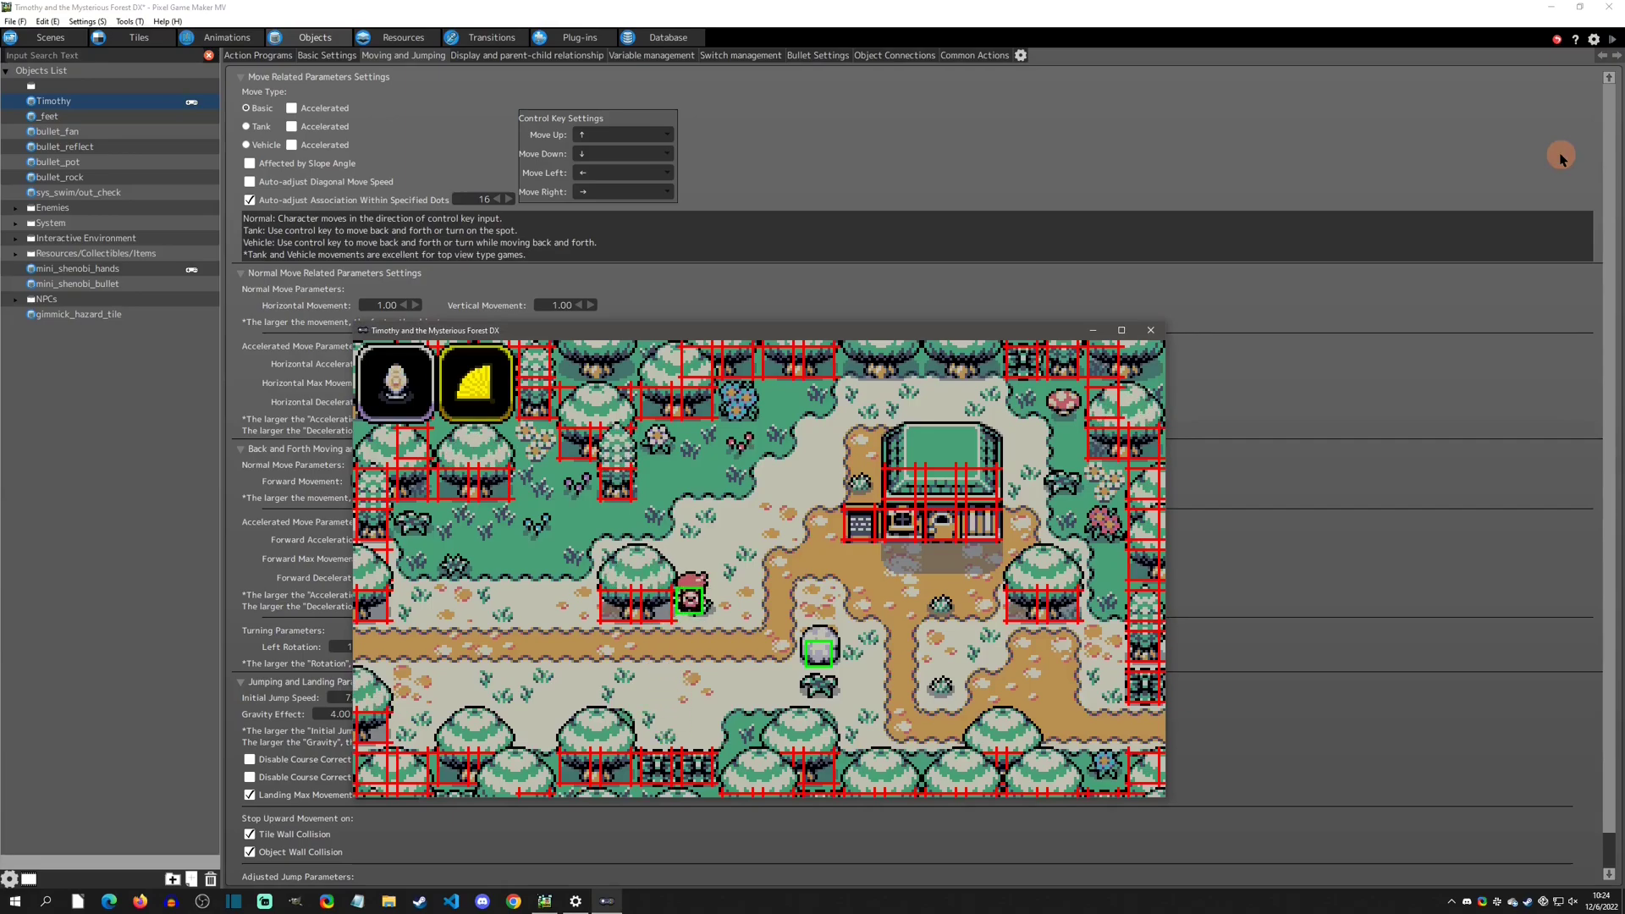
key("Down")
key("Right")
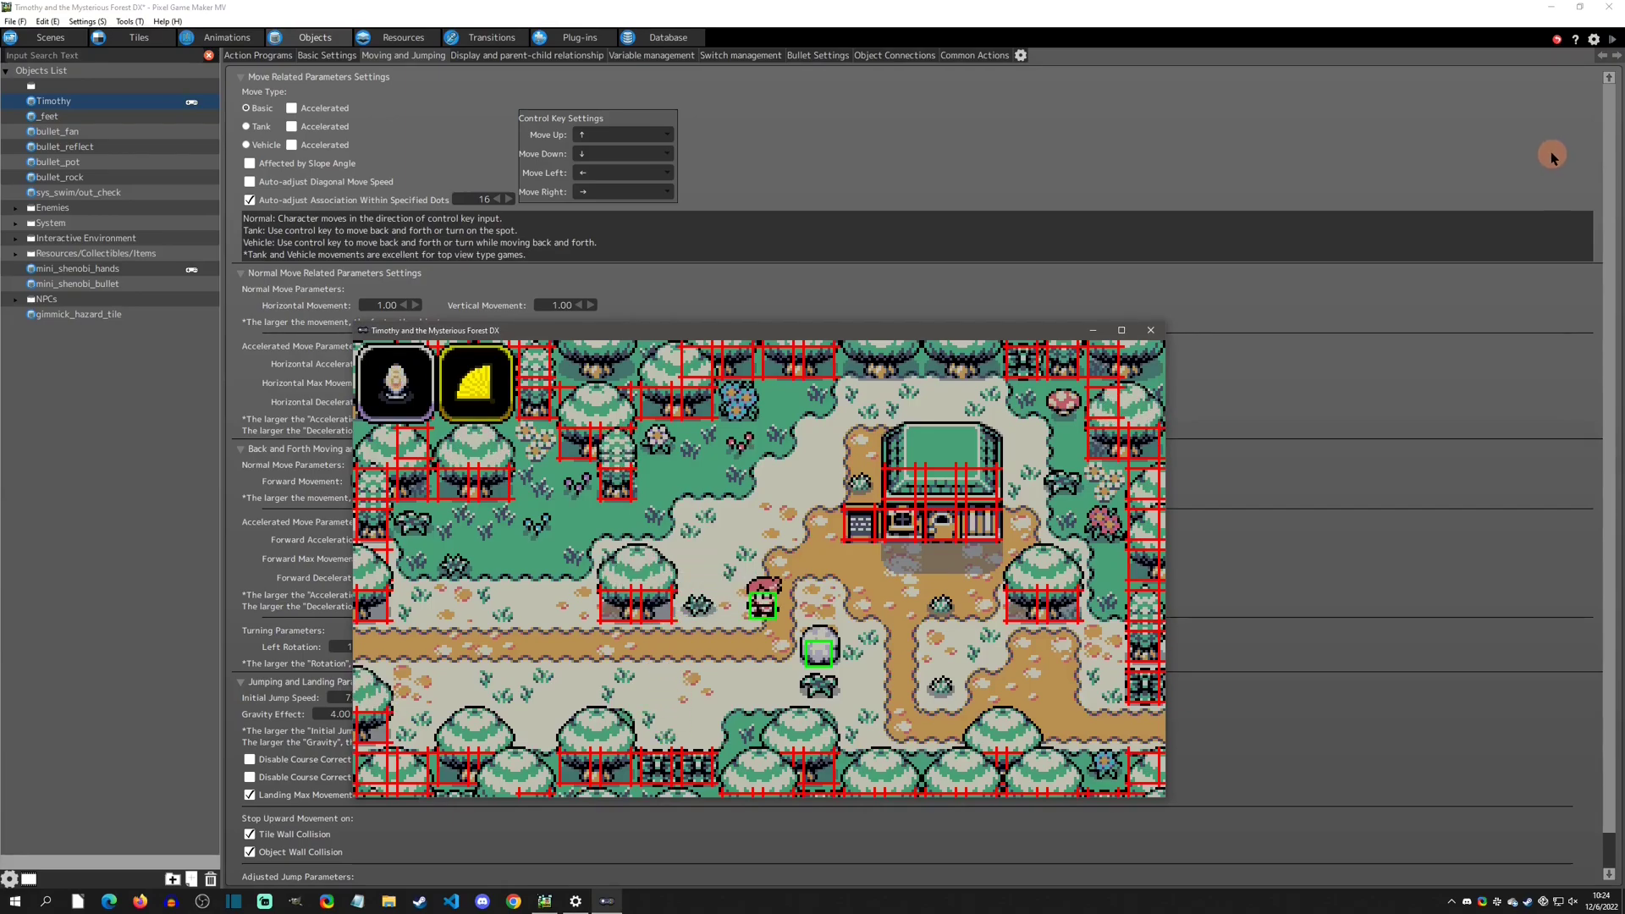
key("Left")
key("Up")
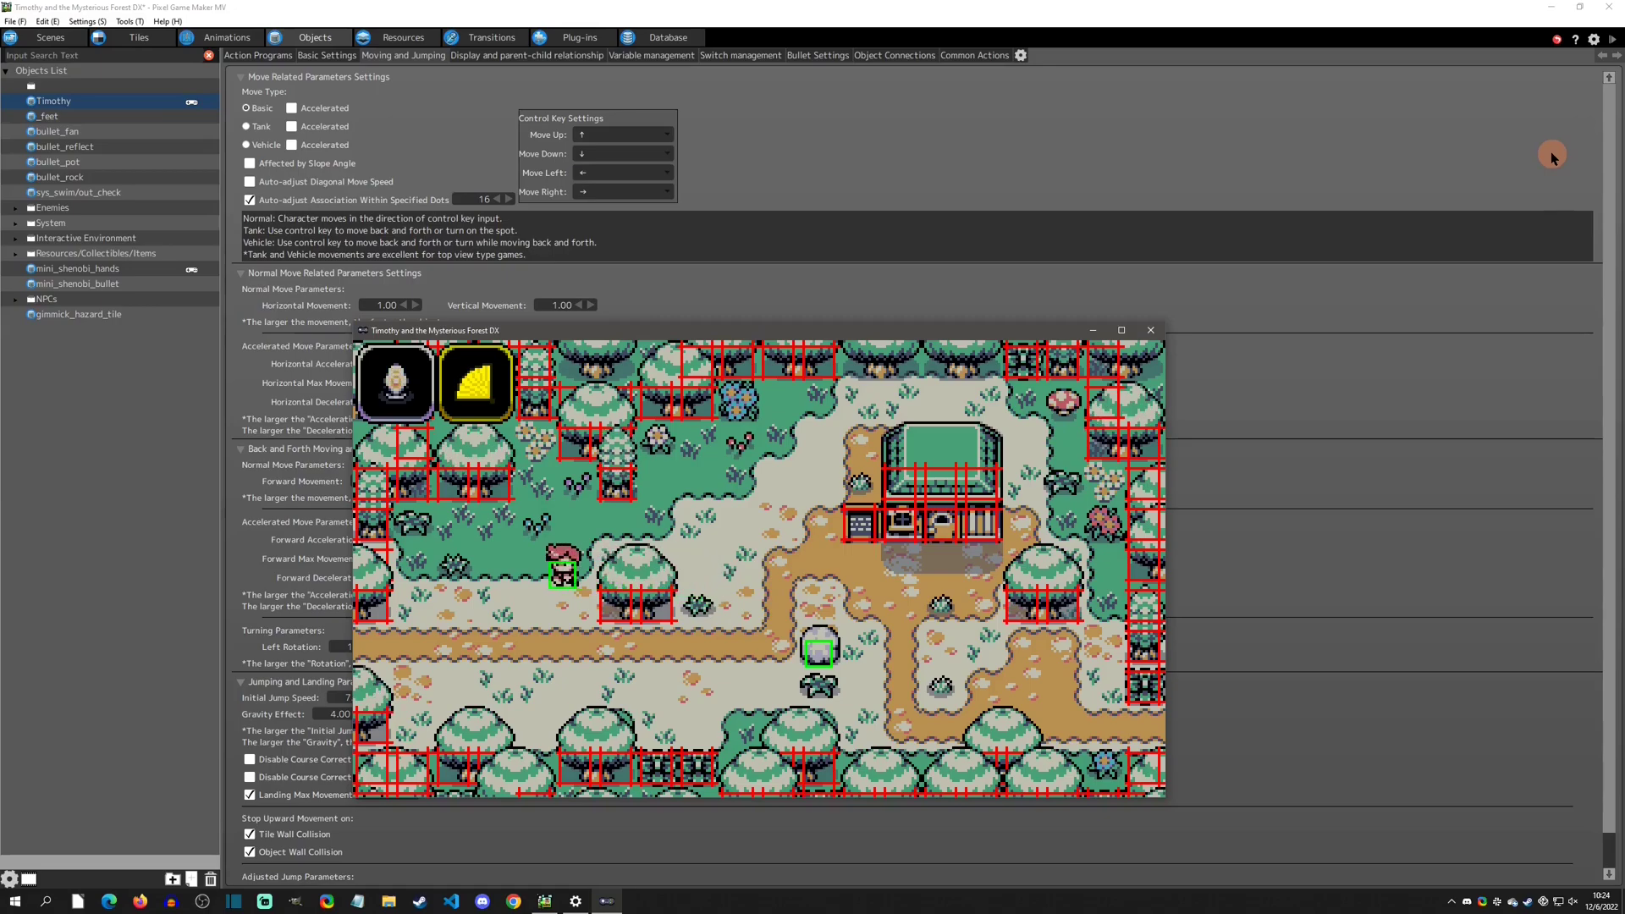
- Walk Timothy along the dirt path into the round rock and back west past the tree to check object collision
key("Down")
key("Right")
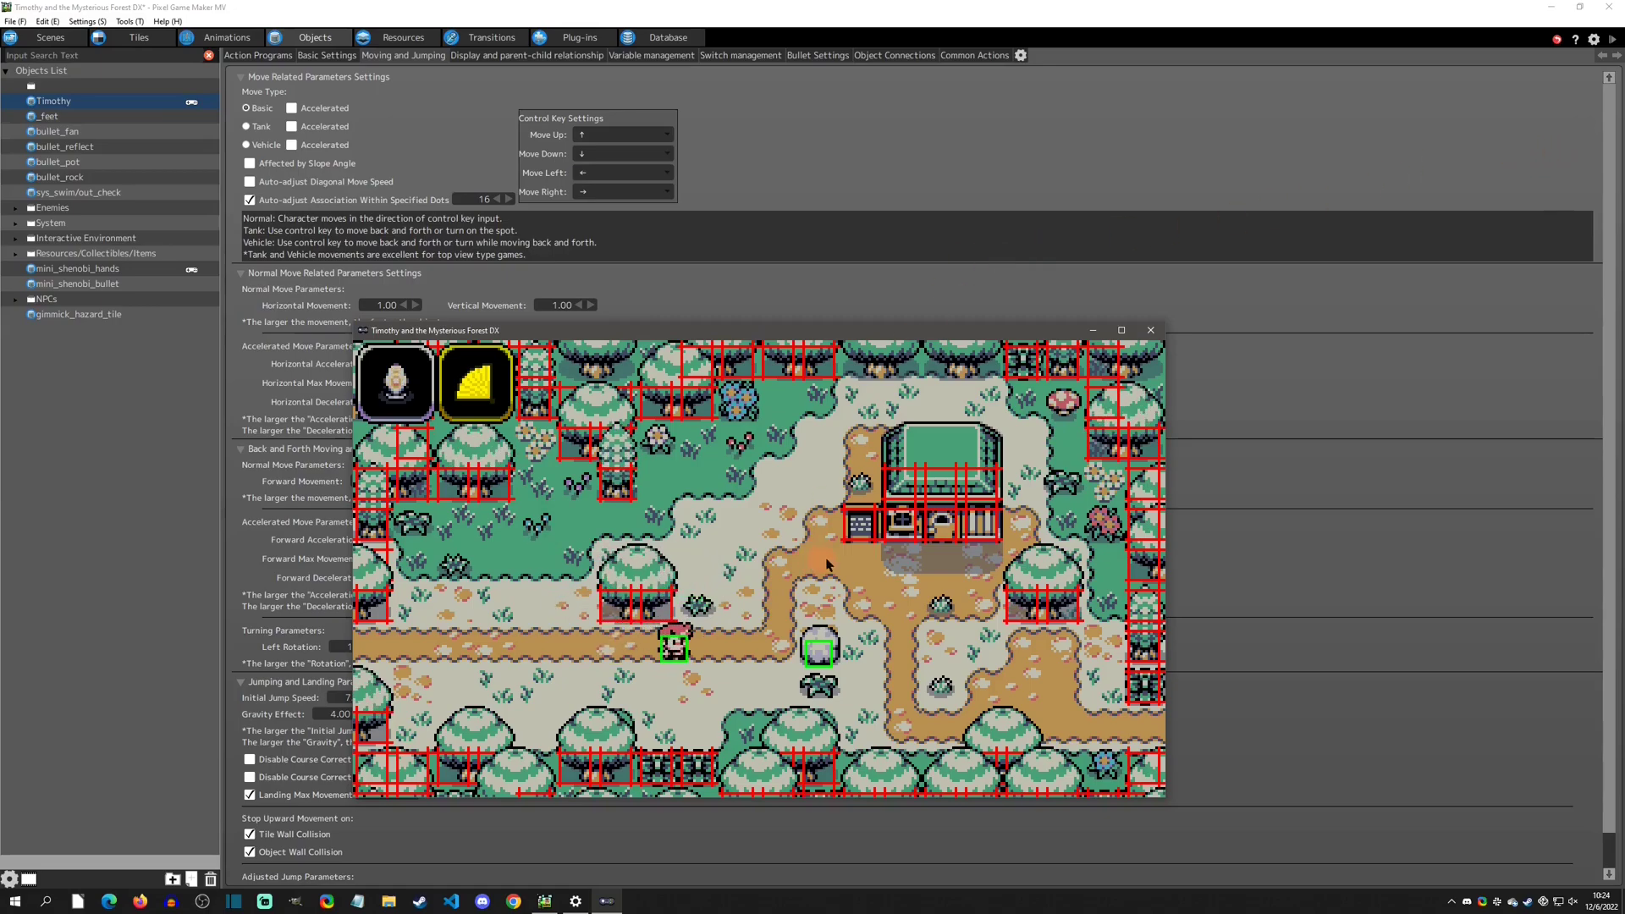
key("Right")
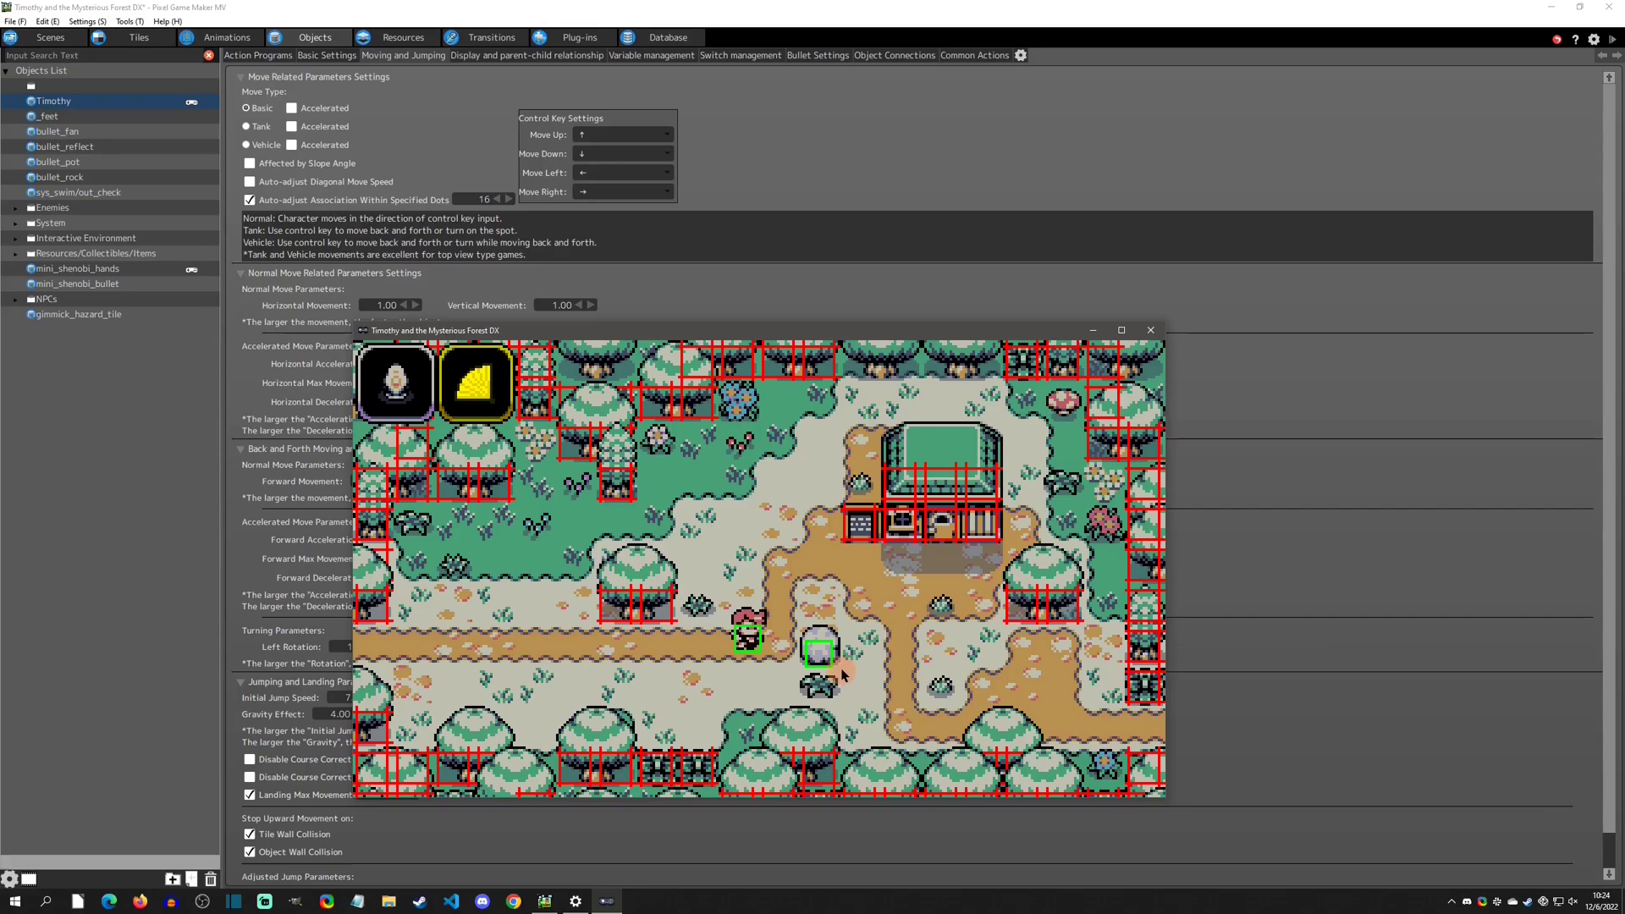
key("Right")
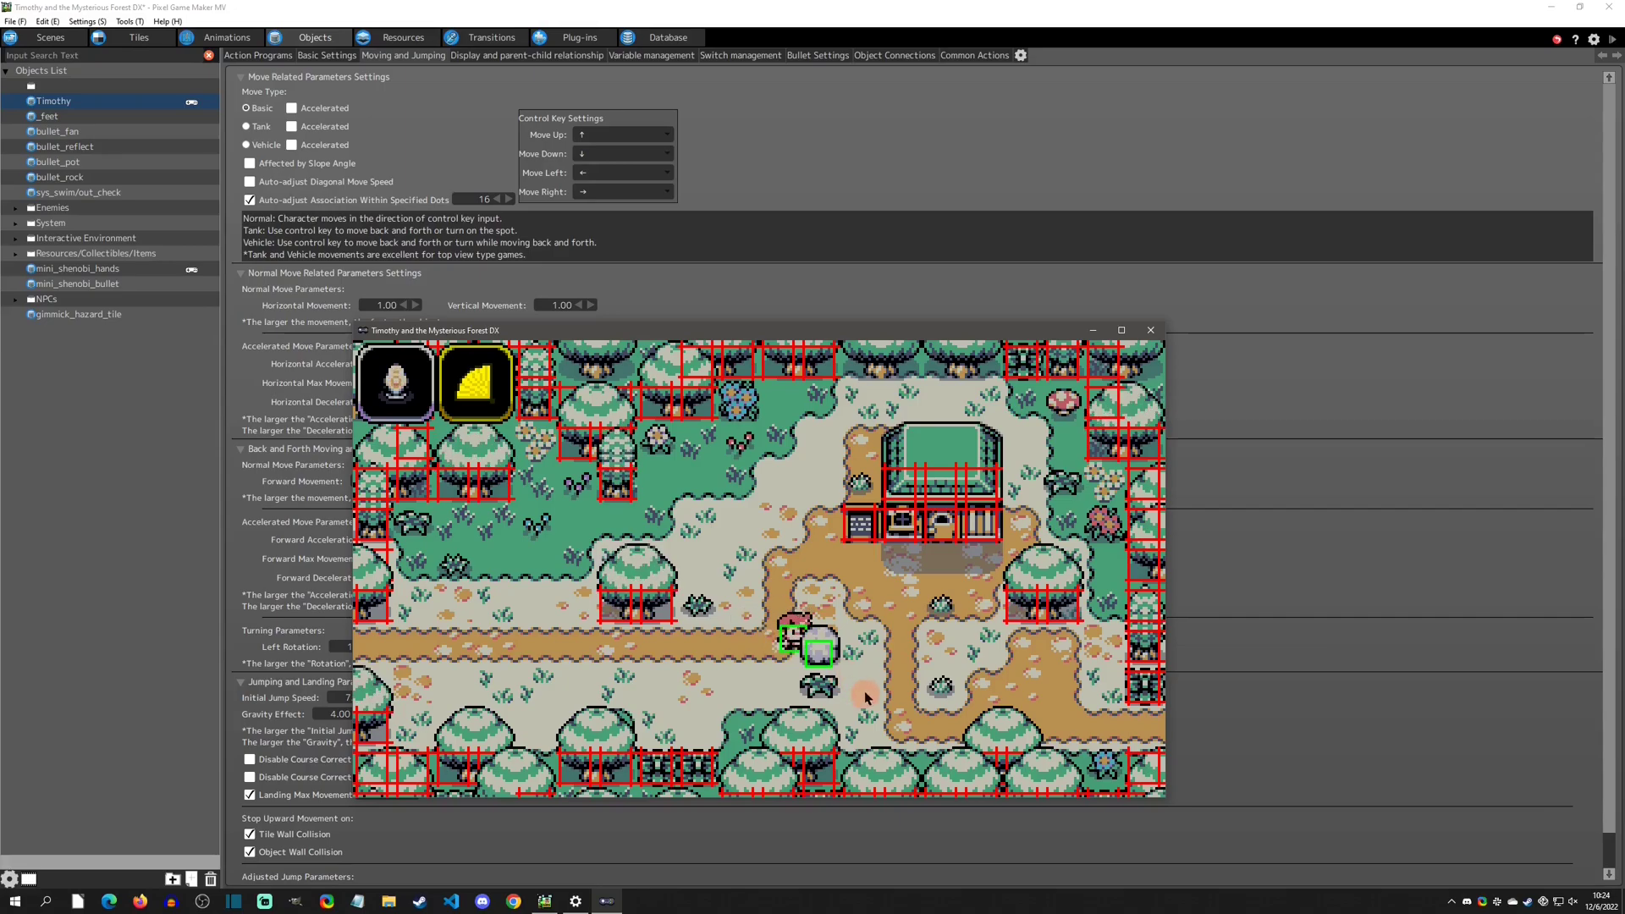
key("Left")
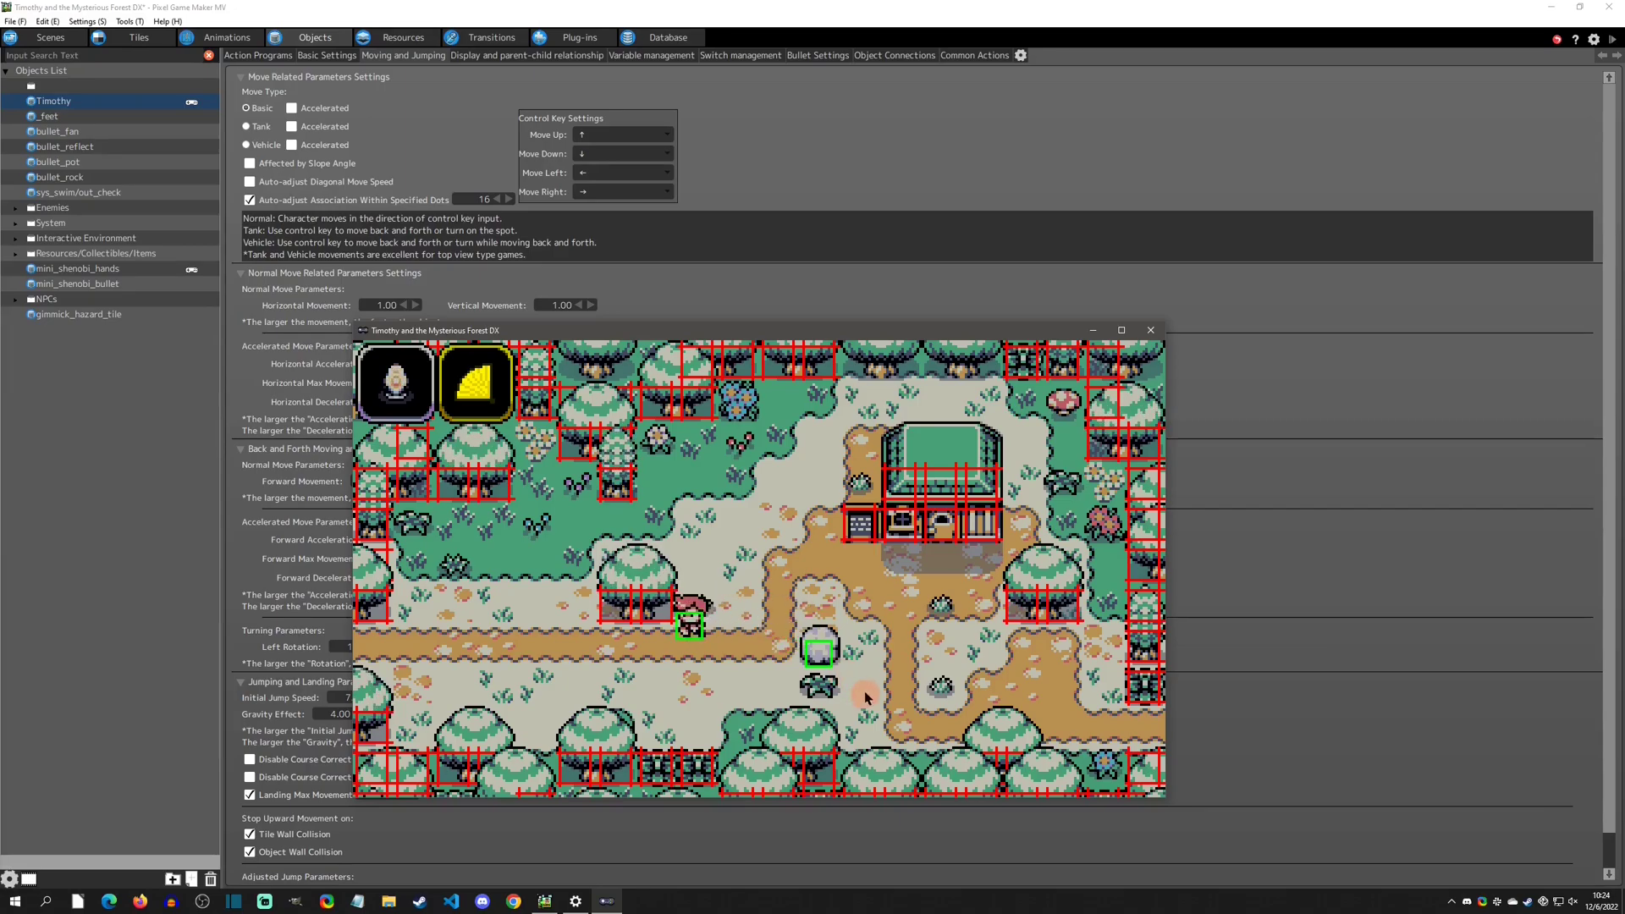
key("Left")
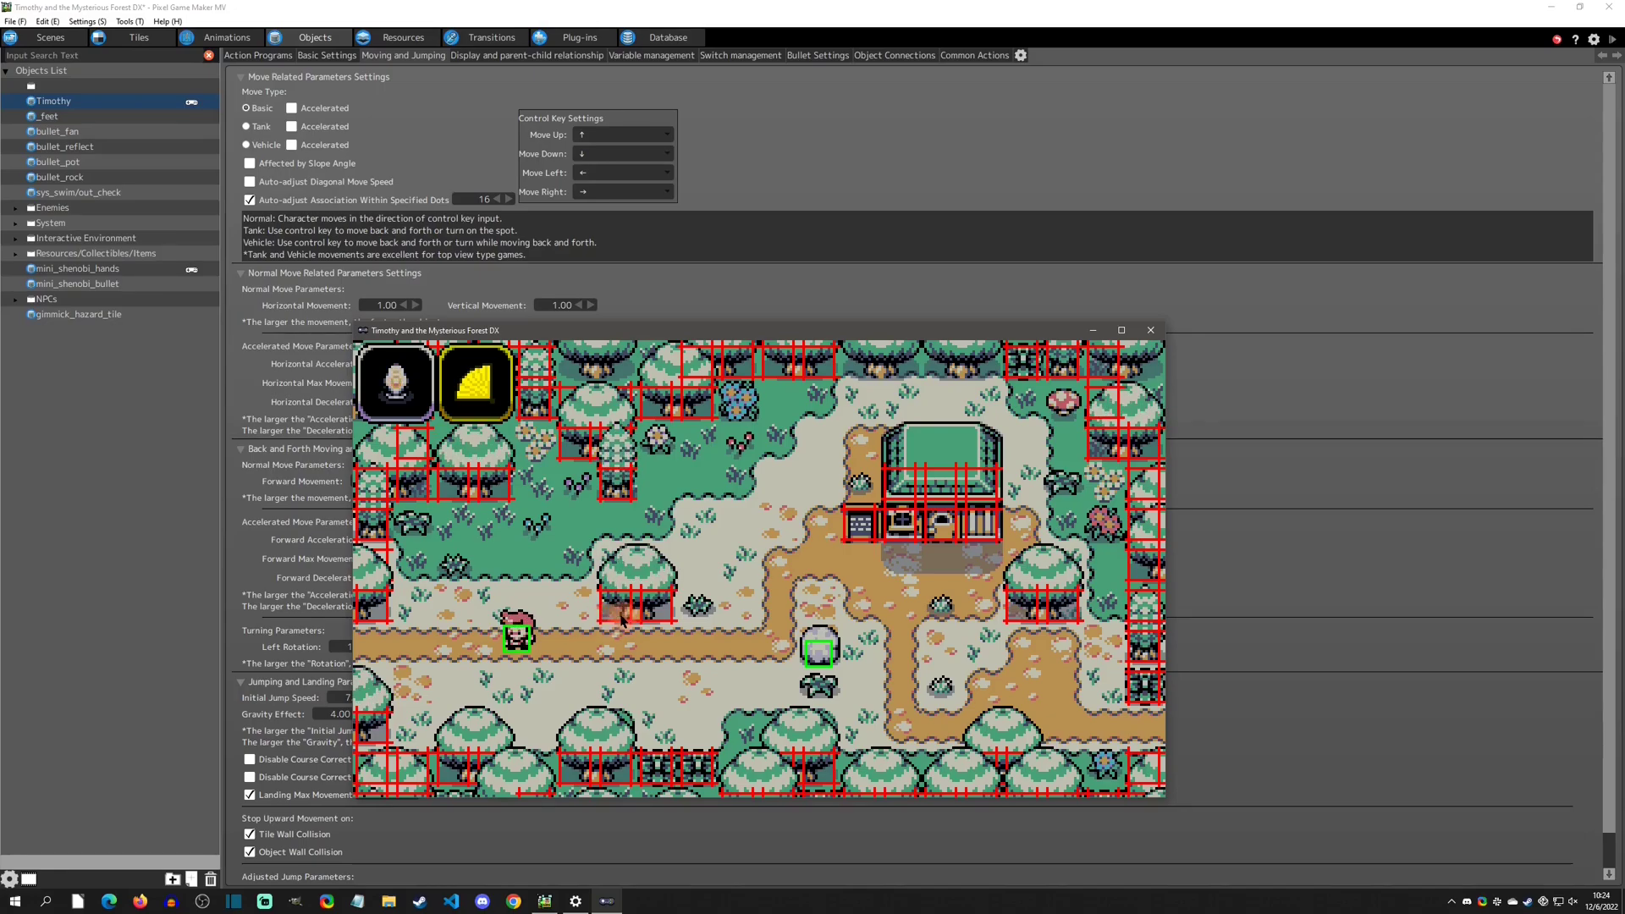
- Walk Timothy repeatedly up into the tree's lower-left corner and back down to check how he slides around it
key("Down")
key("Right")
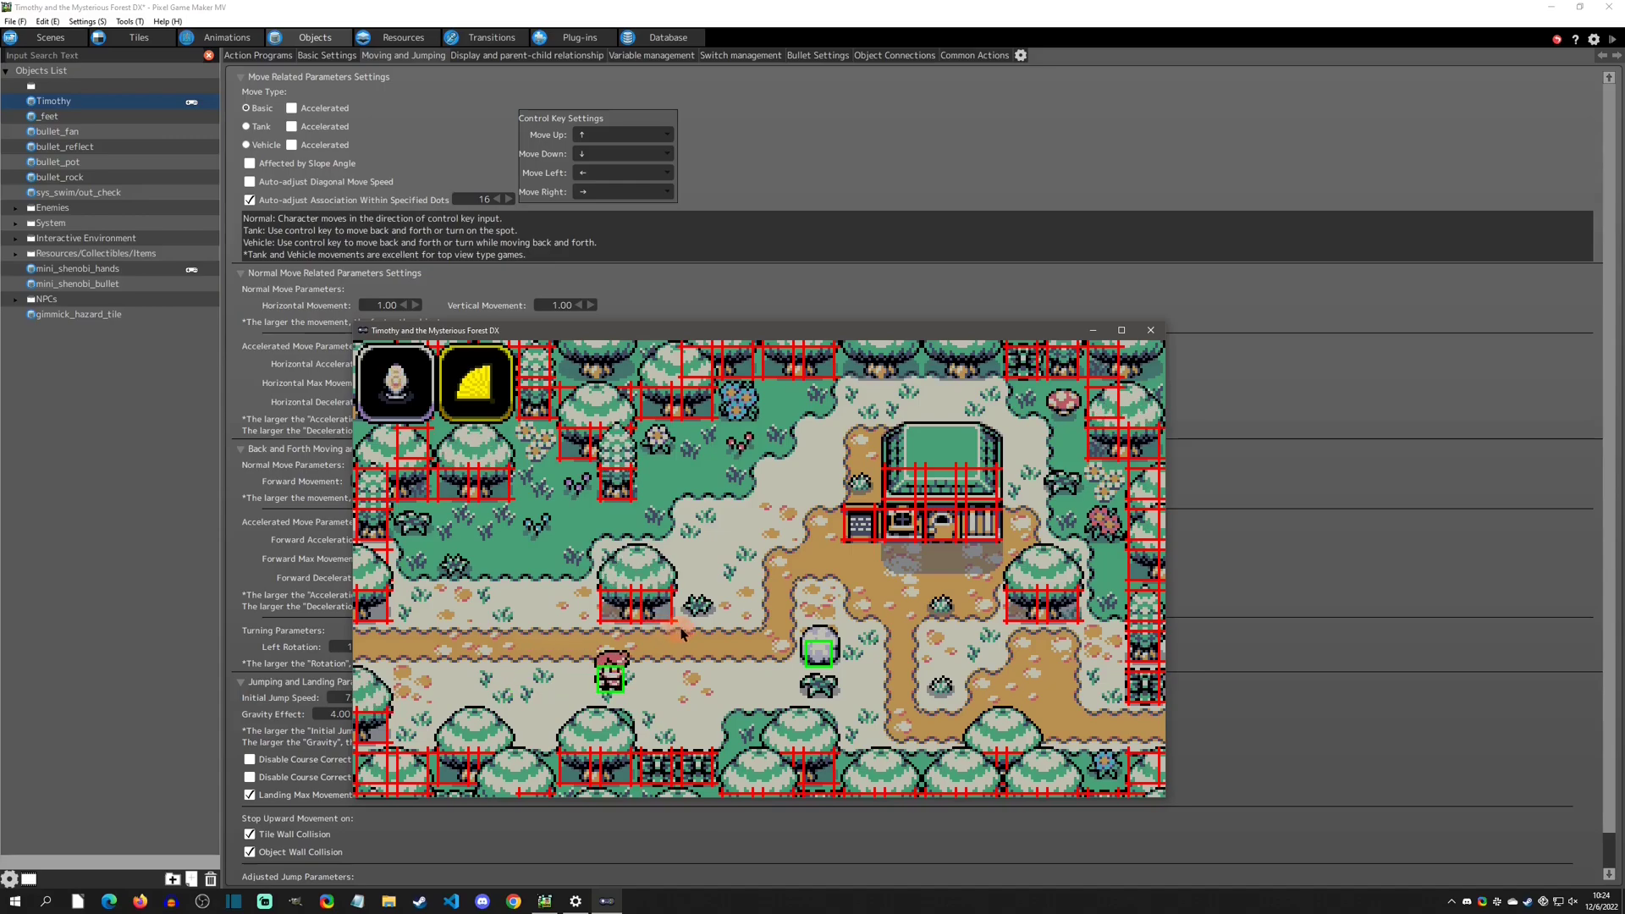
key("Up")
key("Left")
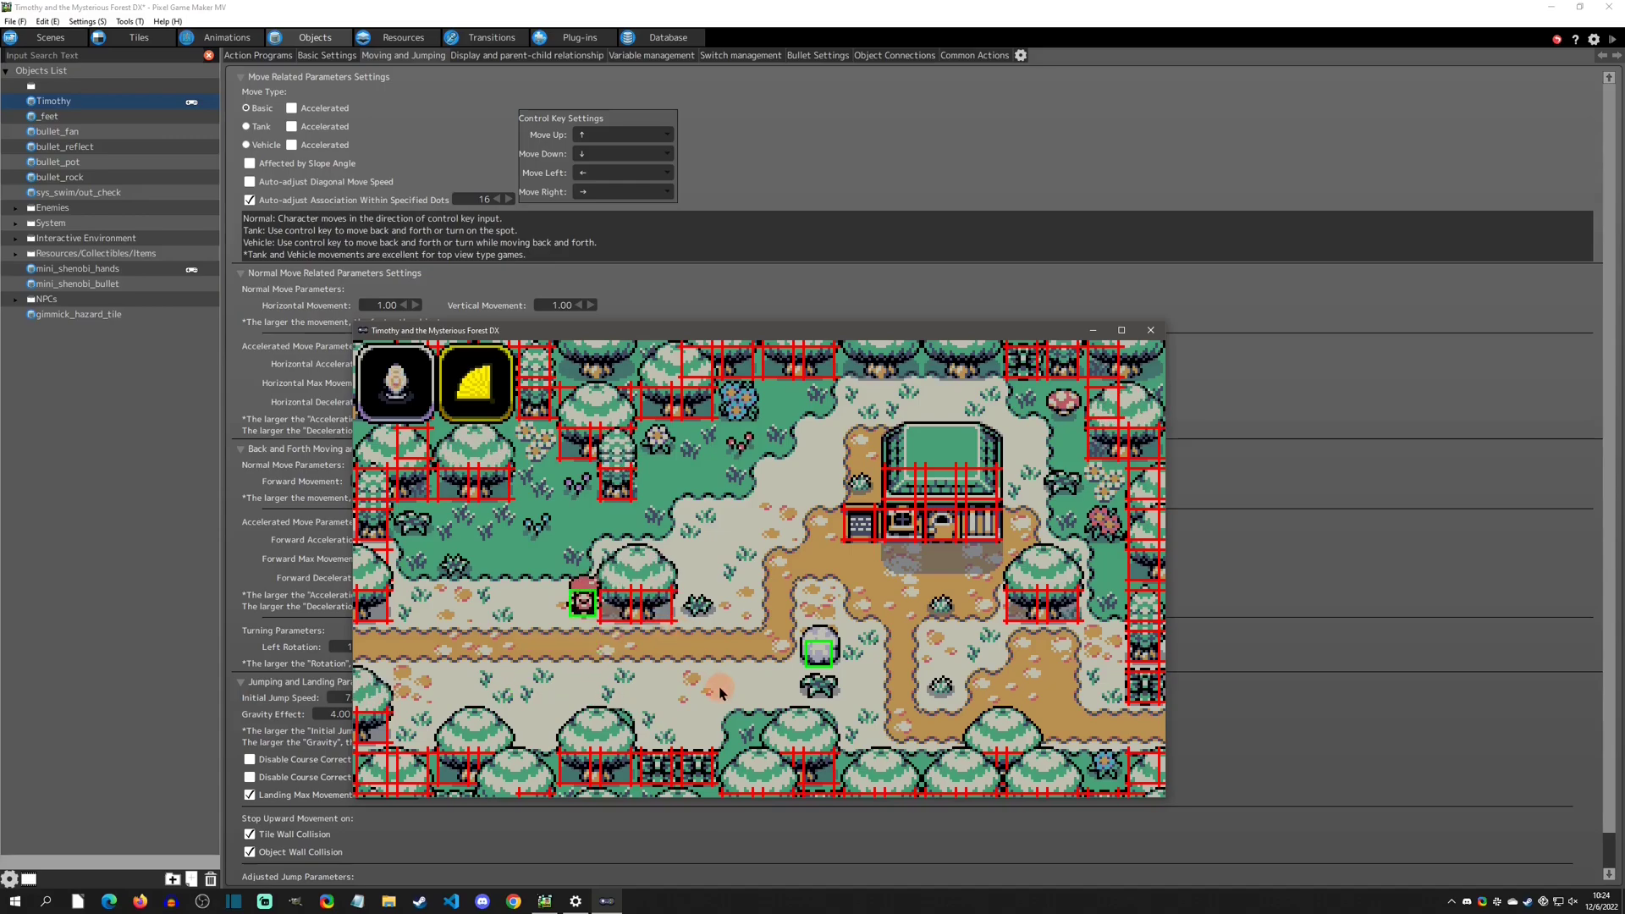
key("Down")
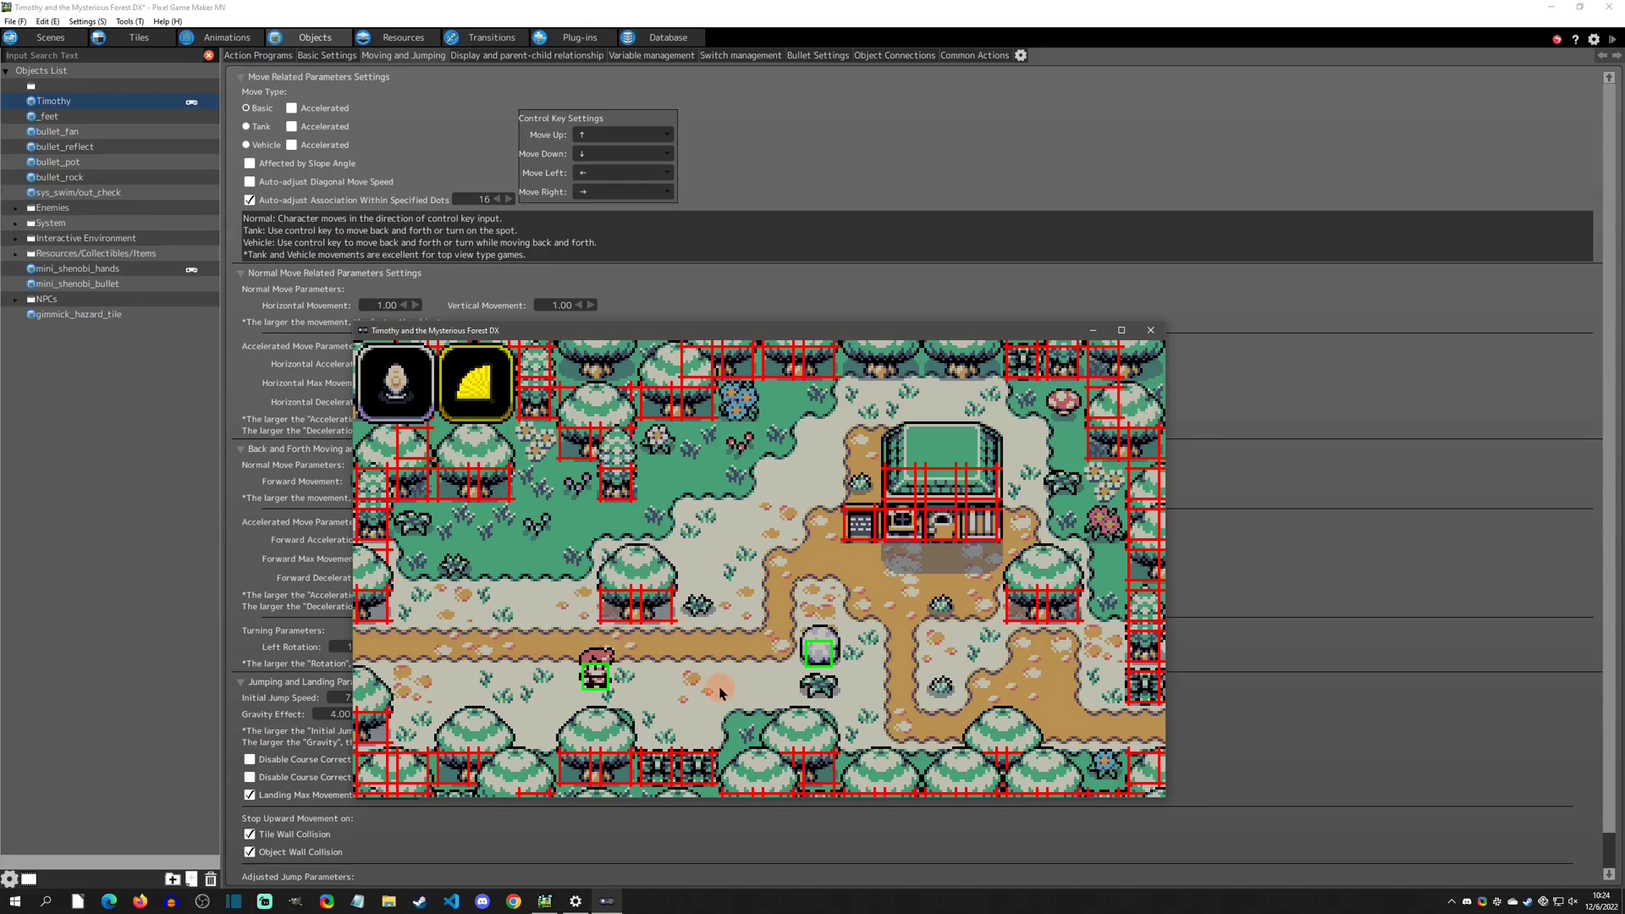
key("Down")
key("Right")
key("Up")
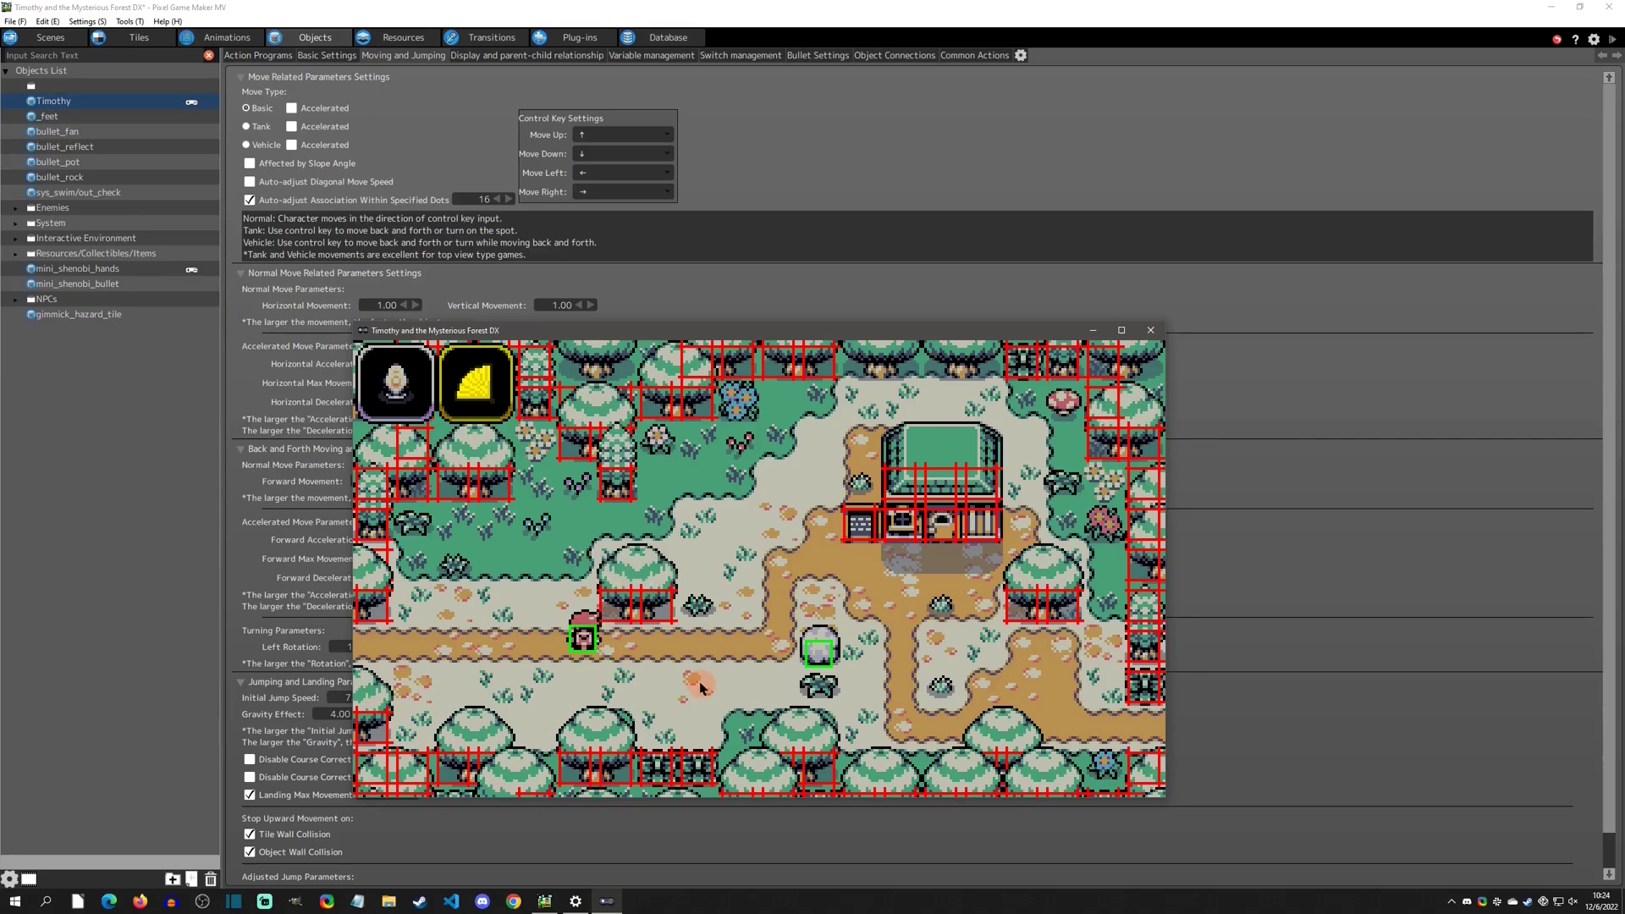
key("Left")
key("Down")
key("Up")
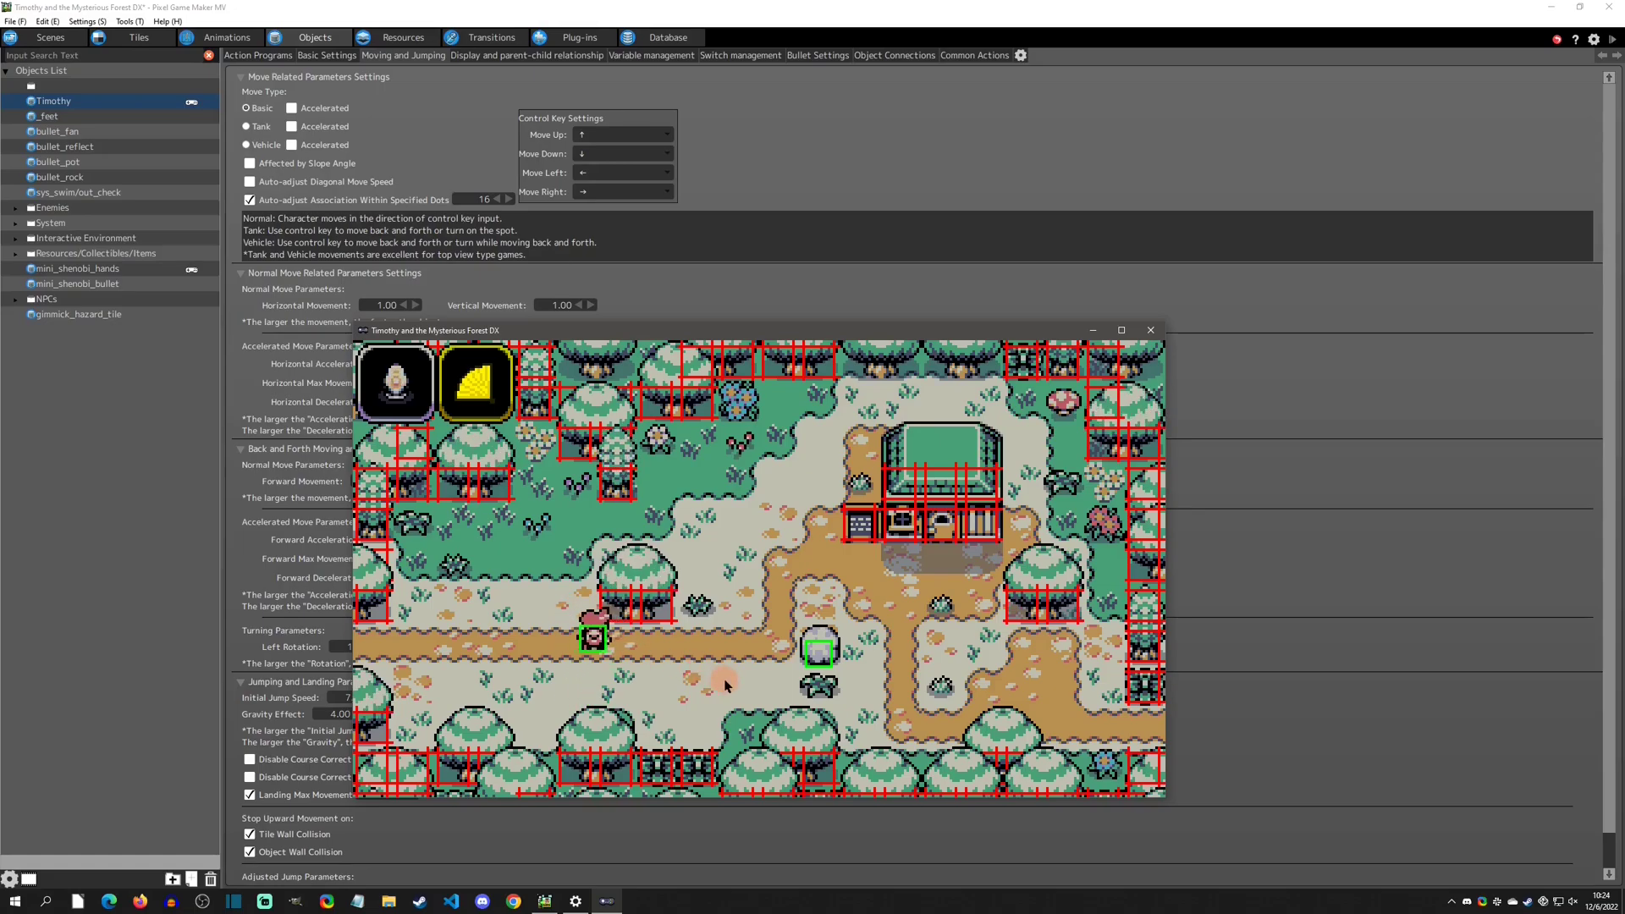
- Walk Timothy around the tree's right side and up the path toward the house, and close the test play
key("Right")
key("Down")
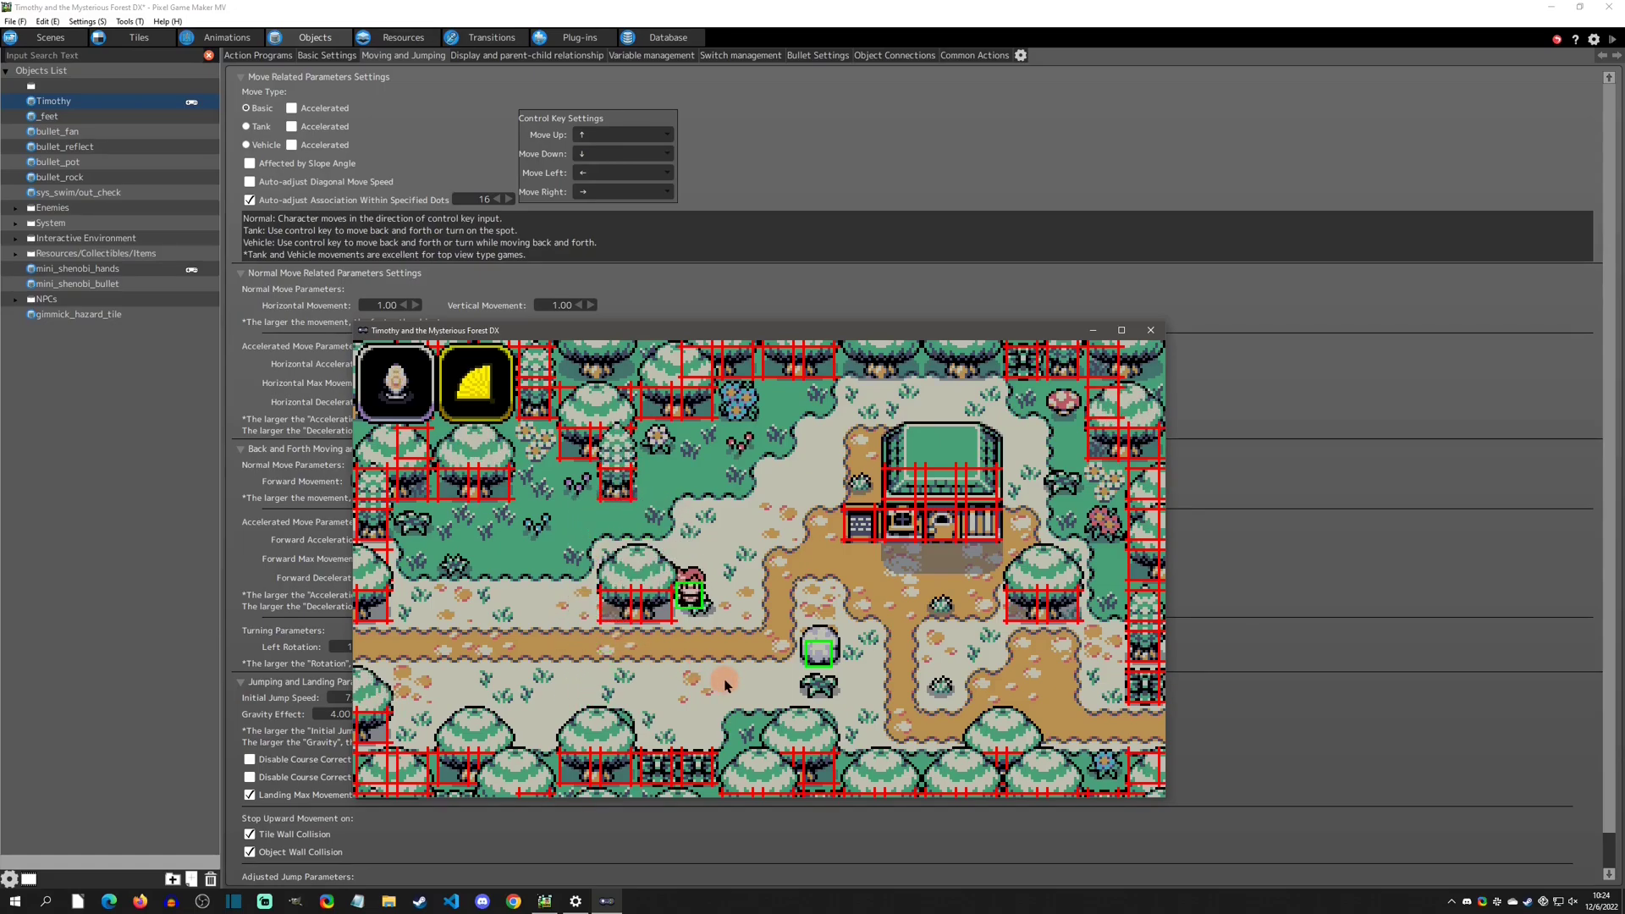
key("Right")
key("Up")
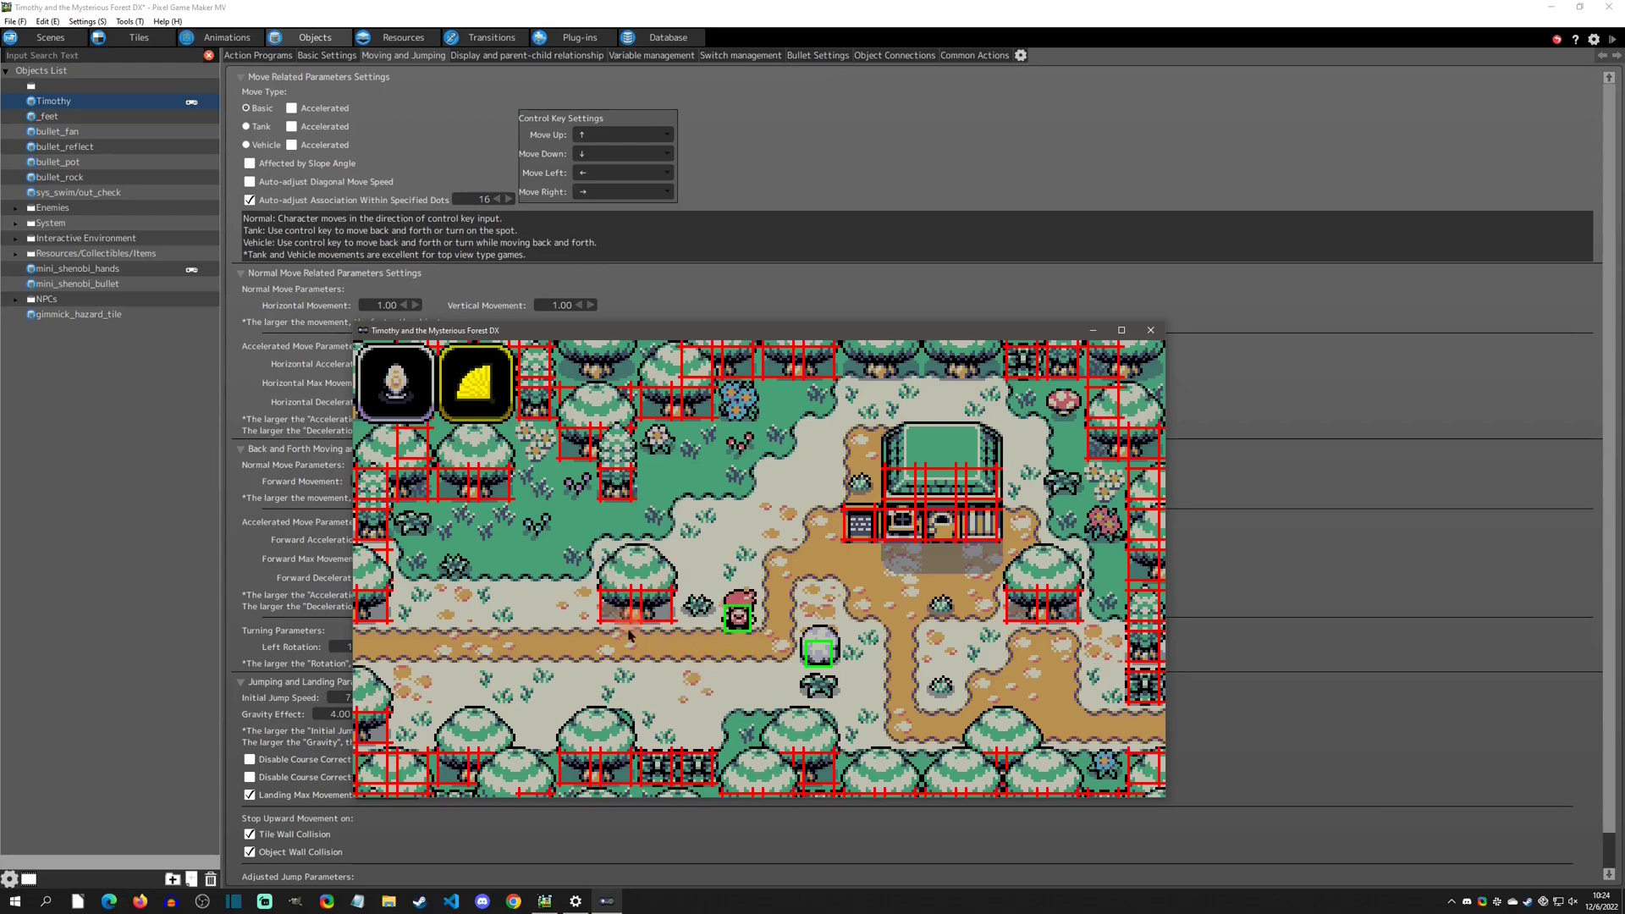
key("Right")
key("Down")
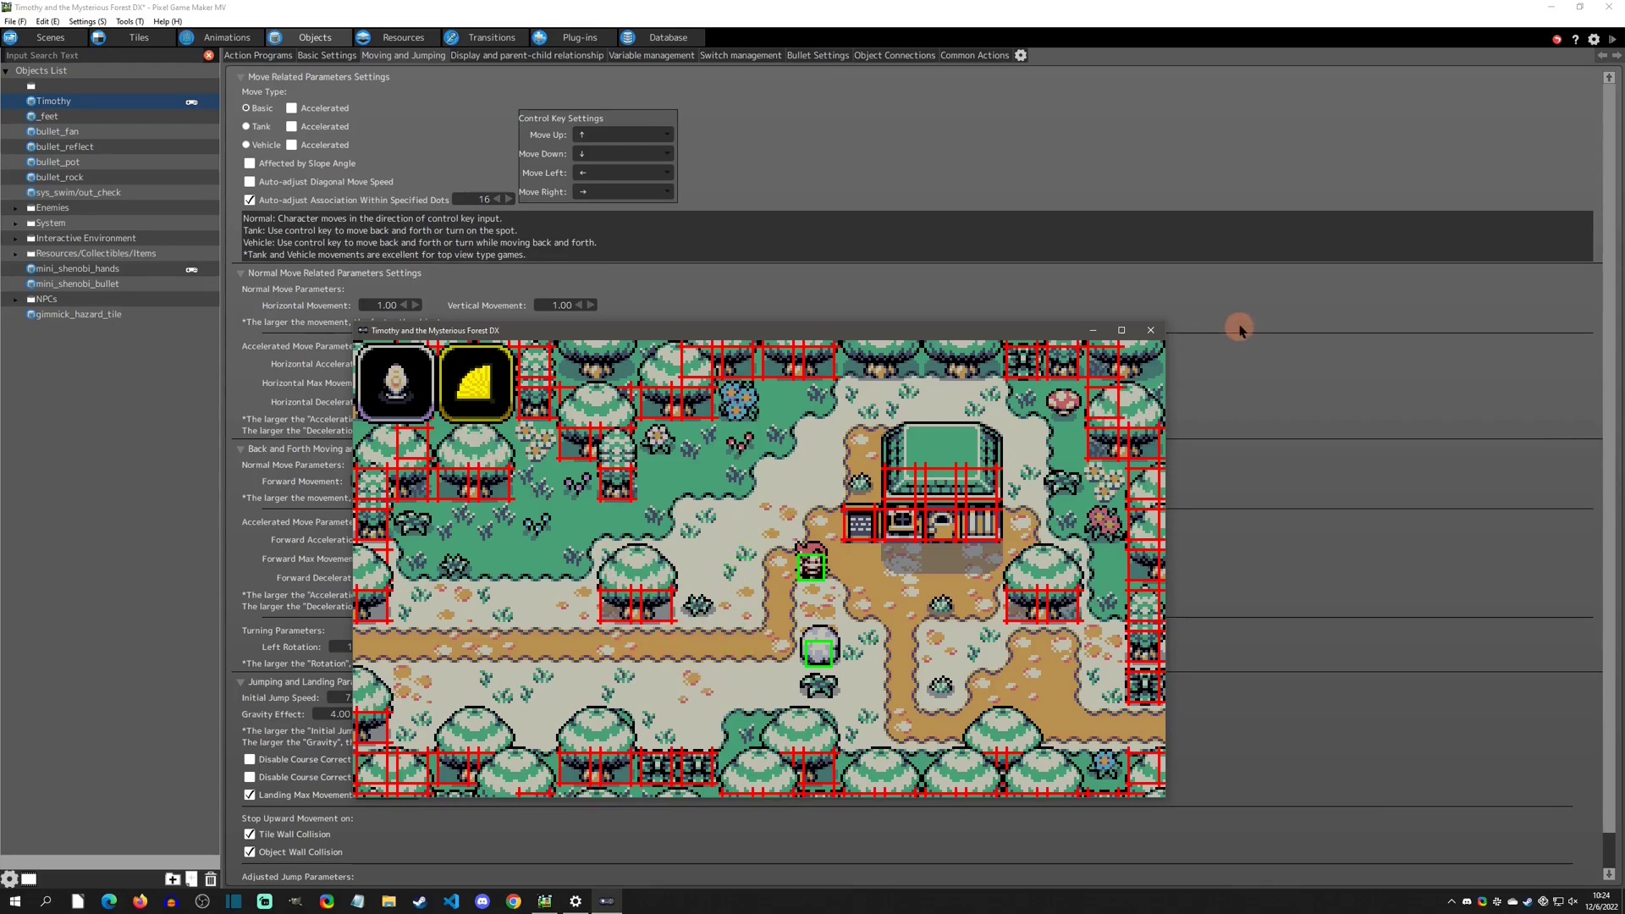
left_click(1151, 330)
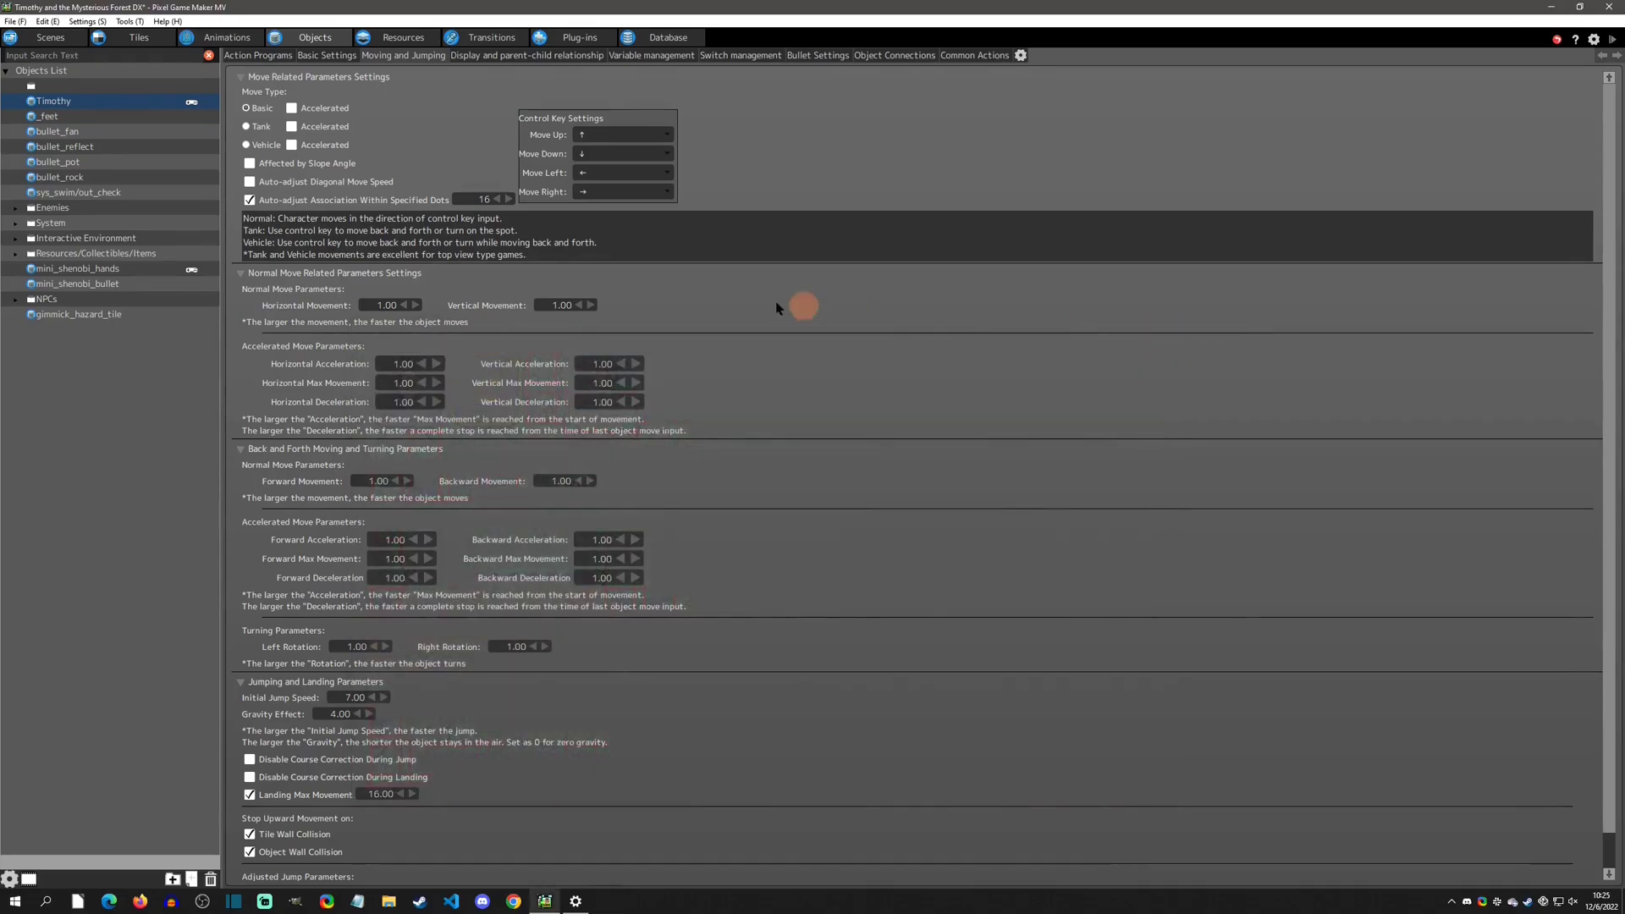
- In the CAM platformer test play, walk the player from the floating platform back to the raised block's wall and jump against it
left_click(484, 199)
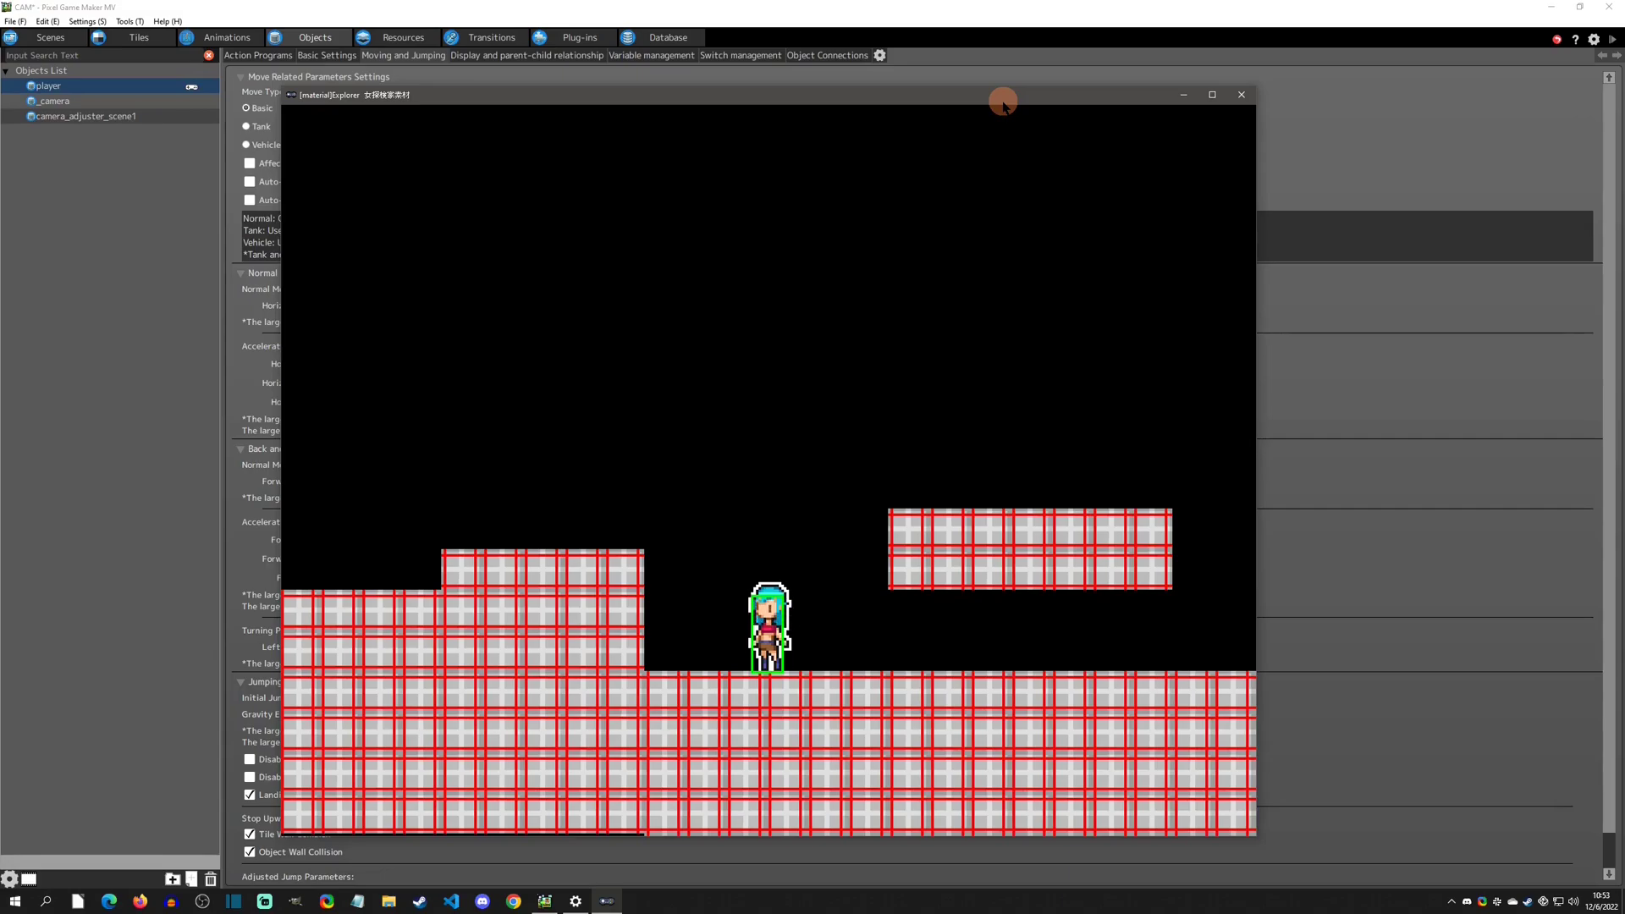
key("Right")
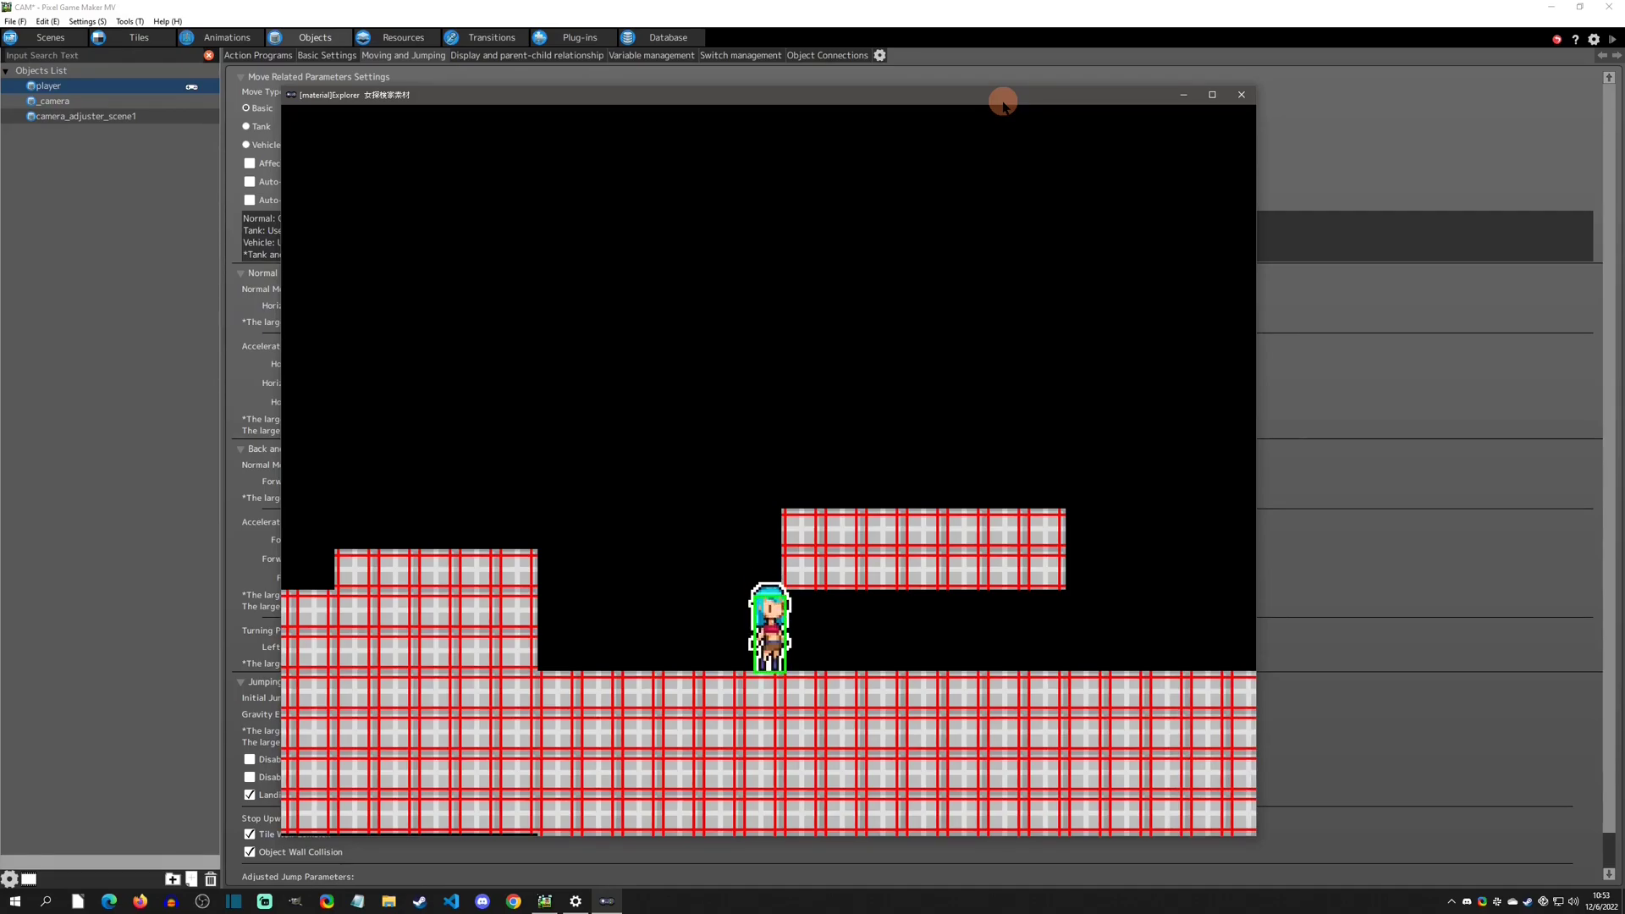
key("Left")
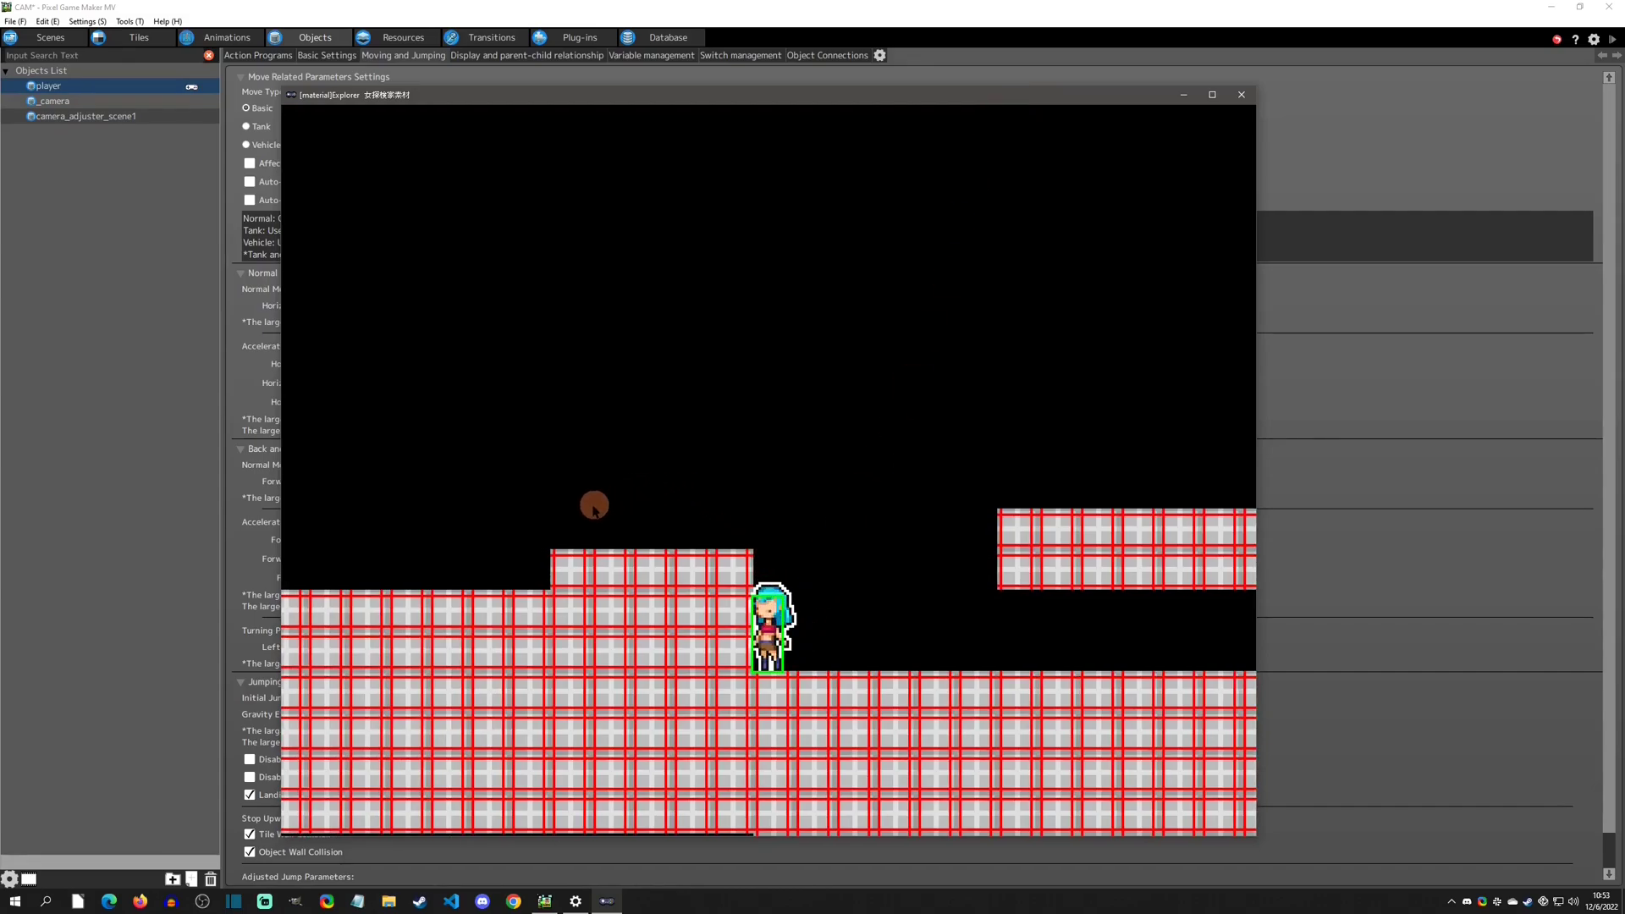
key("space")
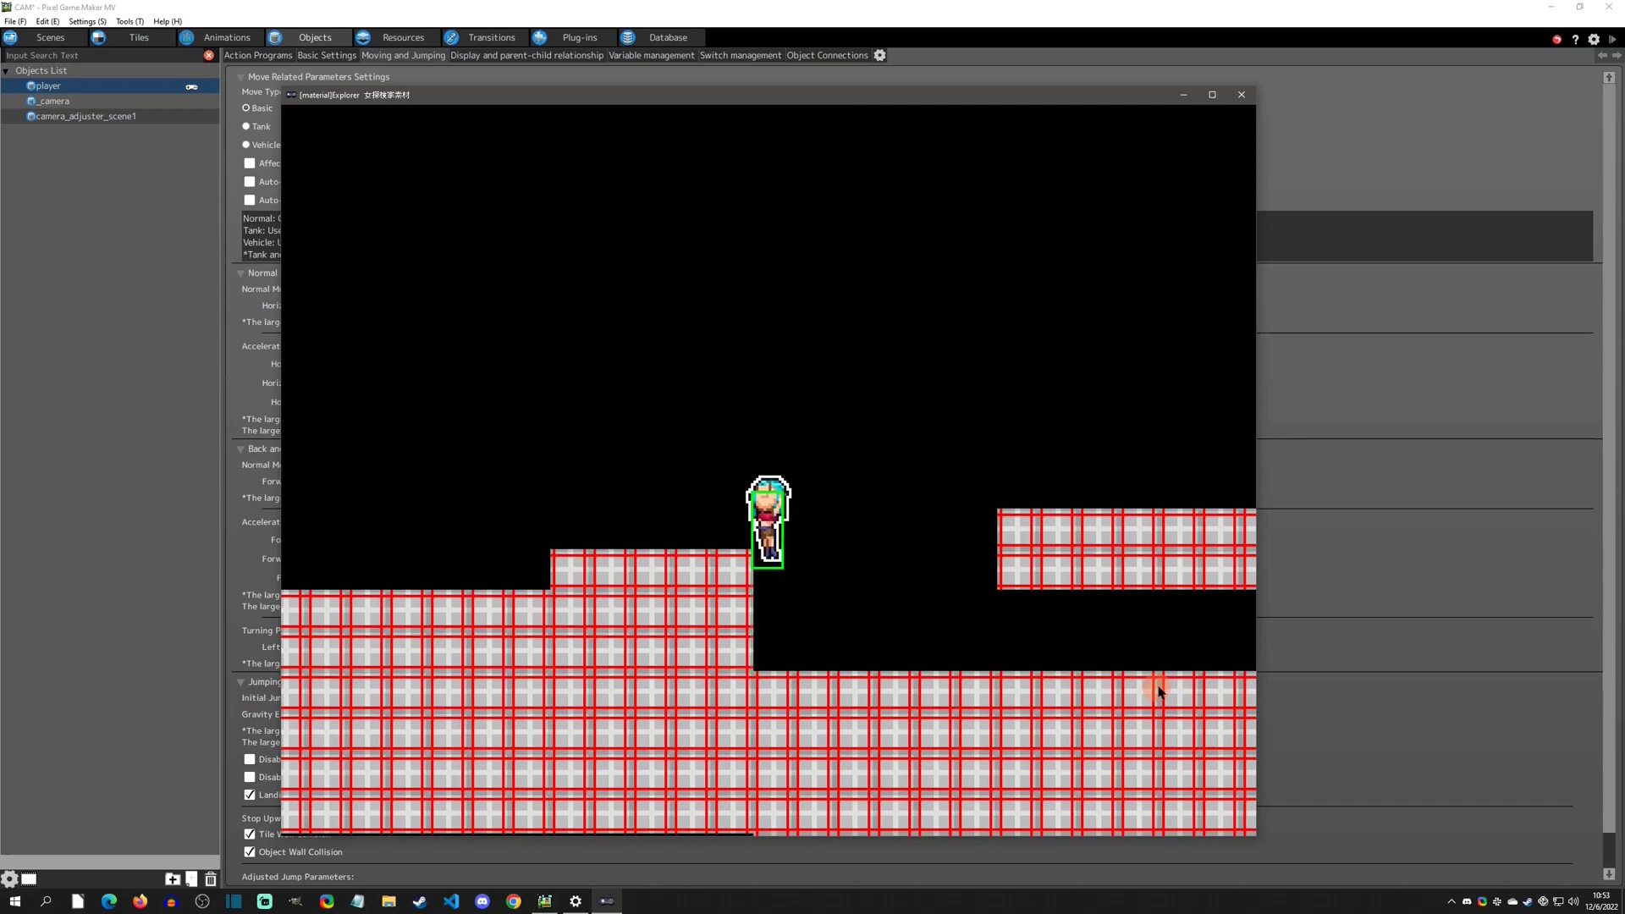
key("Left")
- Jump the player against the floating platform's left edge, and run her beneath the platform to check the tile collision
key("Right")
key("z")
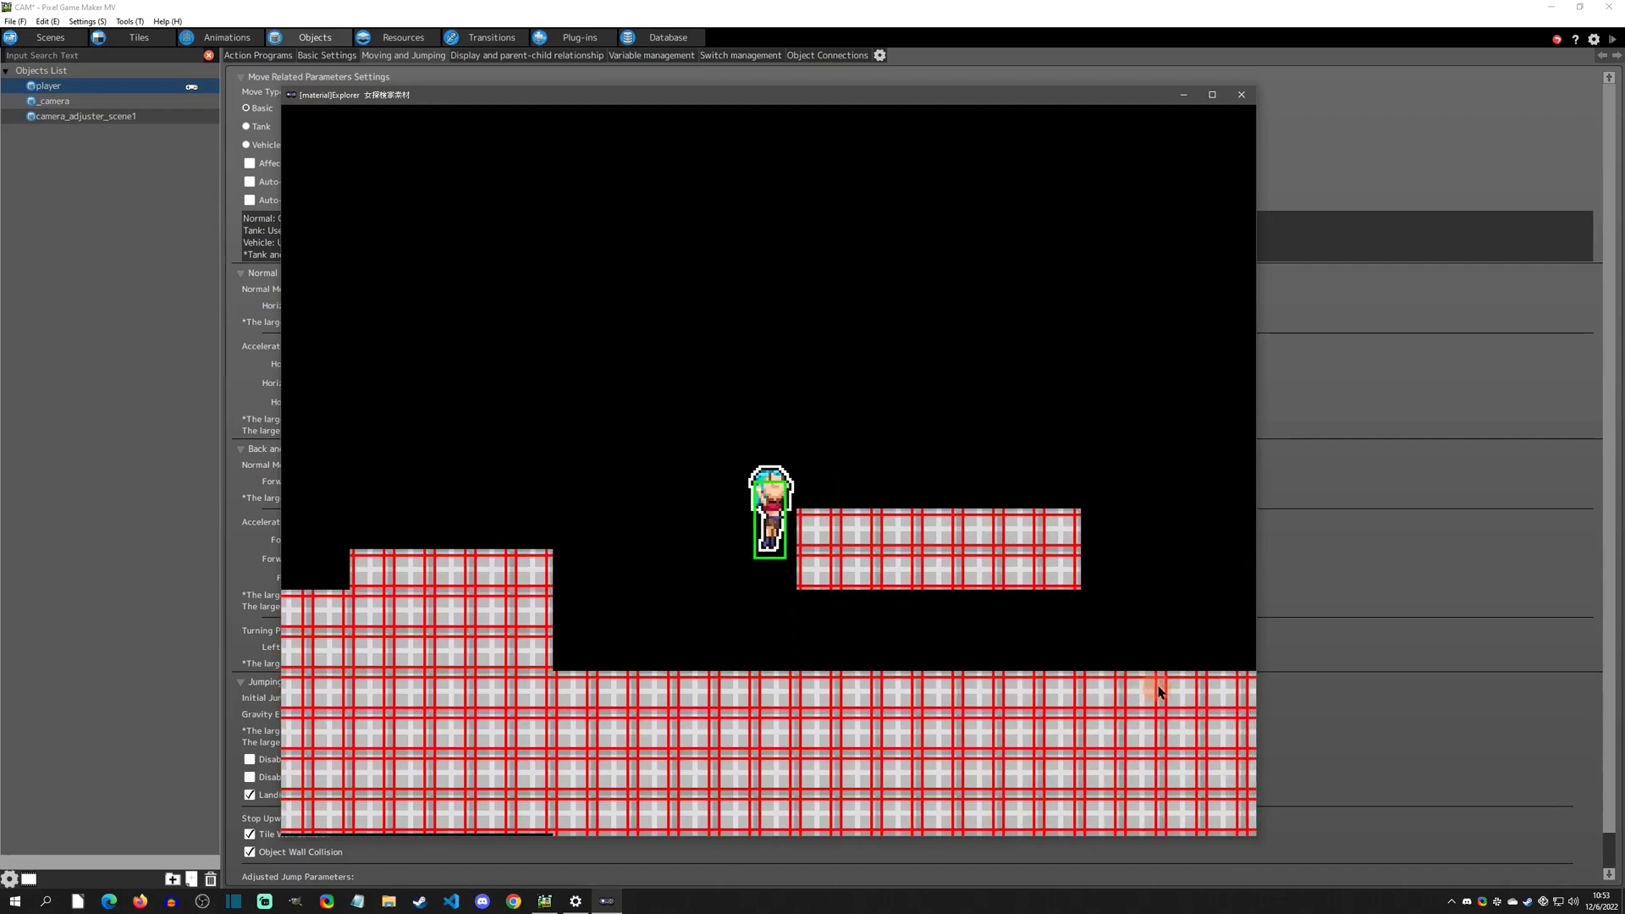
key("z")
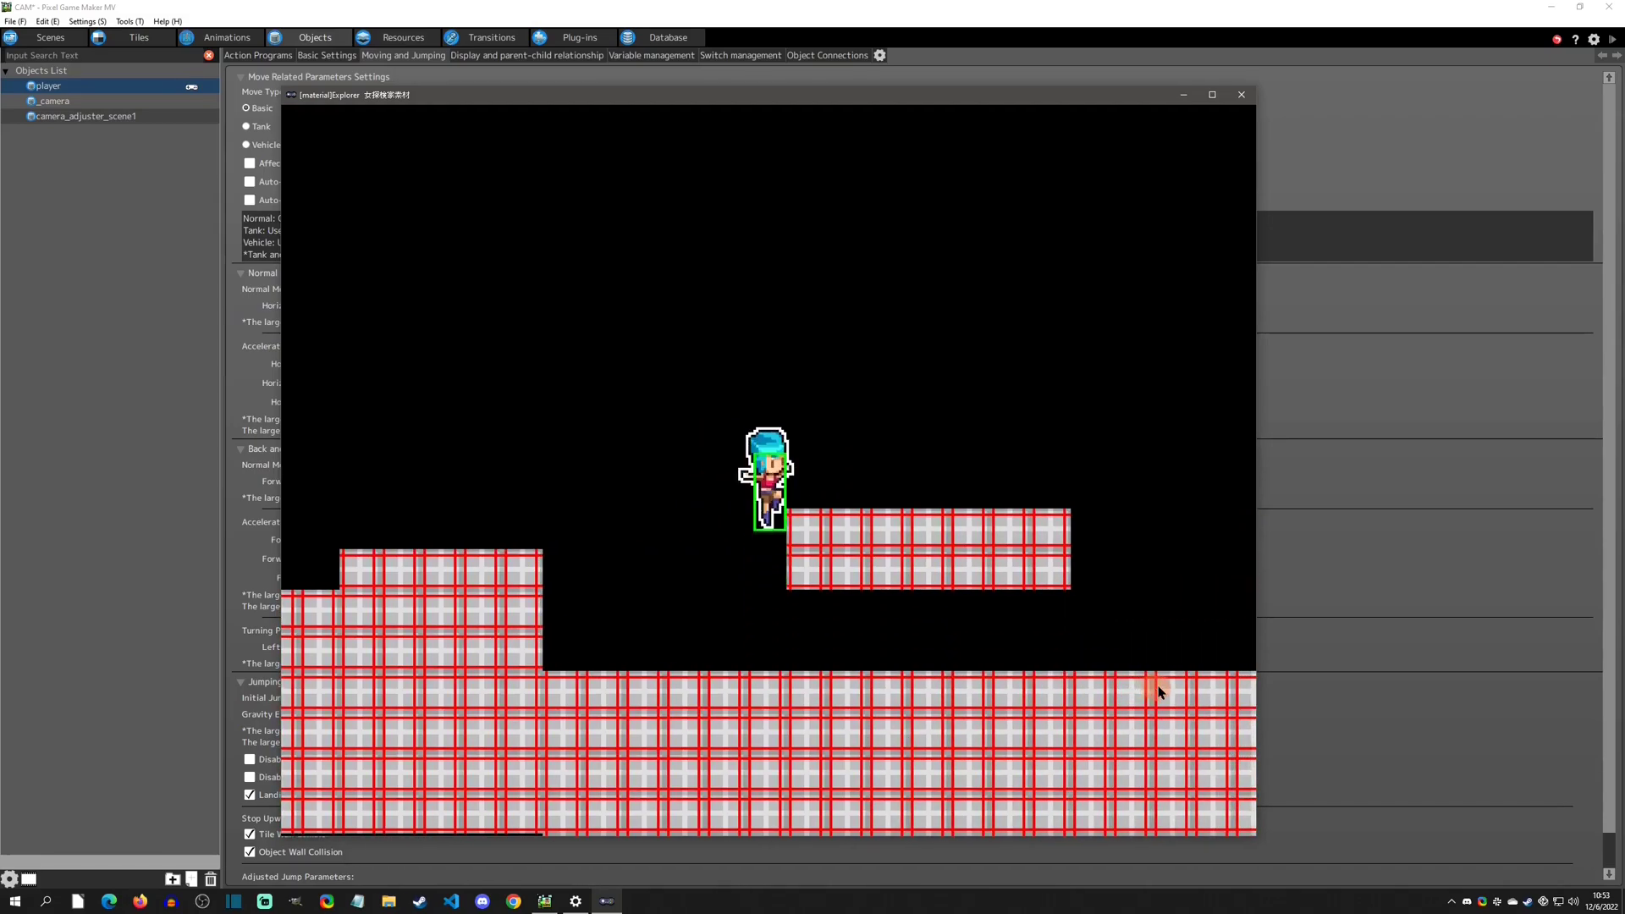
key("Right")
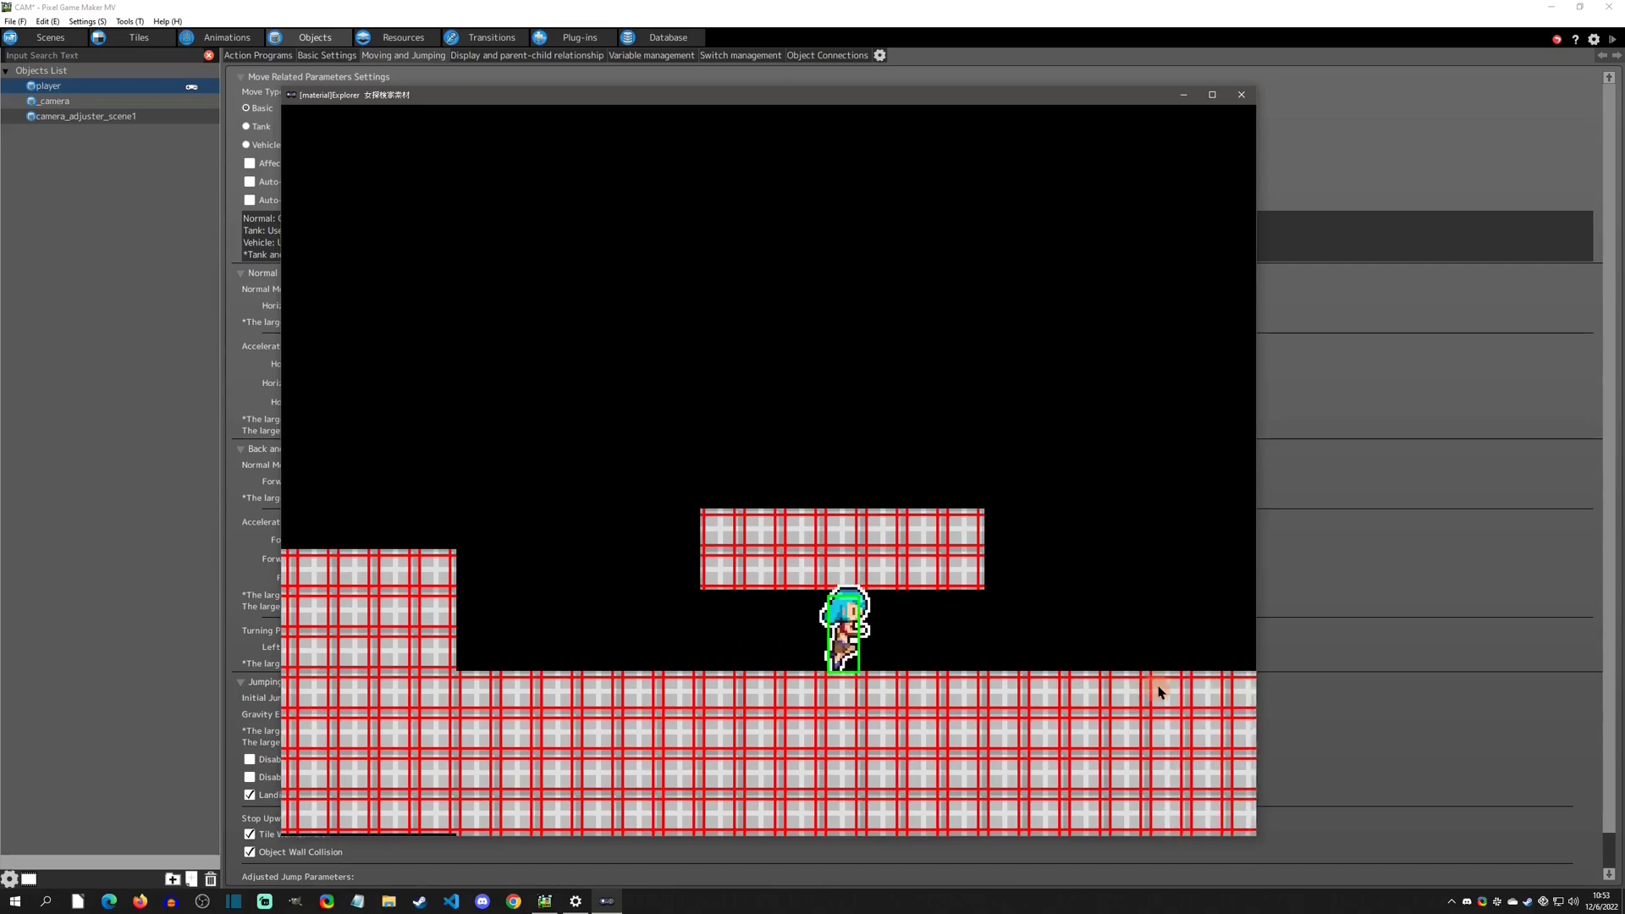
- Jump the player back up the lower ledge and travel left over the raised block
key("Left")
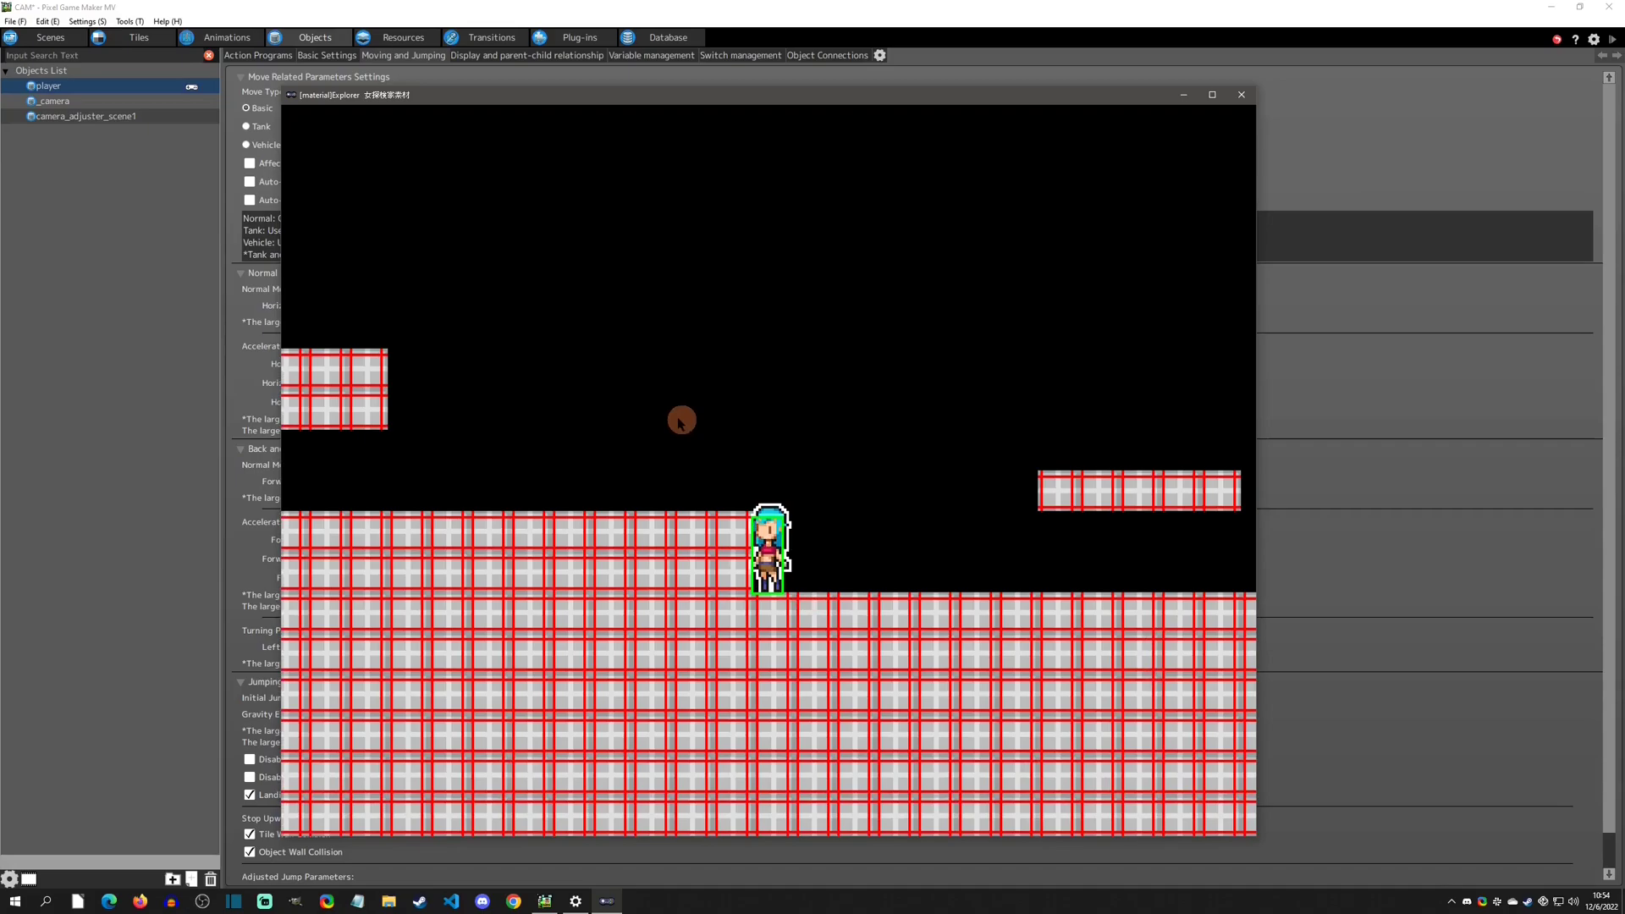
key("space")
key("Left")
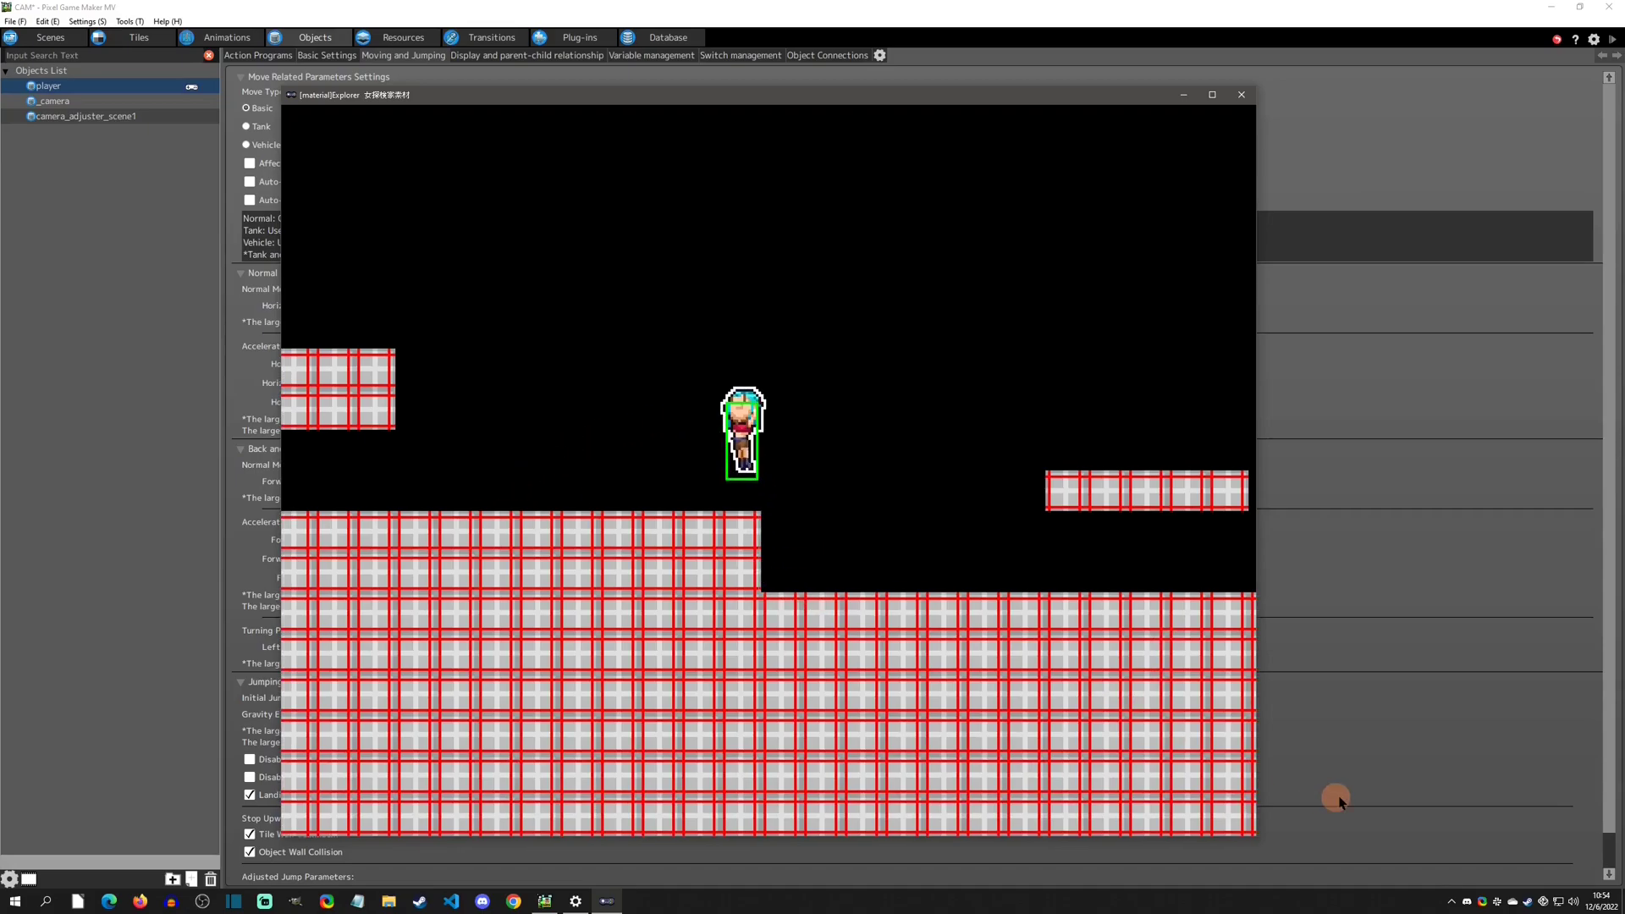
key("space")
key("Left")
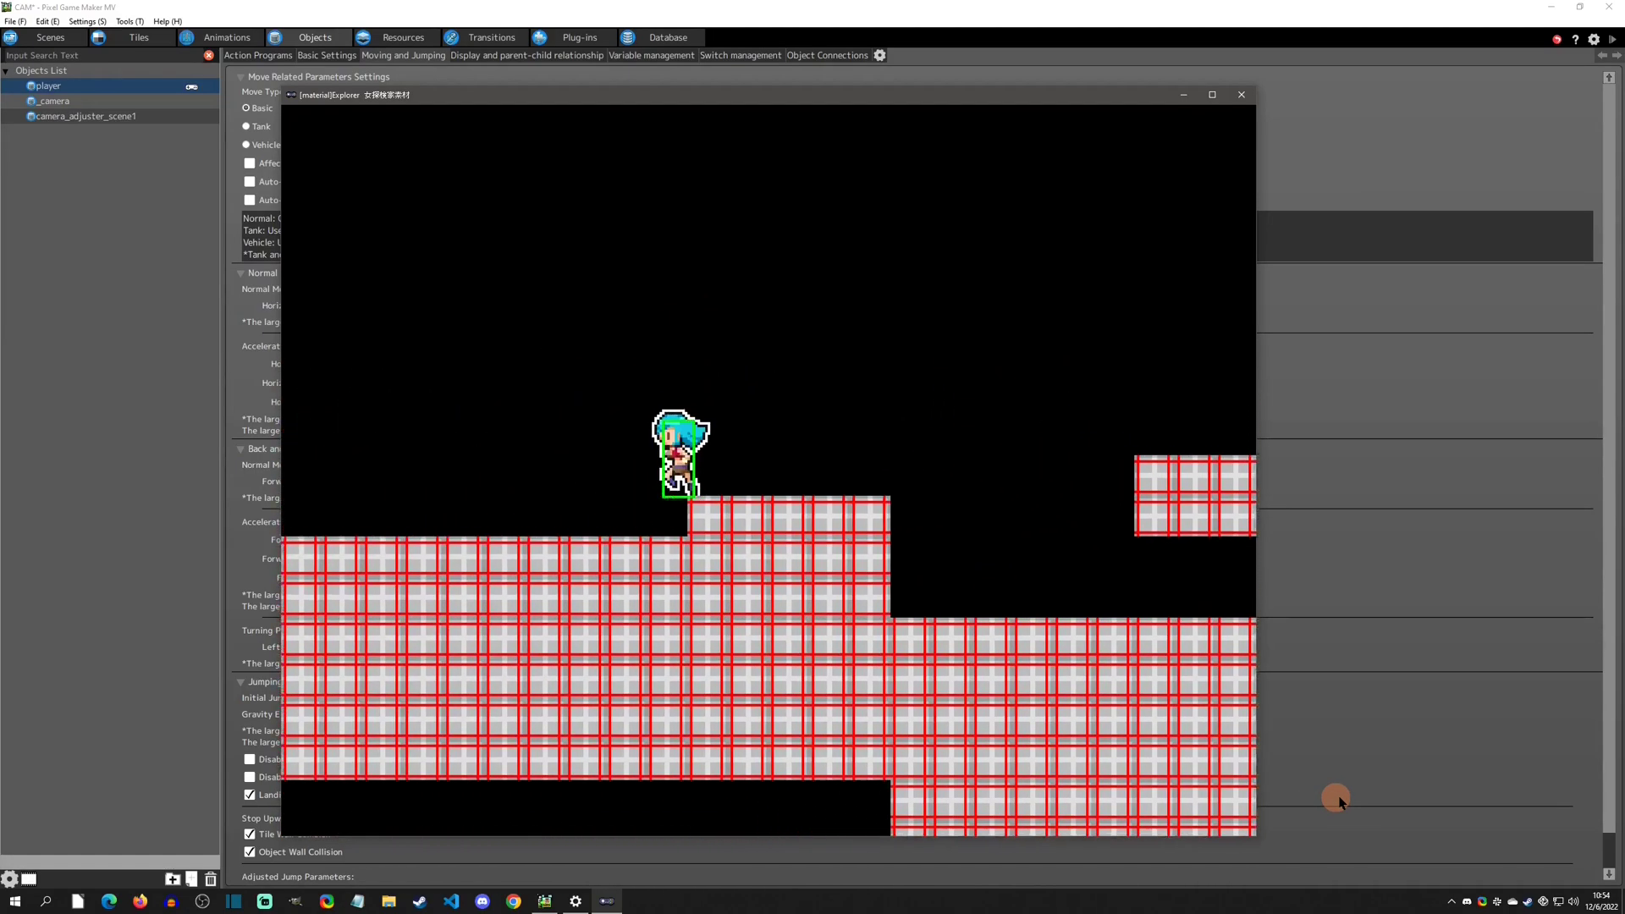
- Walk the player against the raised block's low left side, return over it to the right, and close the test play
key("Right")
key("Left")
key("Right")
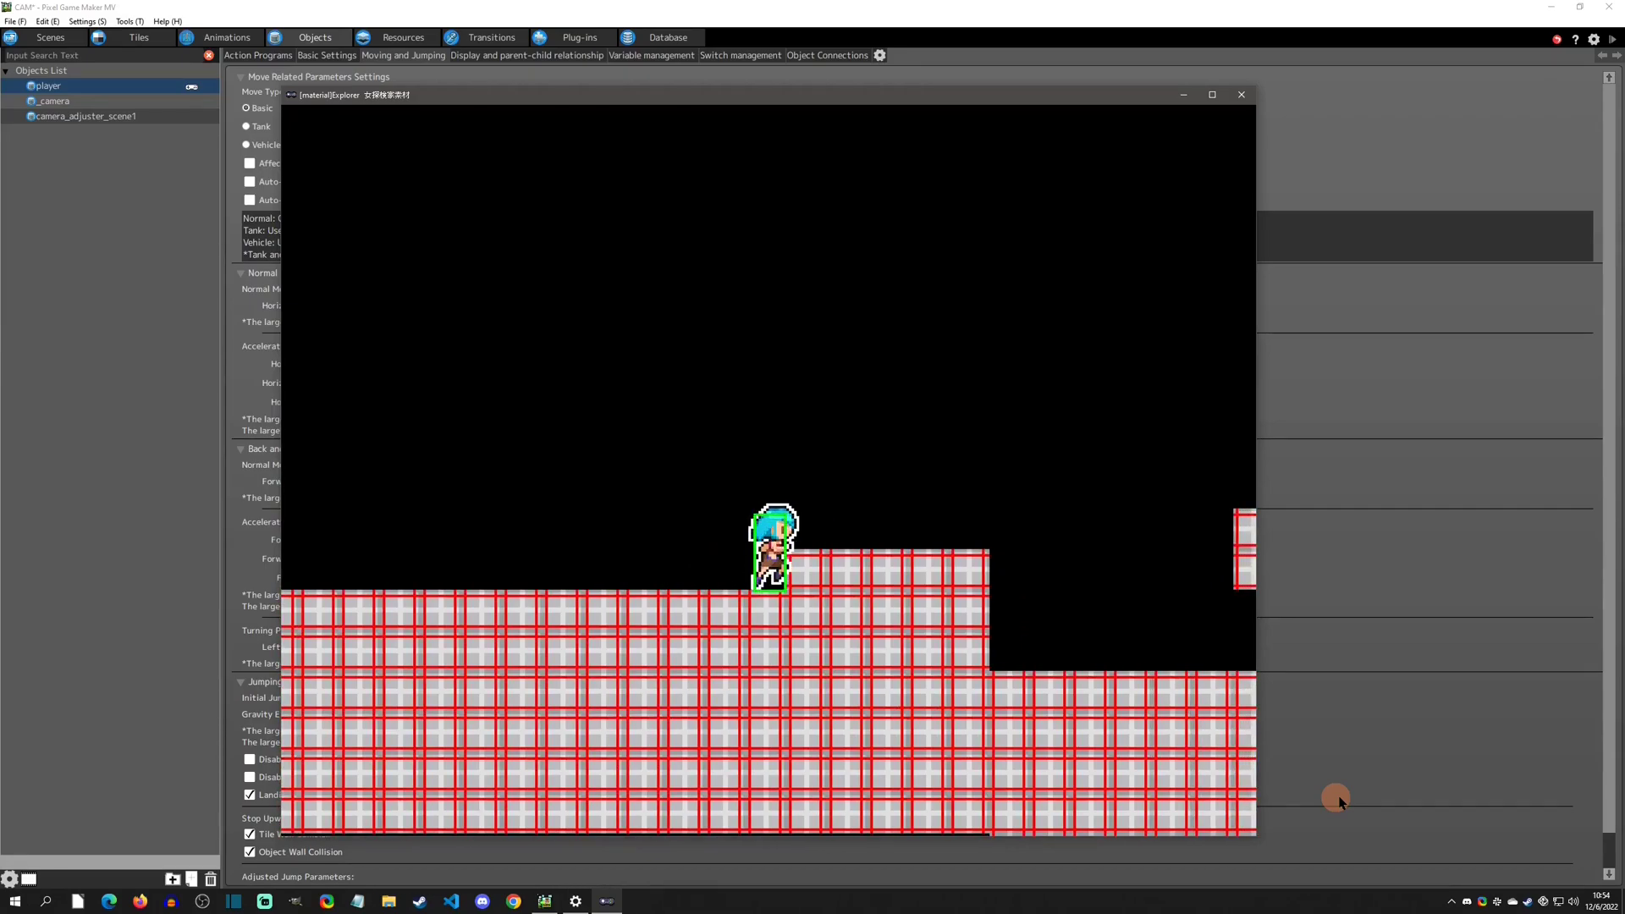
key("Right")
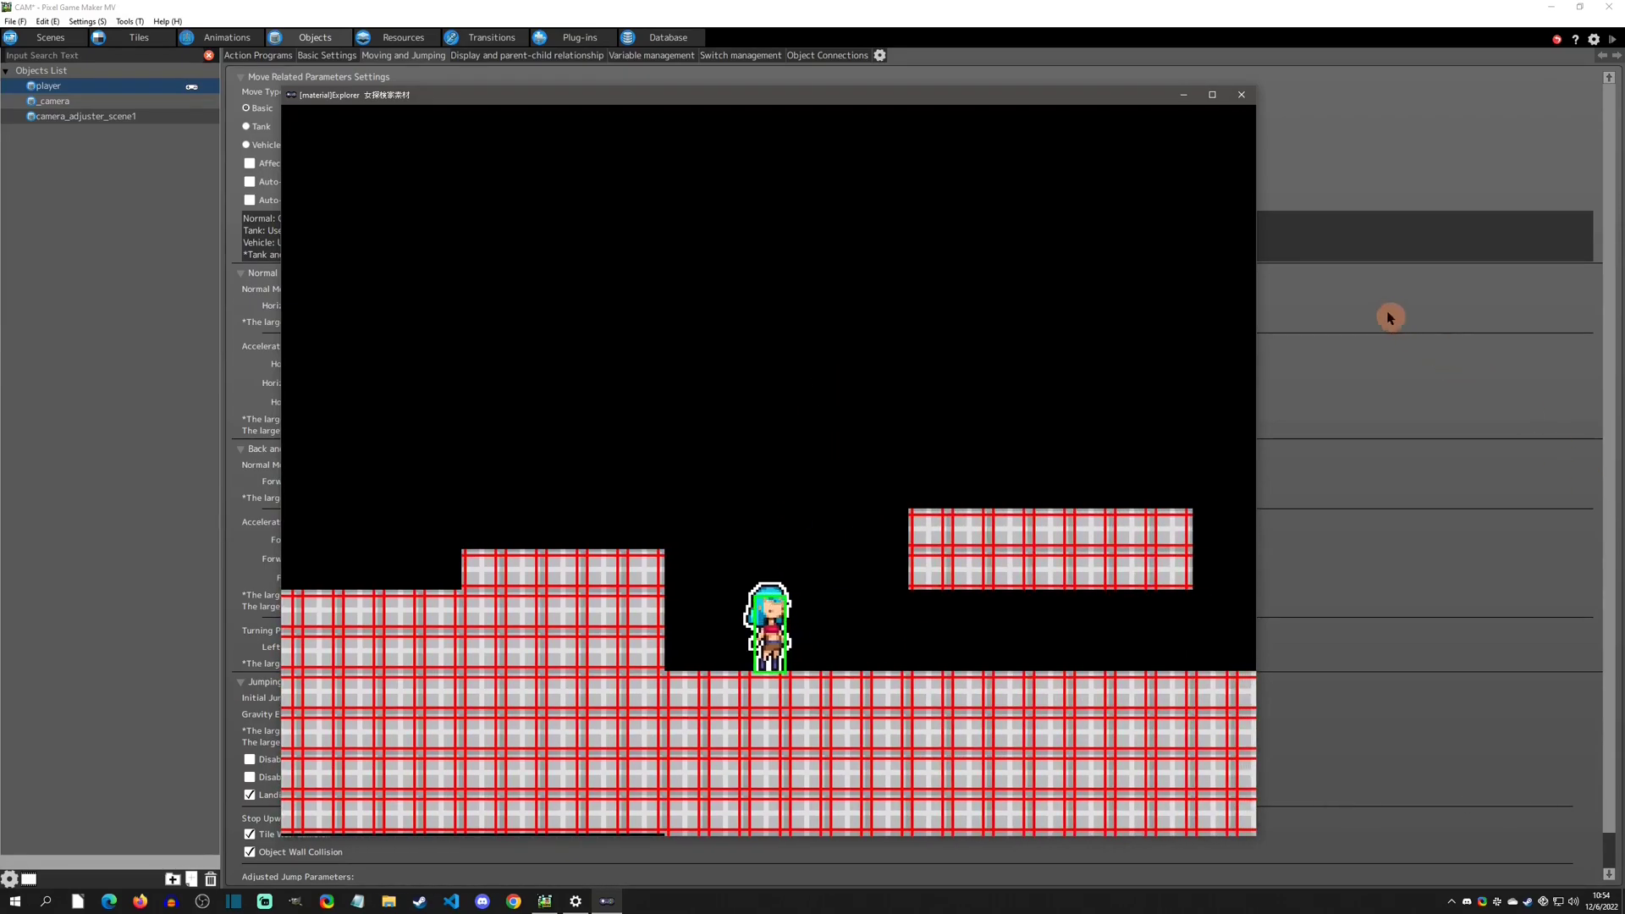
left_click(1241, 94)
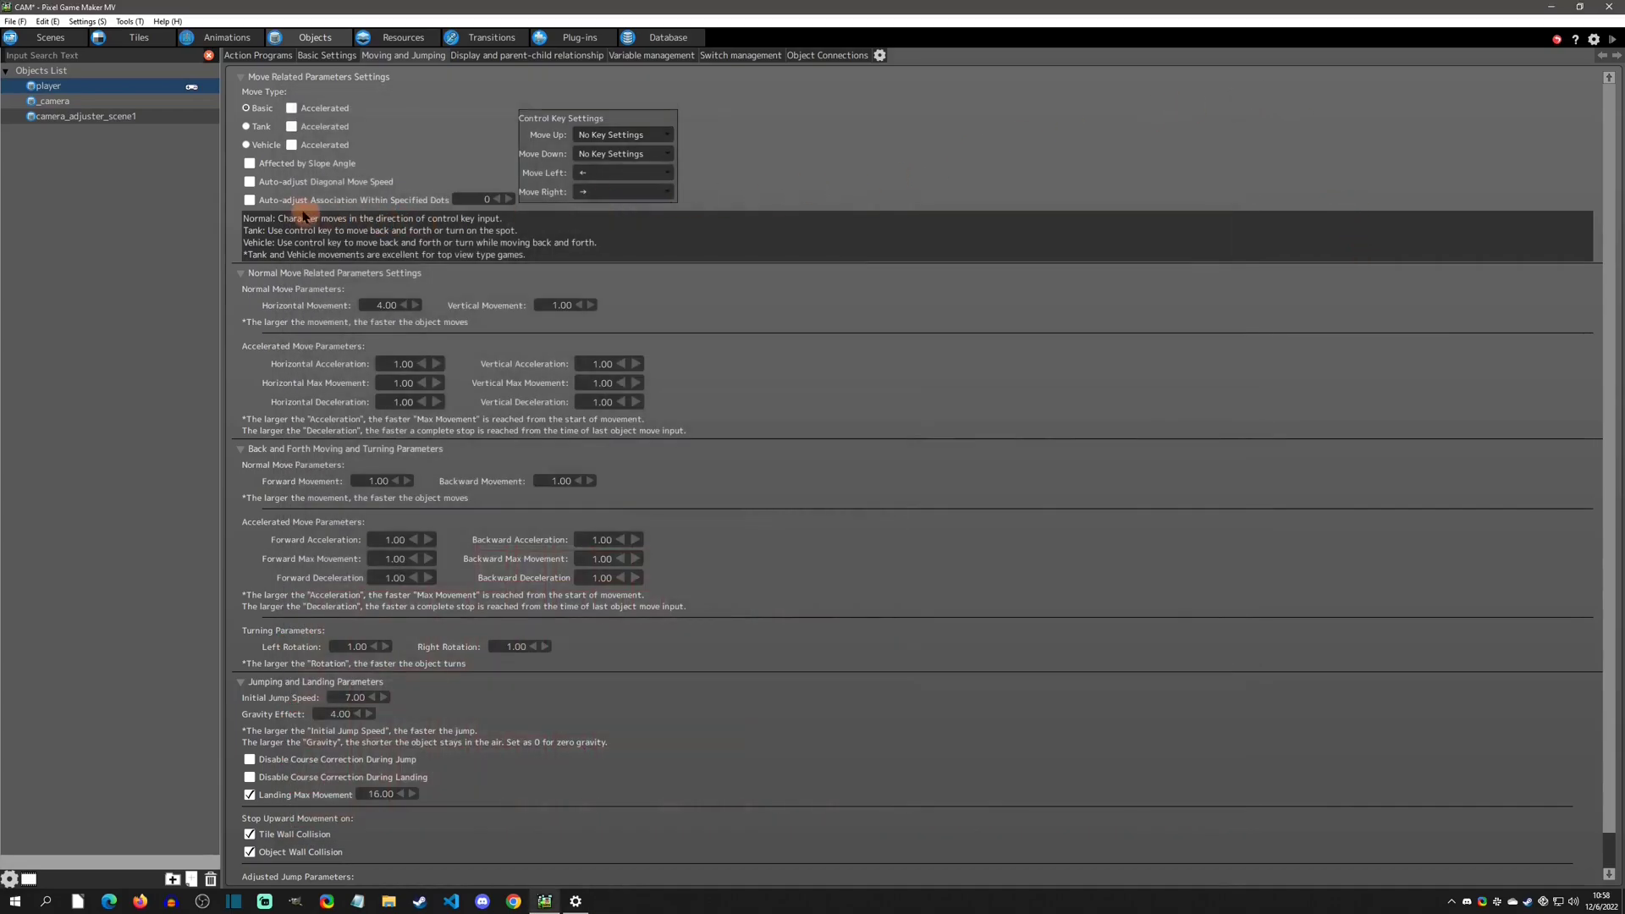
- Enable Auto-adjust Association Within Specified Dots for the player at 16 dots and start a test play
left_click(267, 201)
left_click(484, 201)
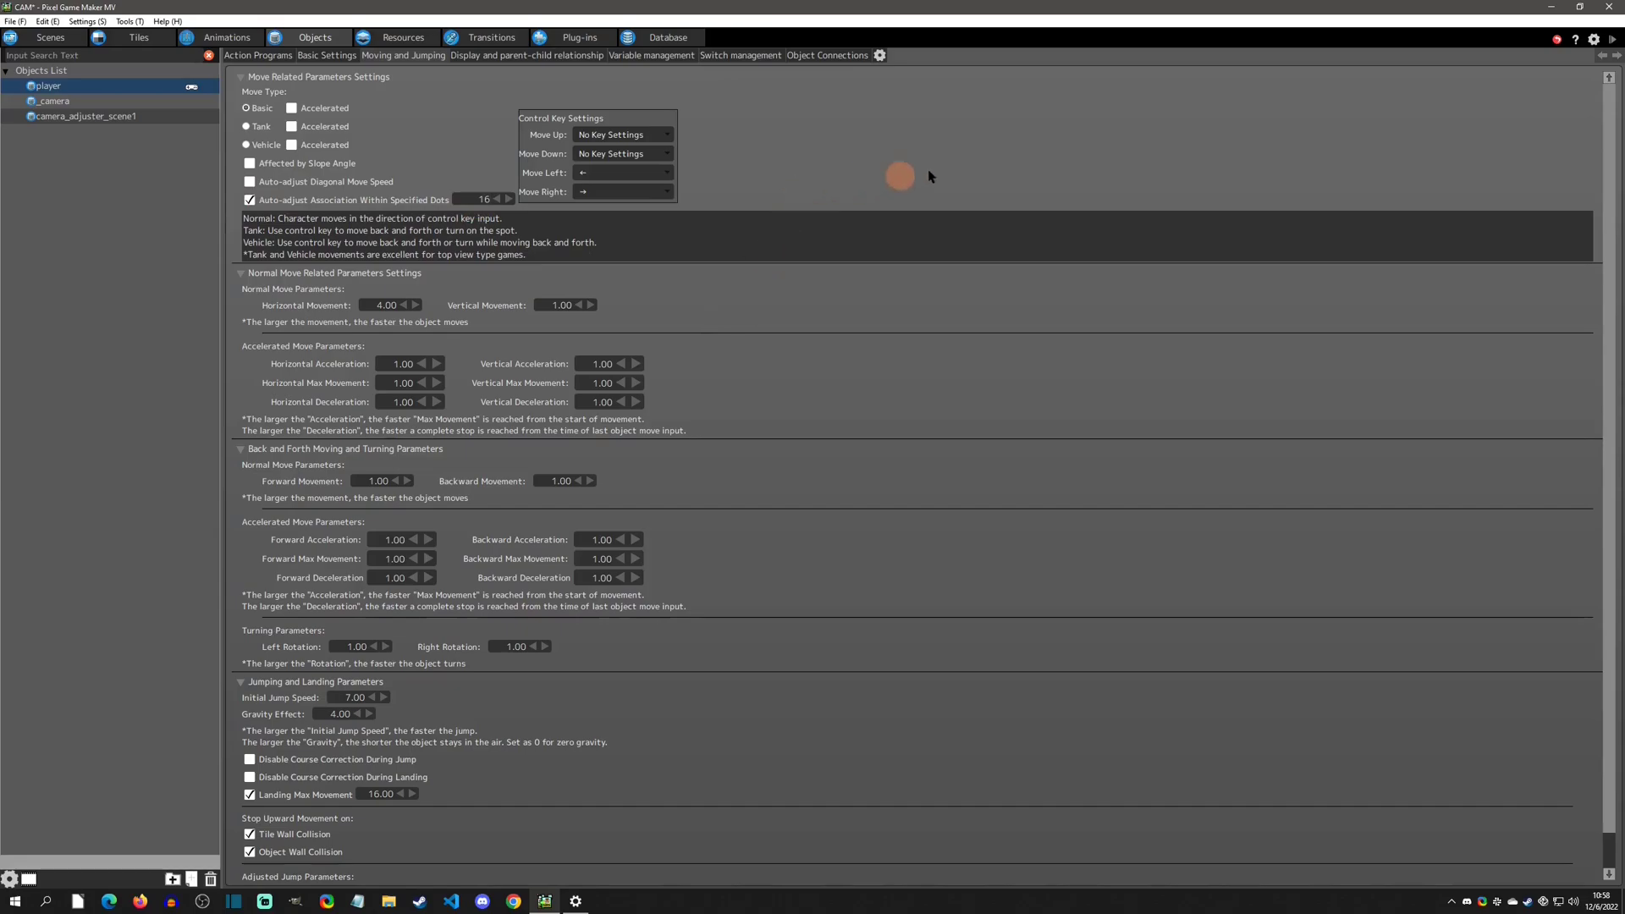
left_click(1612, 40)
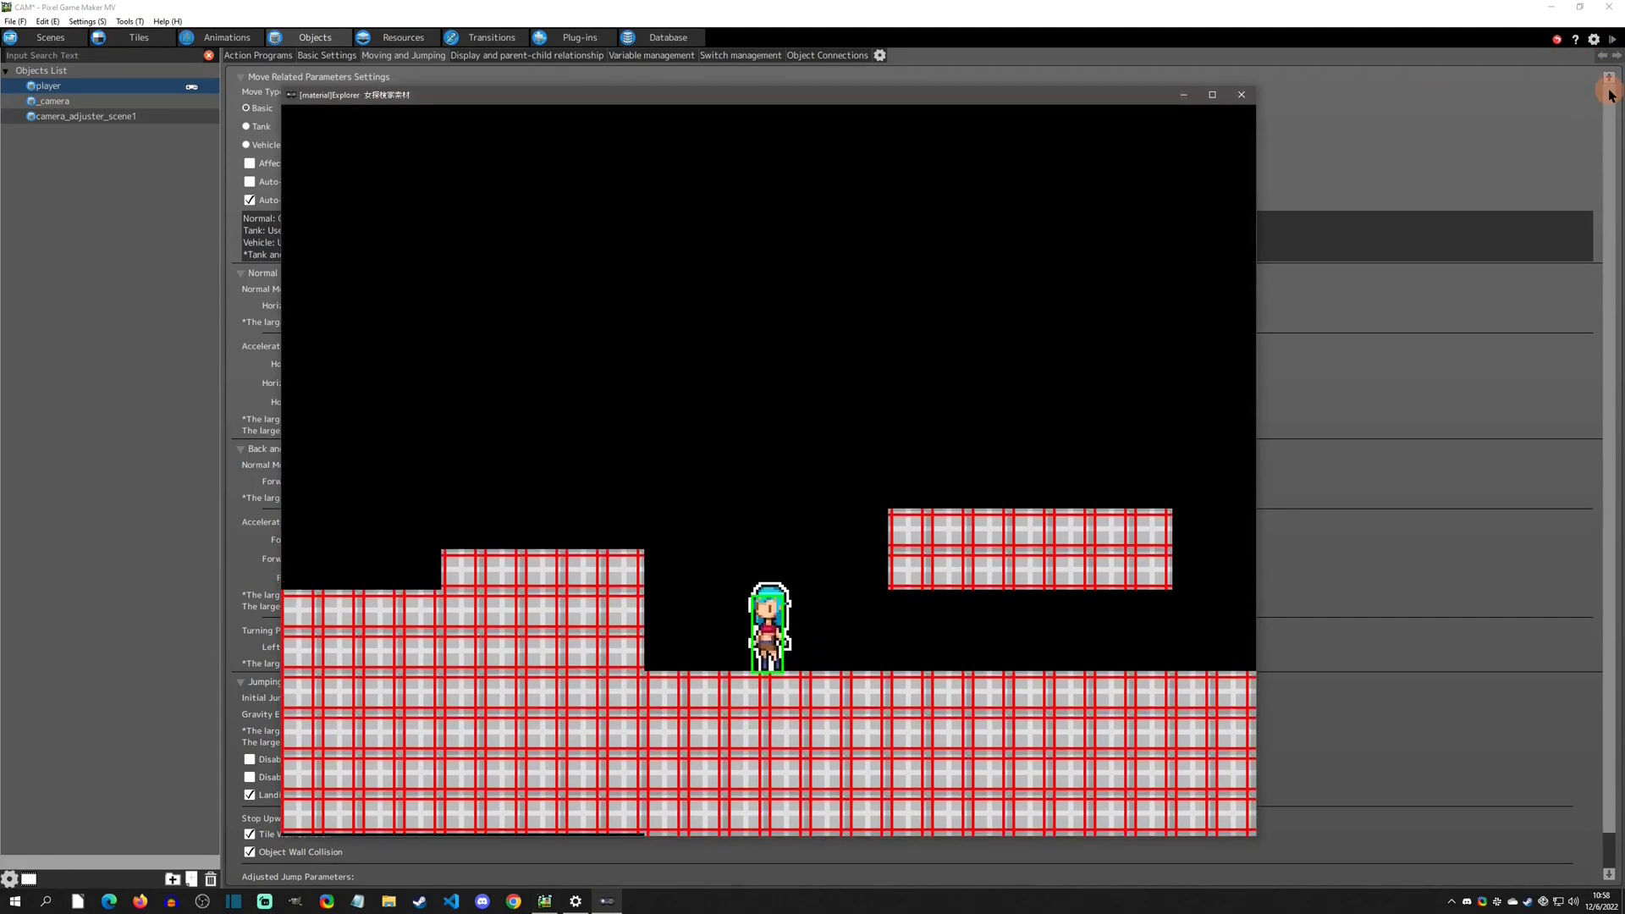
- Walk the player back and forth beneath the floating platform's left corner to position her at its edge
key("Right")
key("Right")
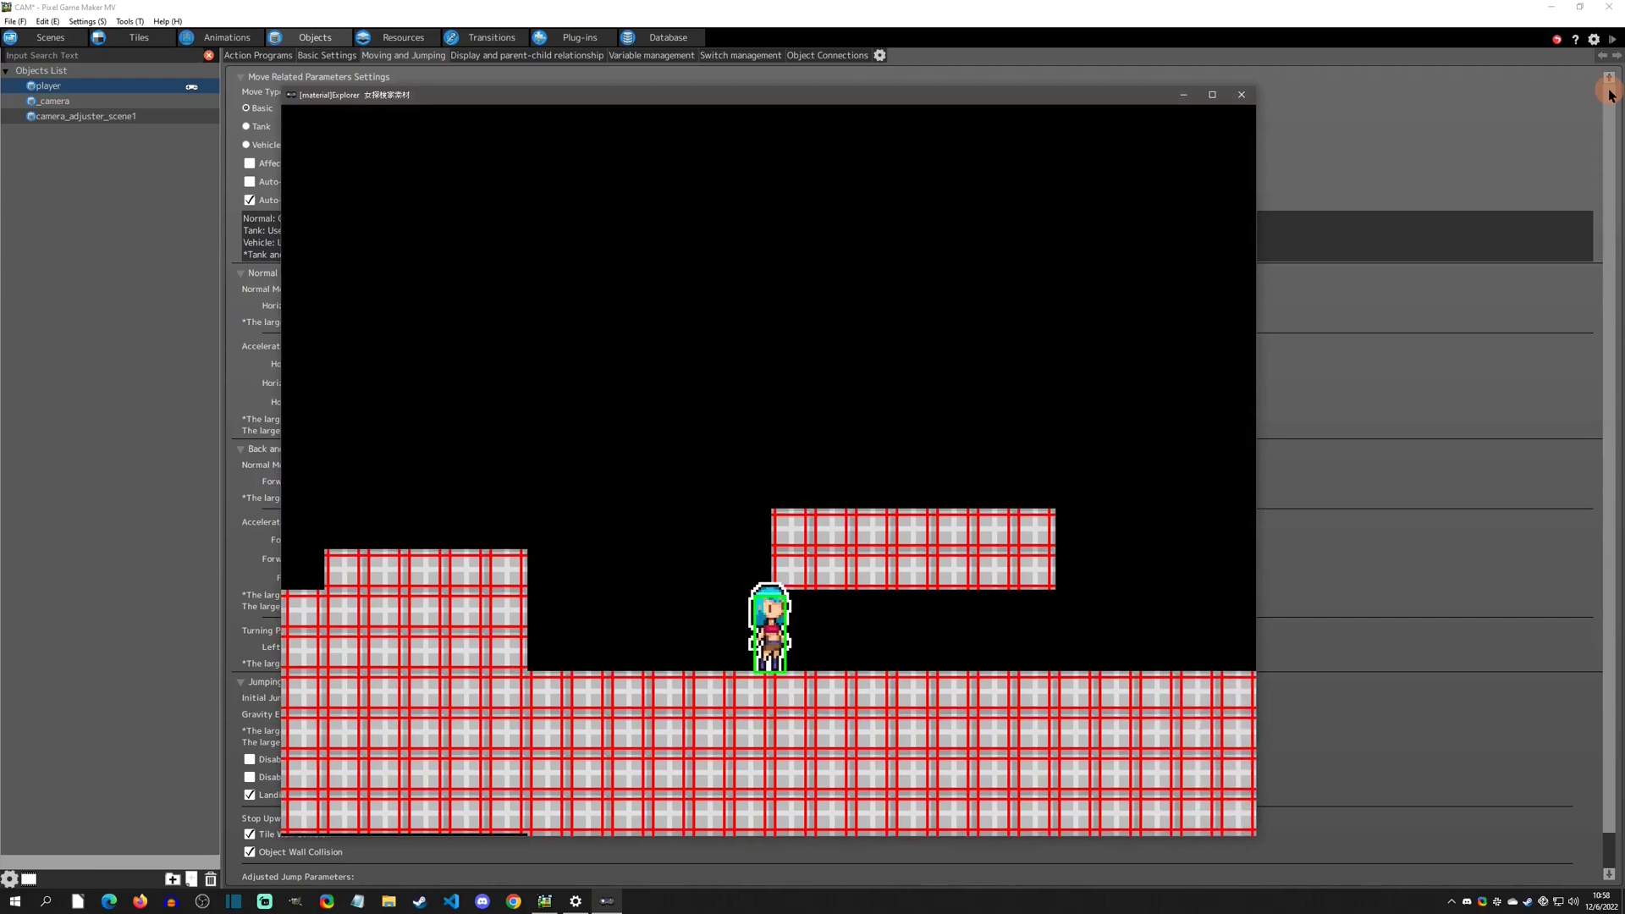
key("Left")
key("Right")
key("Left")
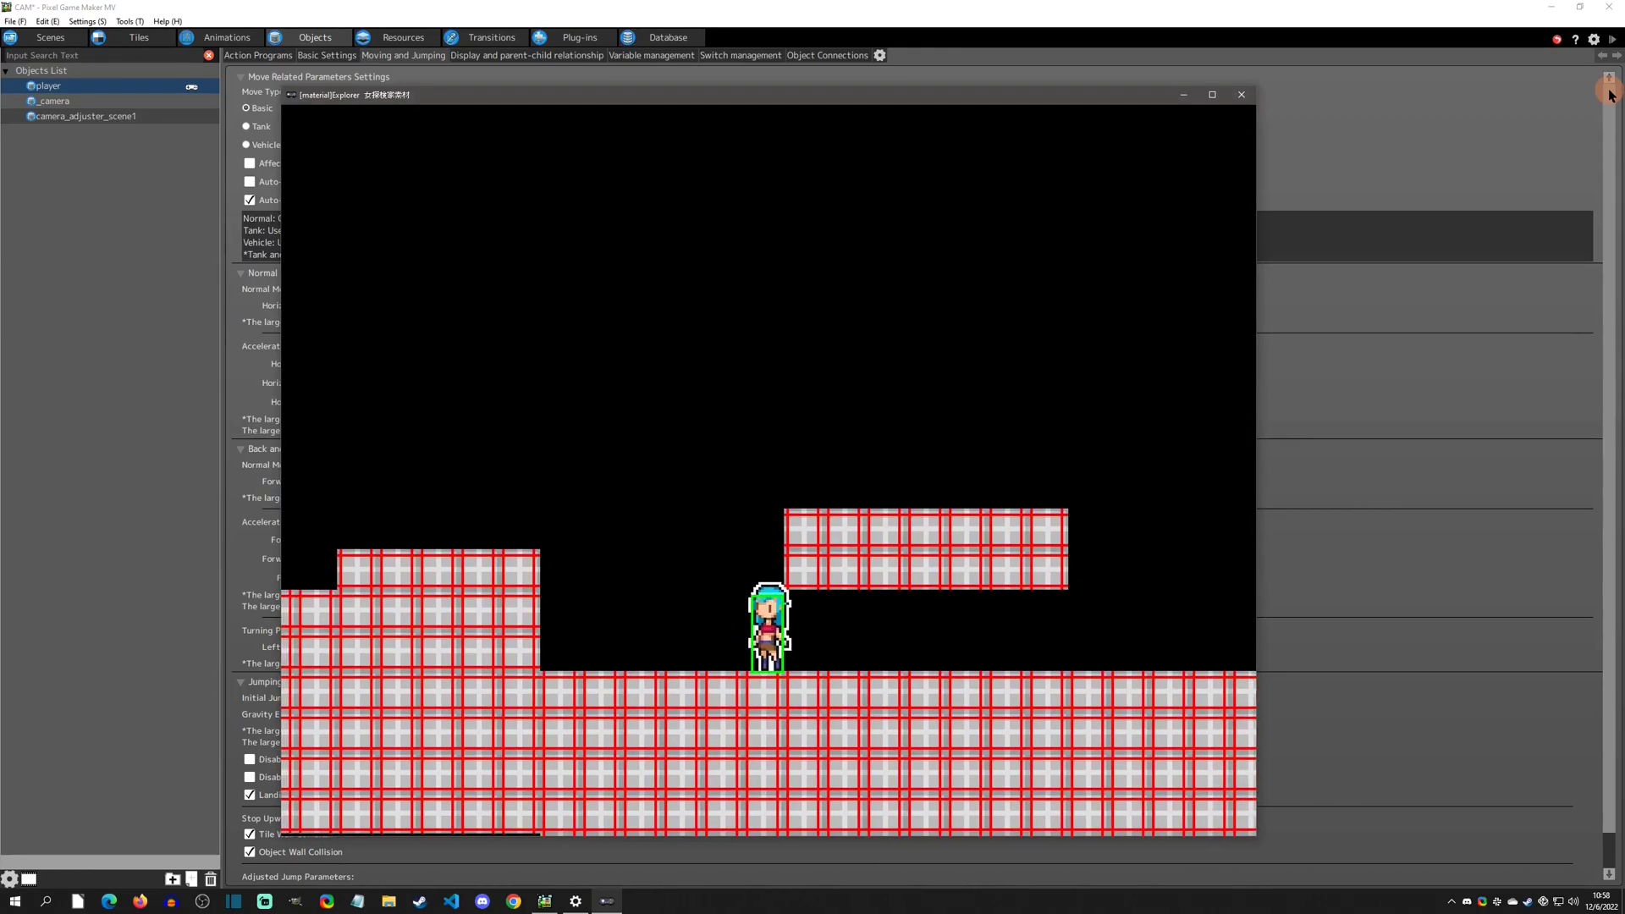
key("Right")
key("Left")
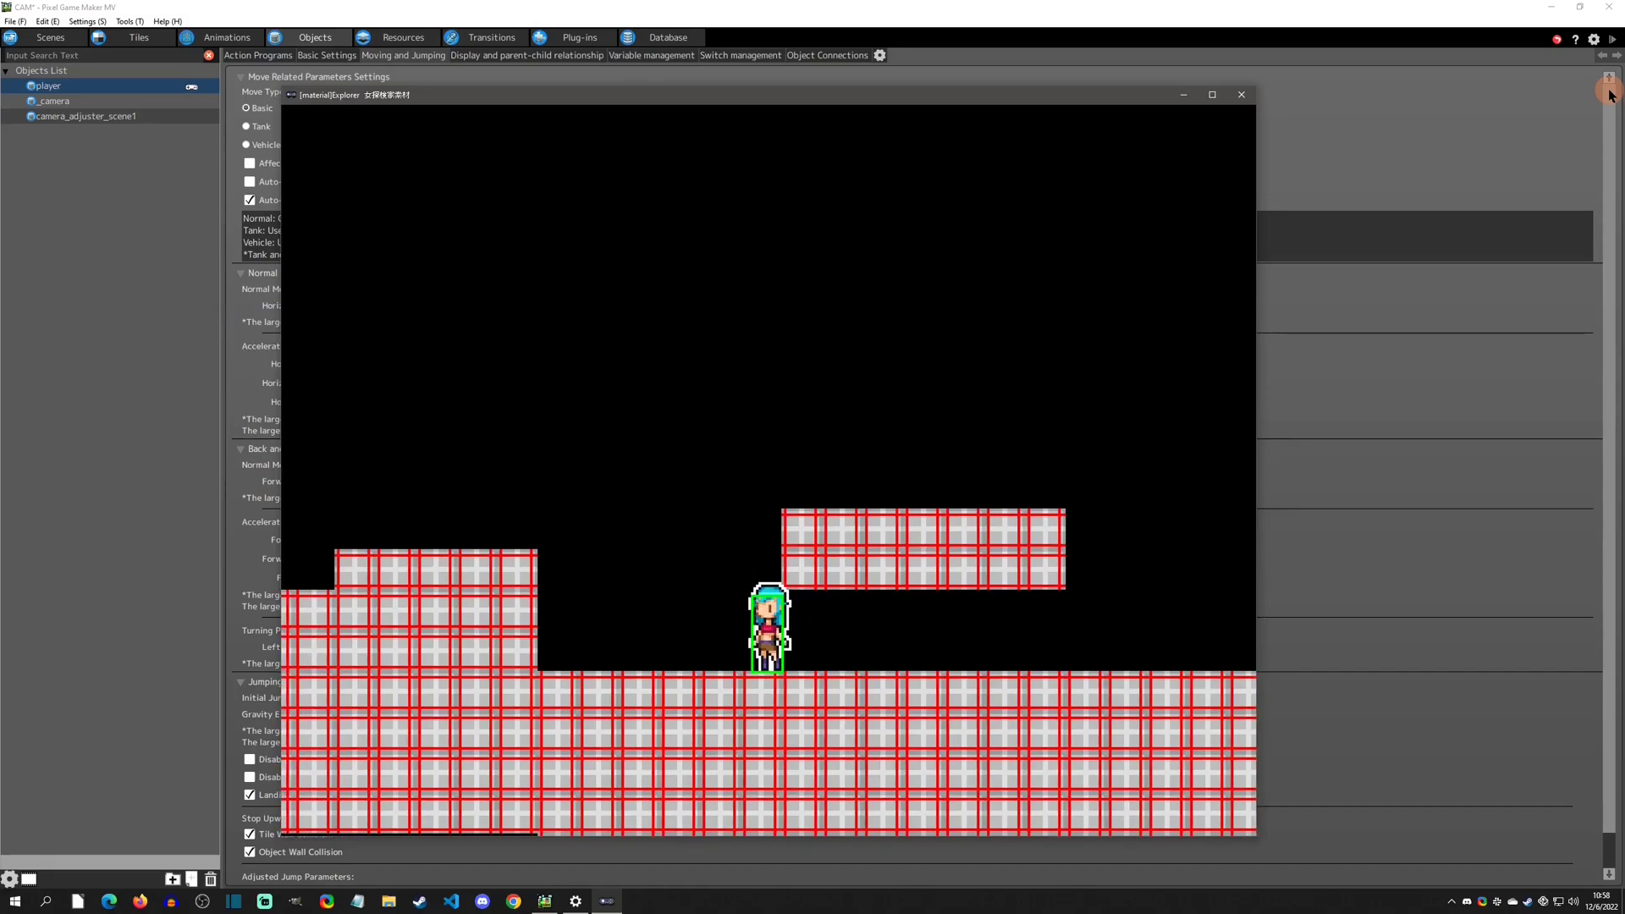
- Jump the player repeatedly beside the floating platform's left edge, and land her on top of it
key("space")
key("space")
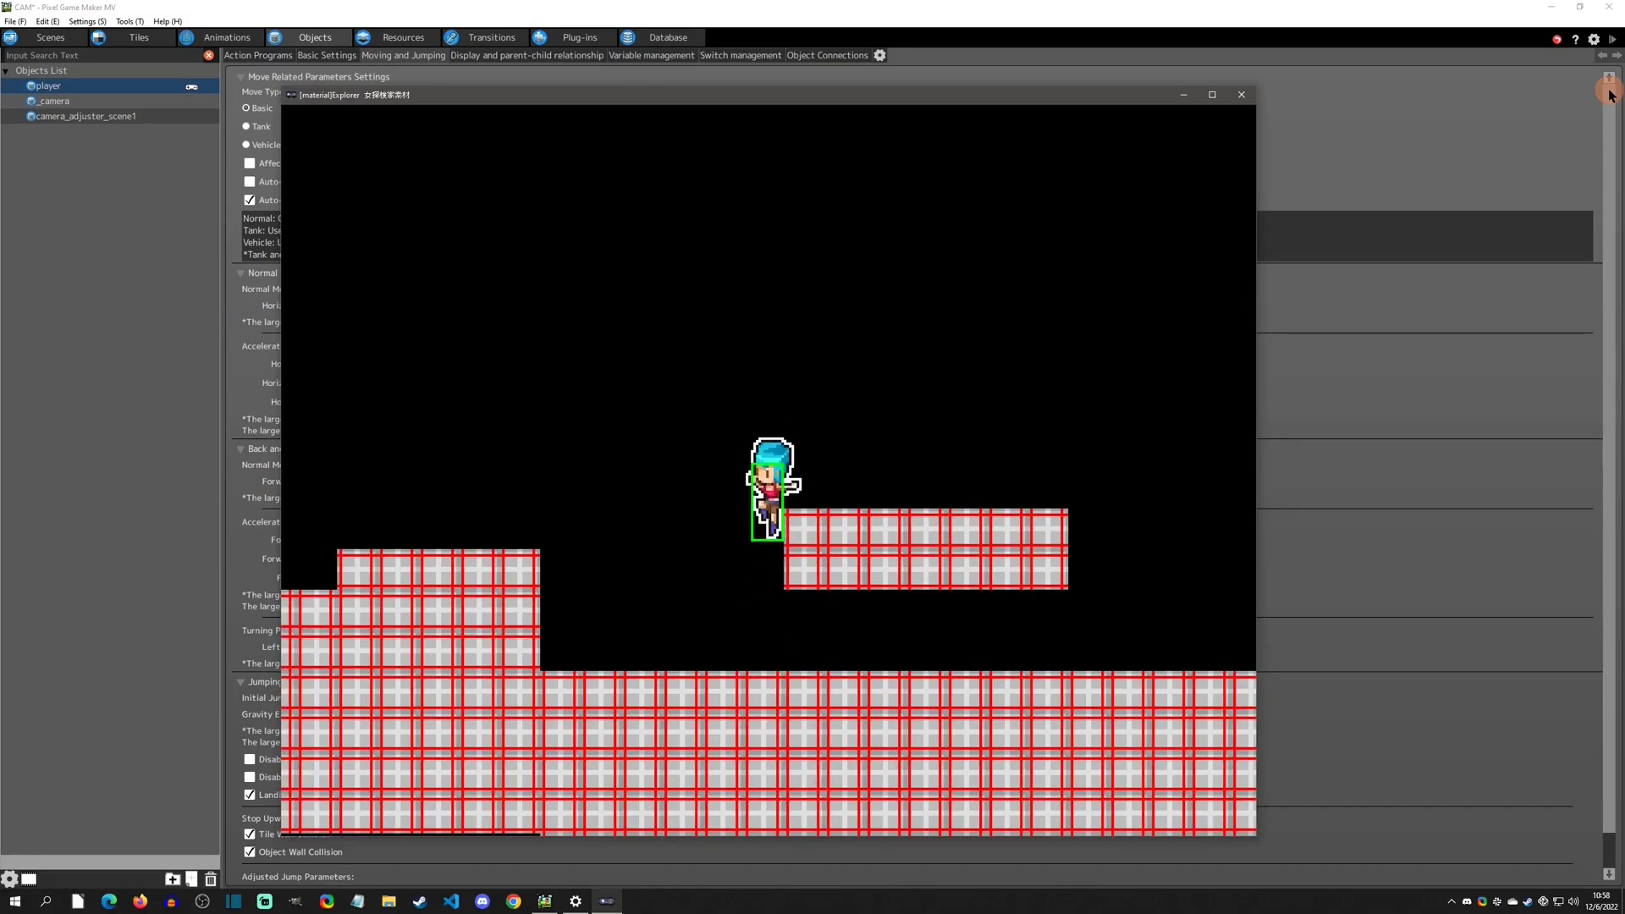
key("space")
key("space")
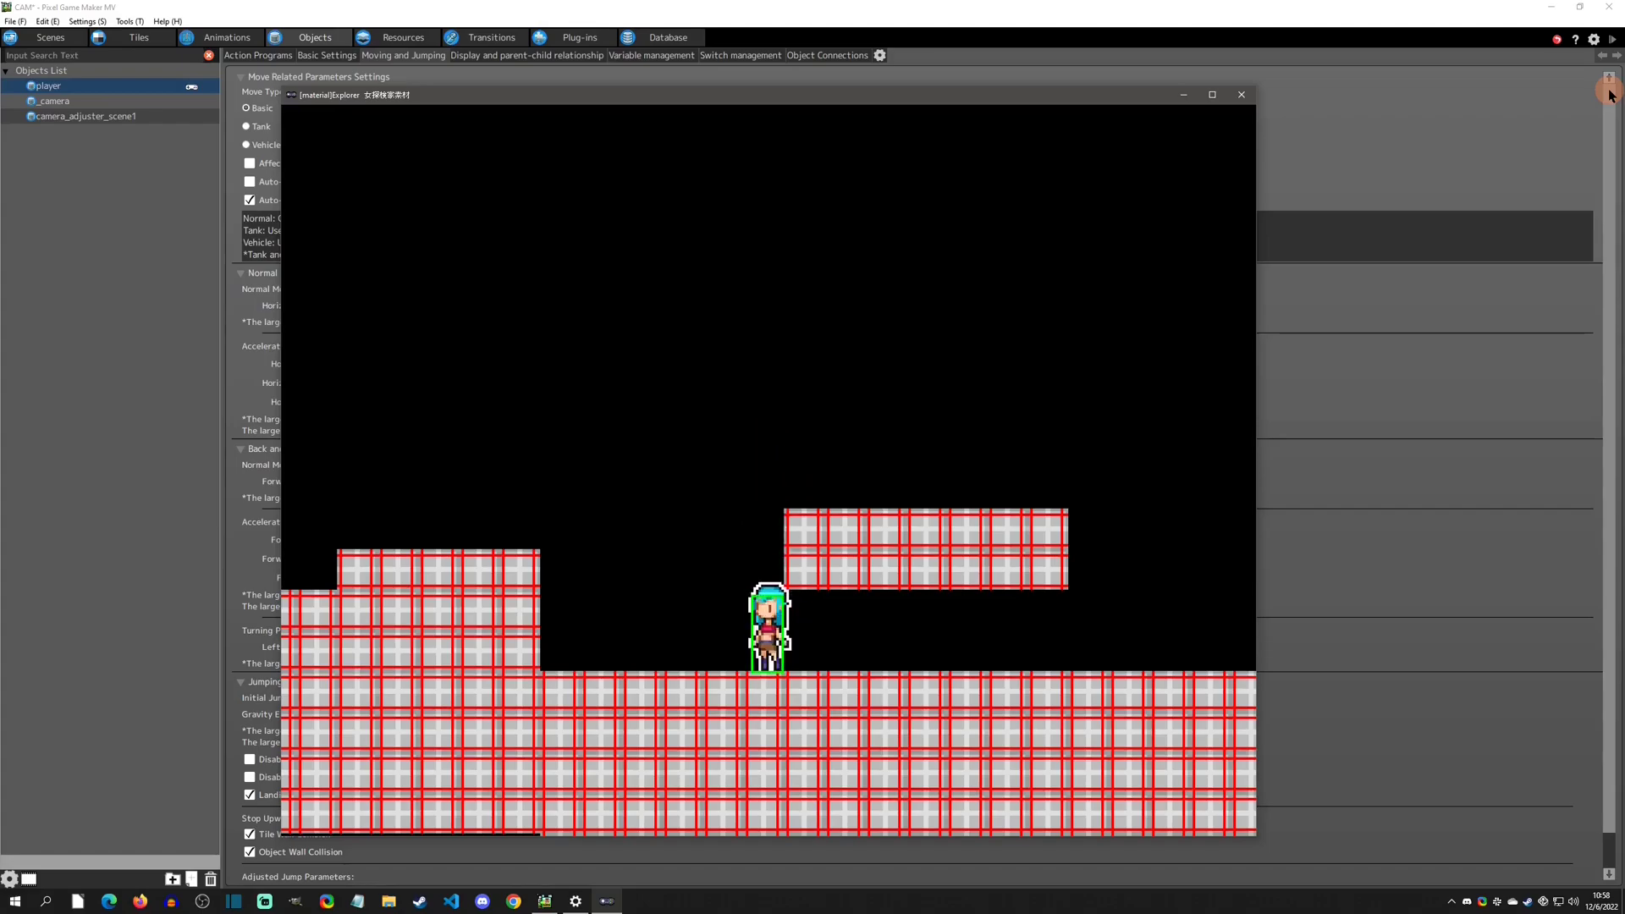
key("space")
key("Right")
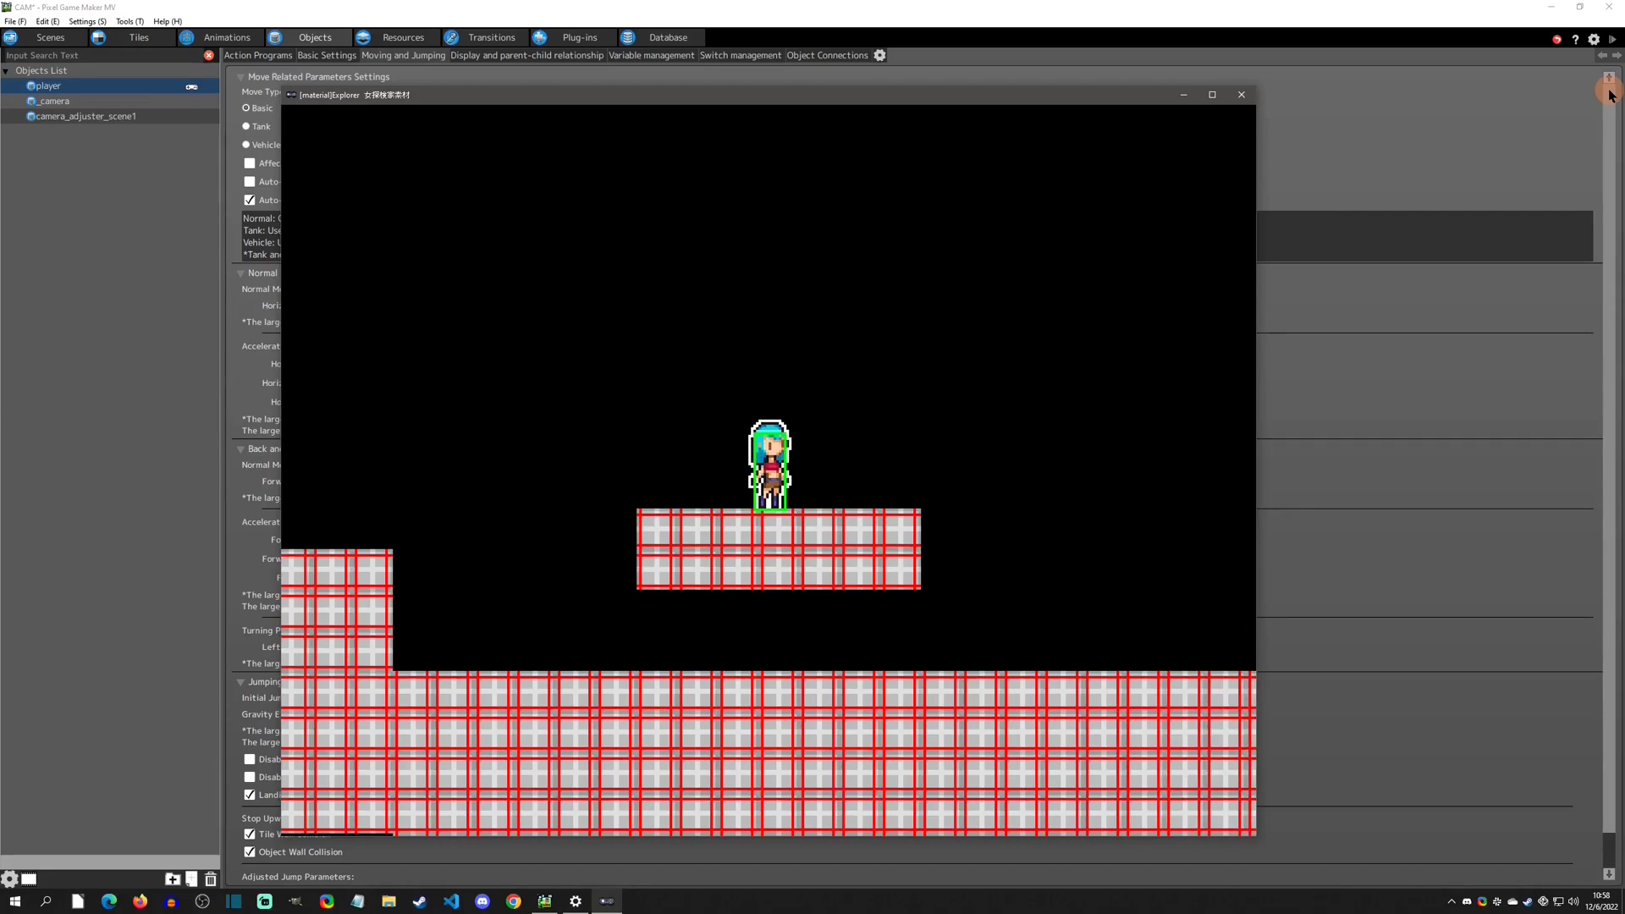
- Jump the player from the wall onto the raised block, then travel right past the floating platform to the lower ledge
key("Left")
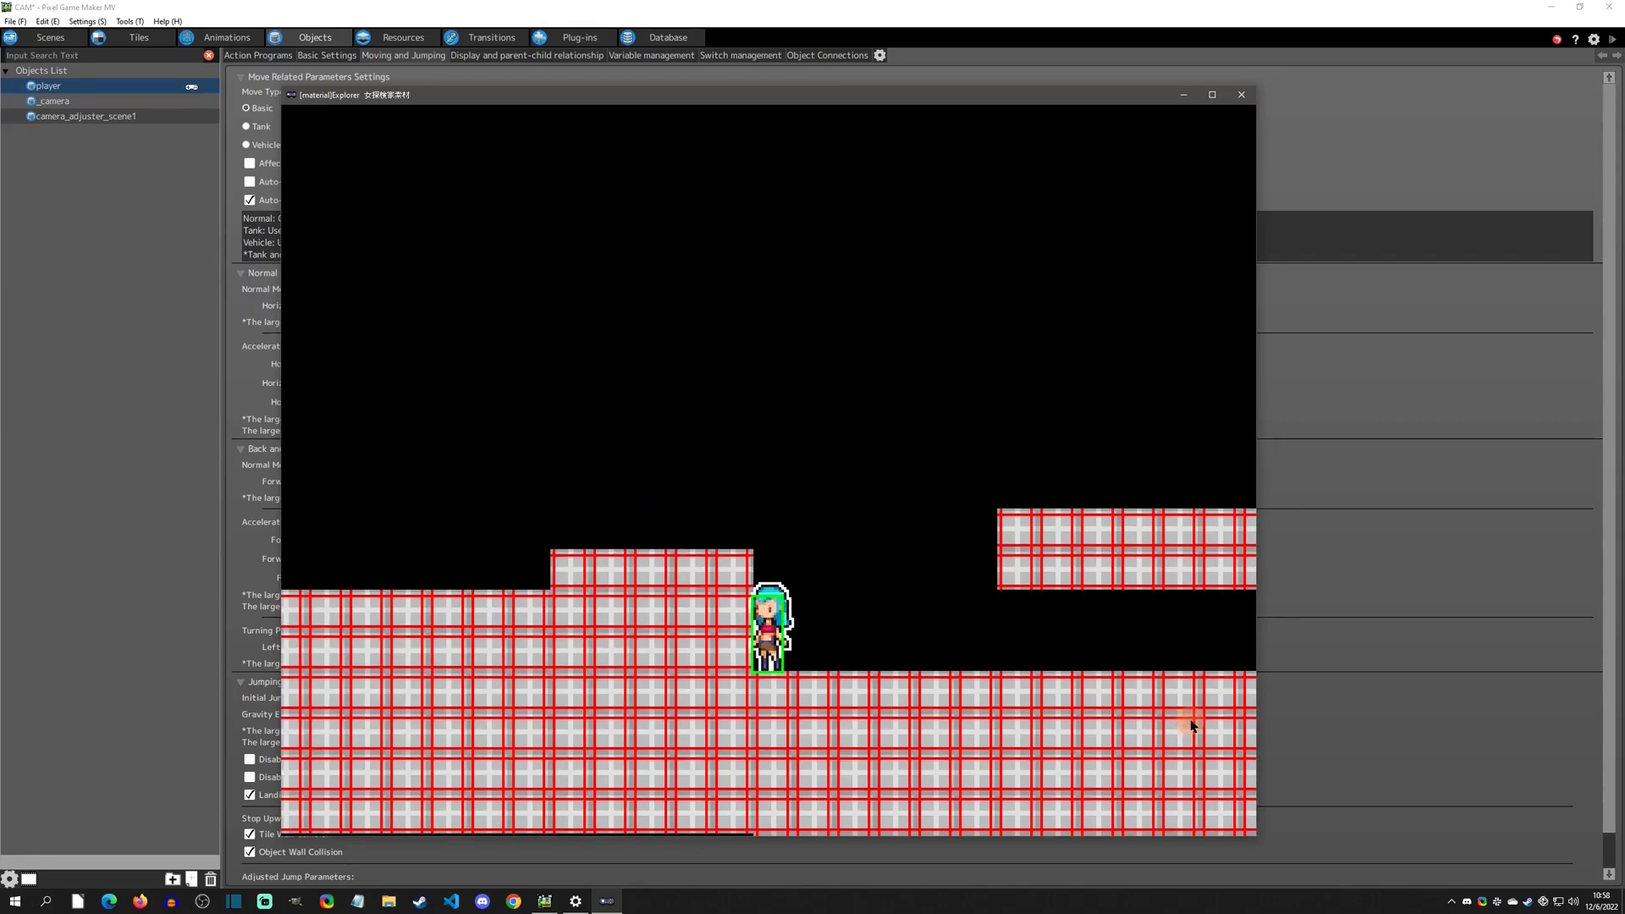
key("space")
key("Left")
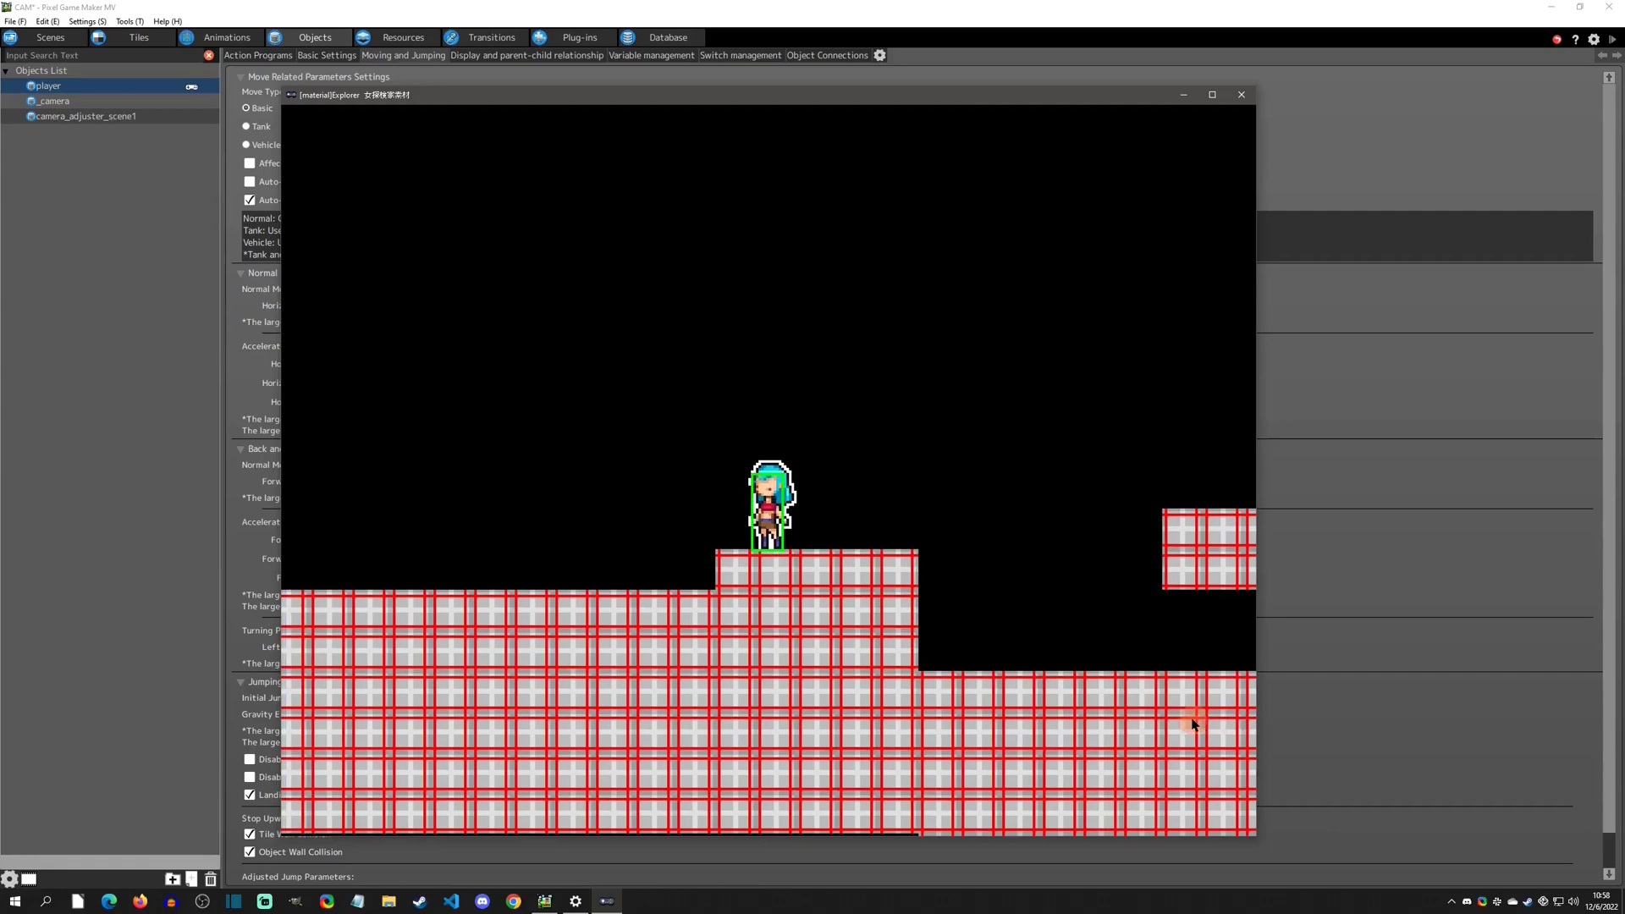
key("Right")
key("Left")
key("space")
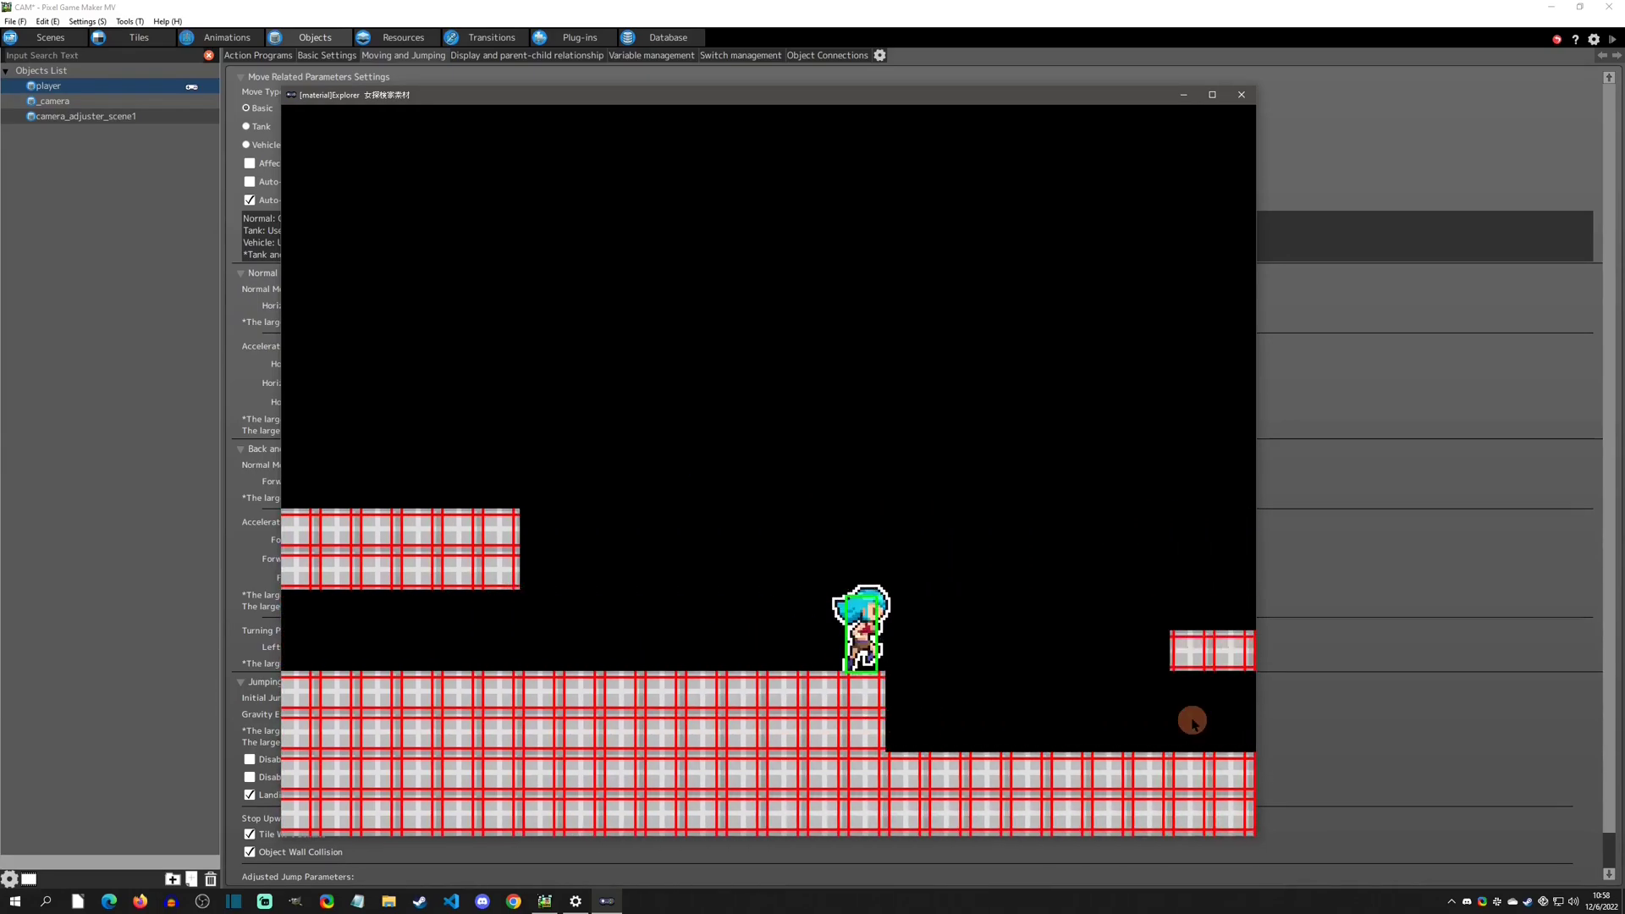
- Jump the player back up the lower ledge and move her left beneath the floating platform to the raised block
key("Left")
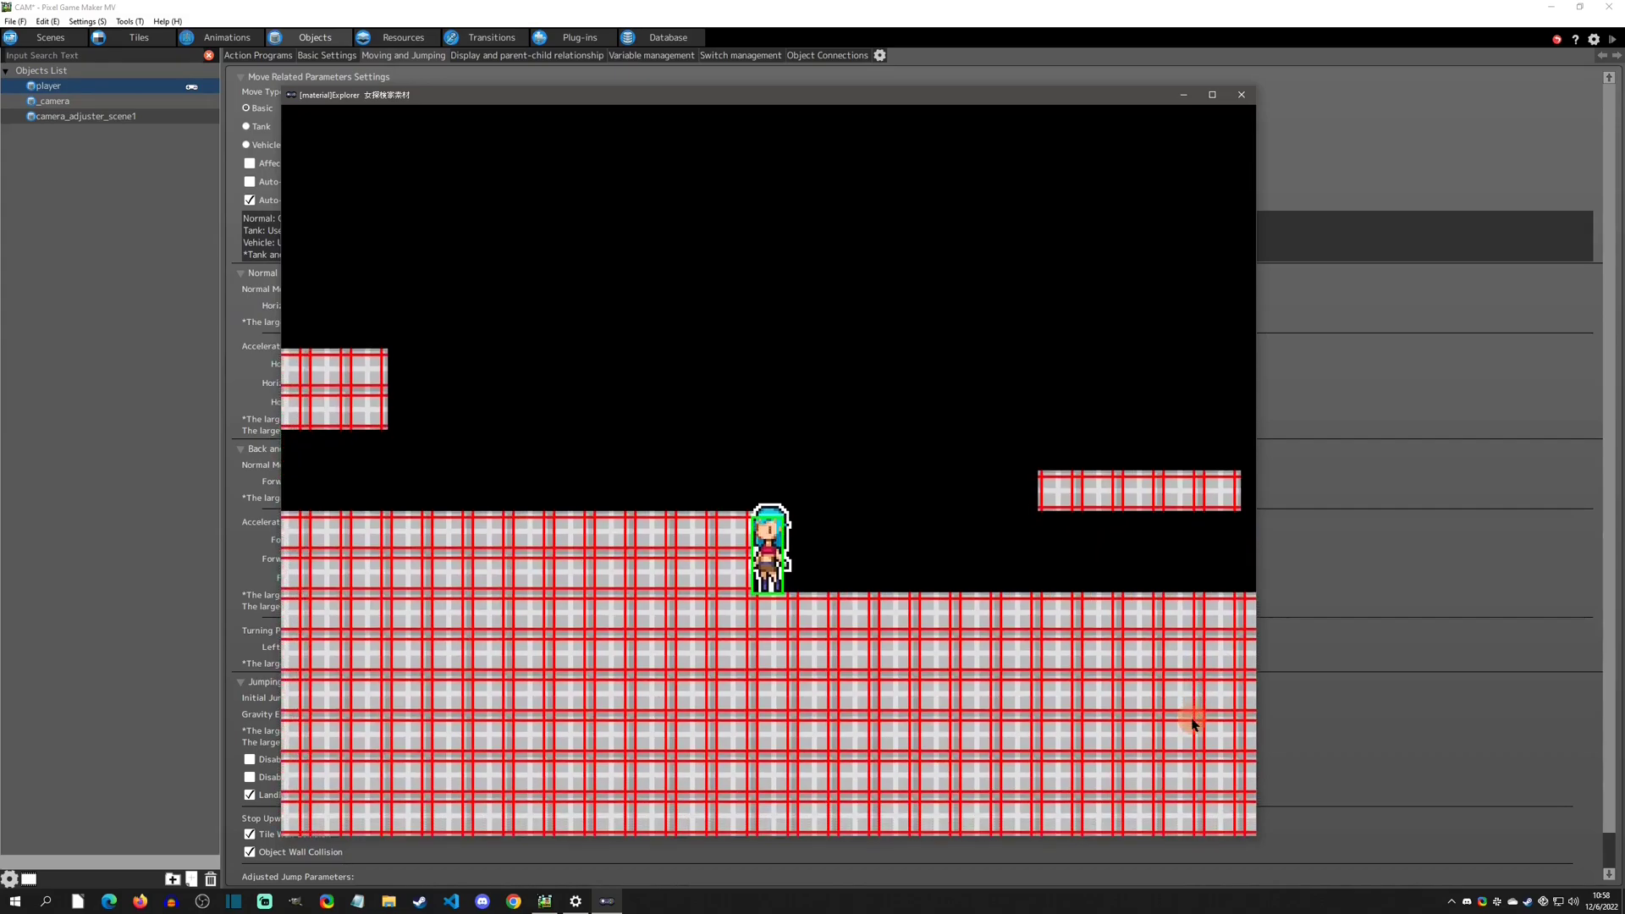
key("z")
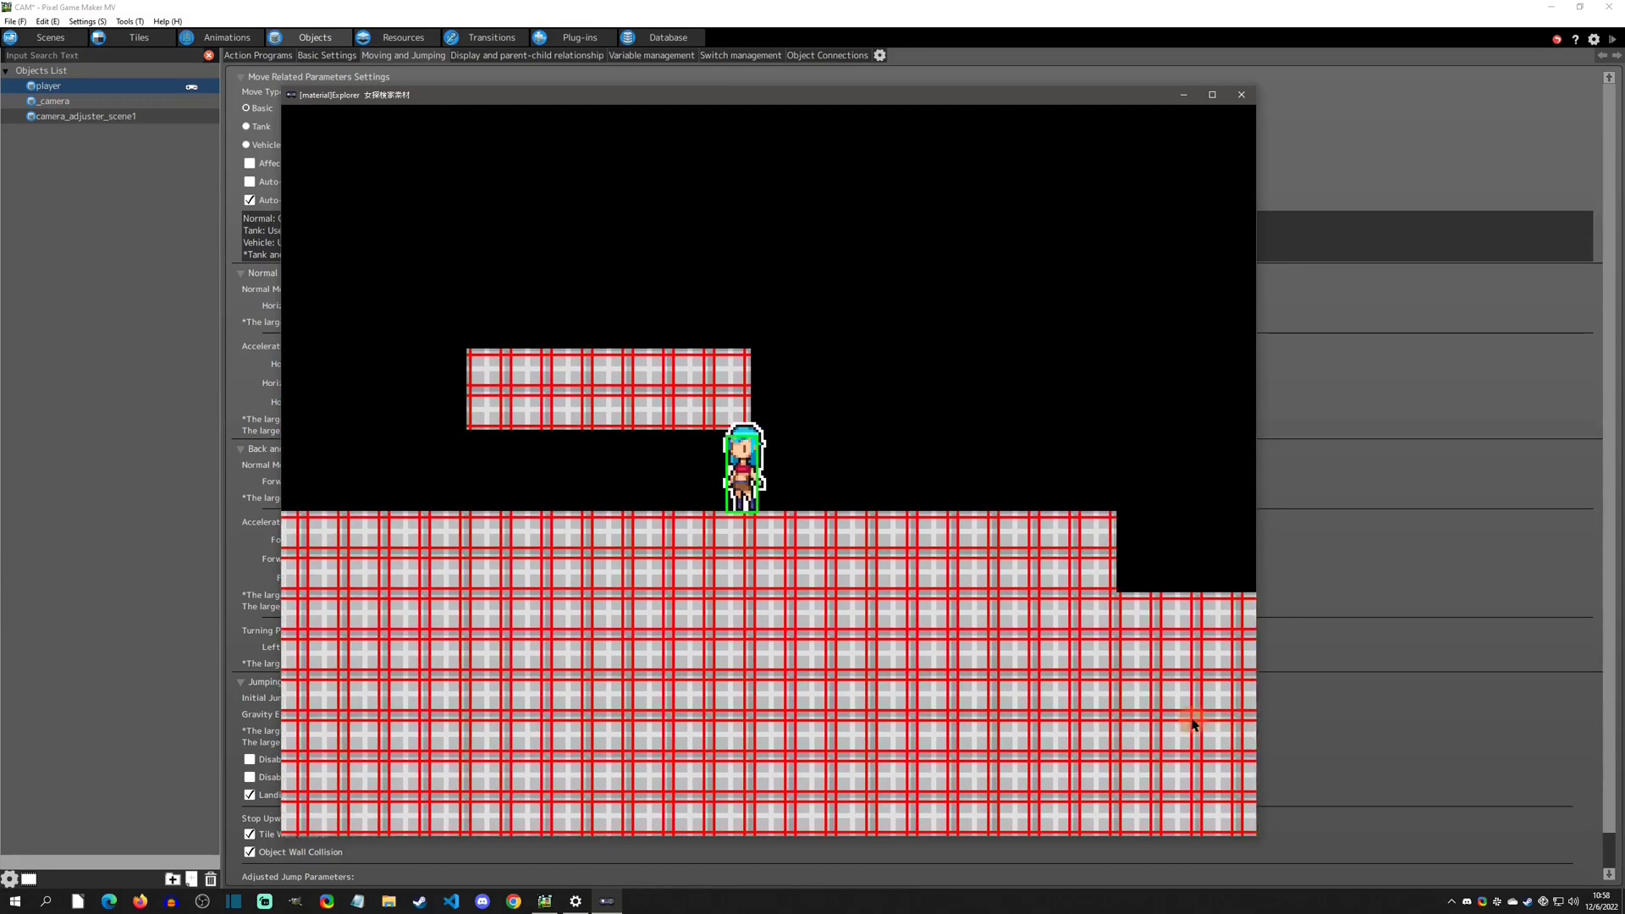
key("Right")
key("Left")
key("Left")
key("z")
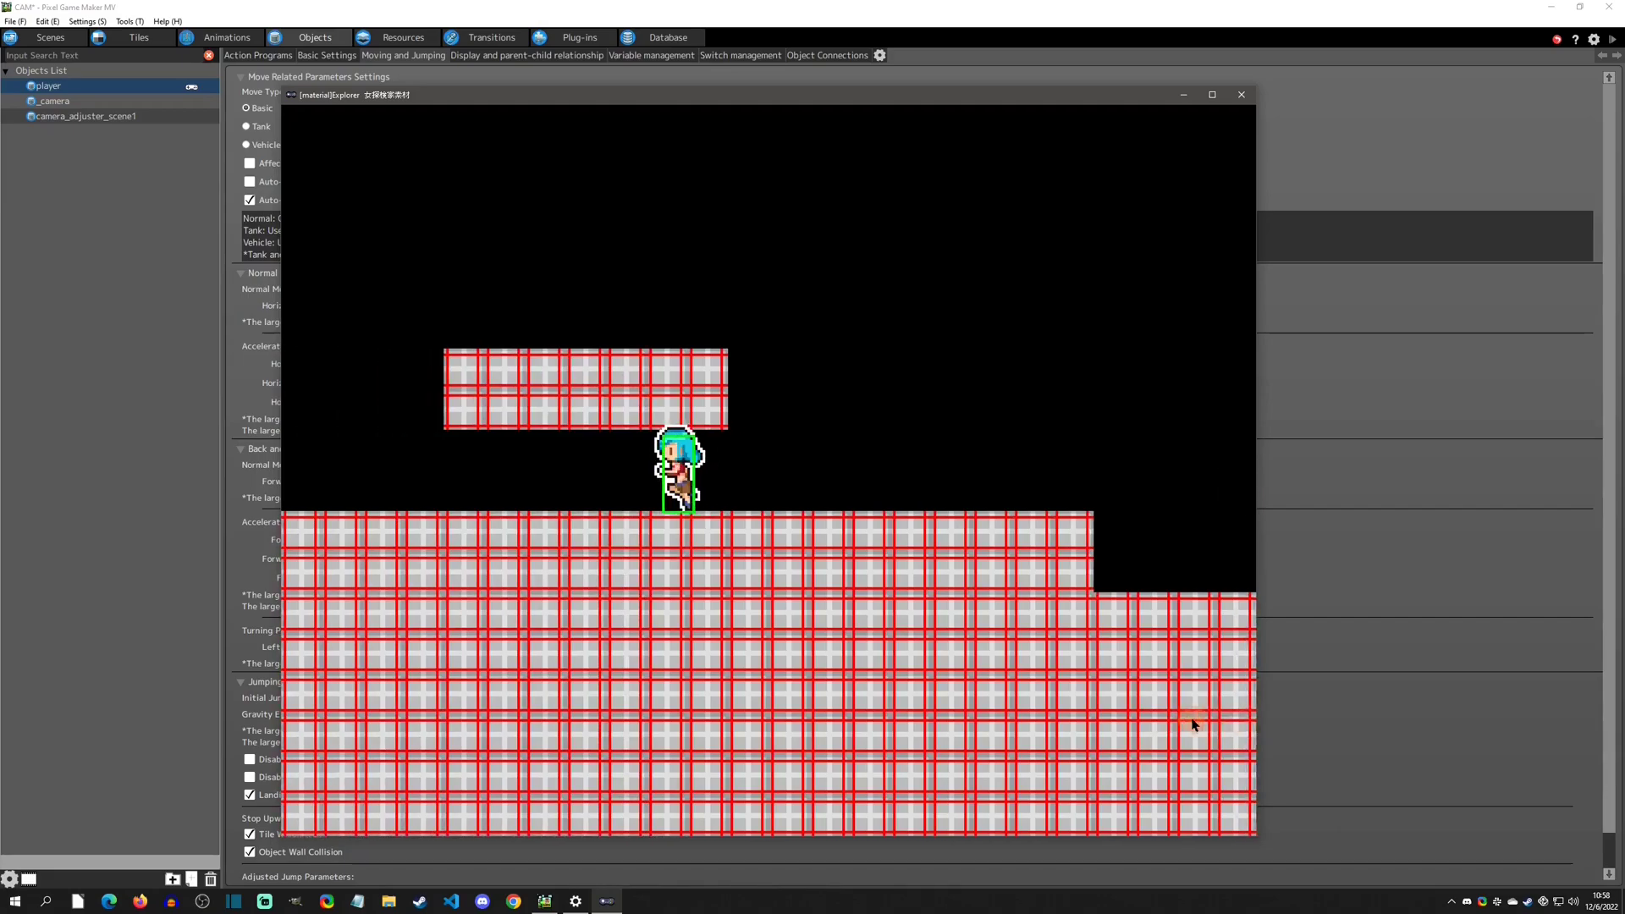
key("Left")
key("z")
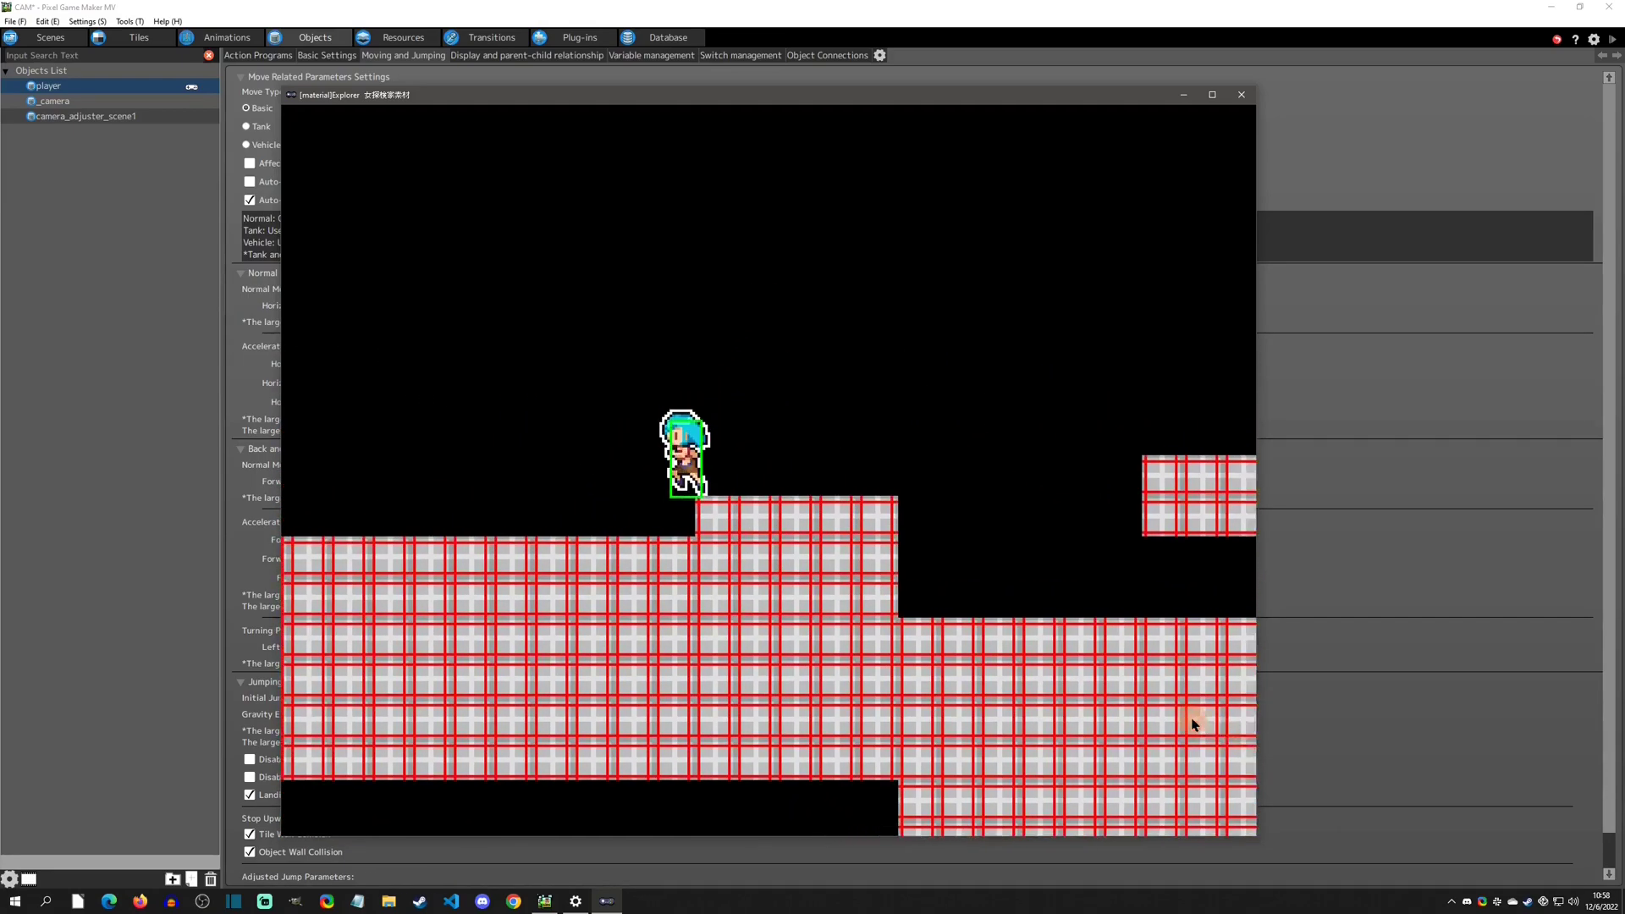
- Move and jump the player back and forth on the raised block to check its edges, and close the test play
key("Right")
key("z")
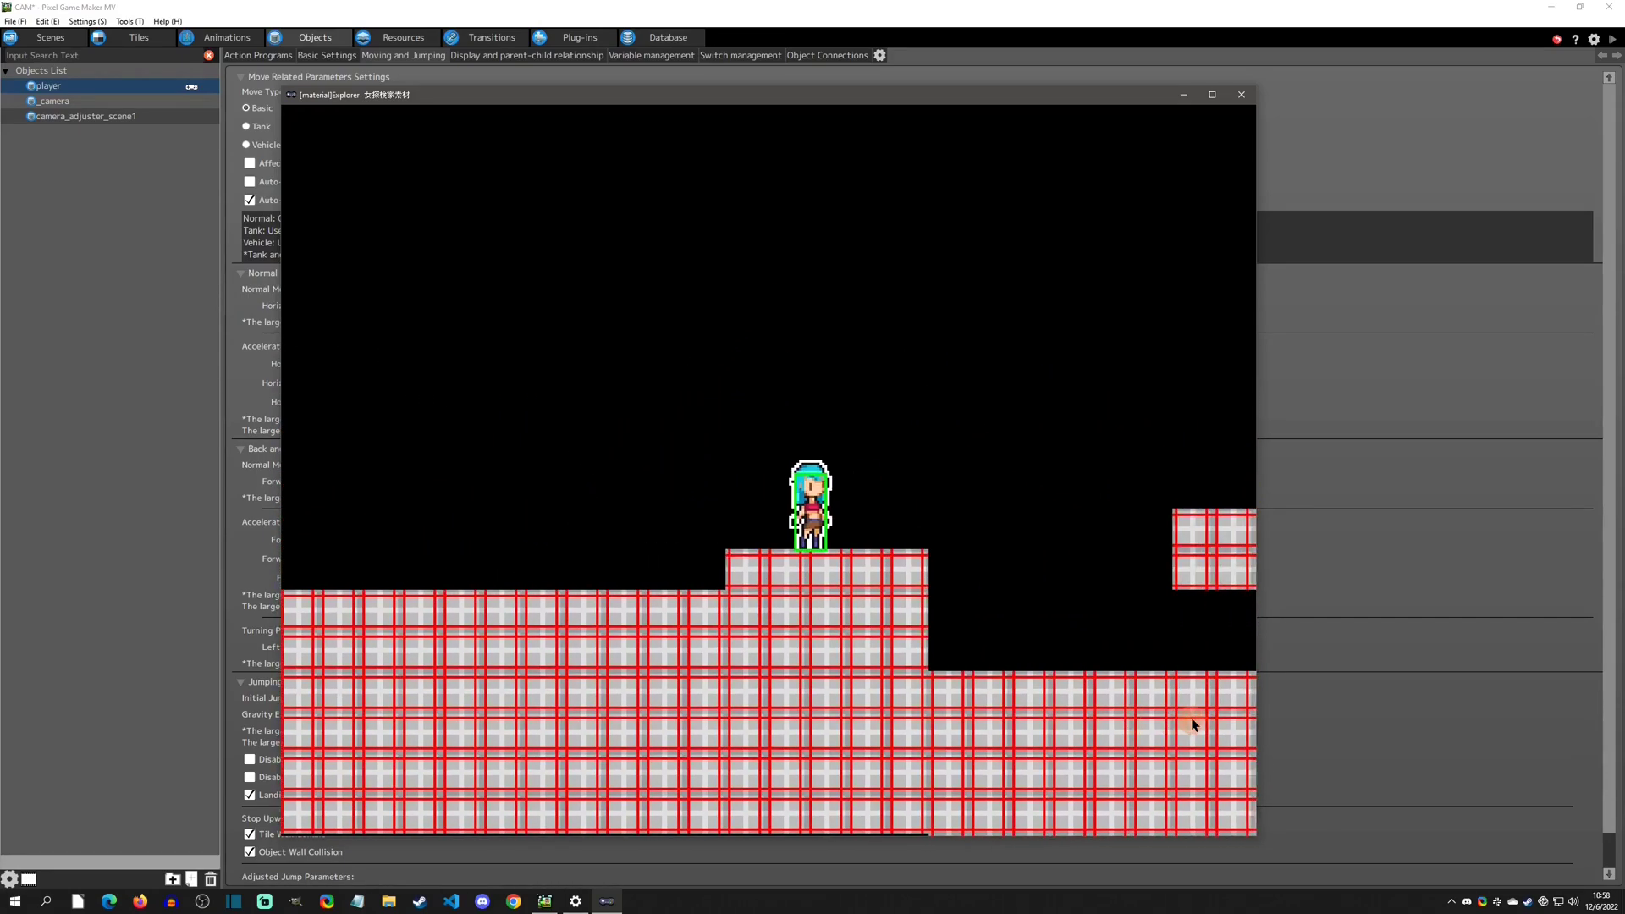
key("Left")
key("Right")
key("z")
key("Right")
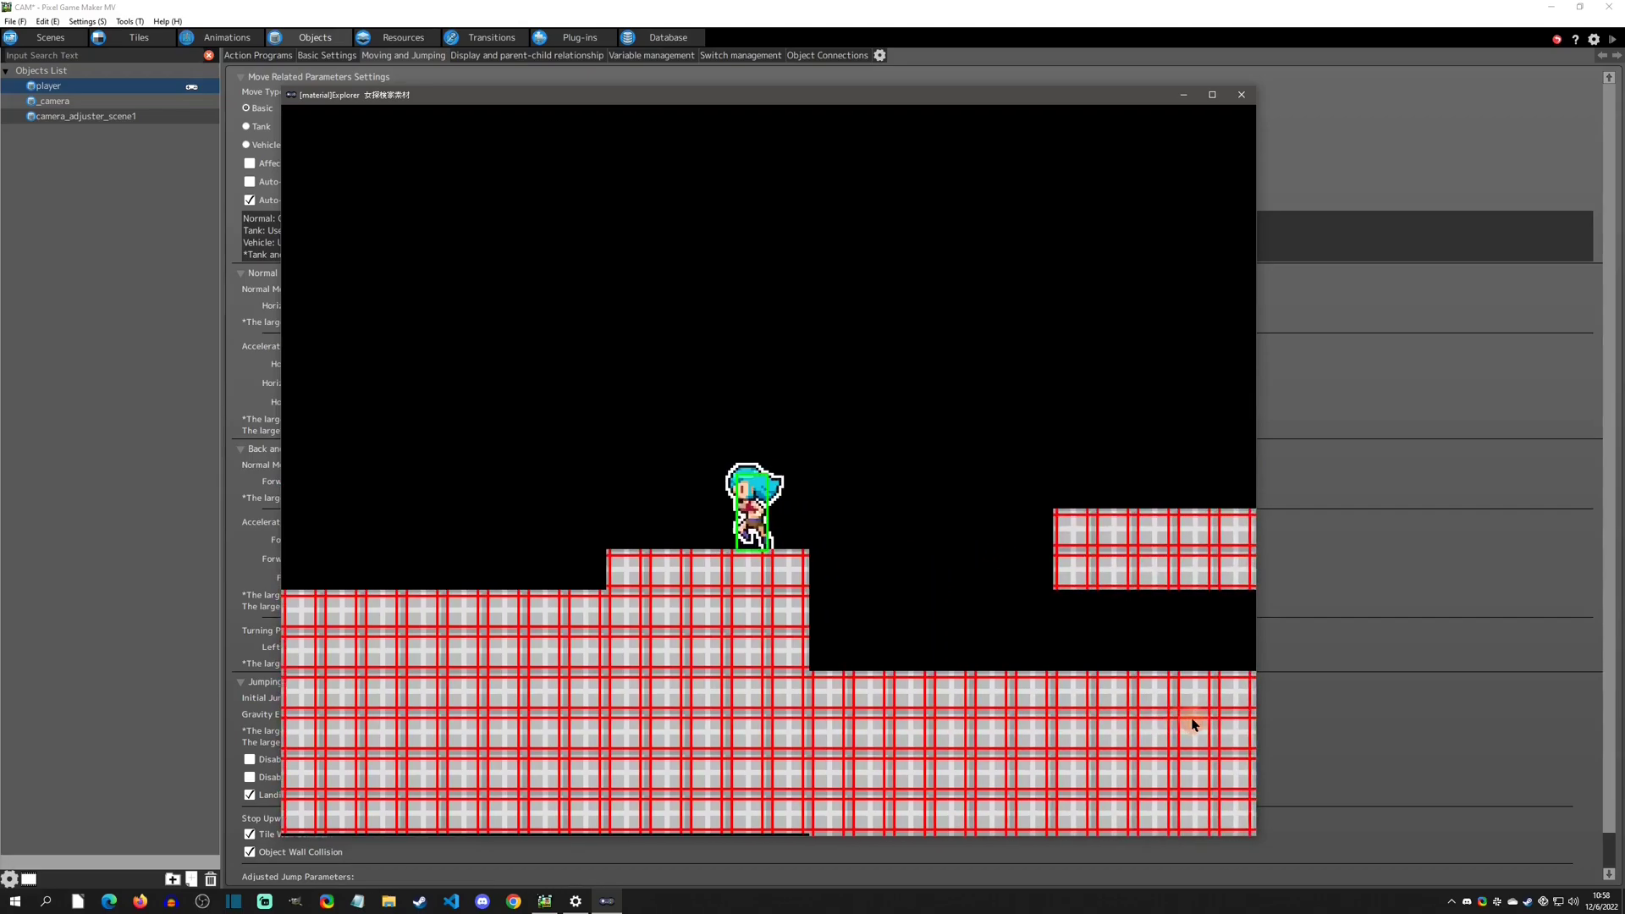
key("Left")
key("Right")
key("z")
key("Left")
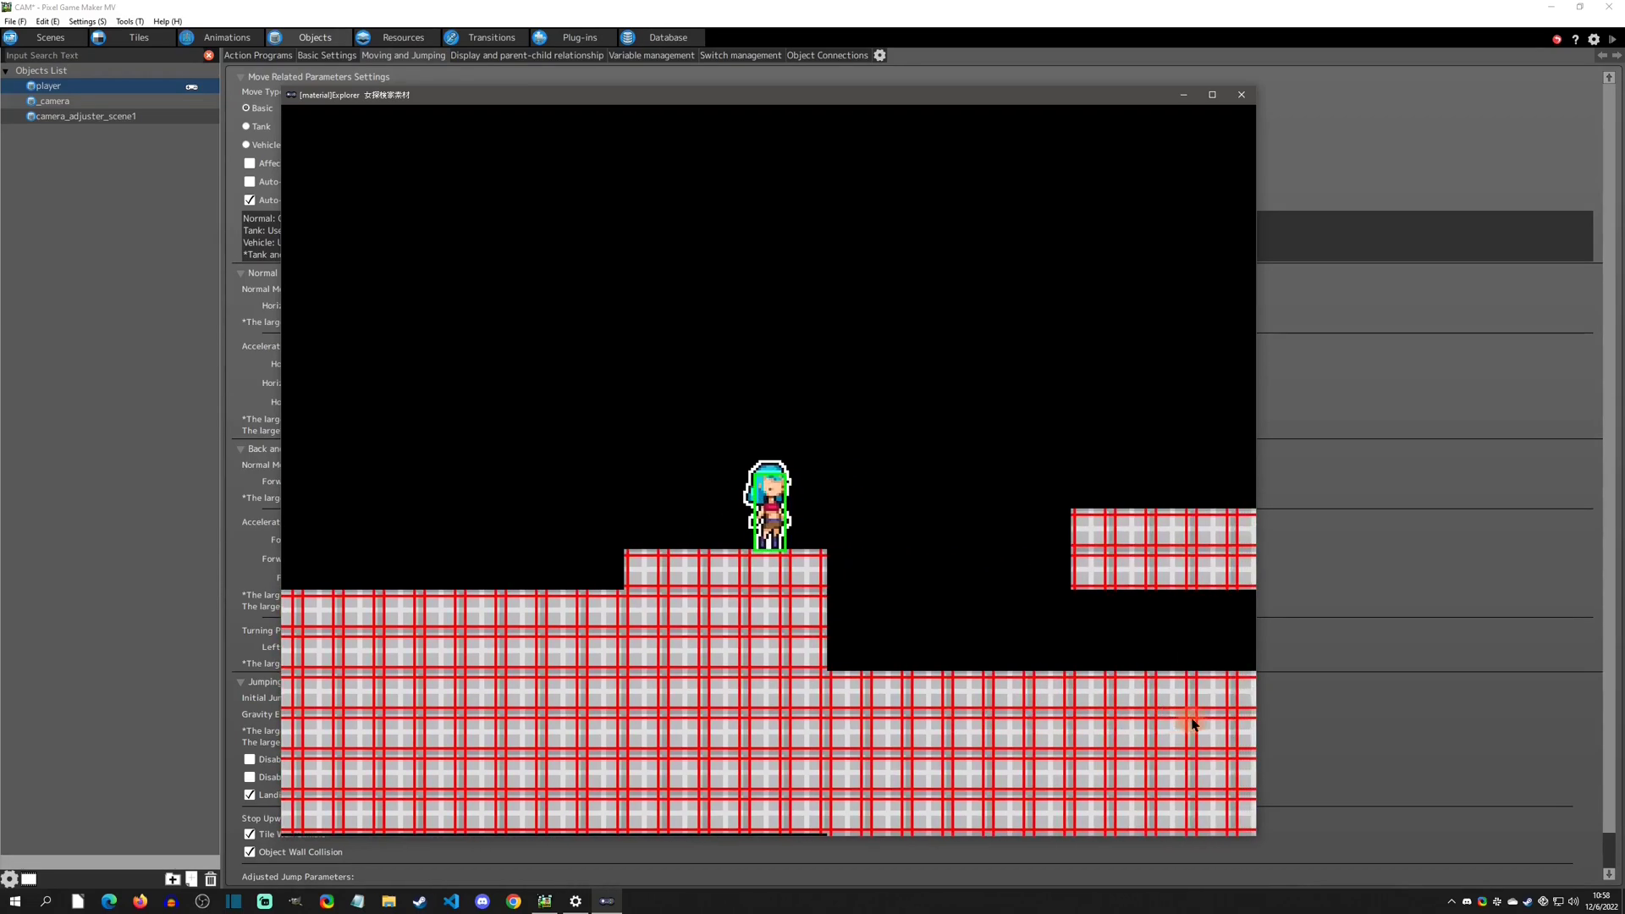
left_click(1241, 95)
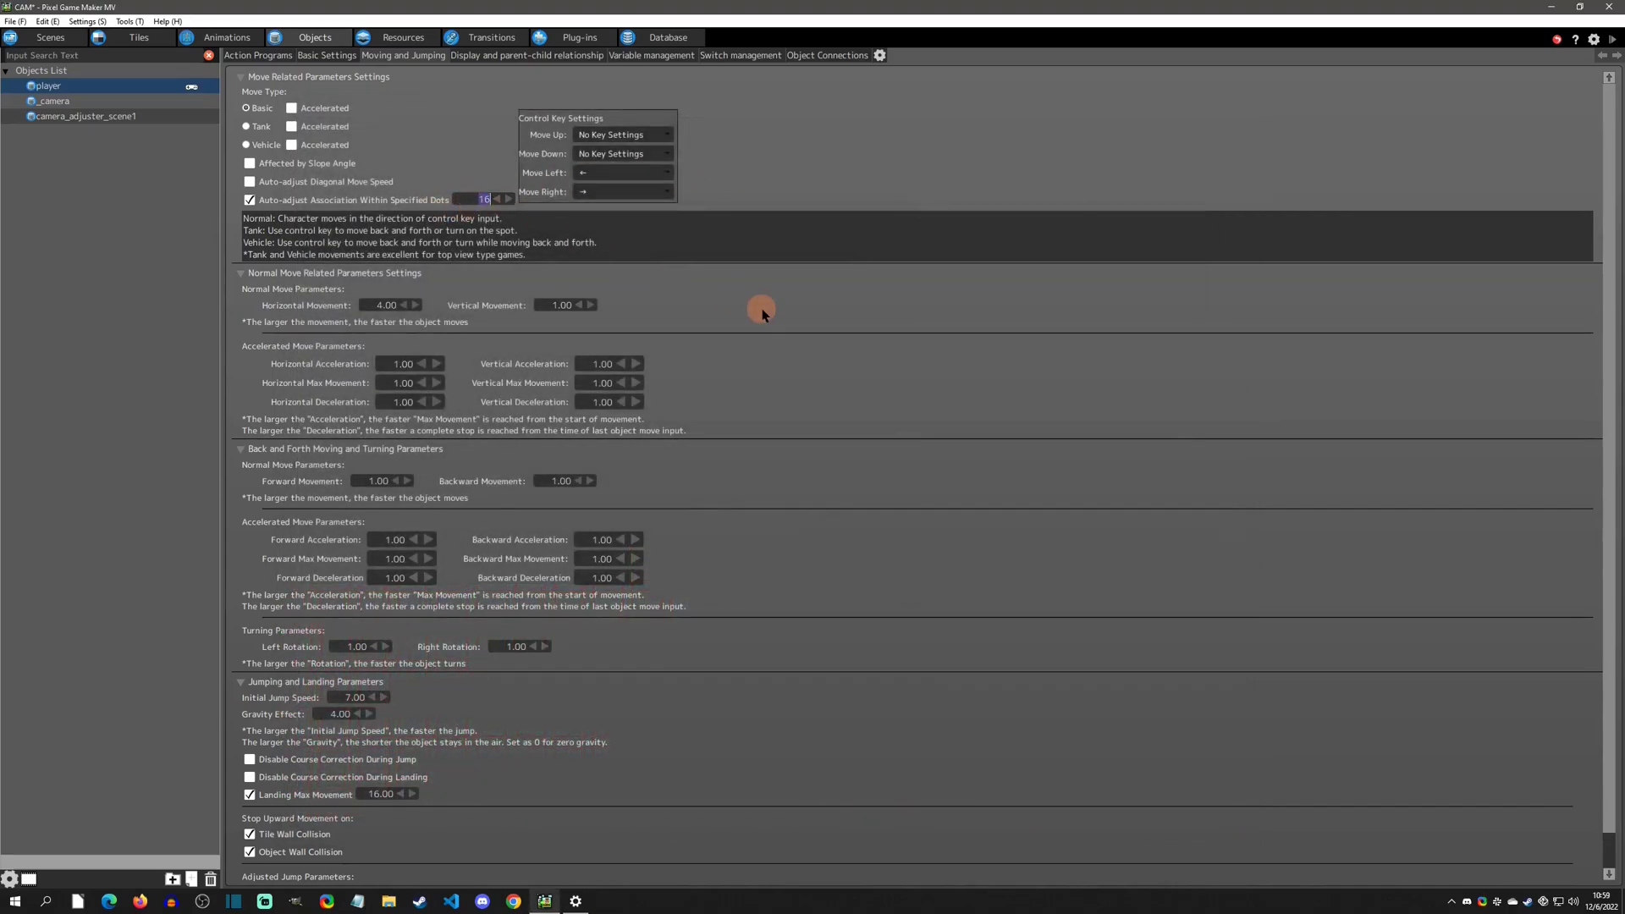
- Set the player's auto-adjust association distance to 5 dots and start another test play
type("5")
left_click(1612, 39)
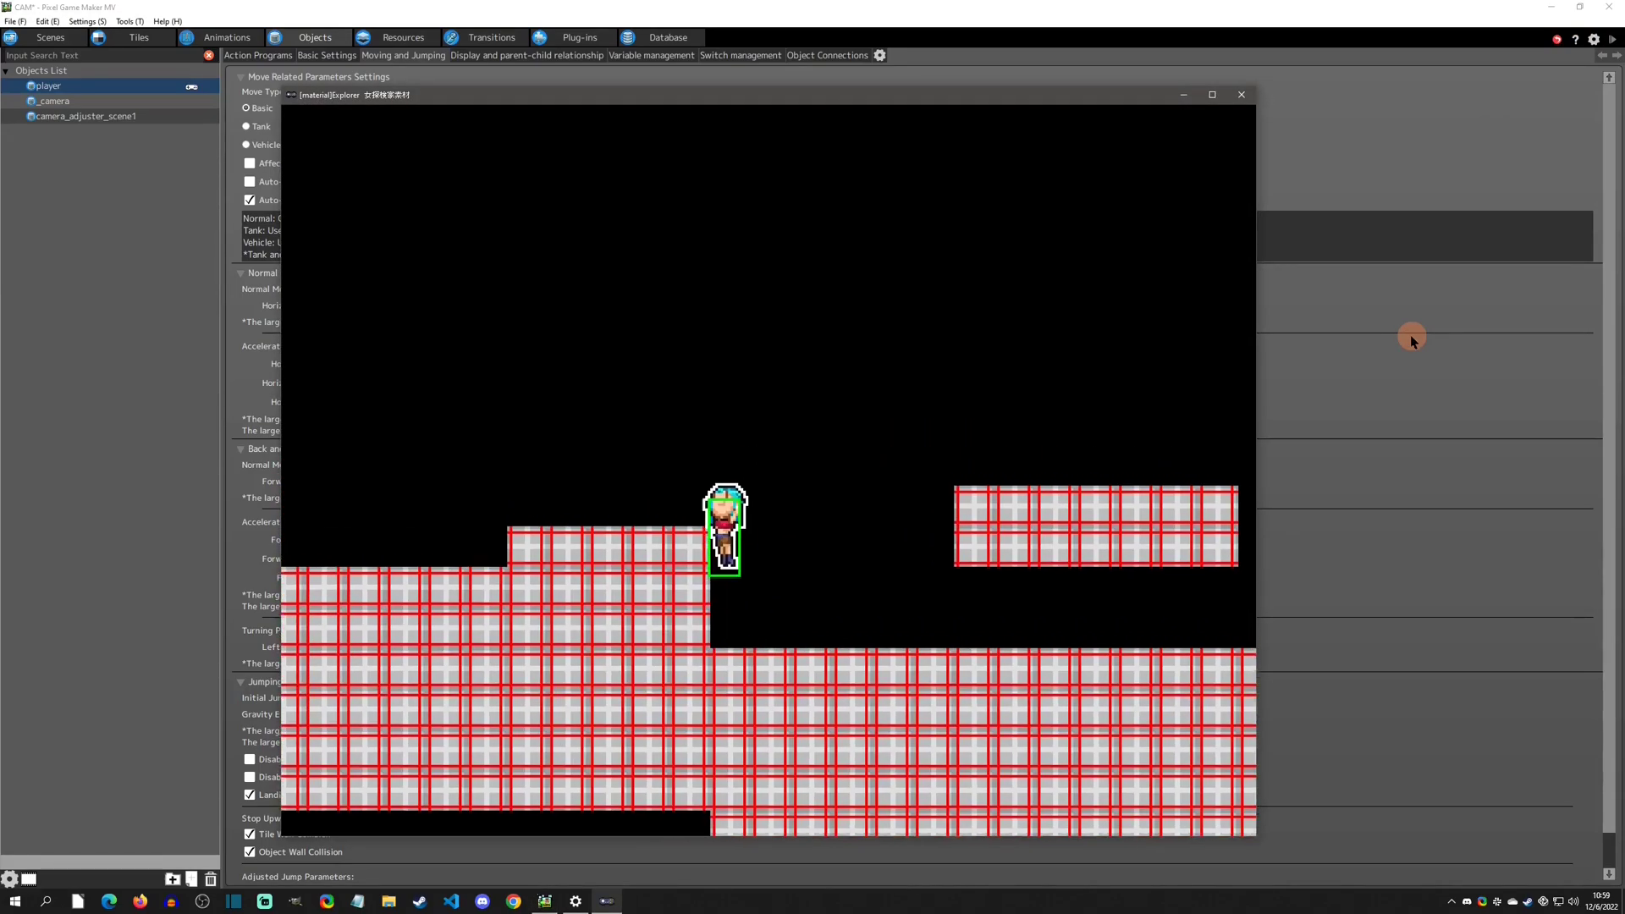
- Move the player back and forth across the raised block, and jump her over it toward the lower ground
key("Left")
key("Right")
key("Left")
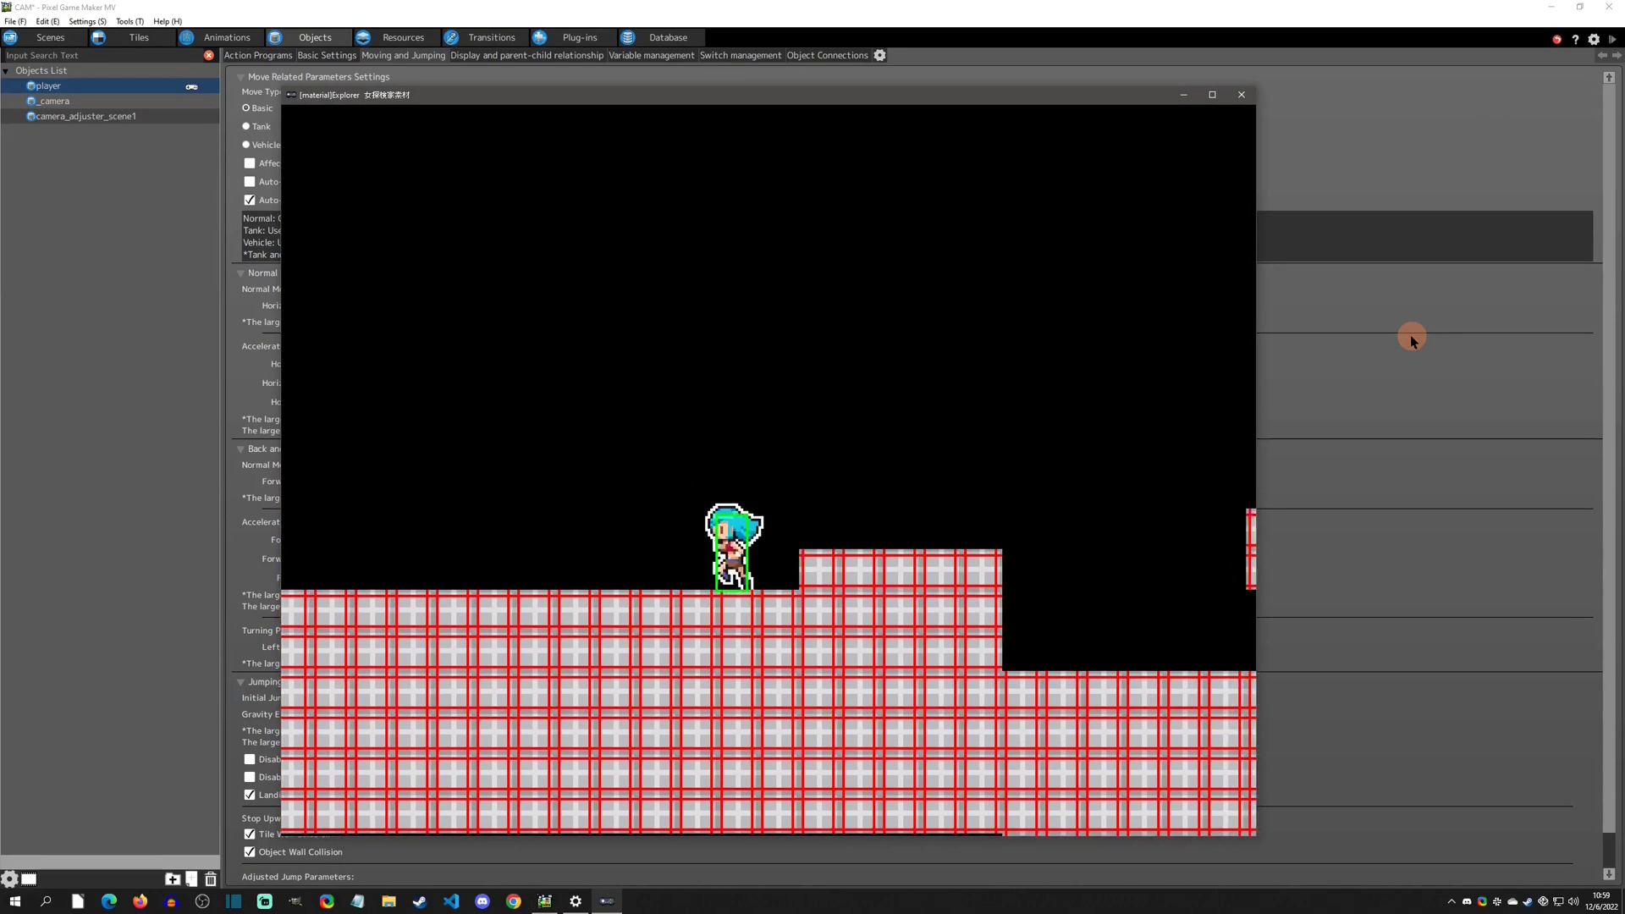
key("Right")
key("Left")
key("Right")
key("z")
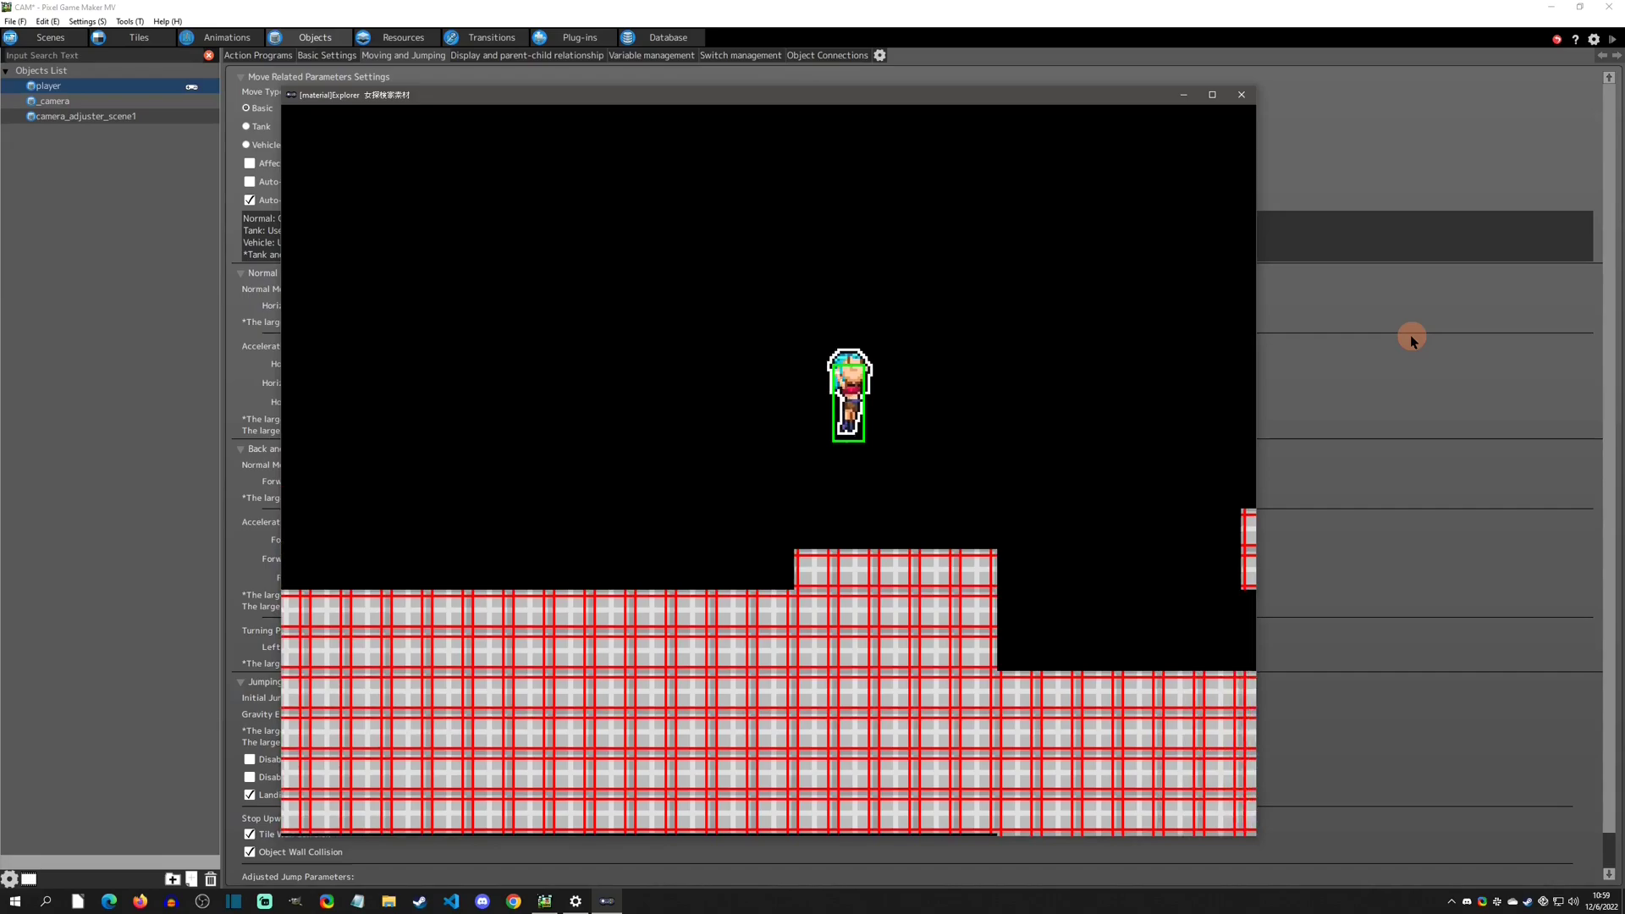
- Walk the player along the lower ground to the near edge of the floating platform, and close the test play
key("Right")
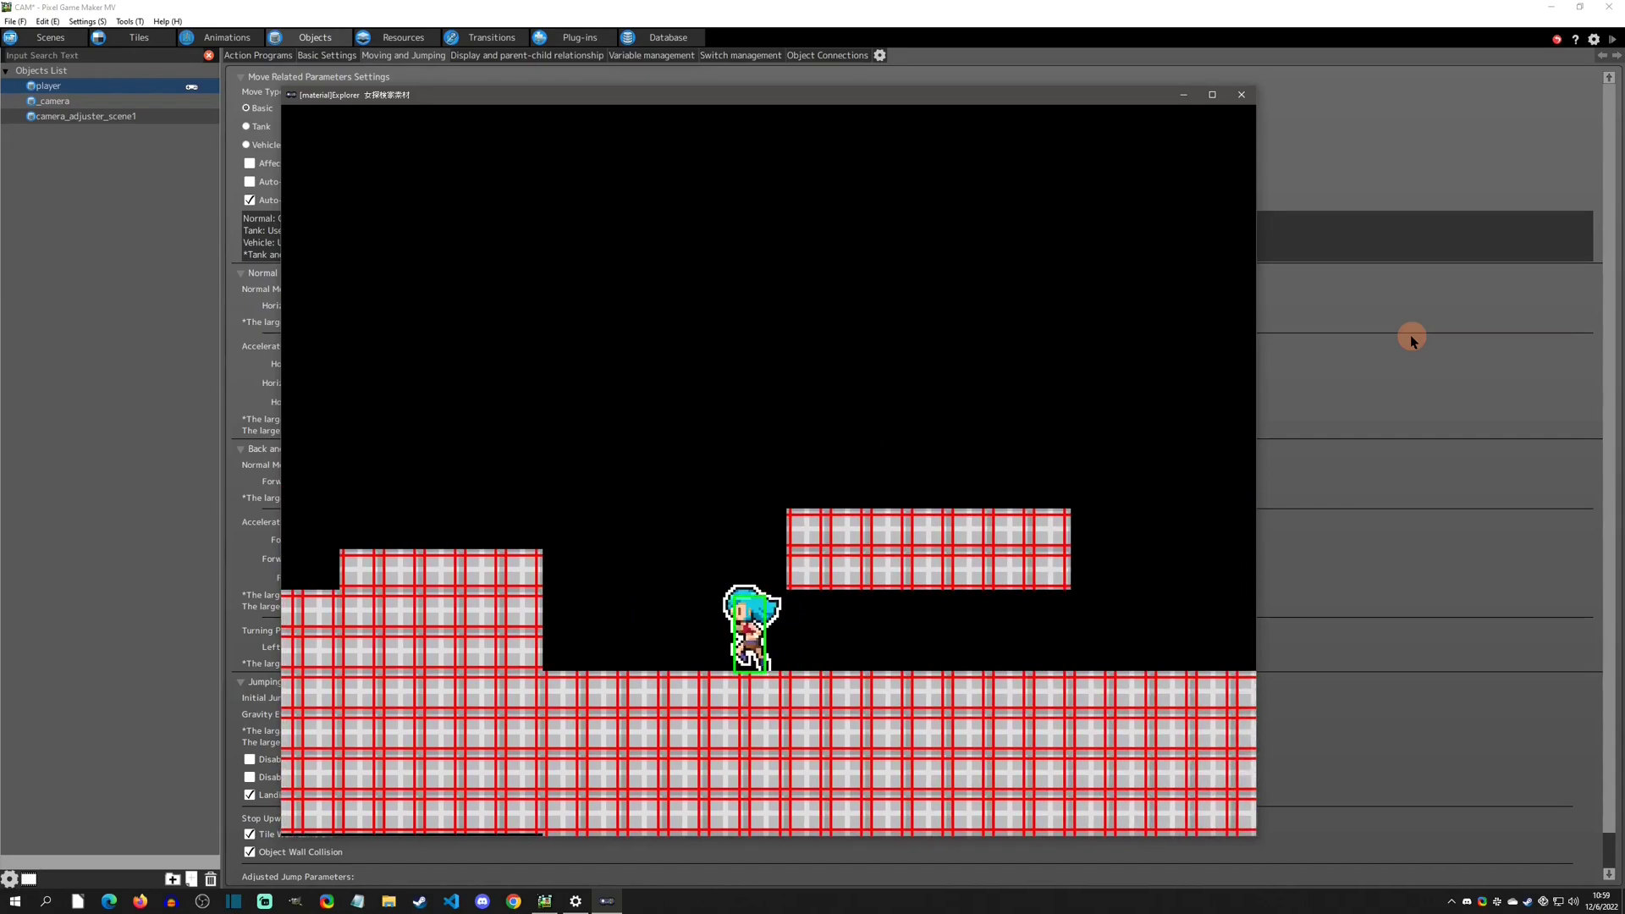
key("Left")
key("Right")
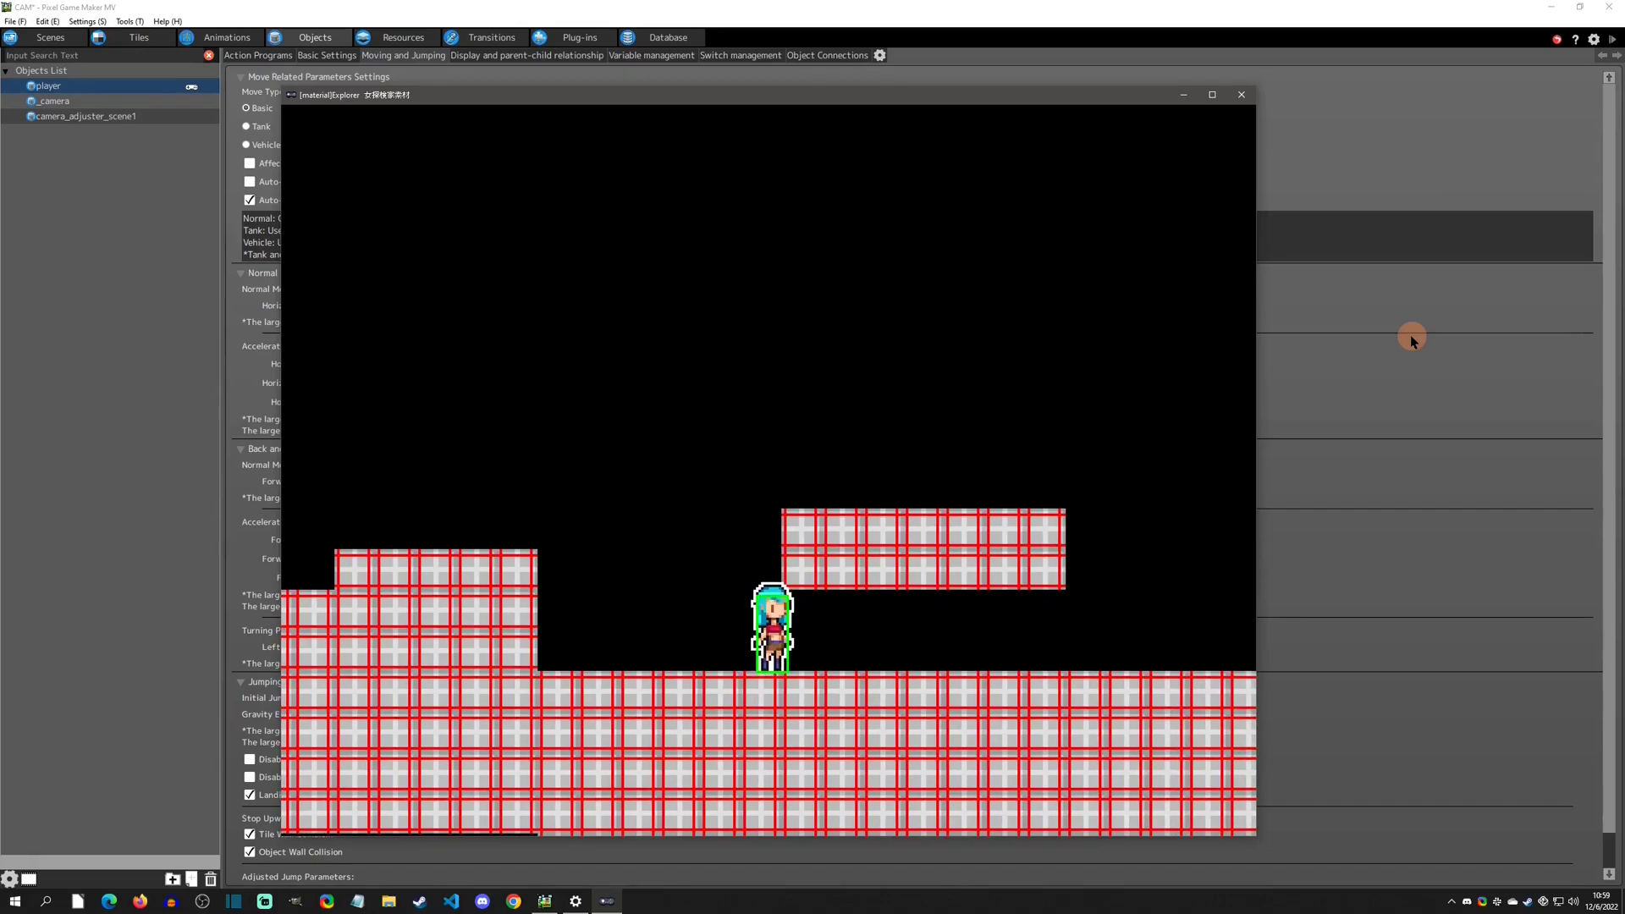
key("Right")
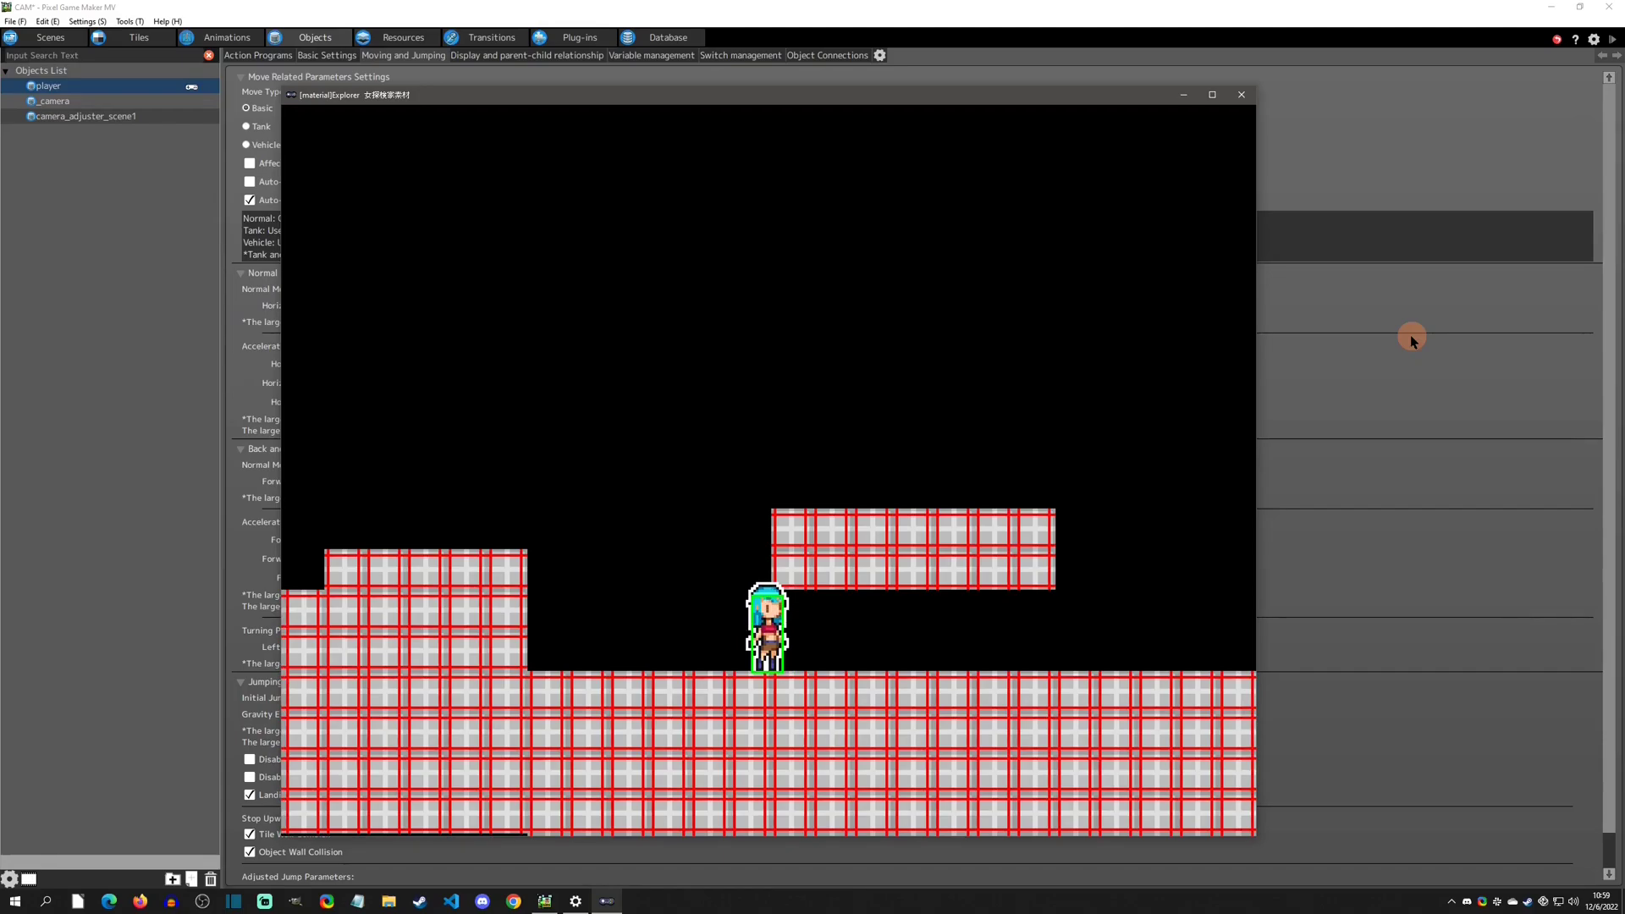
left_click(1242, 94)
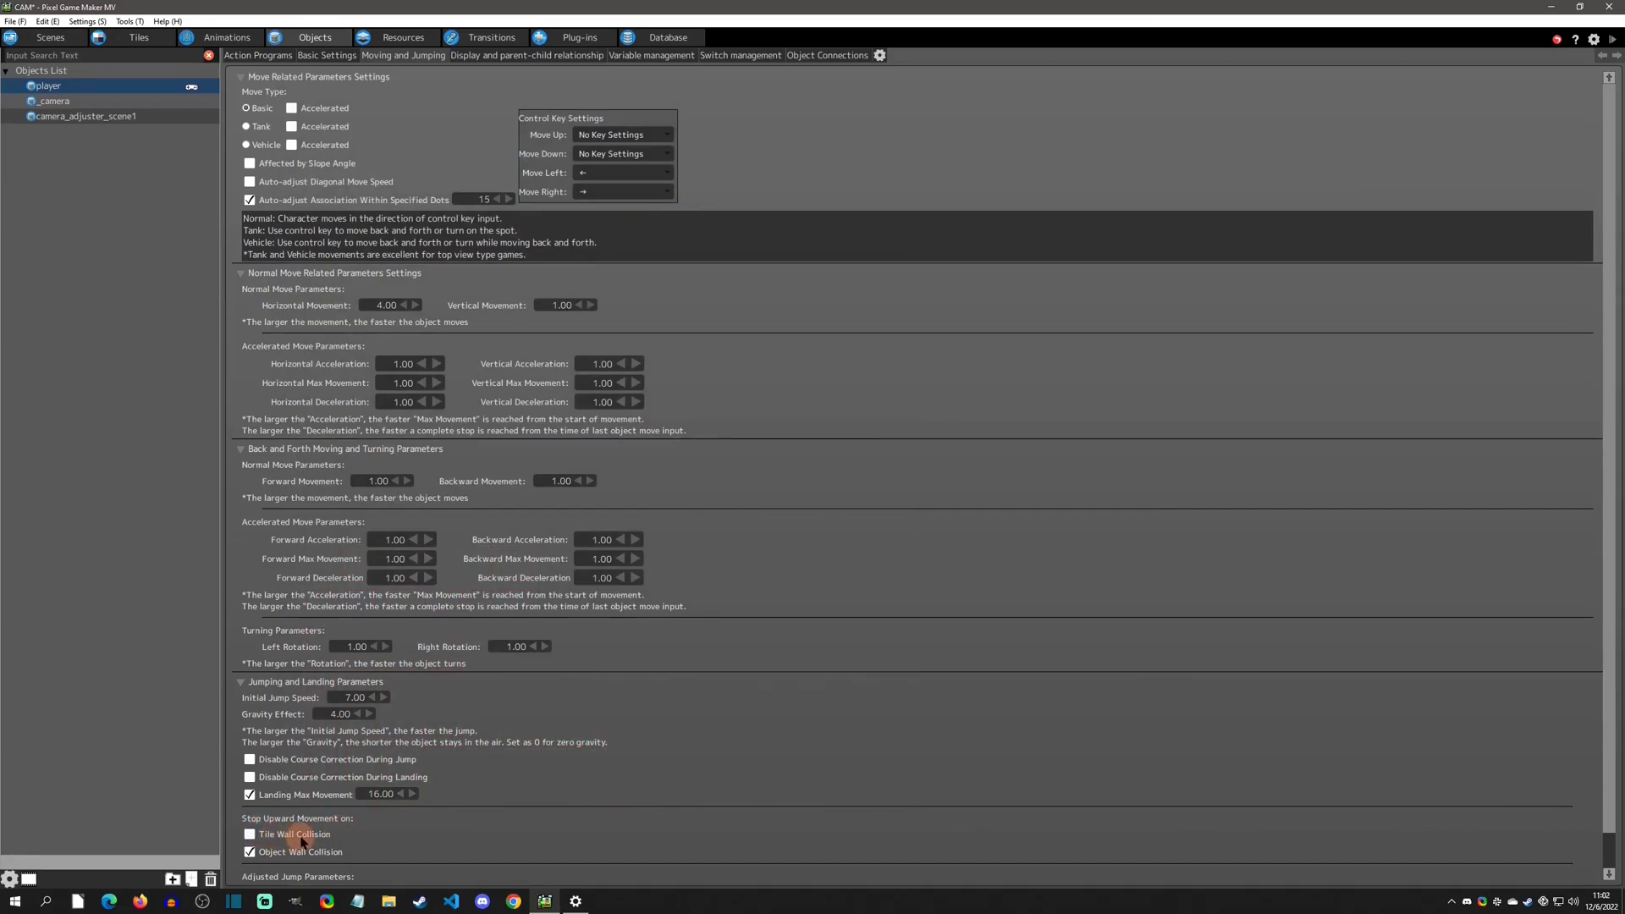
- Start another test play and jump the player repeatedly against the near lower corner of the floating platform
left_click(1611, 39)
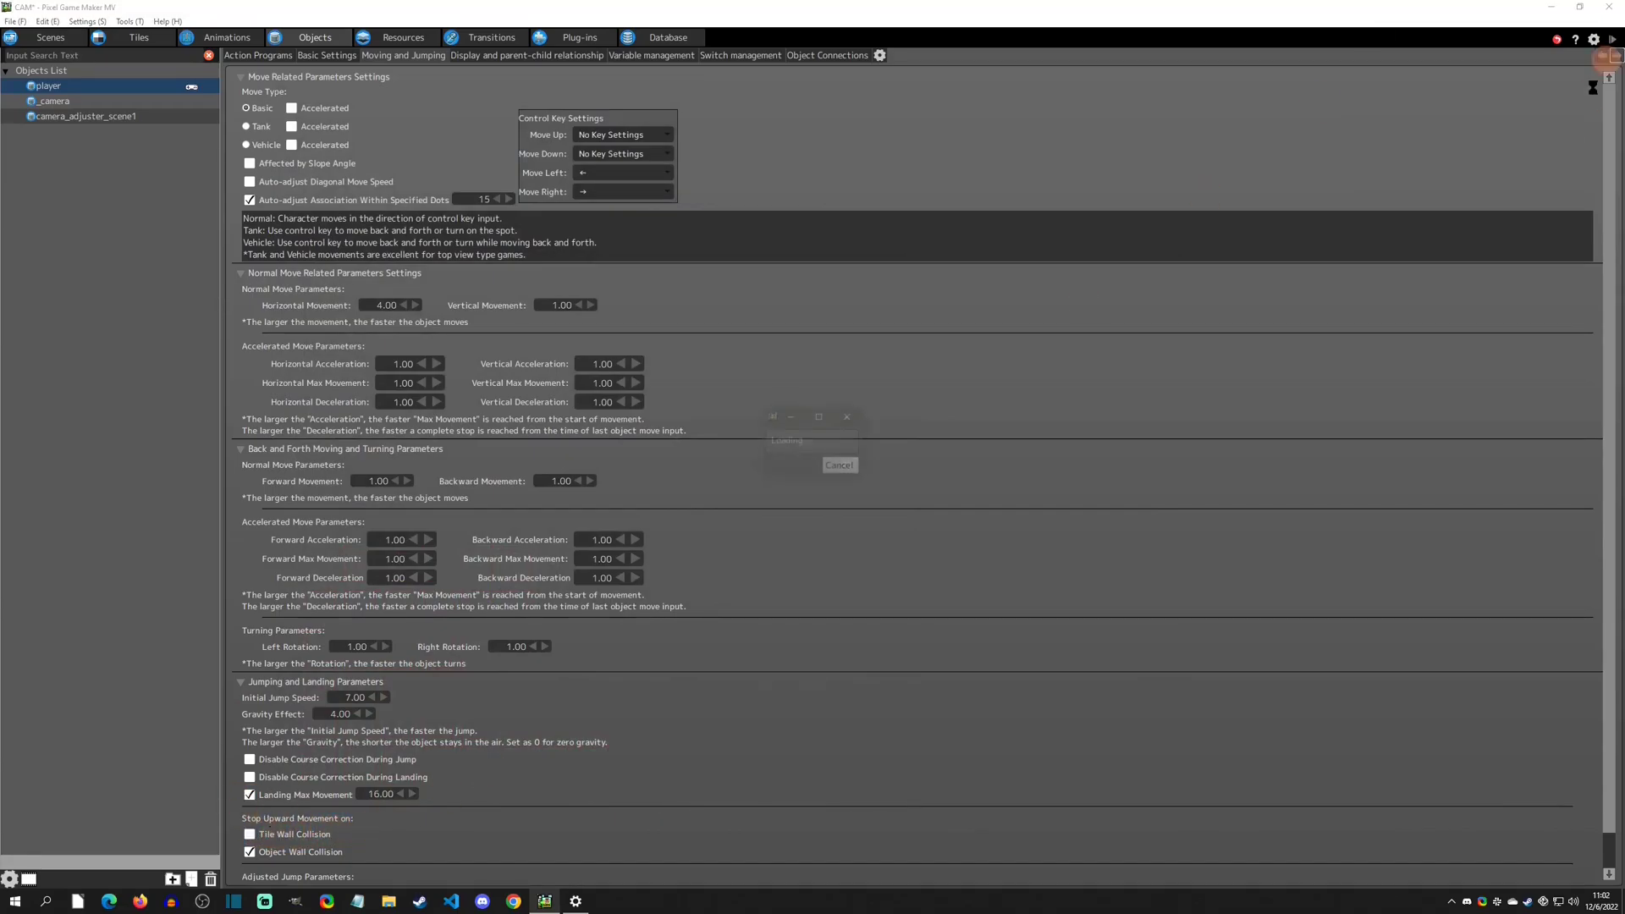
key("Right")
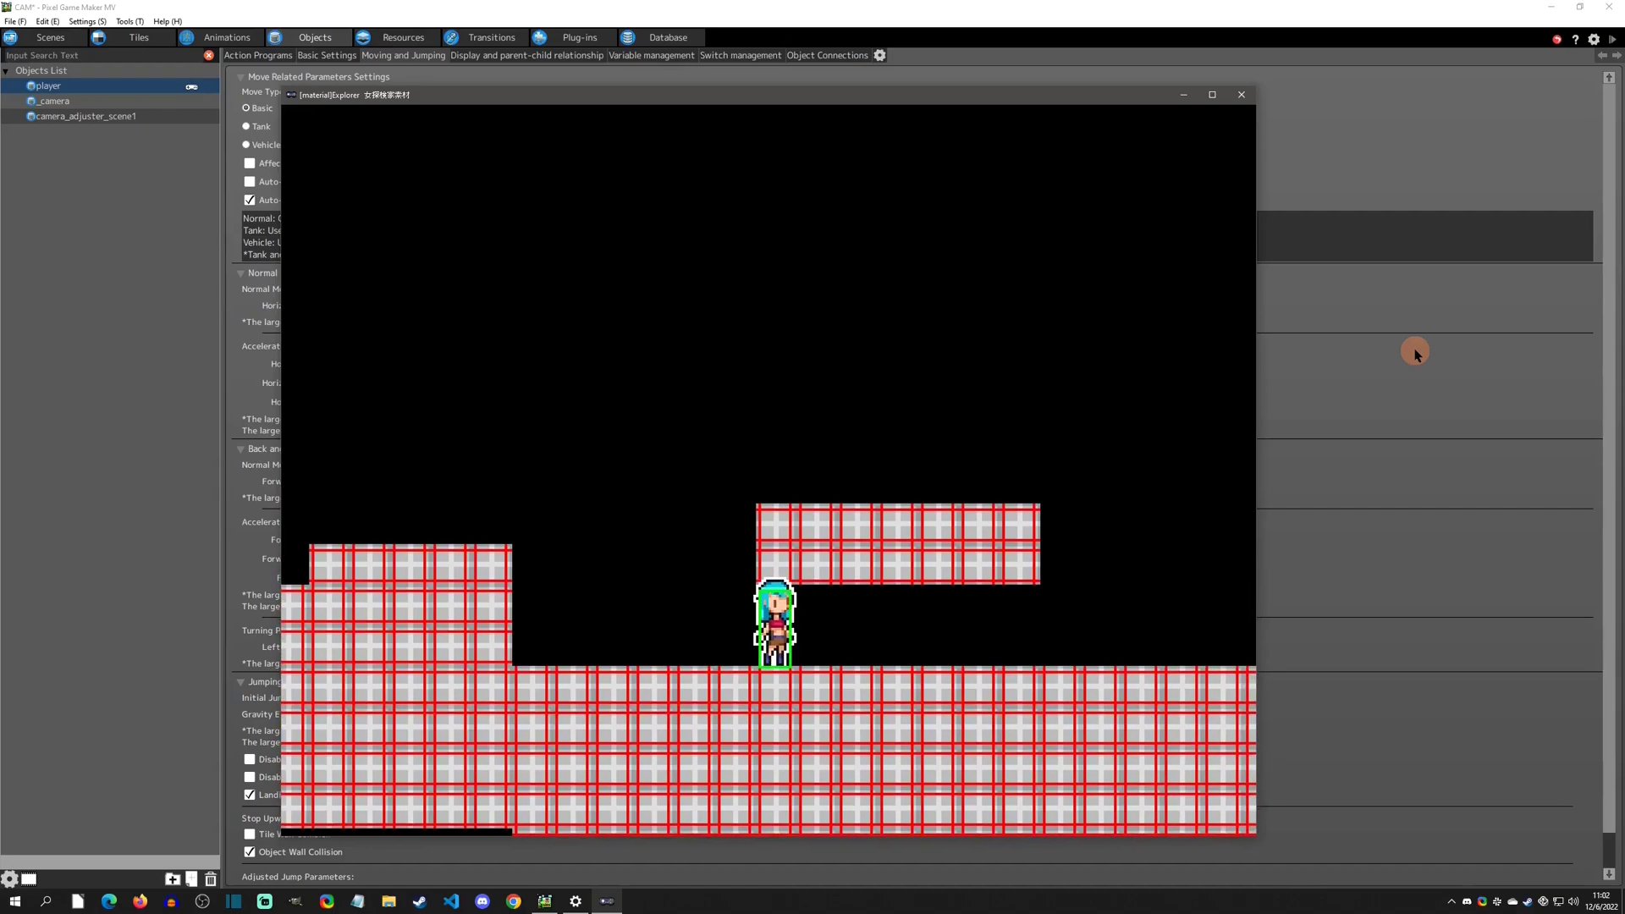
key("Left")
key("Left")
key("z")
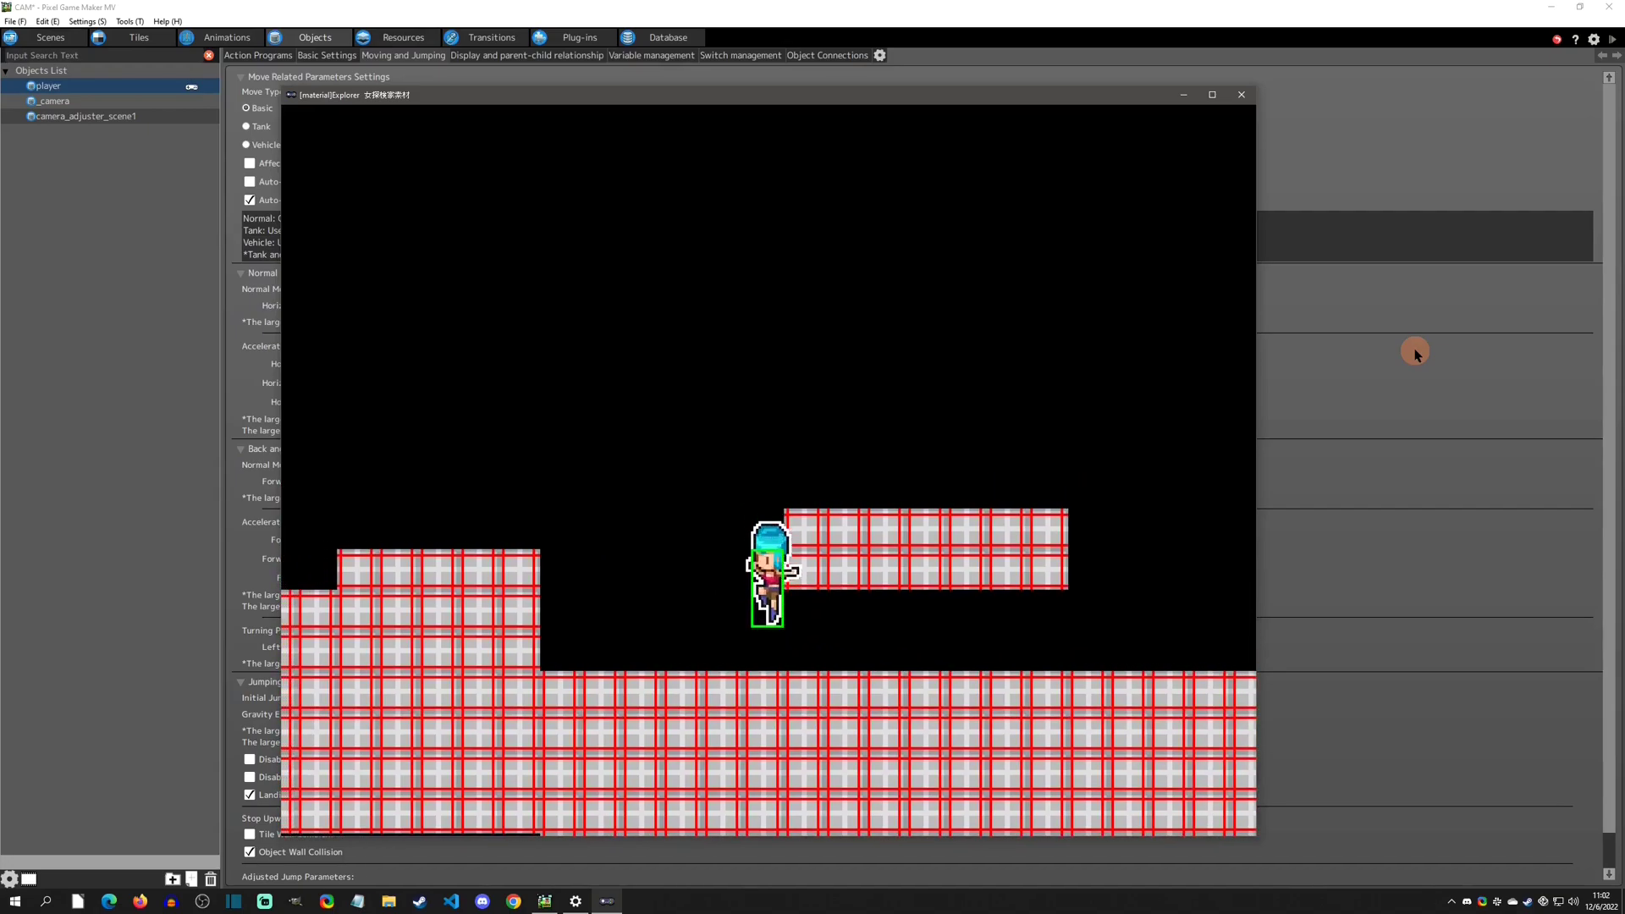
key("Right")
key("Left")
key("Left")
key("z")
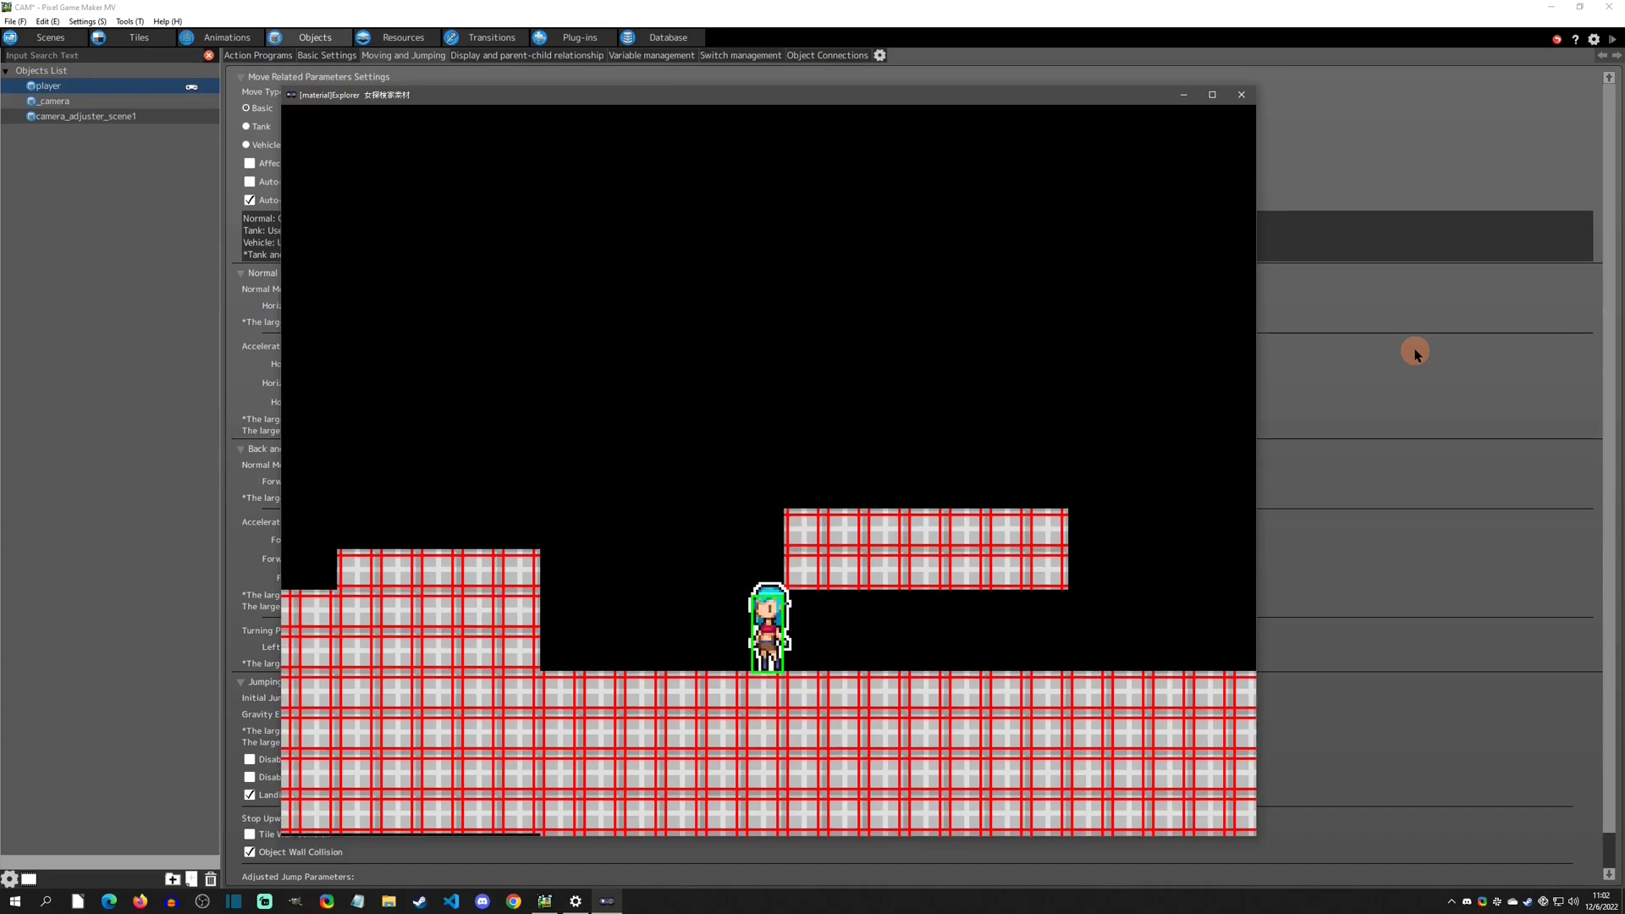
- Walk the player beneath the large floating platform to the two small platforms, and jump her under the higher one
key("Right")
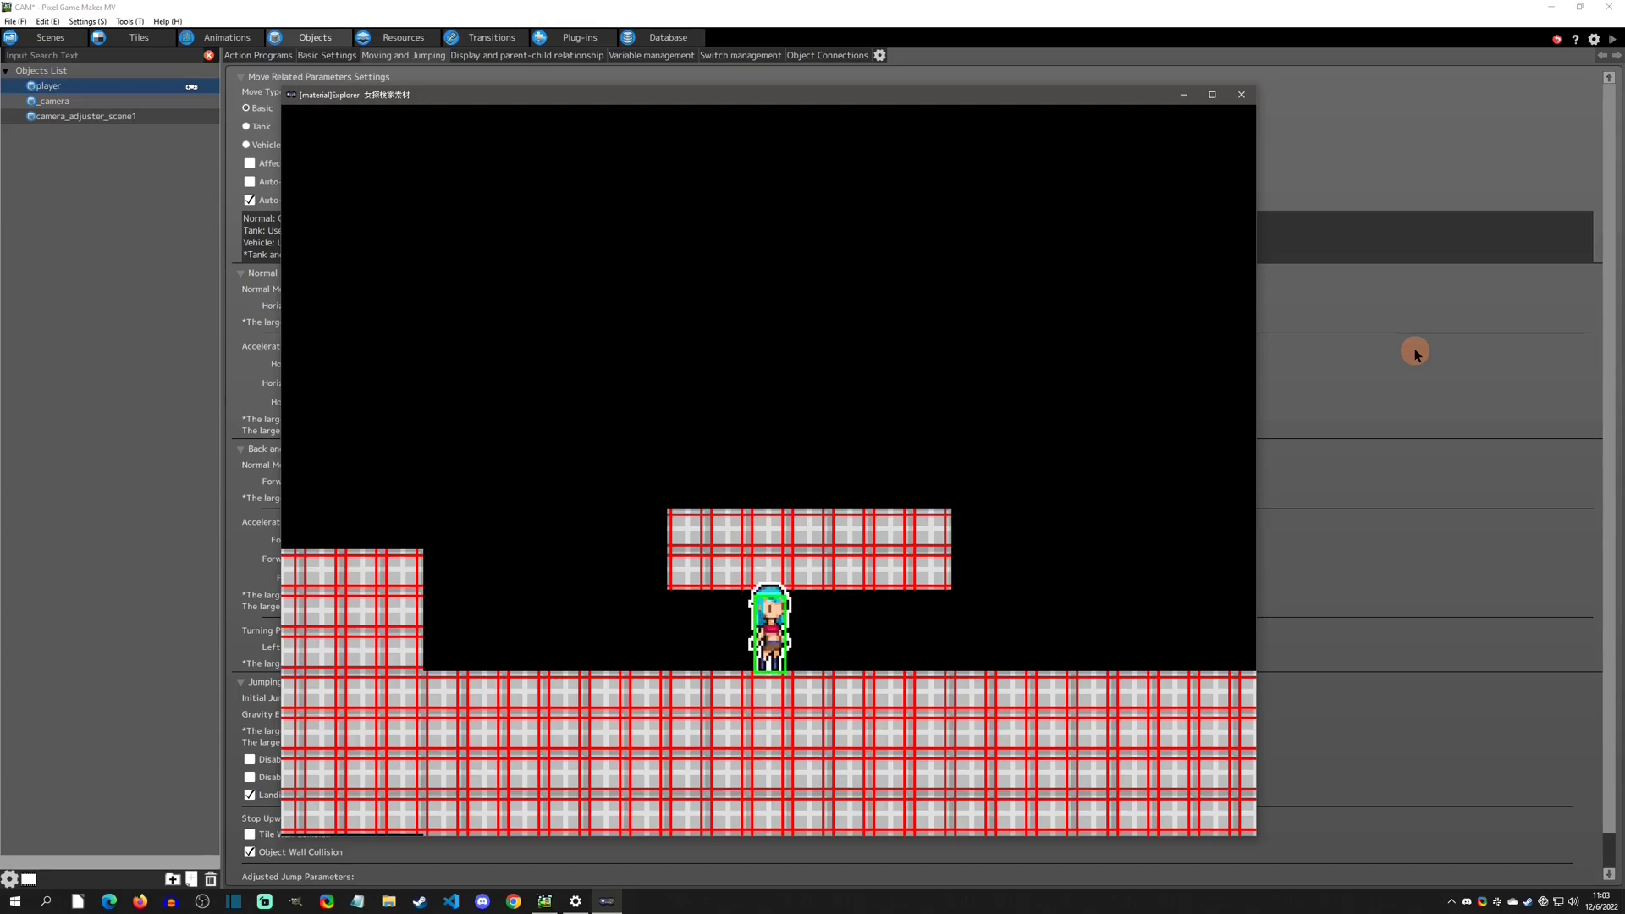
key("Right")
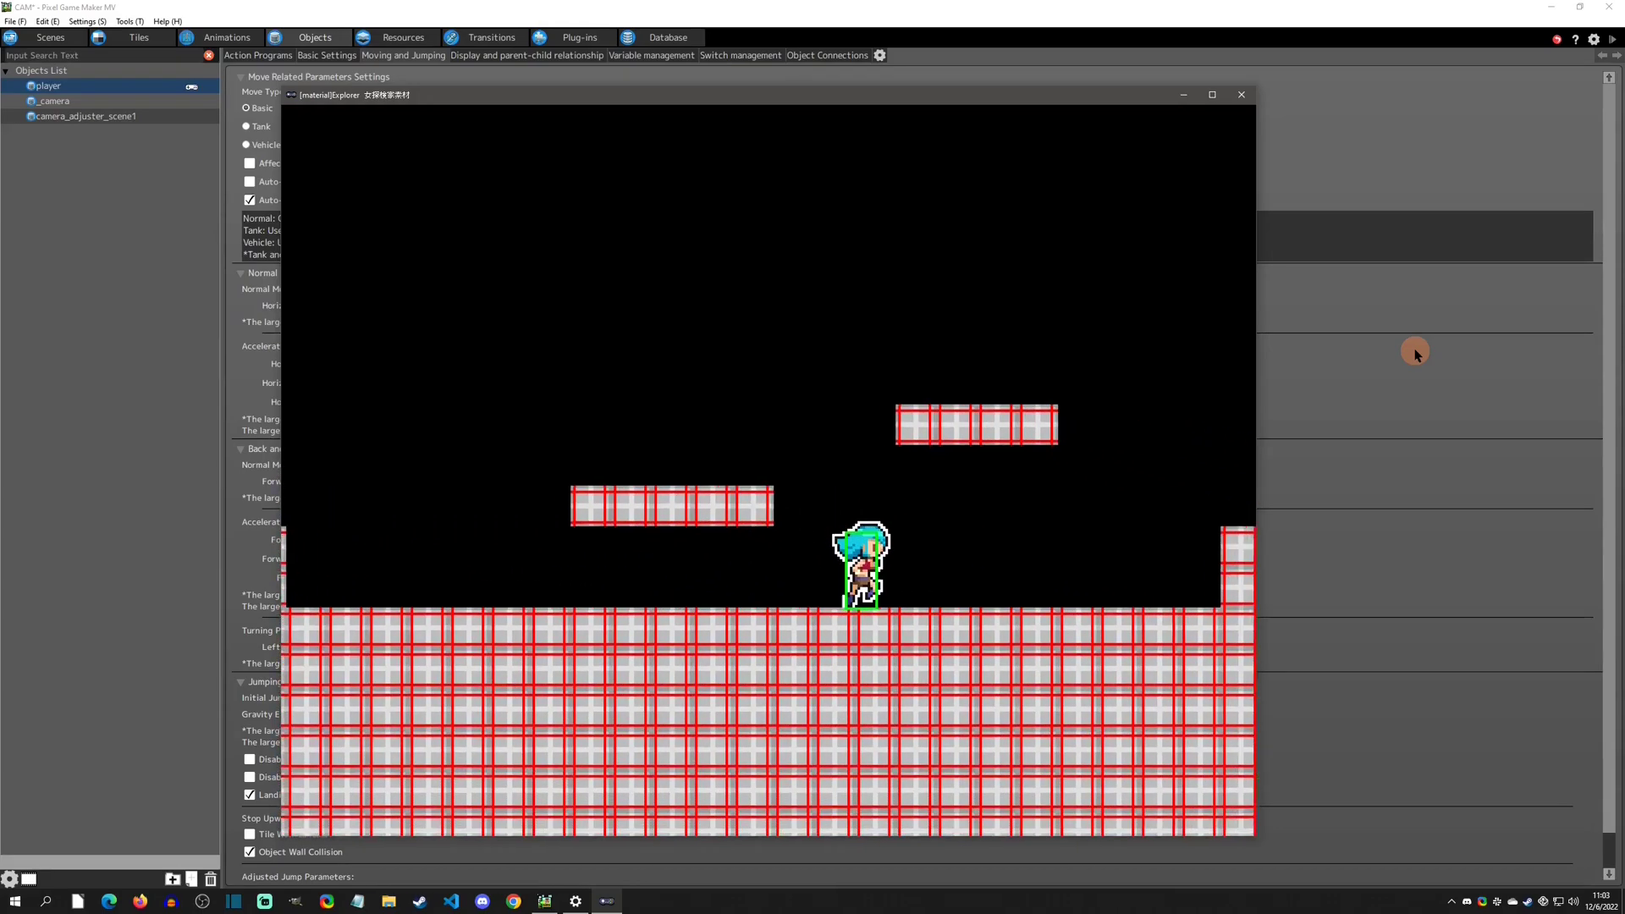
key("Right")
key("Left")
key("z")
key("z")
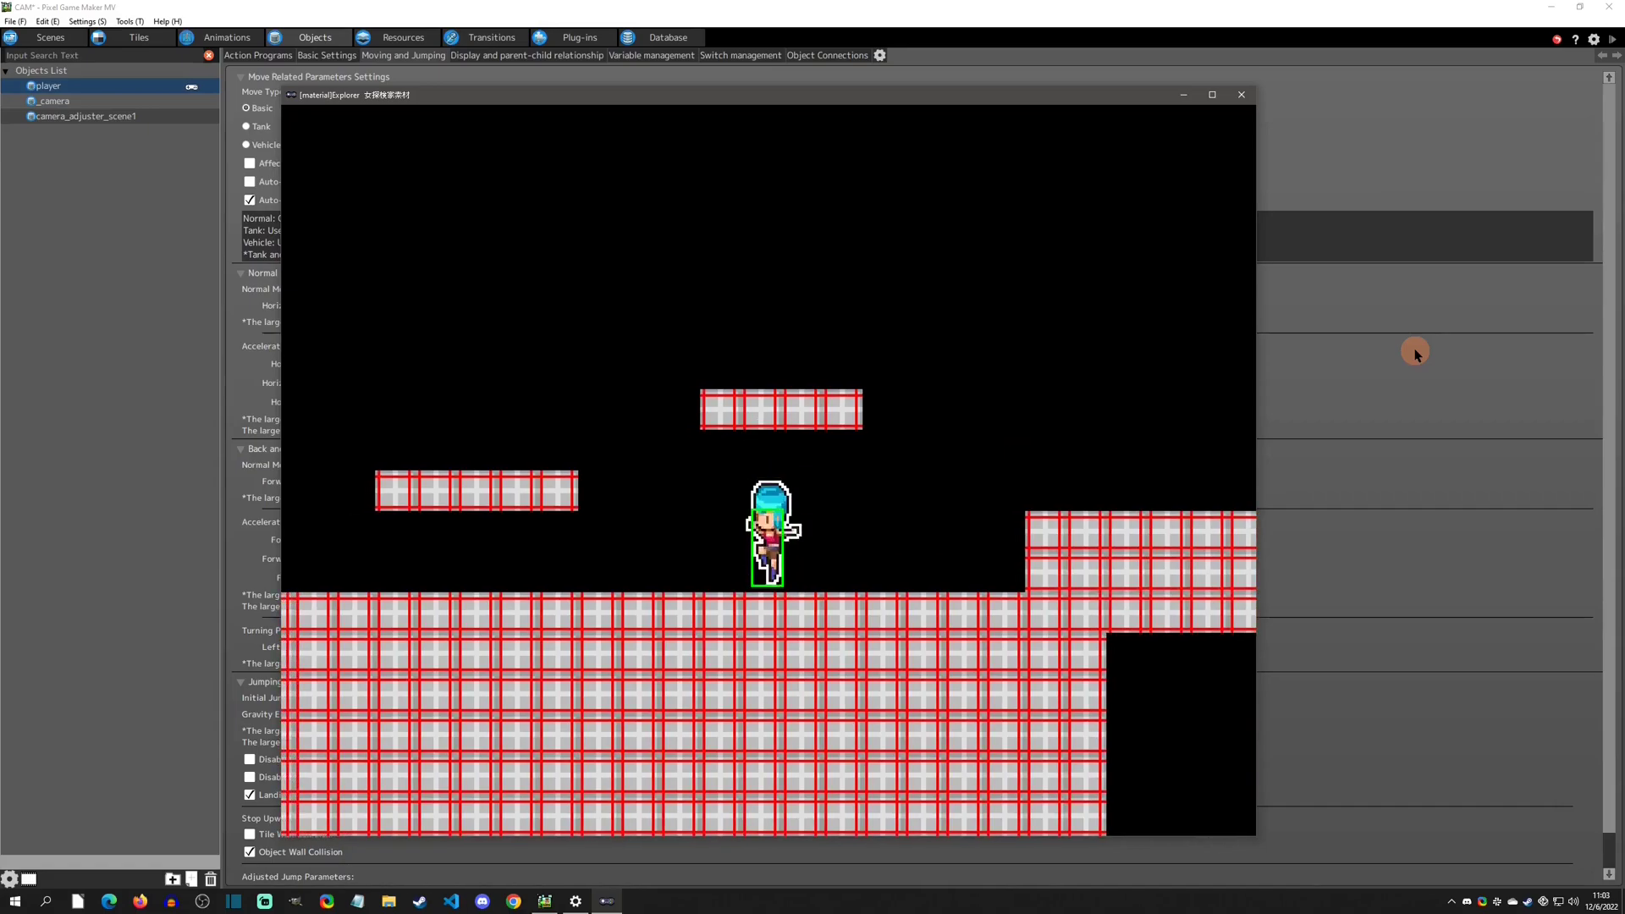
key("z")
key("Right")
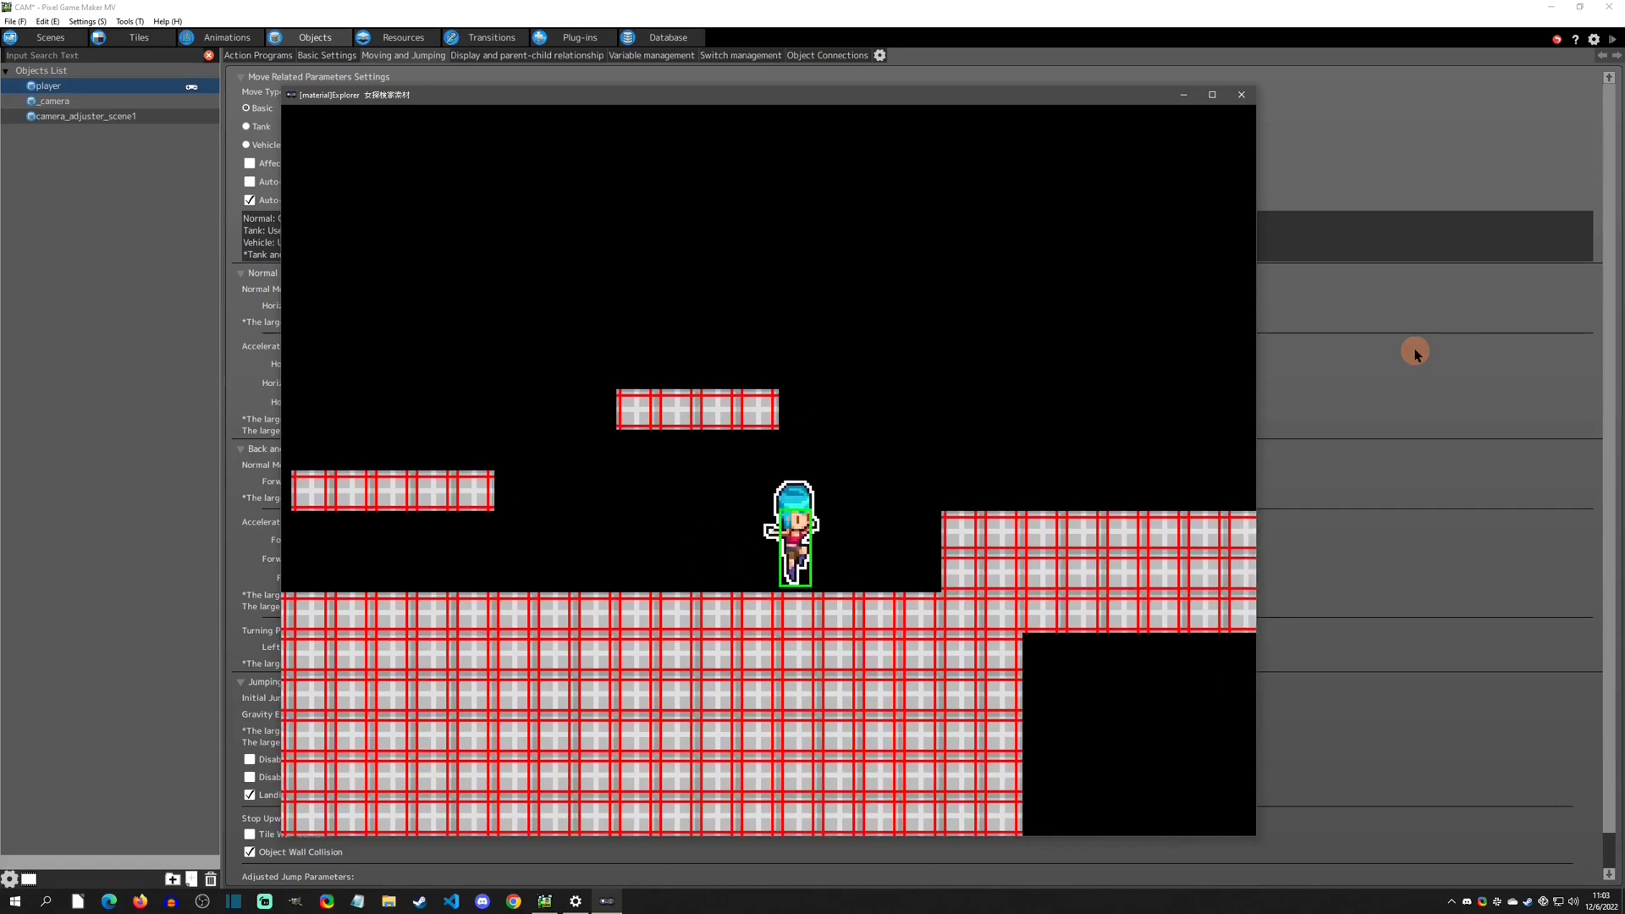
- Jump the player against the undersides of both small platforms, land her on the lower one, and close the test play
key("Left")
key("z")
key("Right")
key("z")
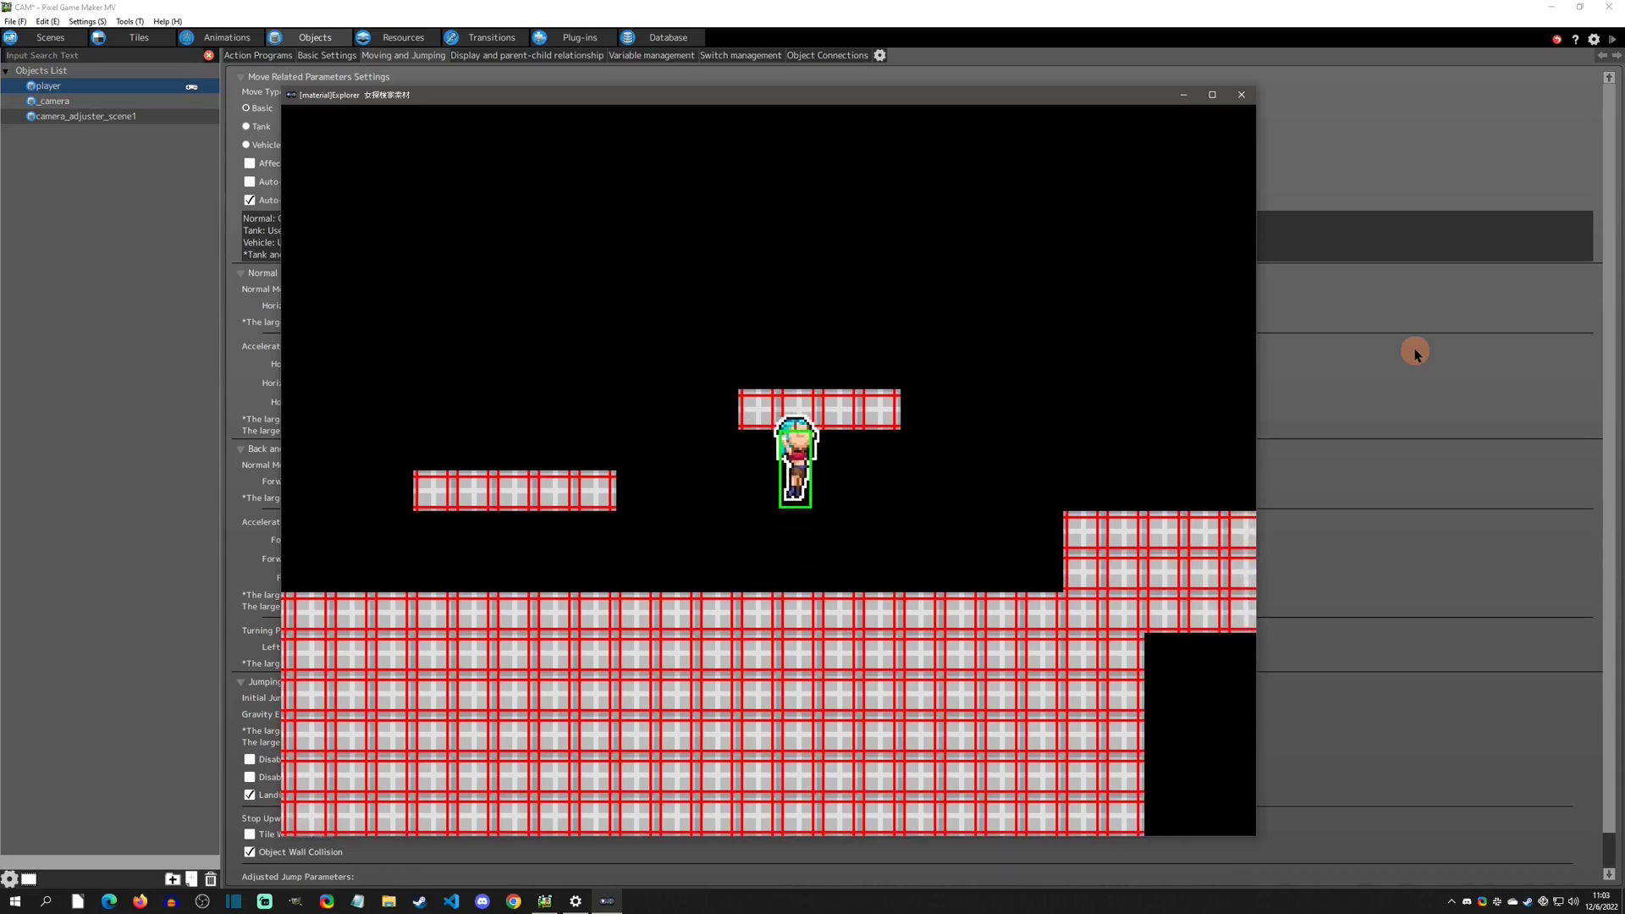
key("Left")
key("z")
key("z")
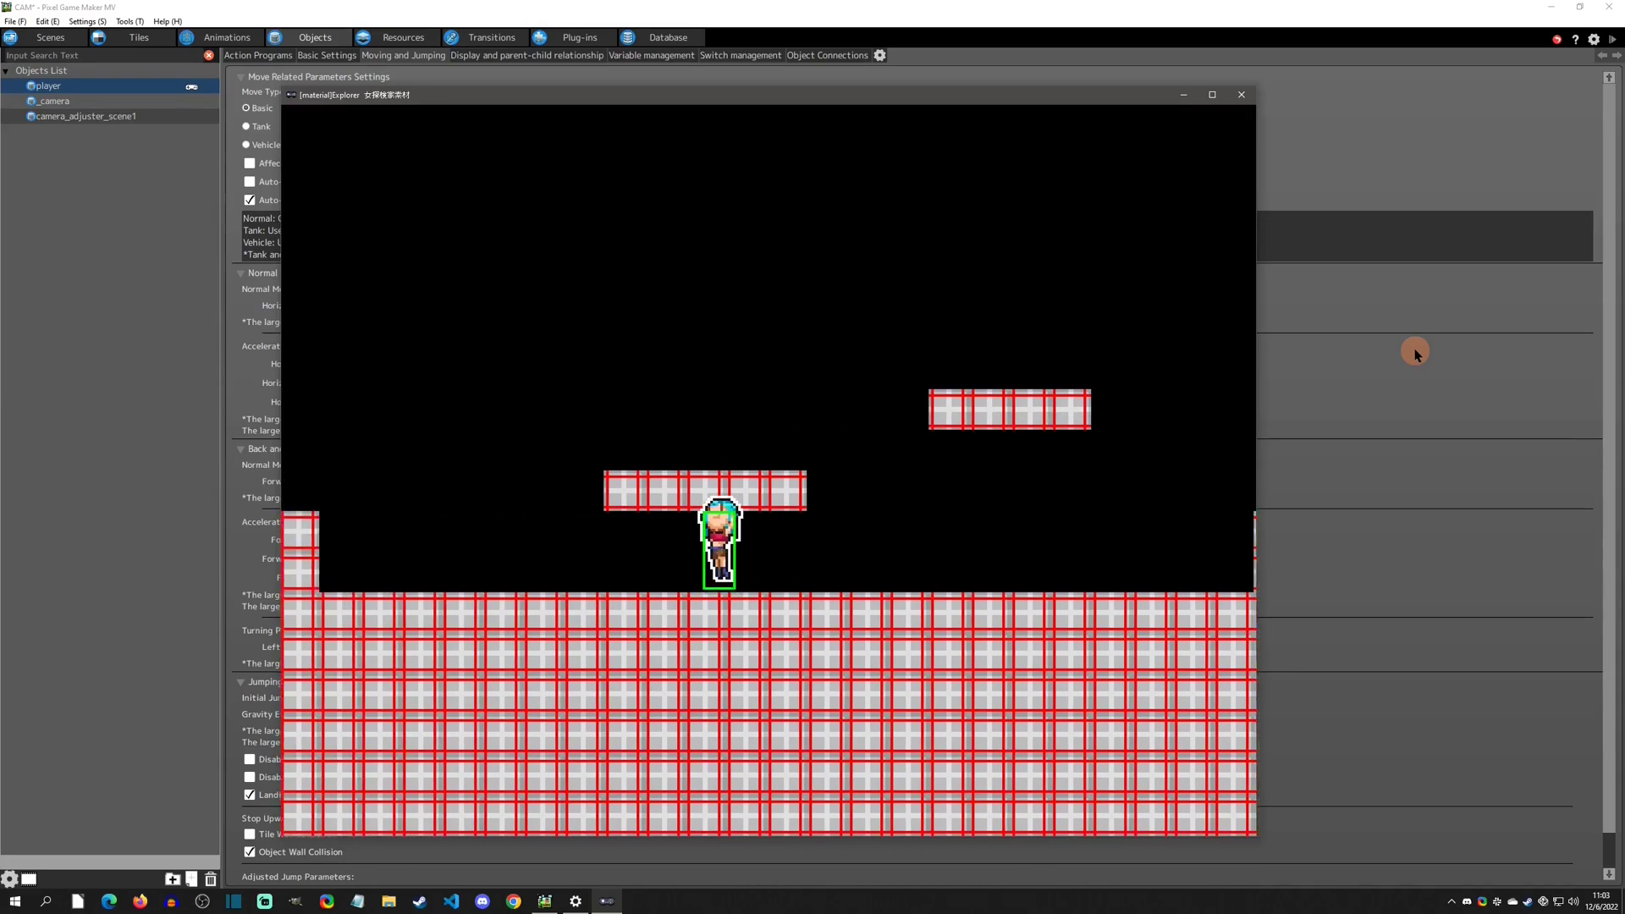
key("Right")
key("z")
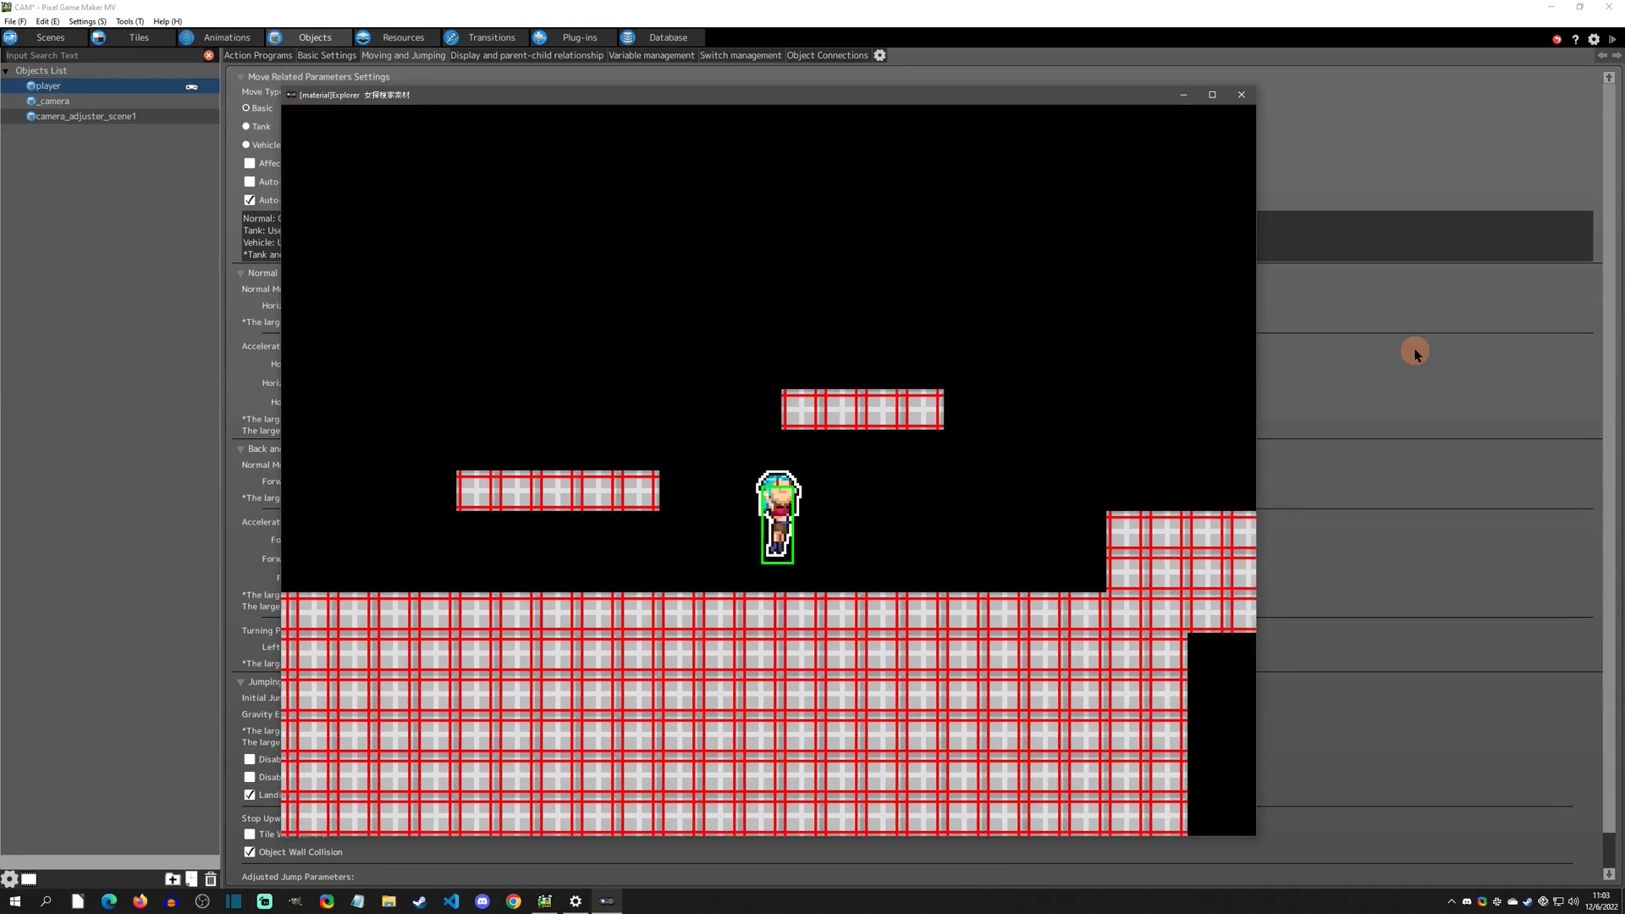
key("Left")
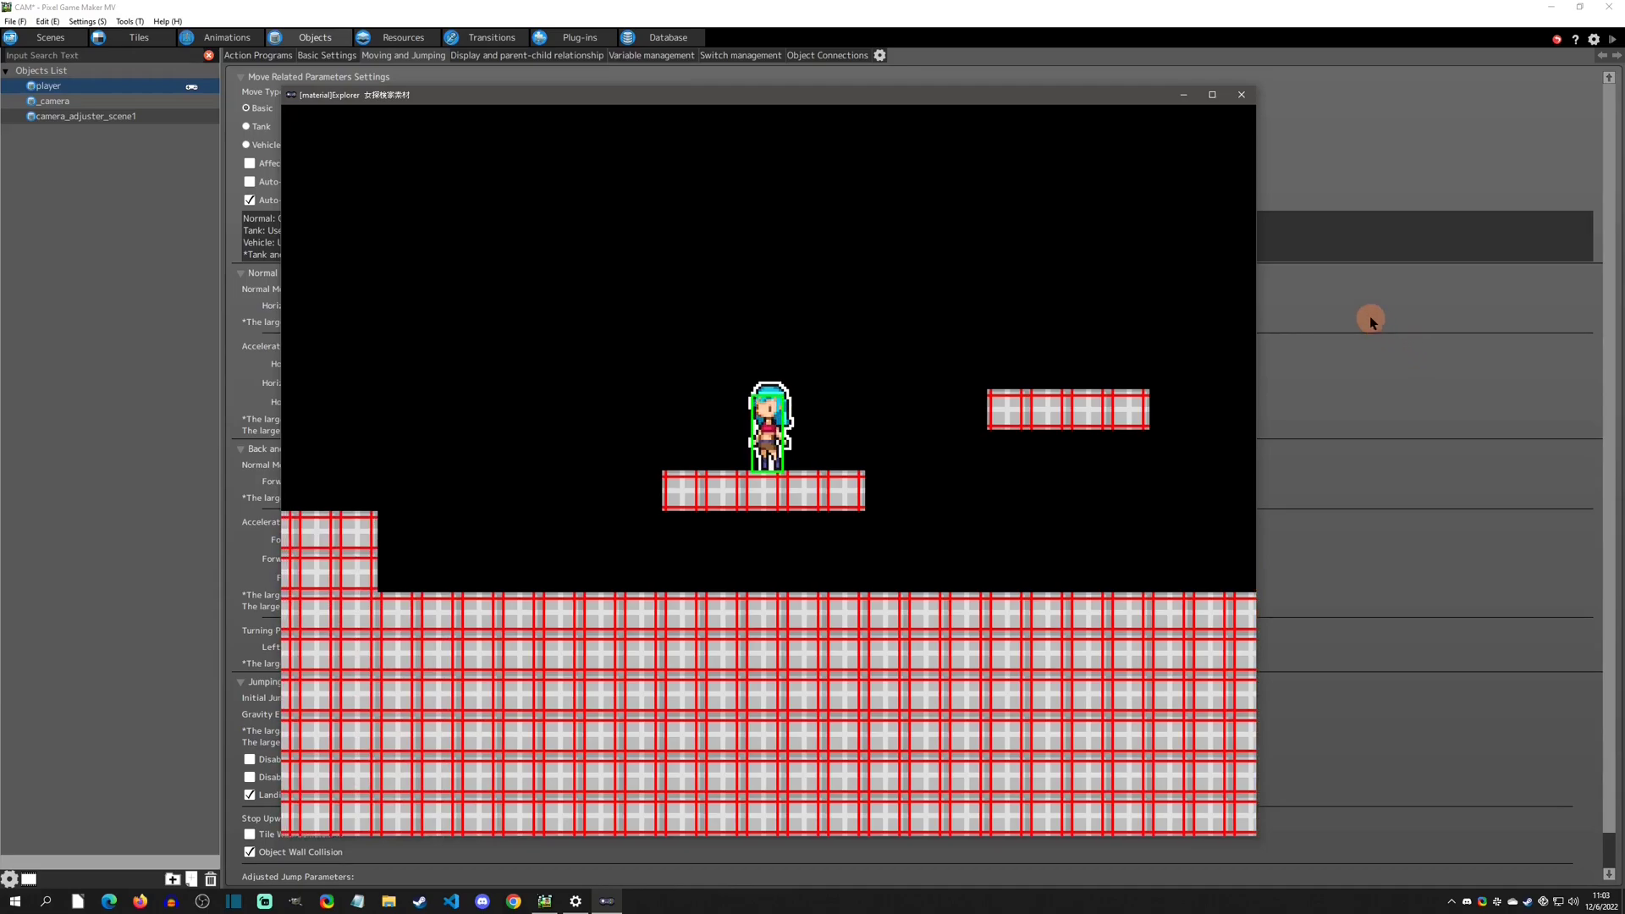
left_click(1242, 96)
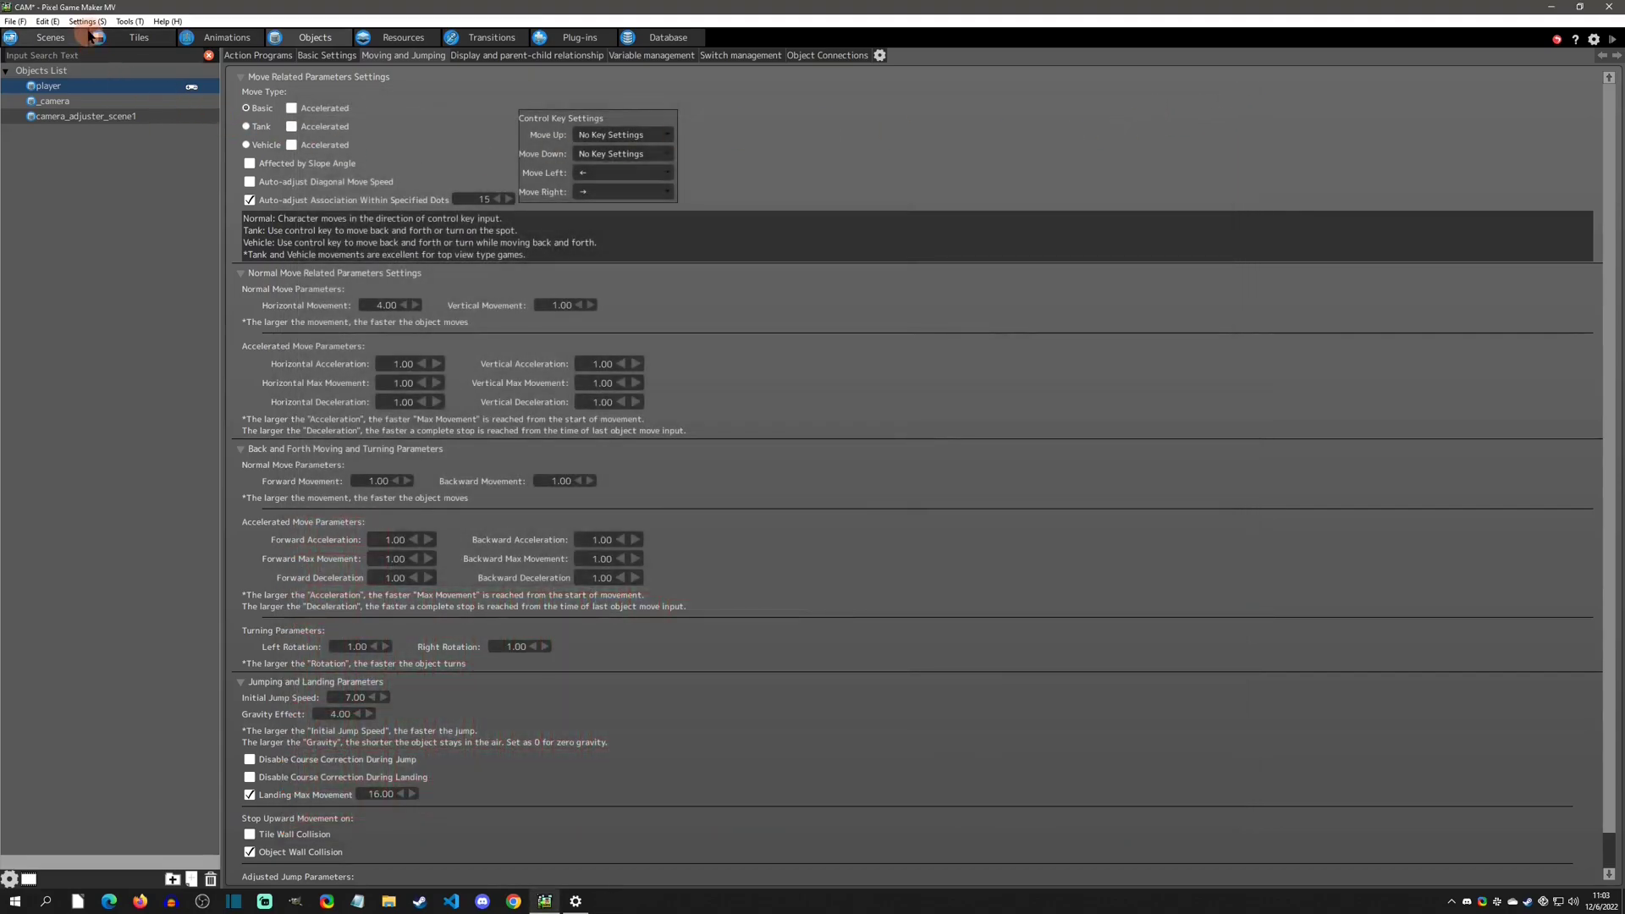
- Add a tile group named "Jump Adjust Tile" in the project's group management settings
left_click(88, 22)
left_click(121, 110)
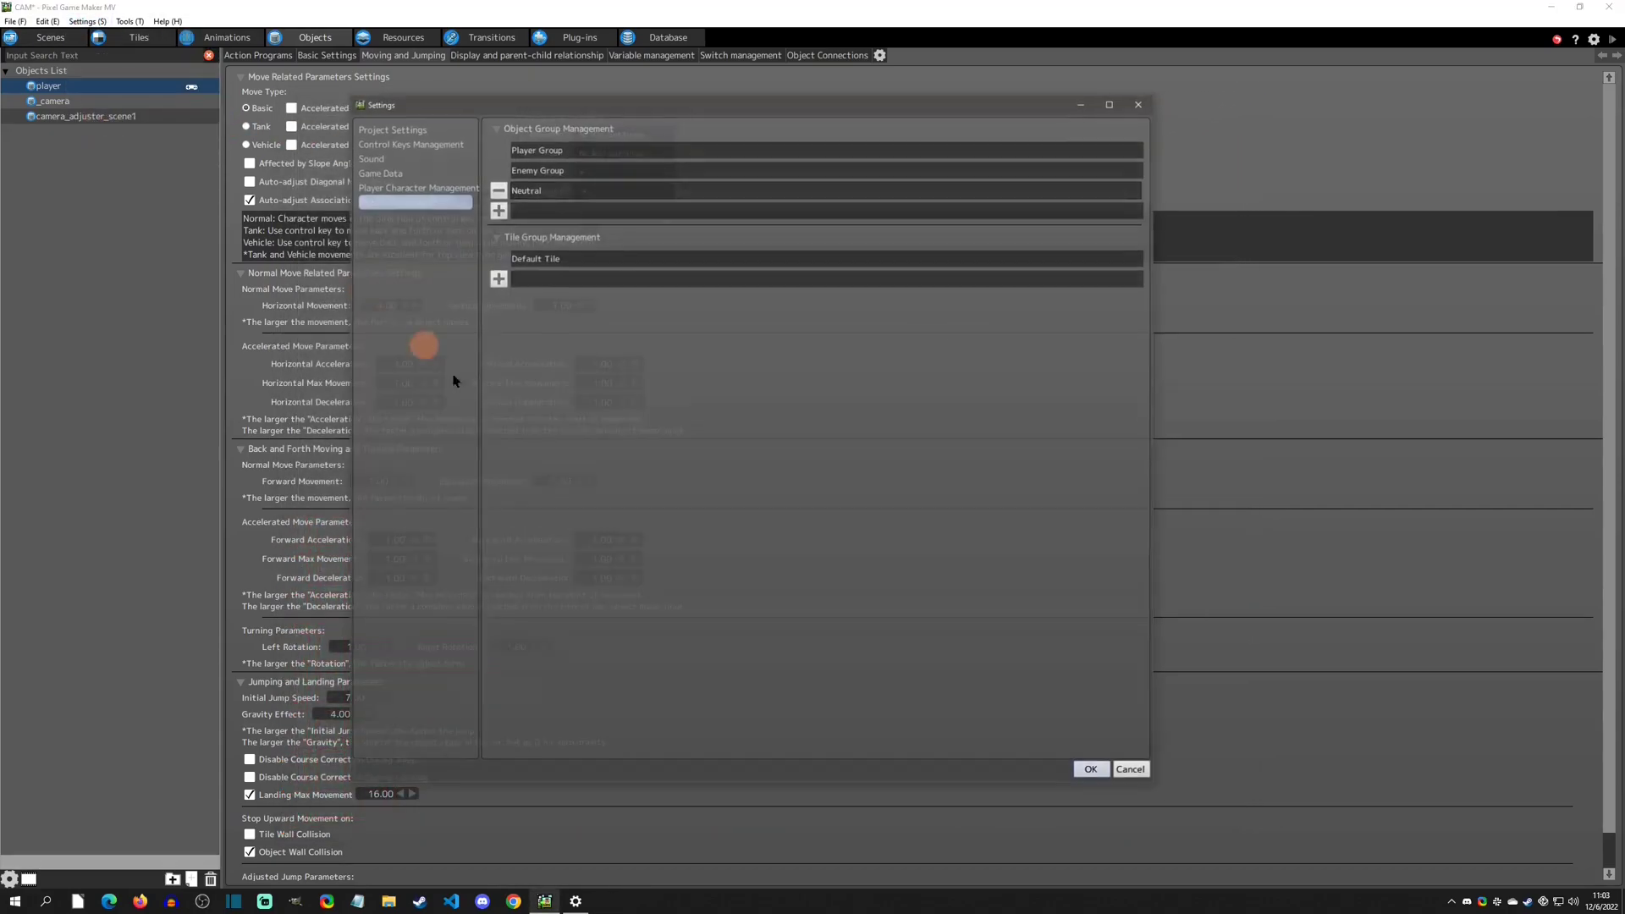
left_click(497, 277)
left_click(506, 279)
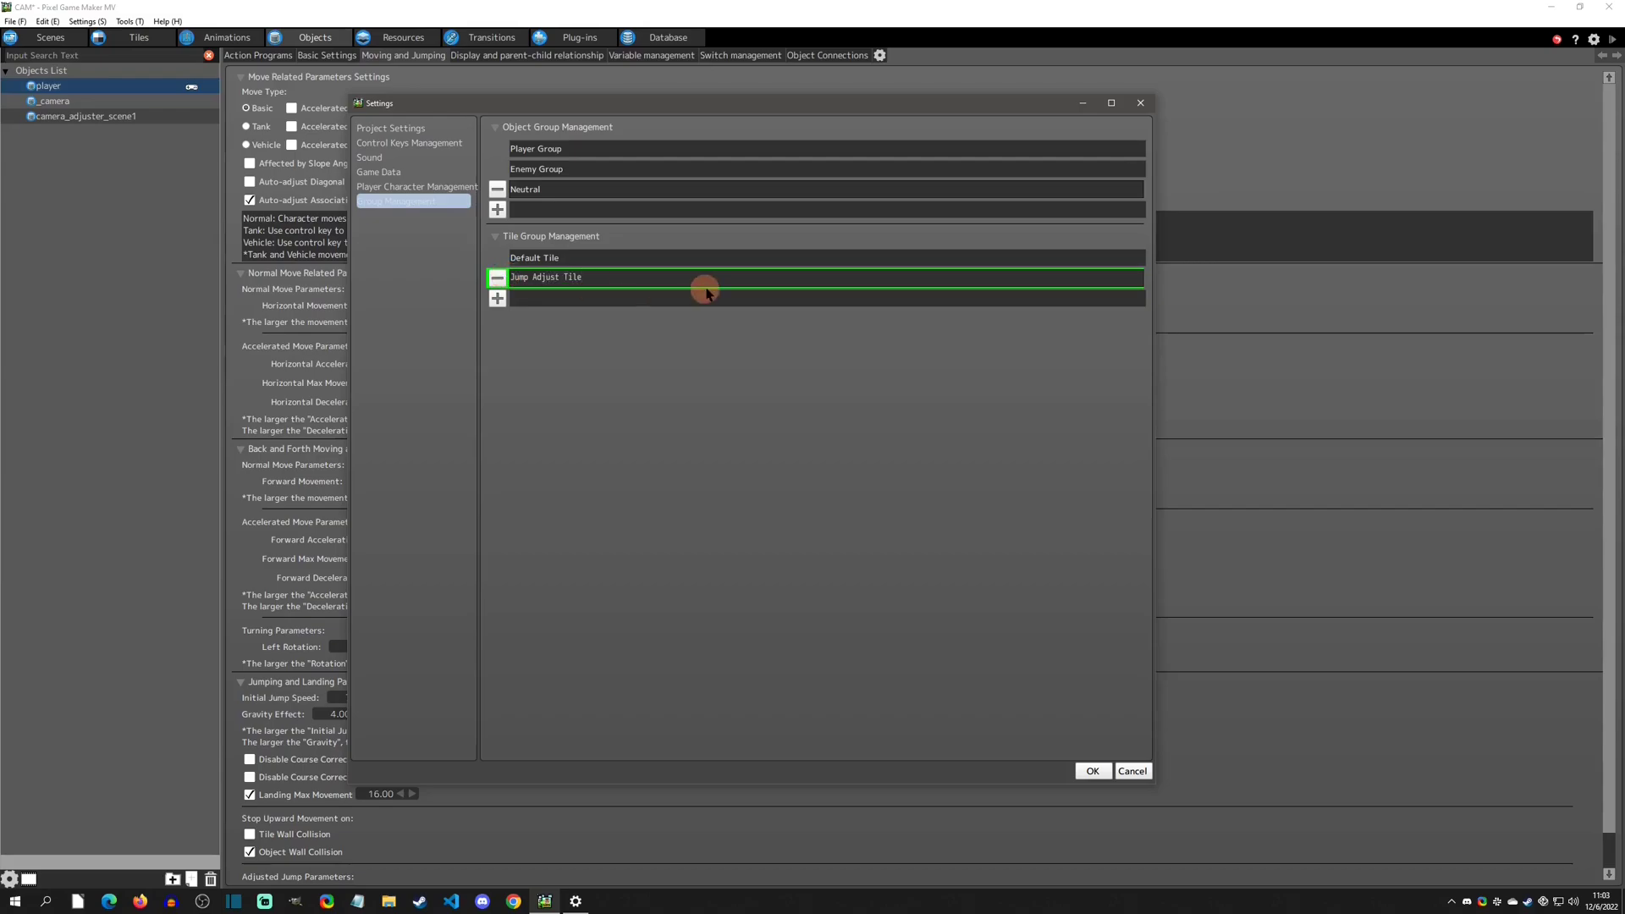
left_click(1089, 770)
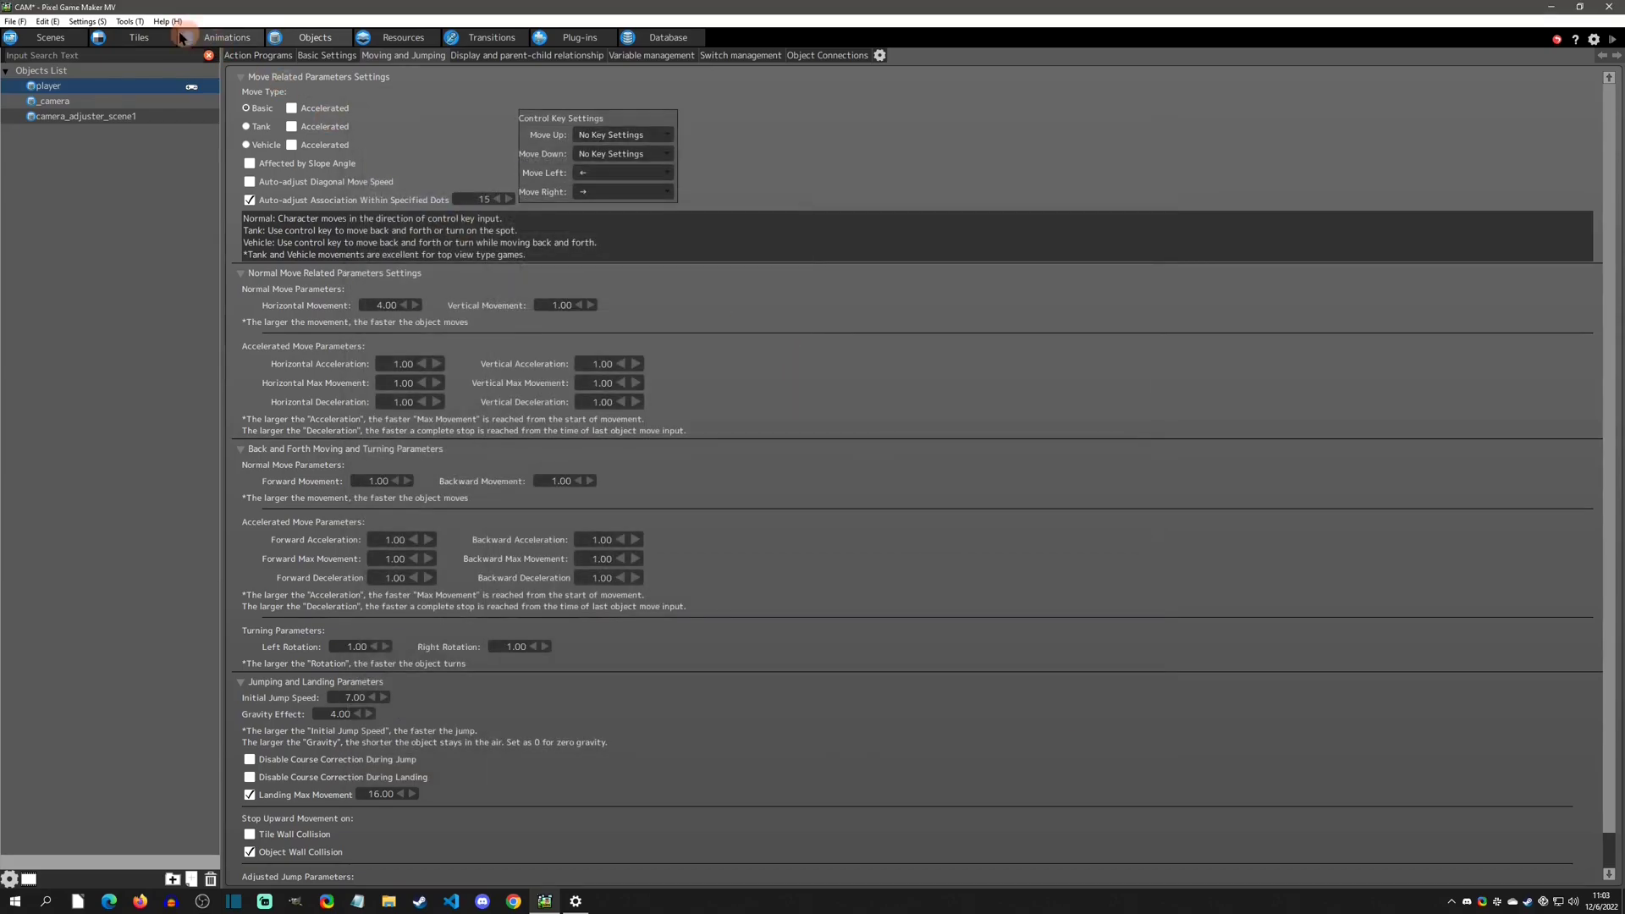
- Allow wall detection impacts for the Jump Adjust Tile group in the player's object settings
right_click(104, 86)
left_click(152, 230)
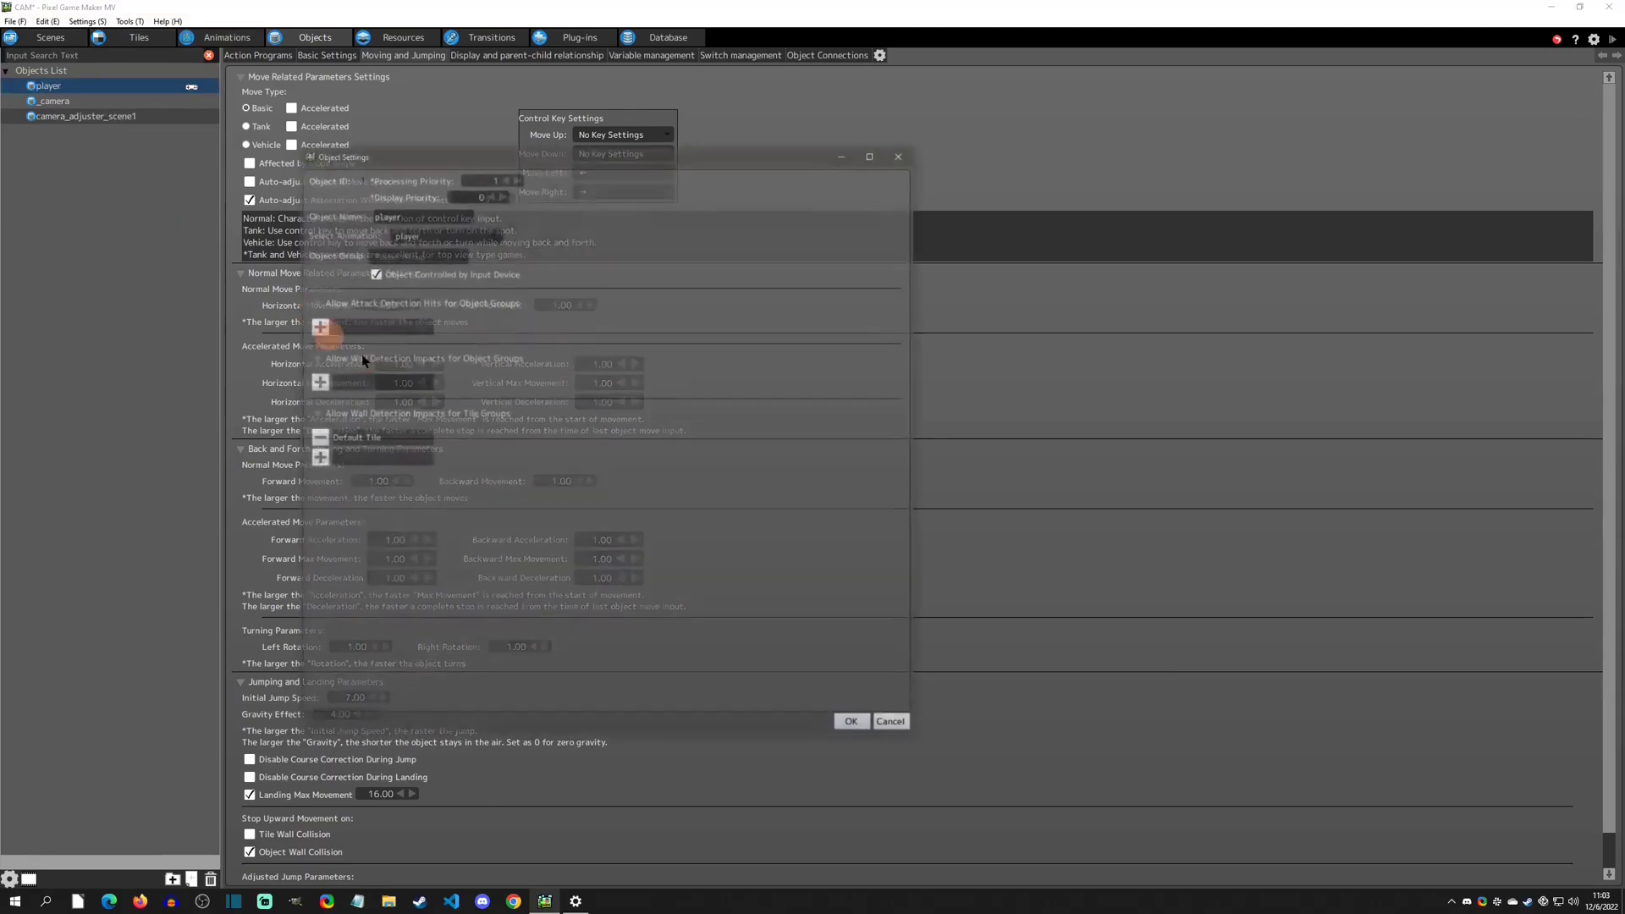
left_click(316, 458)
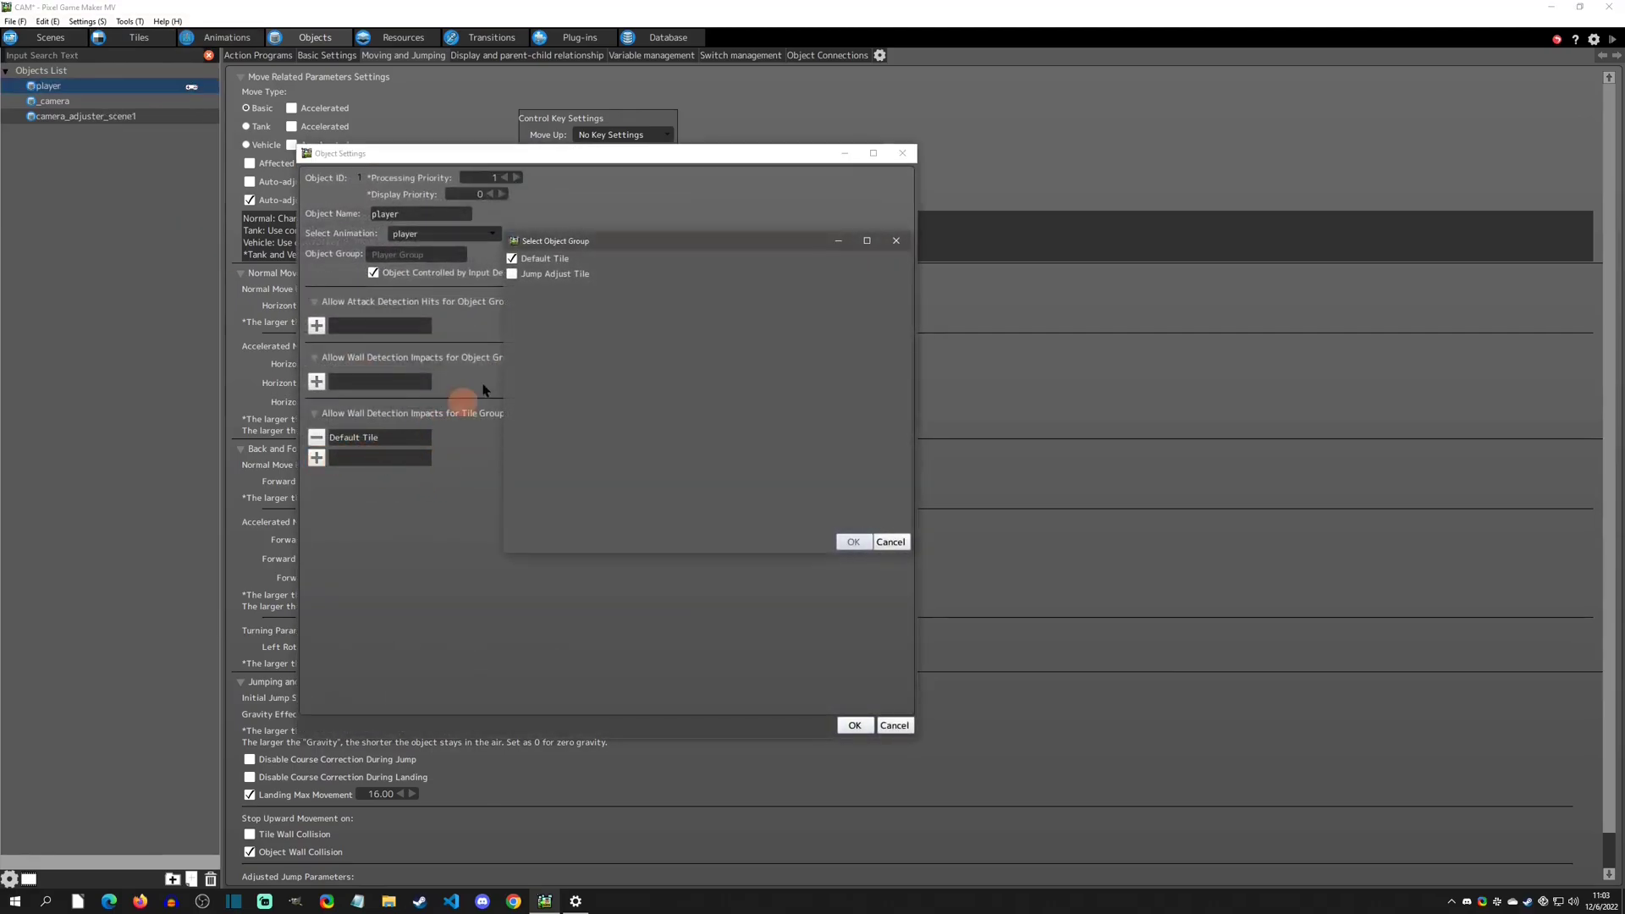
left_click(511, 274)
left_click(854, 540)
left_click(853, 725)
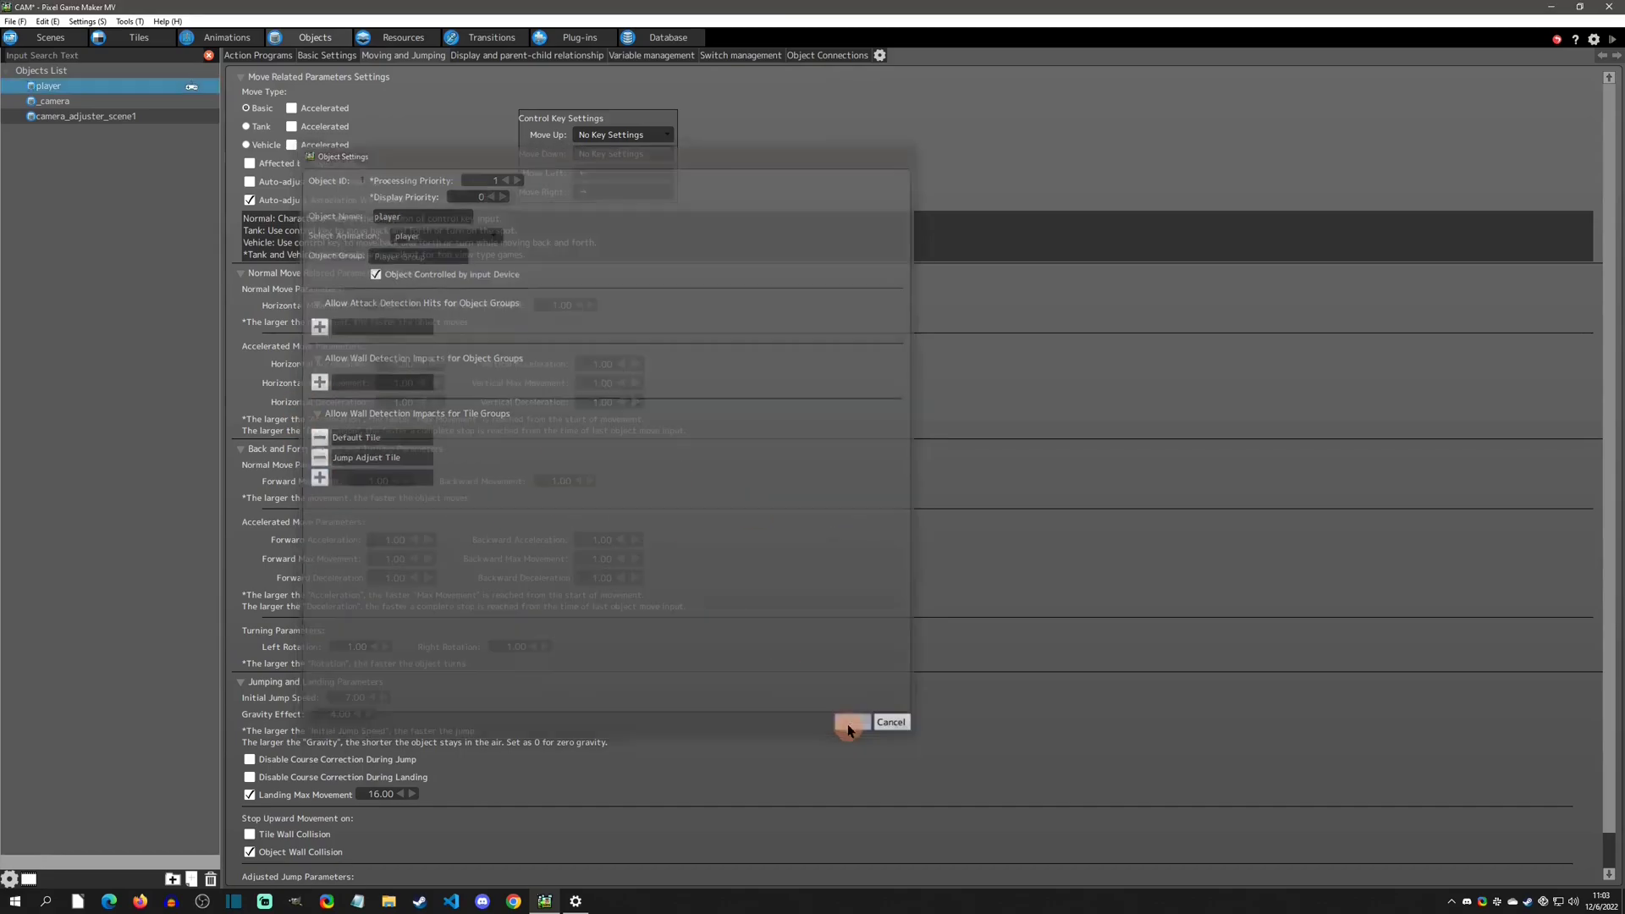
- Assign the dark wall tile of tile001 to the Jump Adjust Tile group
left_click(139, 38)
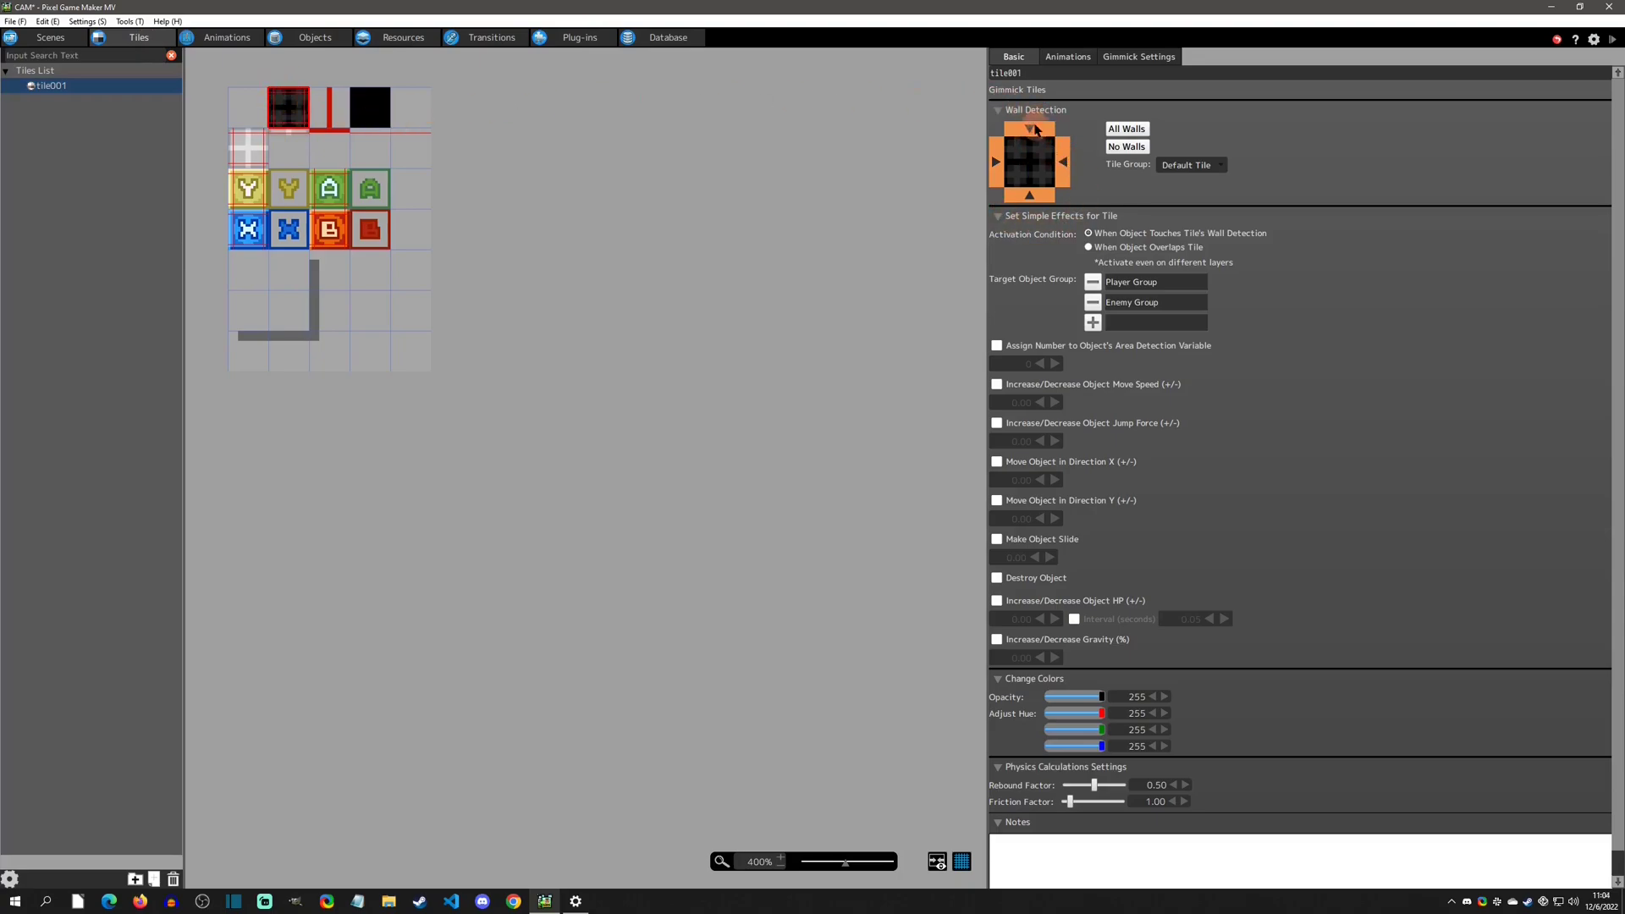
left_click(1191, 165)
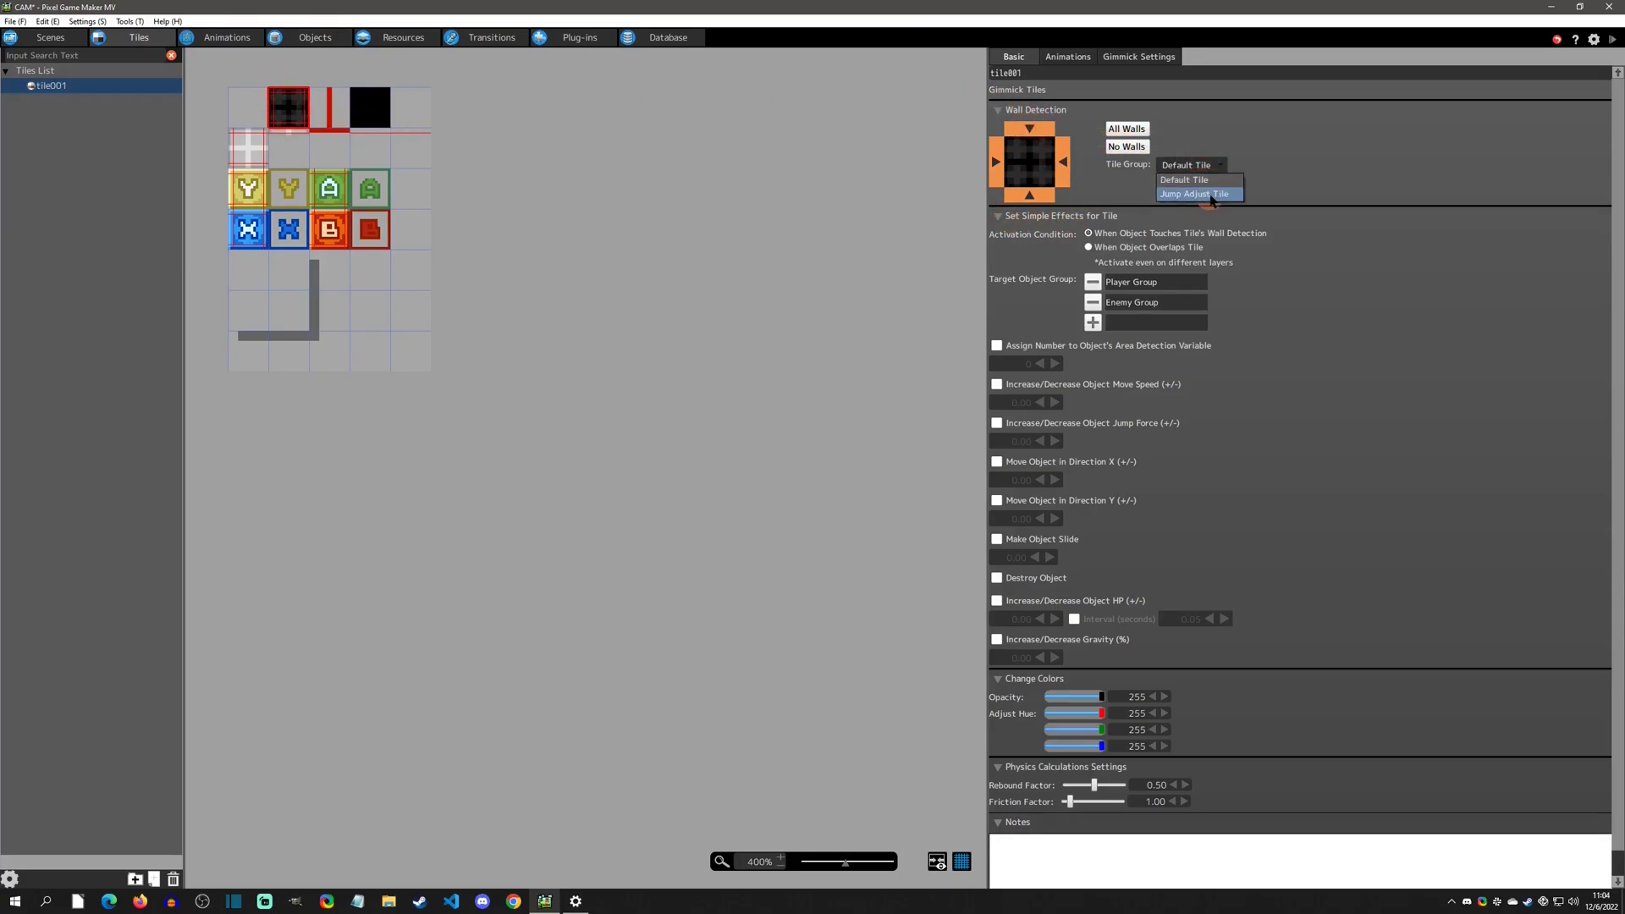
left_click(1229, 194)
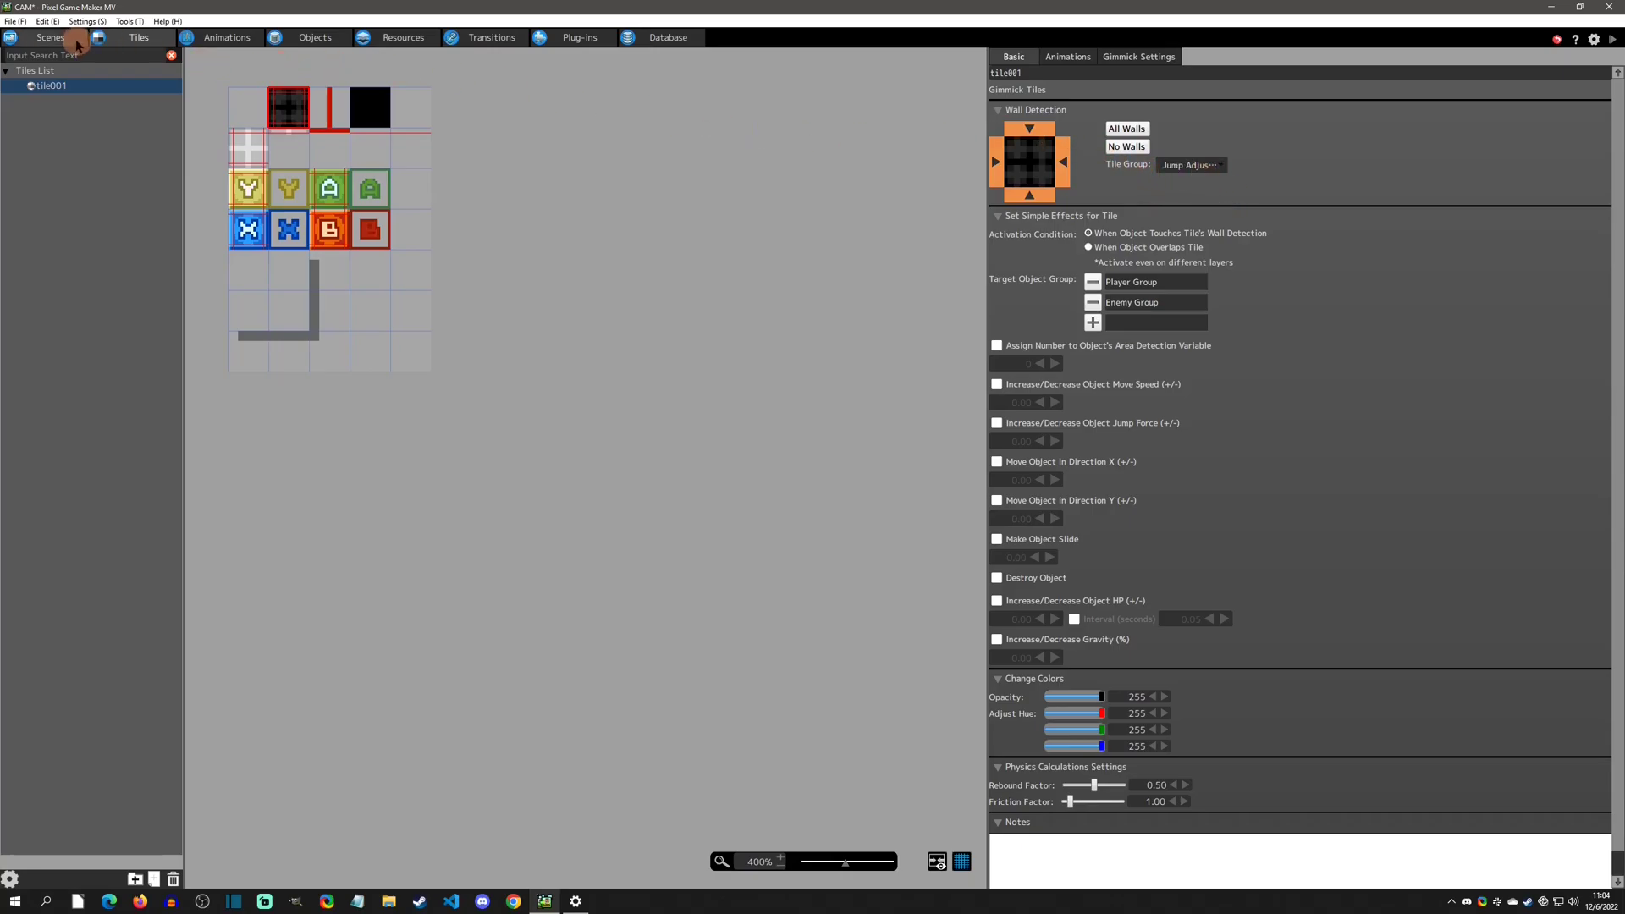
- Place the dark wall tile at both lower corners of the floating platform in scene001
left_click(50, 37)
left_click(57, 102)
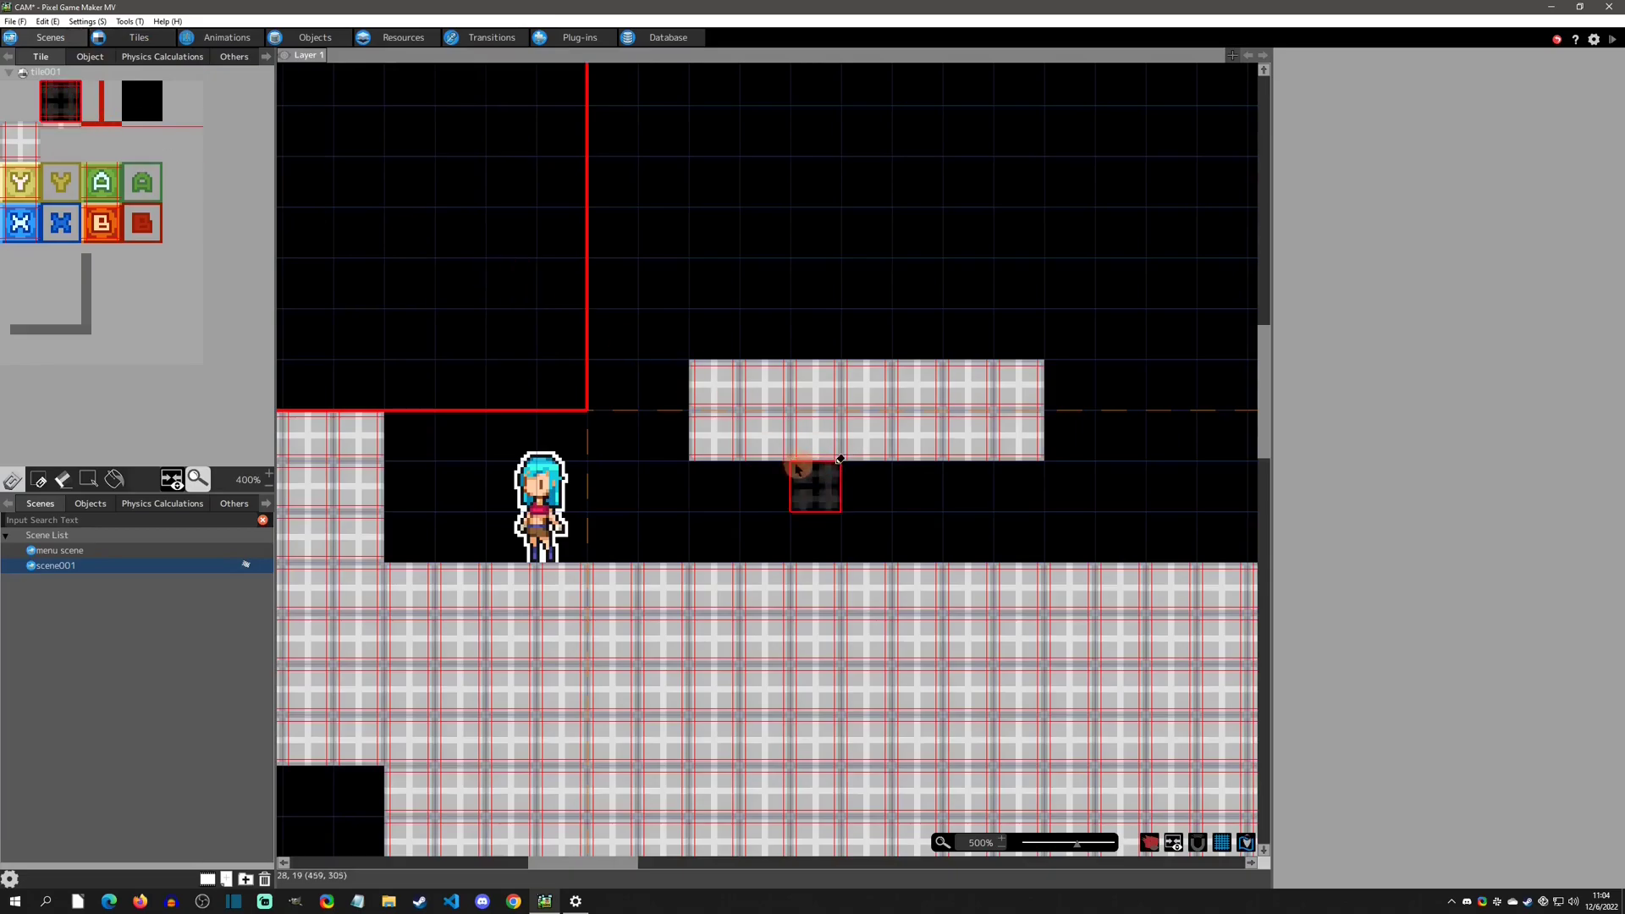
left_click(713, 435)
left_click(1018, 435)
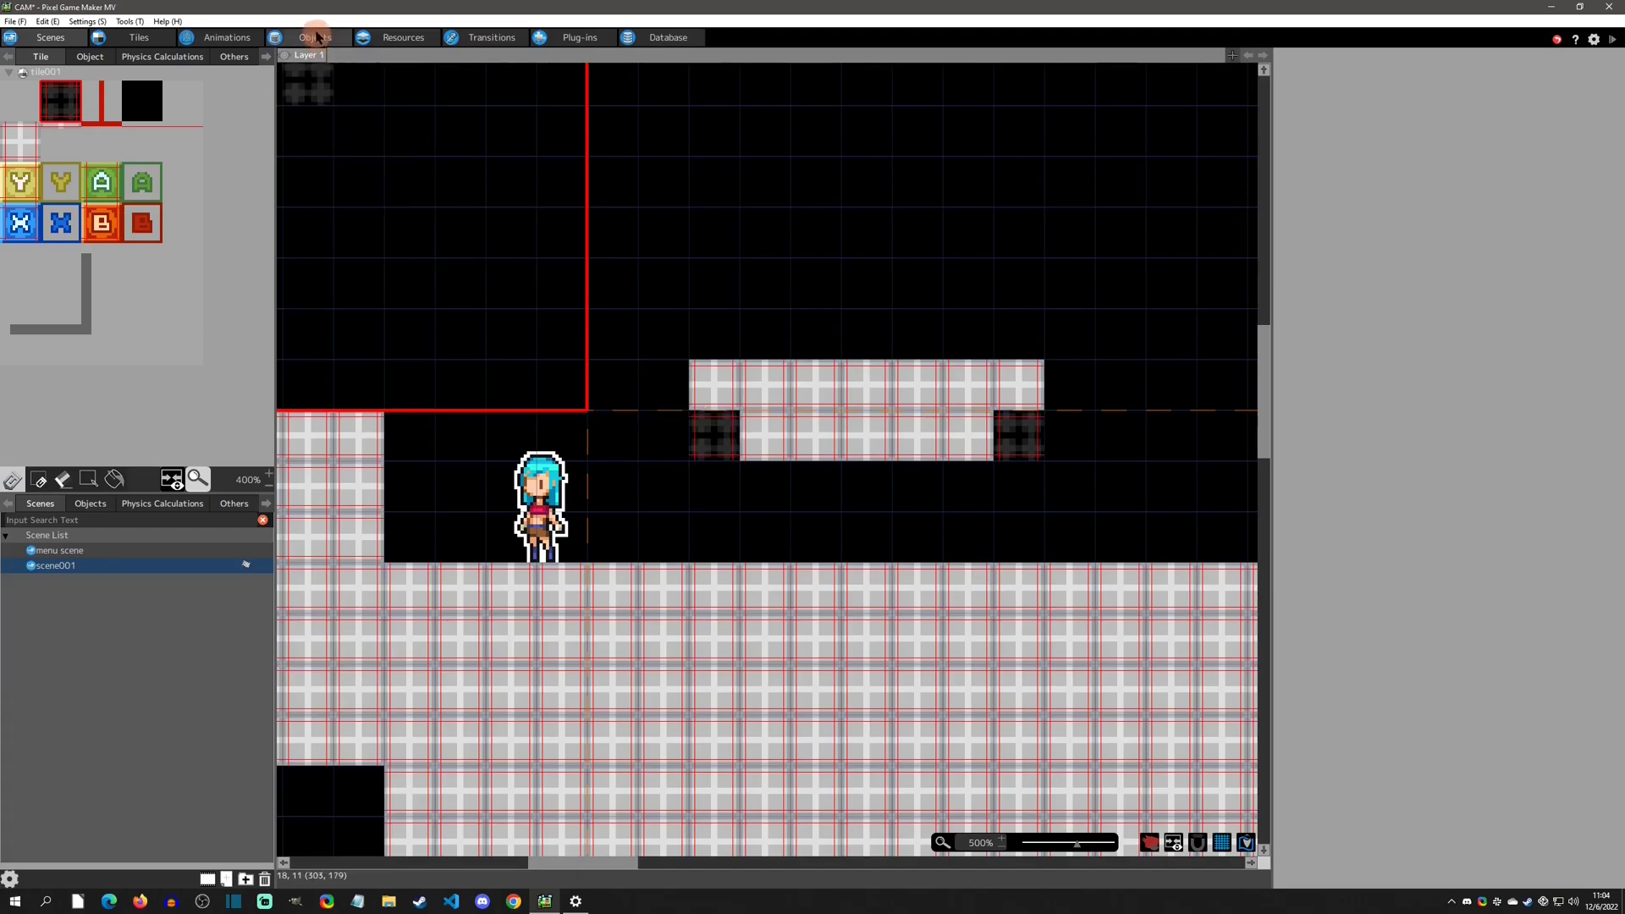
- Add an upward Contact with Tile's Wall Detection condition, limited to the Default Tile group, to the player's Jump-to-fall link
left_click(154, 38)
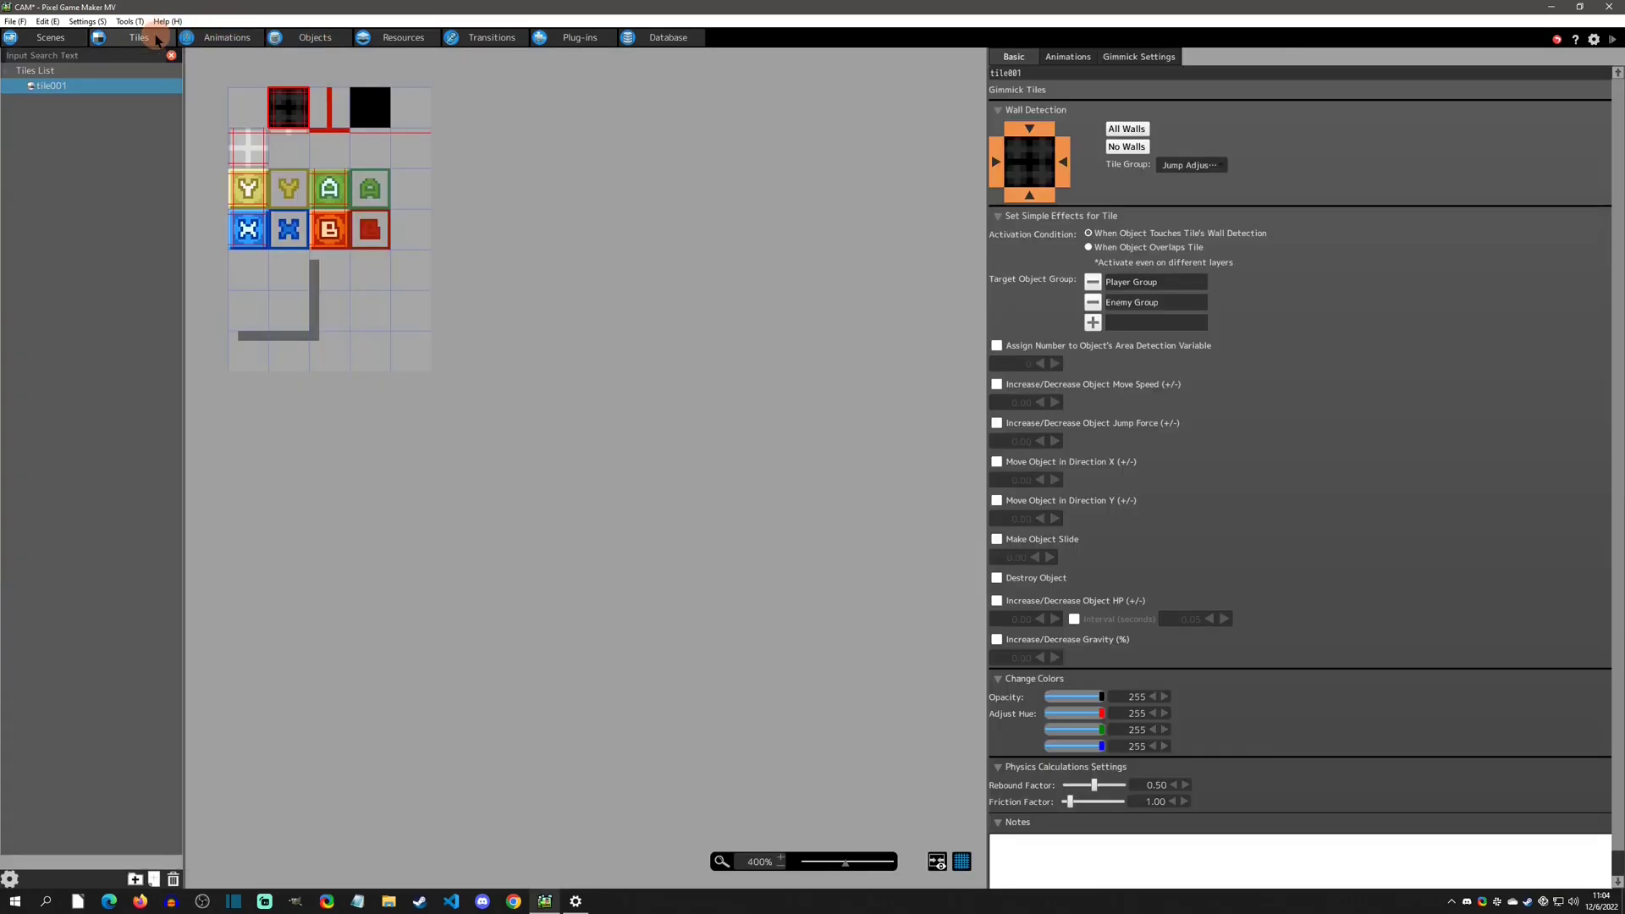
left_click(309, 38)
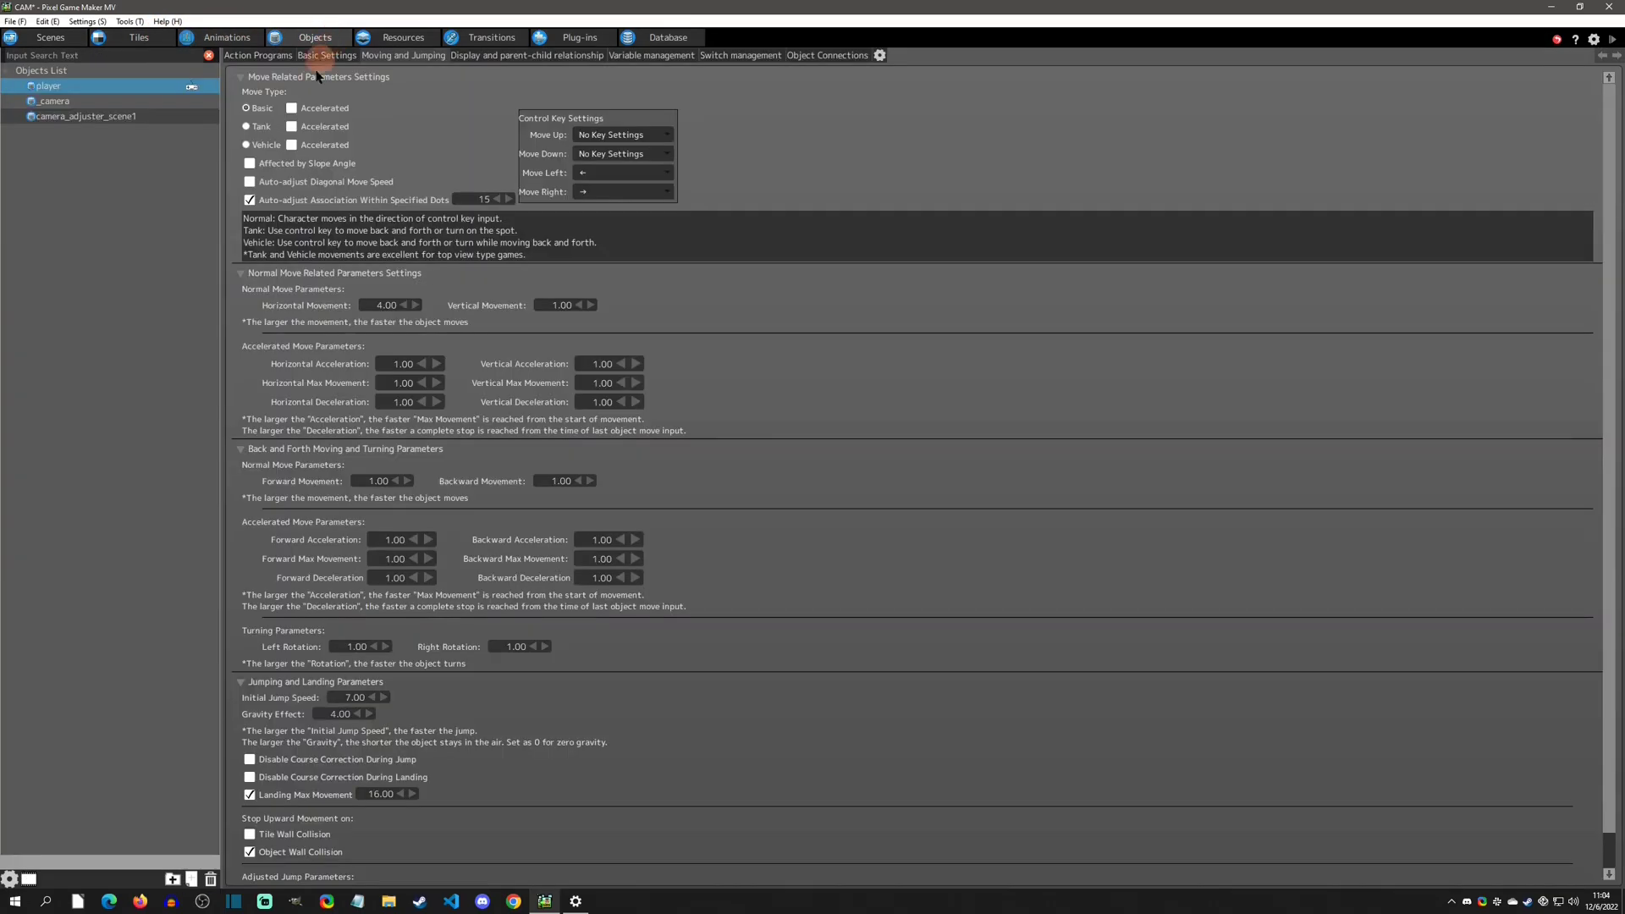
left_click(253, 55)
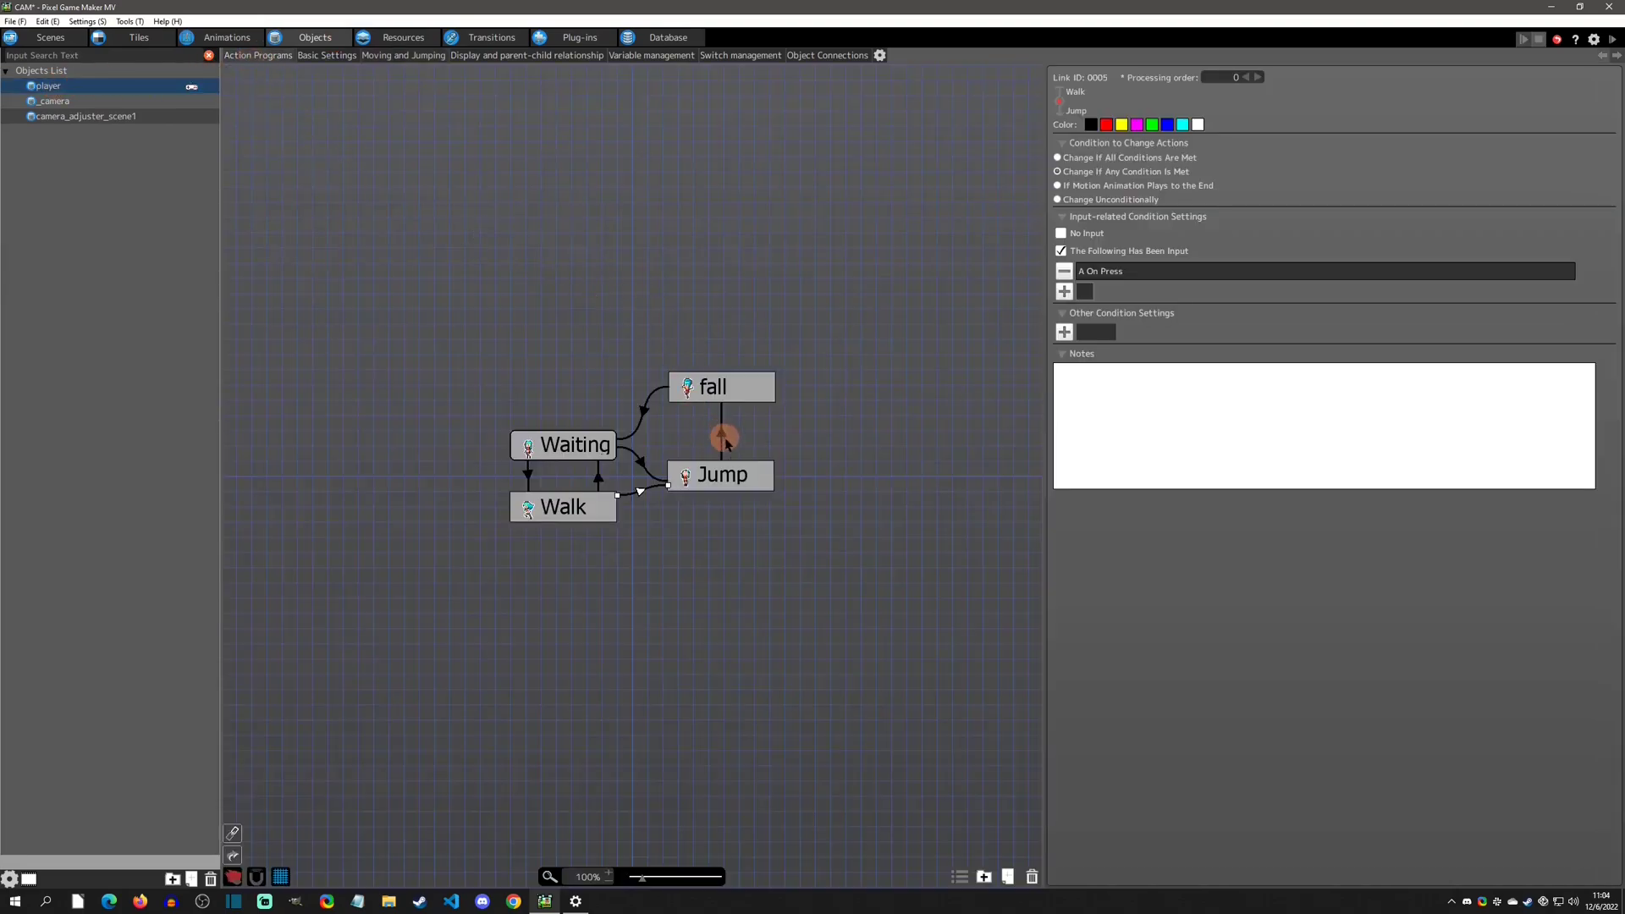
left_click(724, 485)
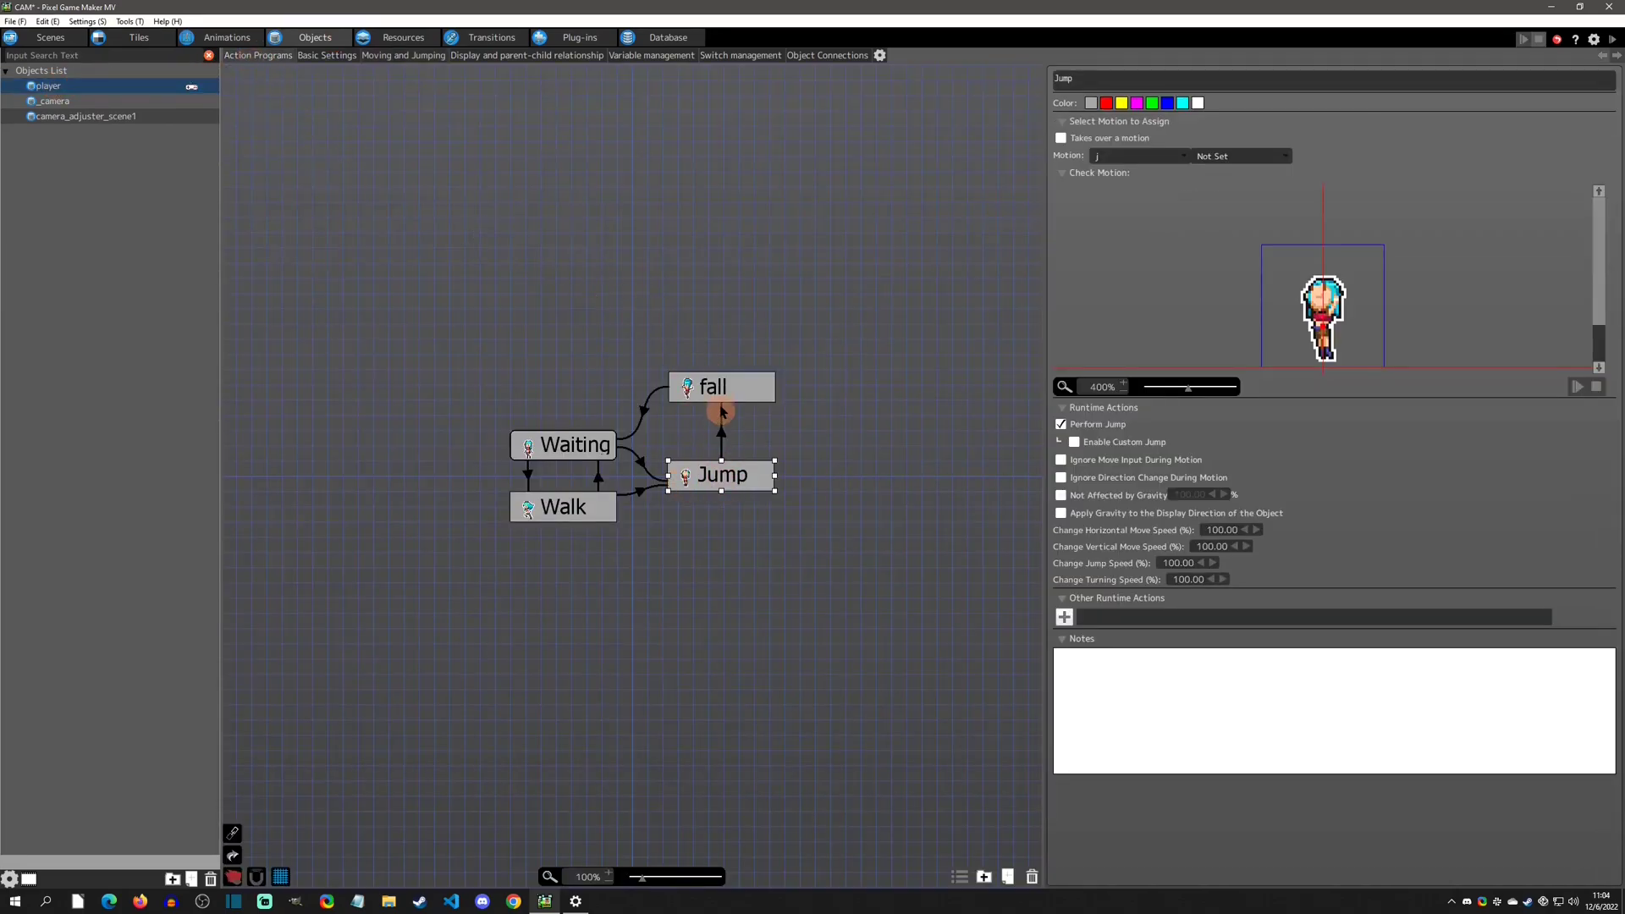
left_click(721, 437)
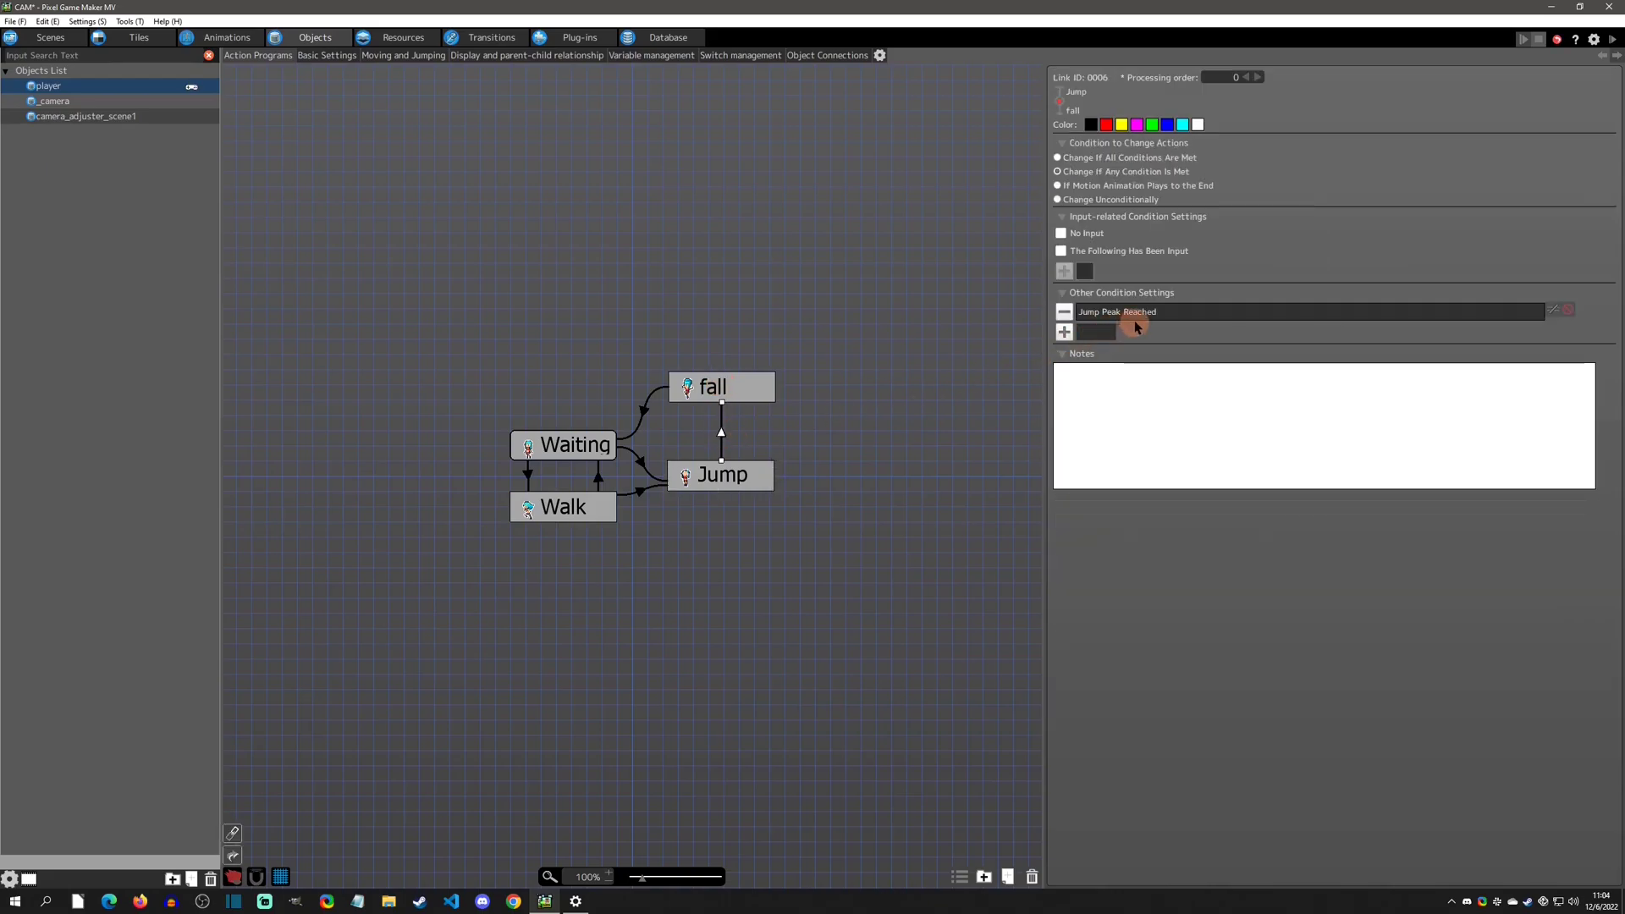
left_click(1064, 333)
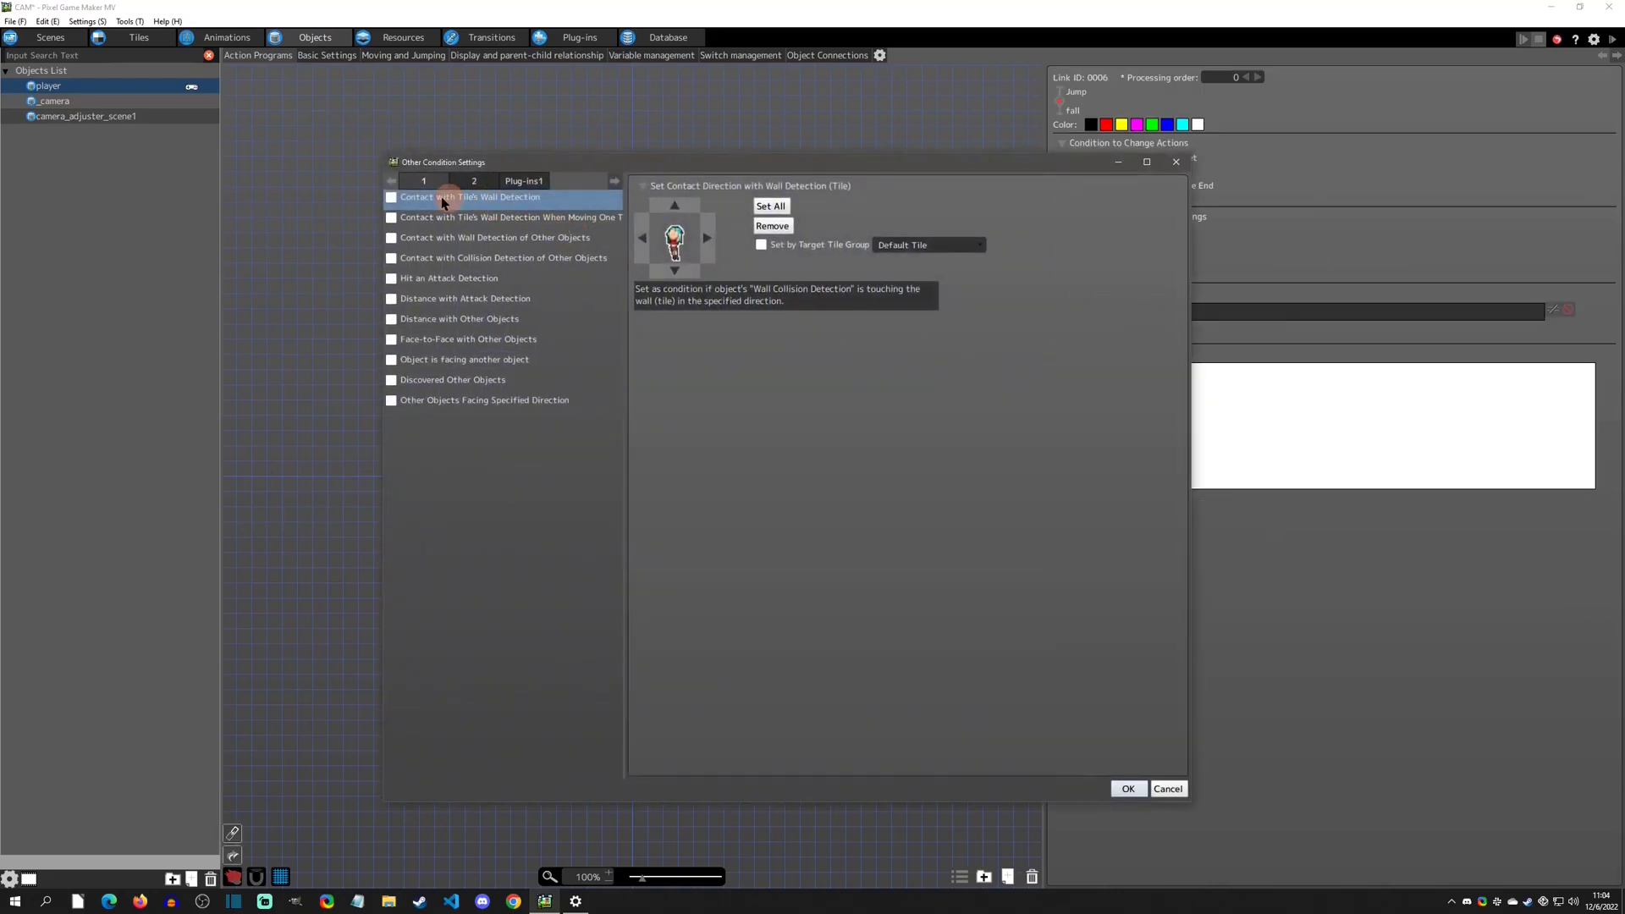
left_click(674, 205)
left_click(947, 245)
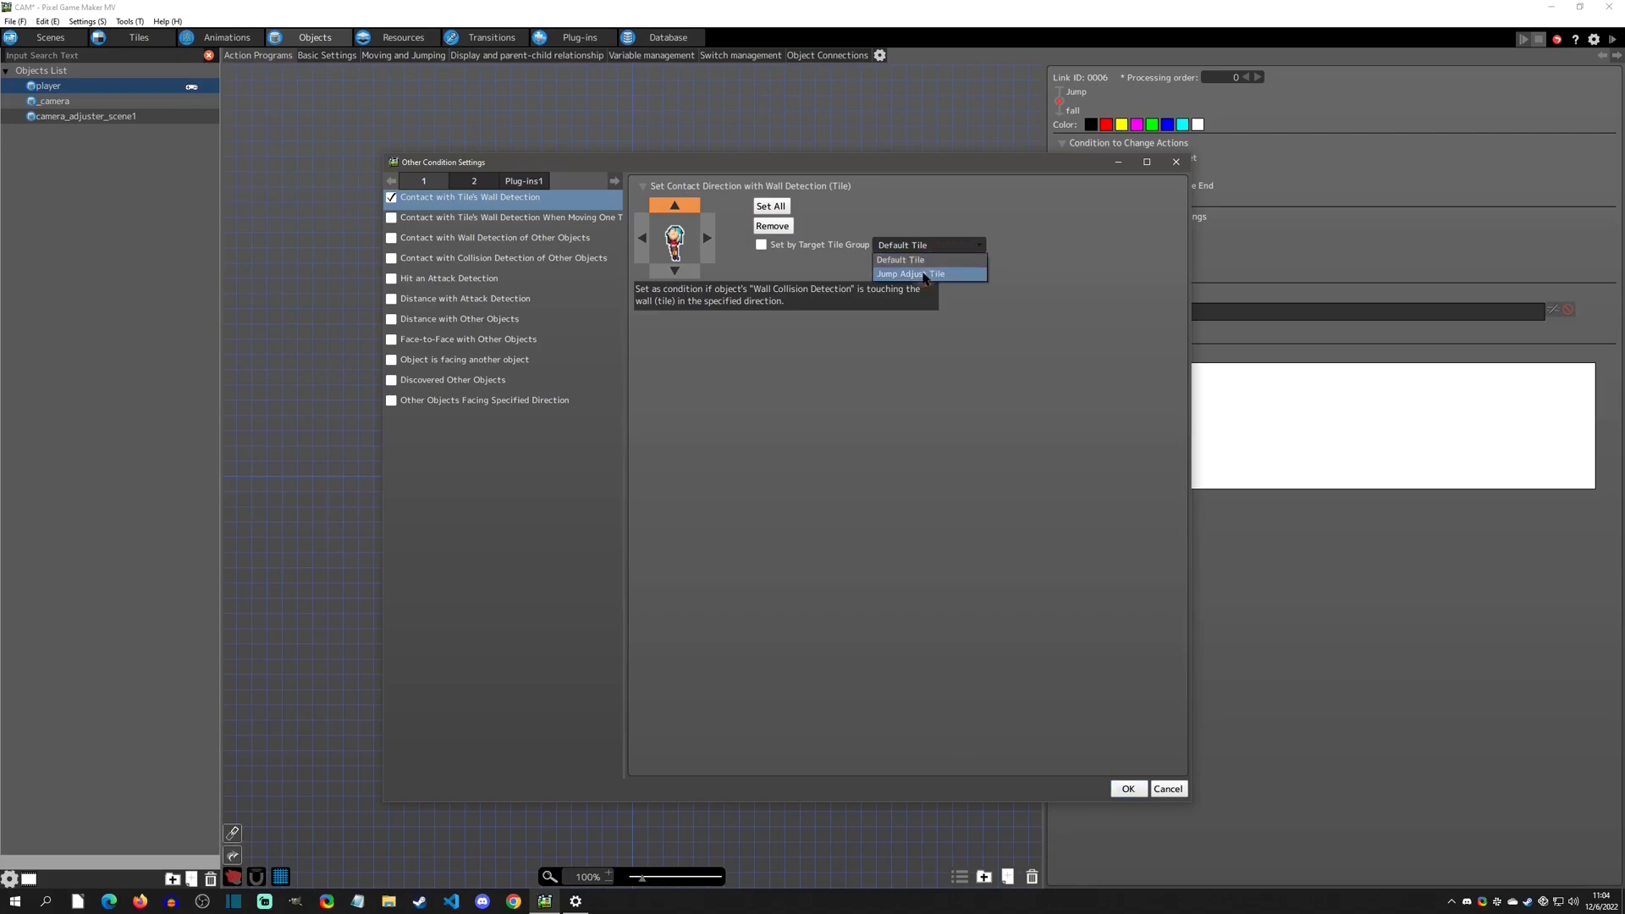
left_click(890, 262)
left_click(892, 245)
left_click(897, 262)
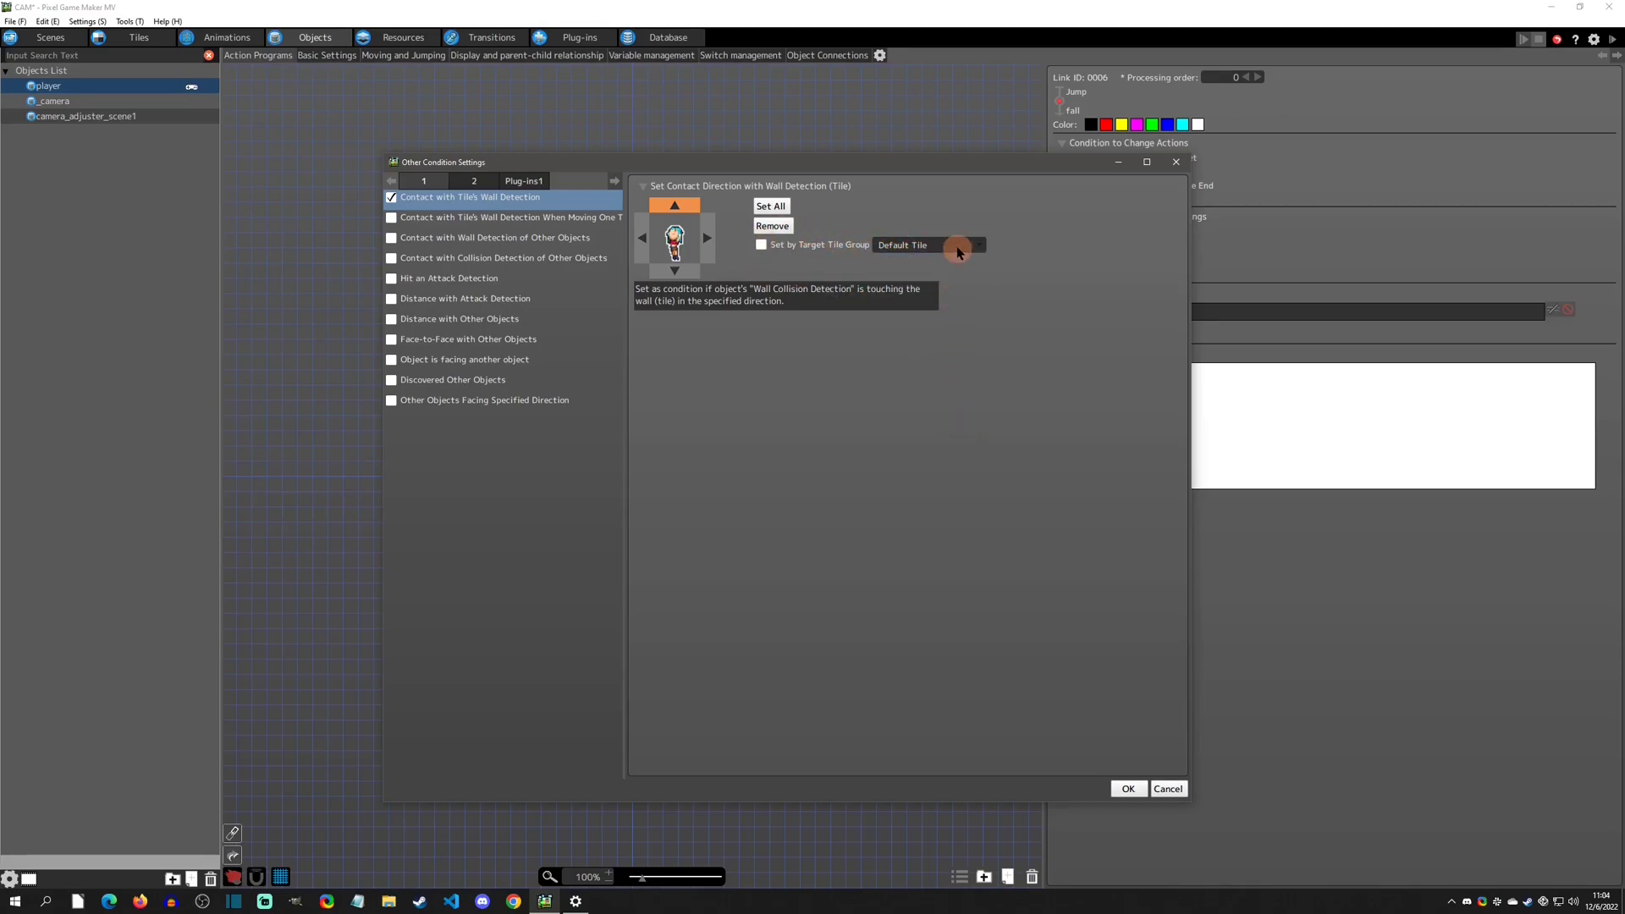
left_click(761, 244)
left_click(1128, 789)
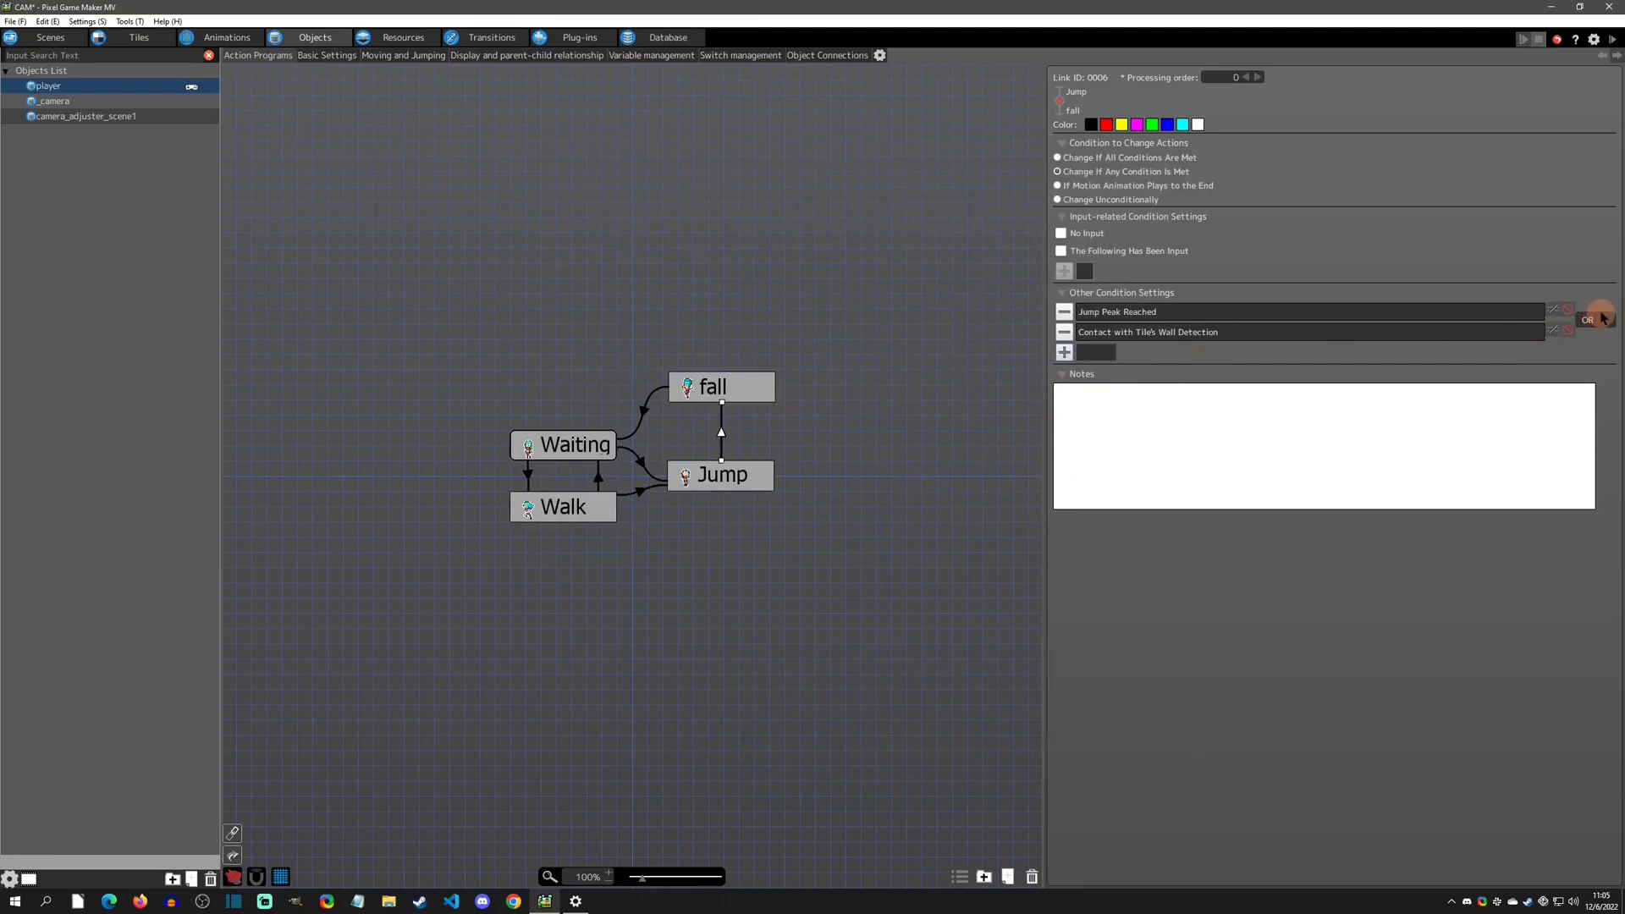
- Review the Jump Peak Reached and tile wall contact conditions on the Jump-to-fall link
left_click(1133, 312)
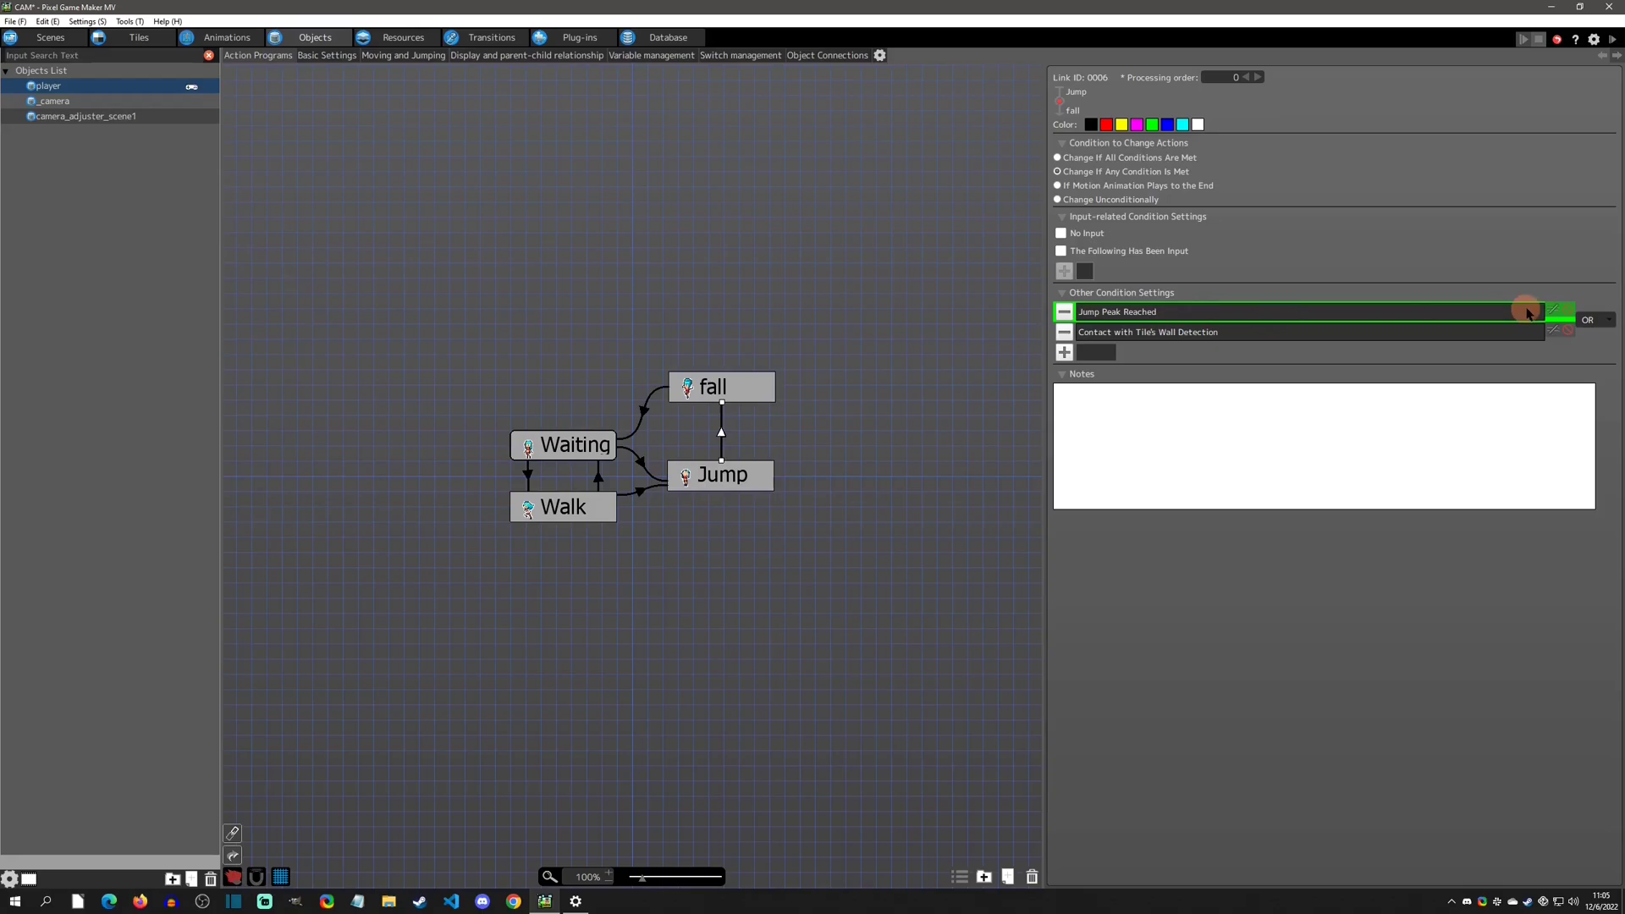
left_click(1180, 332)
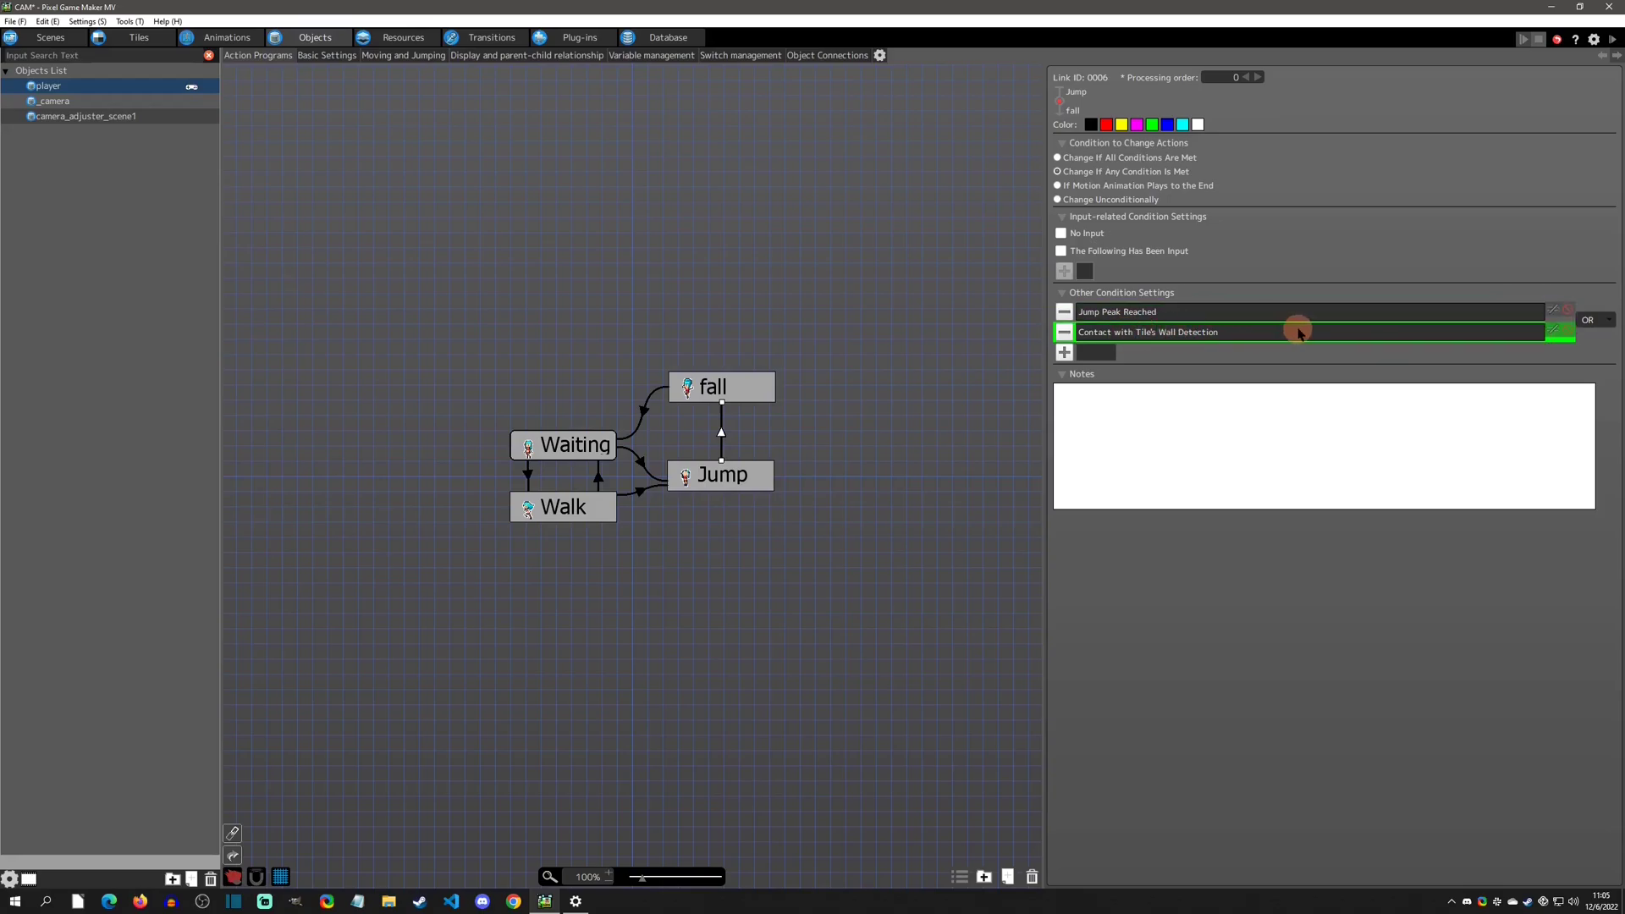
double_click(1125, 333)
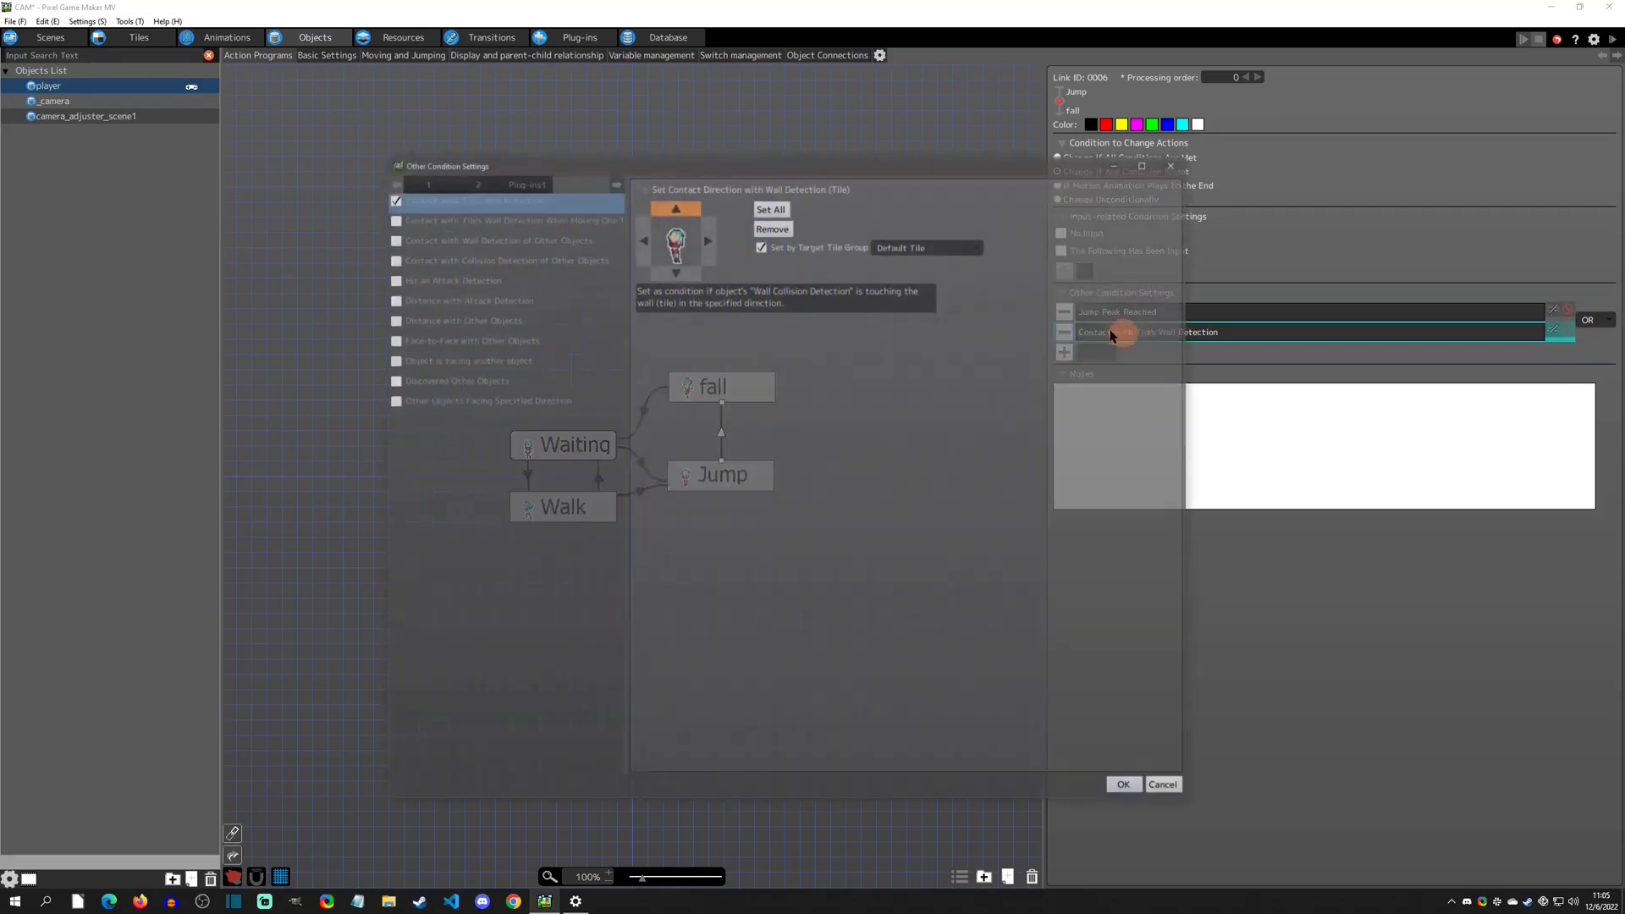
left_click(1128, 788)
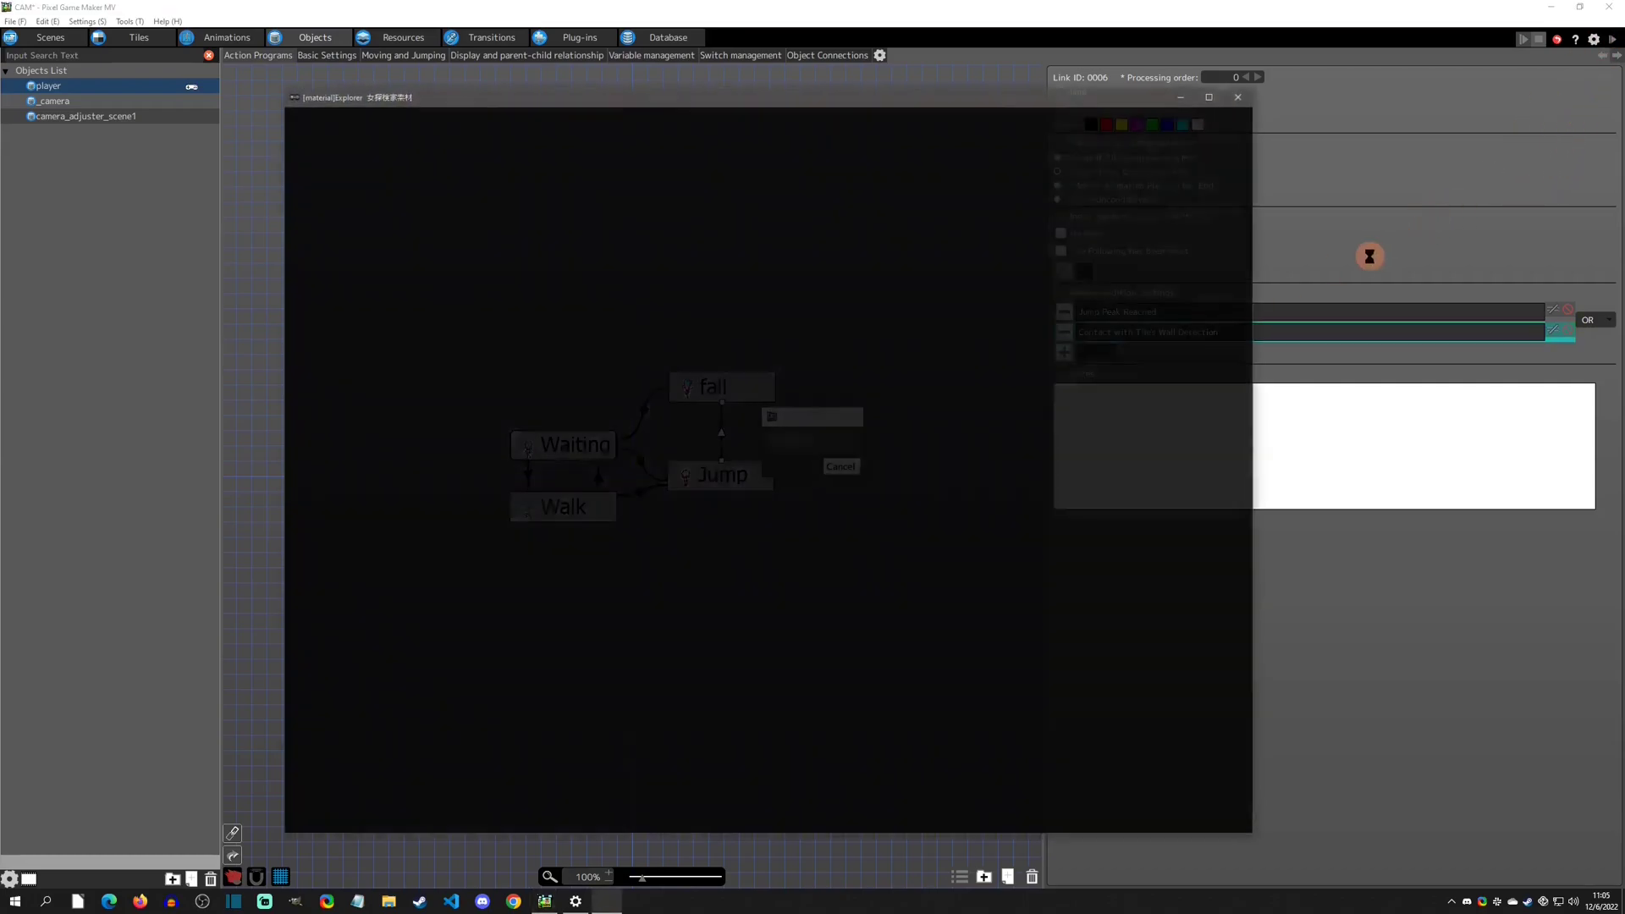
- Test-play the scene, jumping near the floating platform's left dark corner and beneath its underside
key("Left")
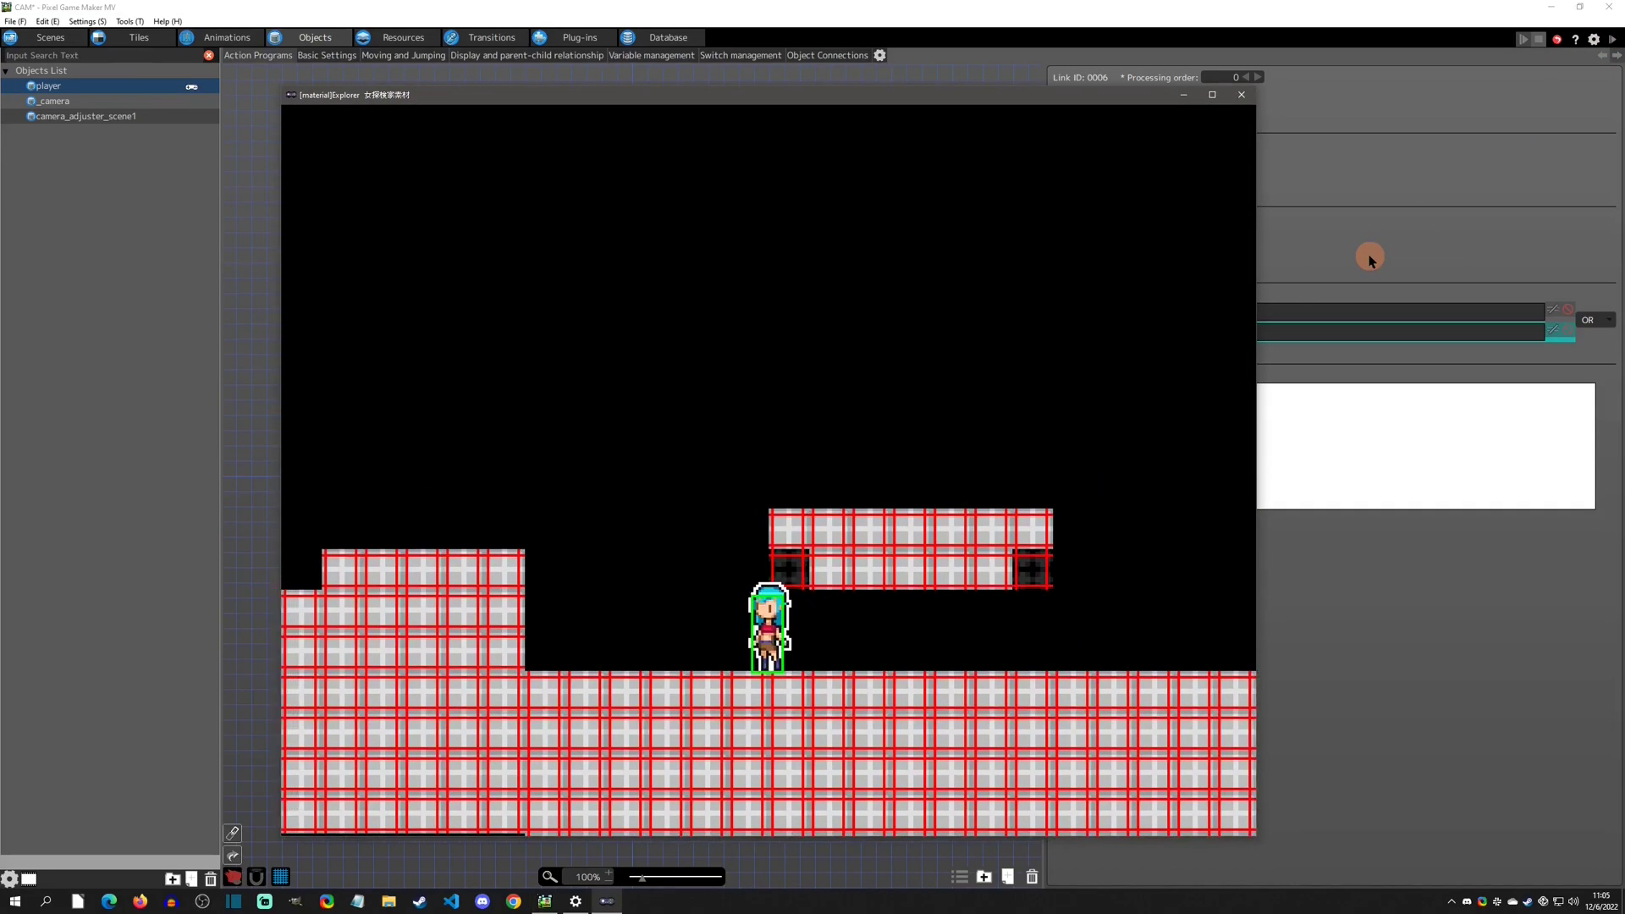
key("z")
key("Right")
key("Left")
key("z")
key("Left")
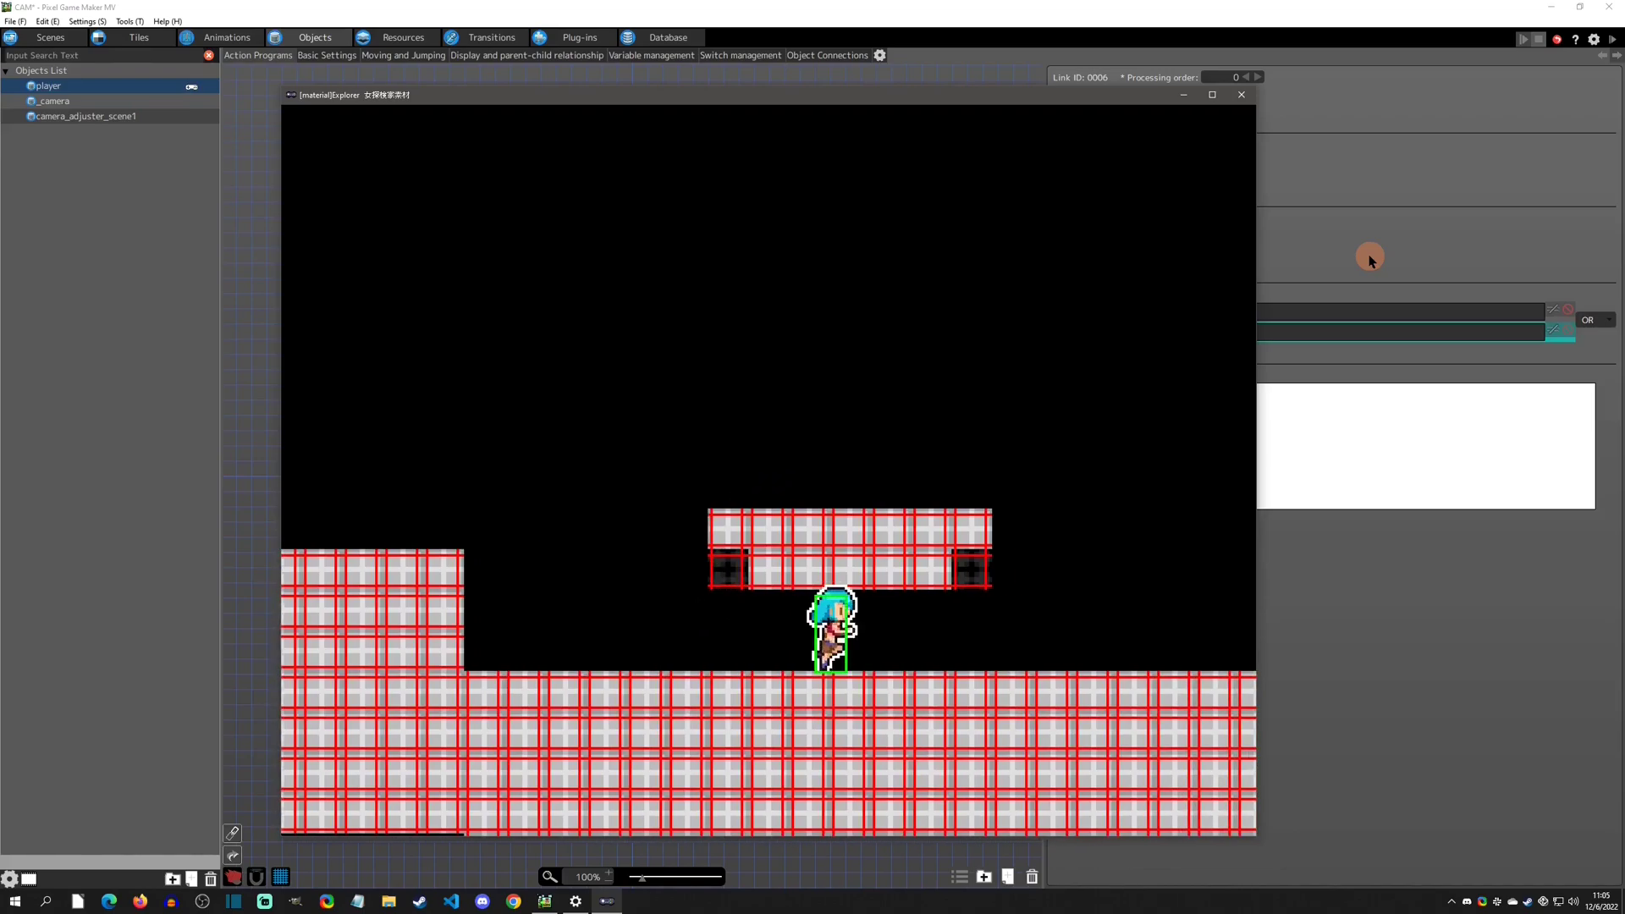
key("Right")
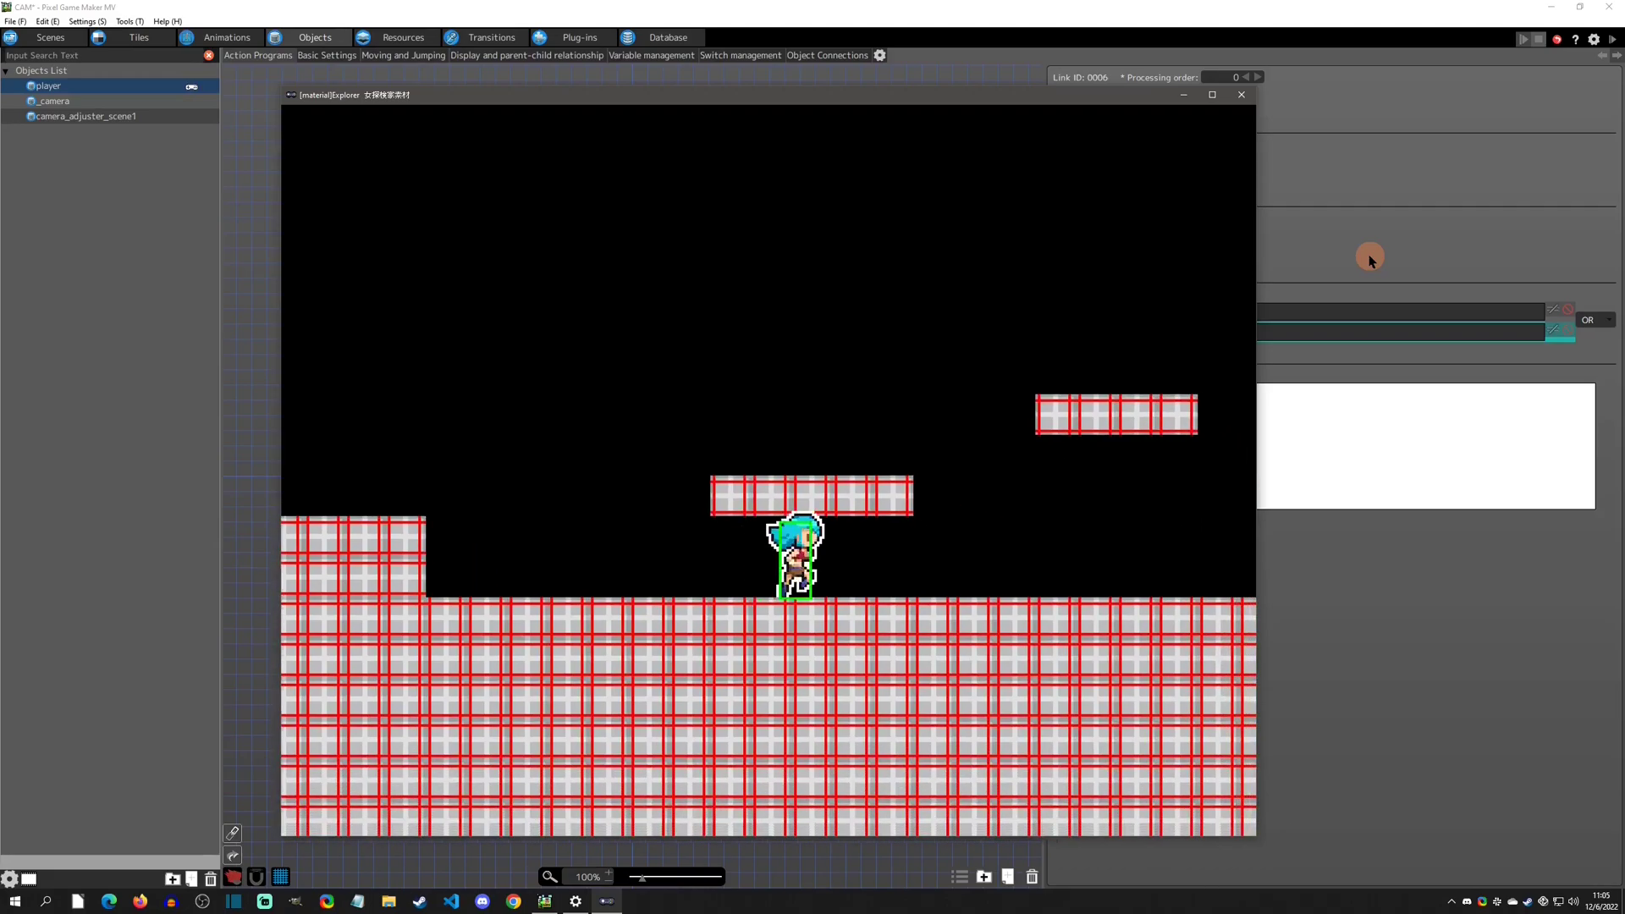
- Test jumps under the floating platform's right dark corner from slightly different horizontal positions
key("Left")
key("Left")
key("space")
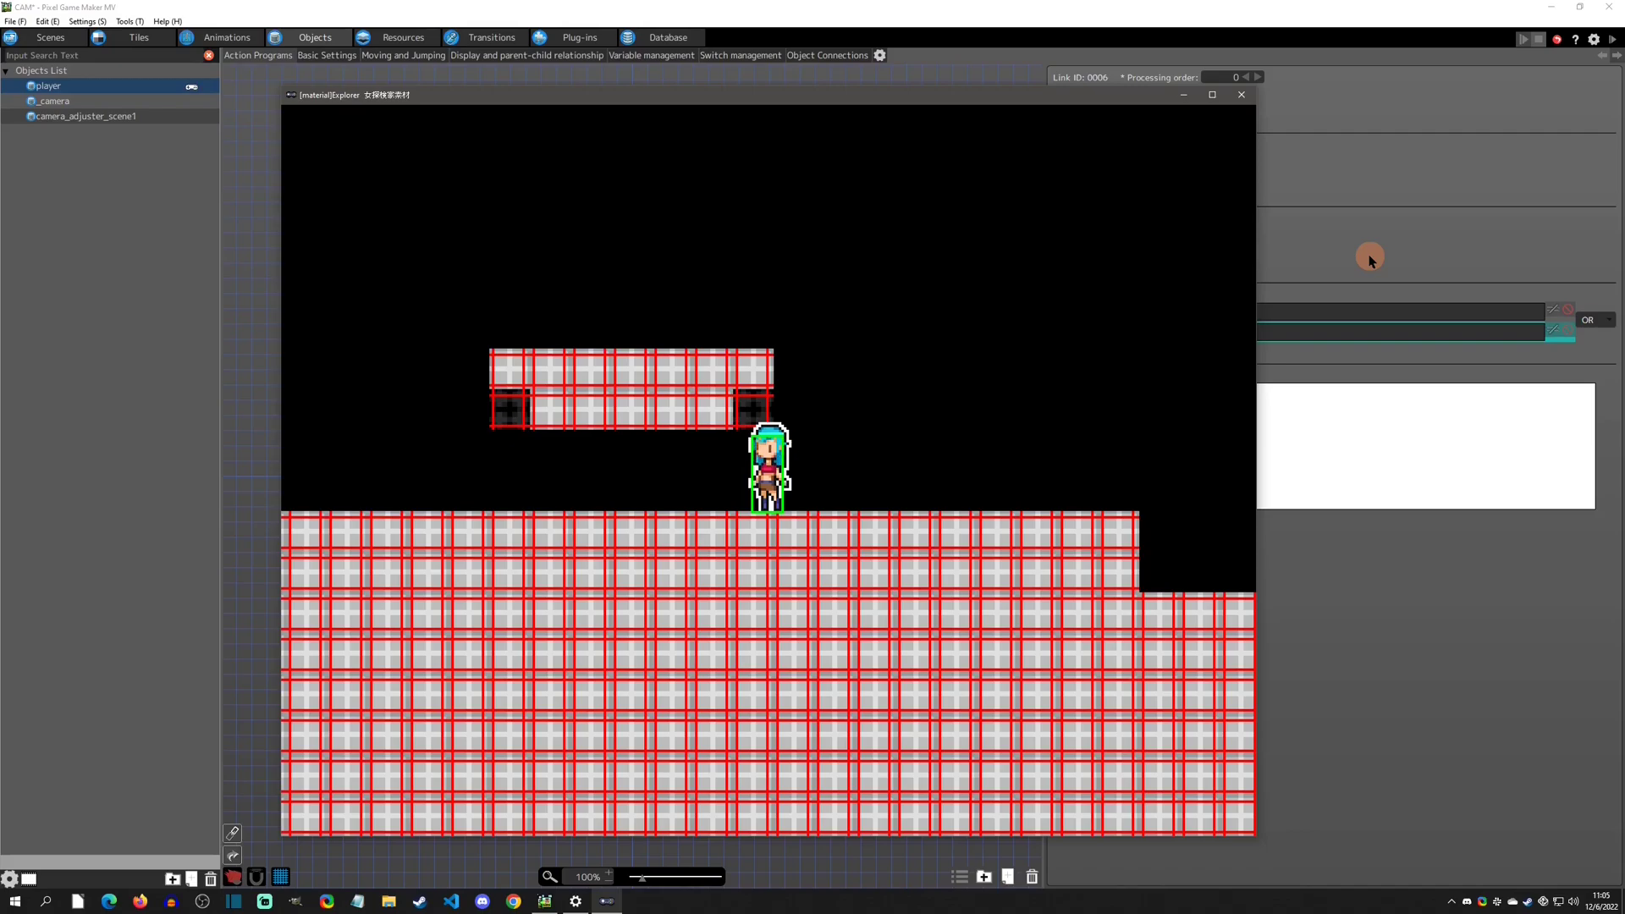
key("Left")
key("Right")
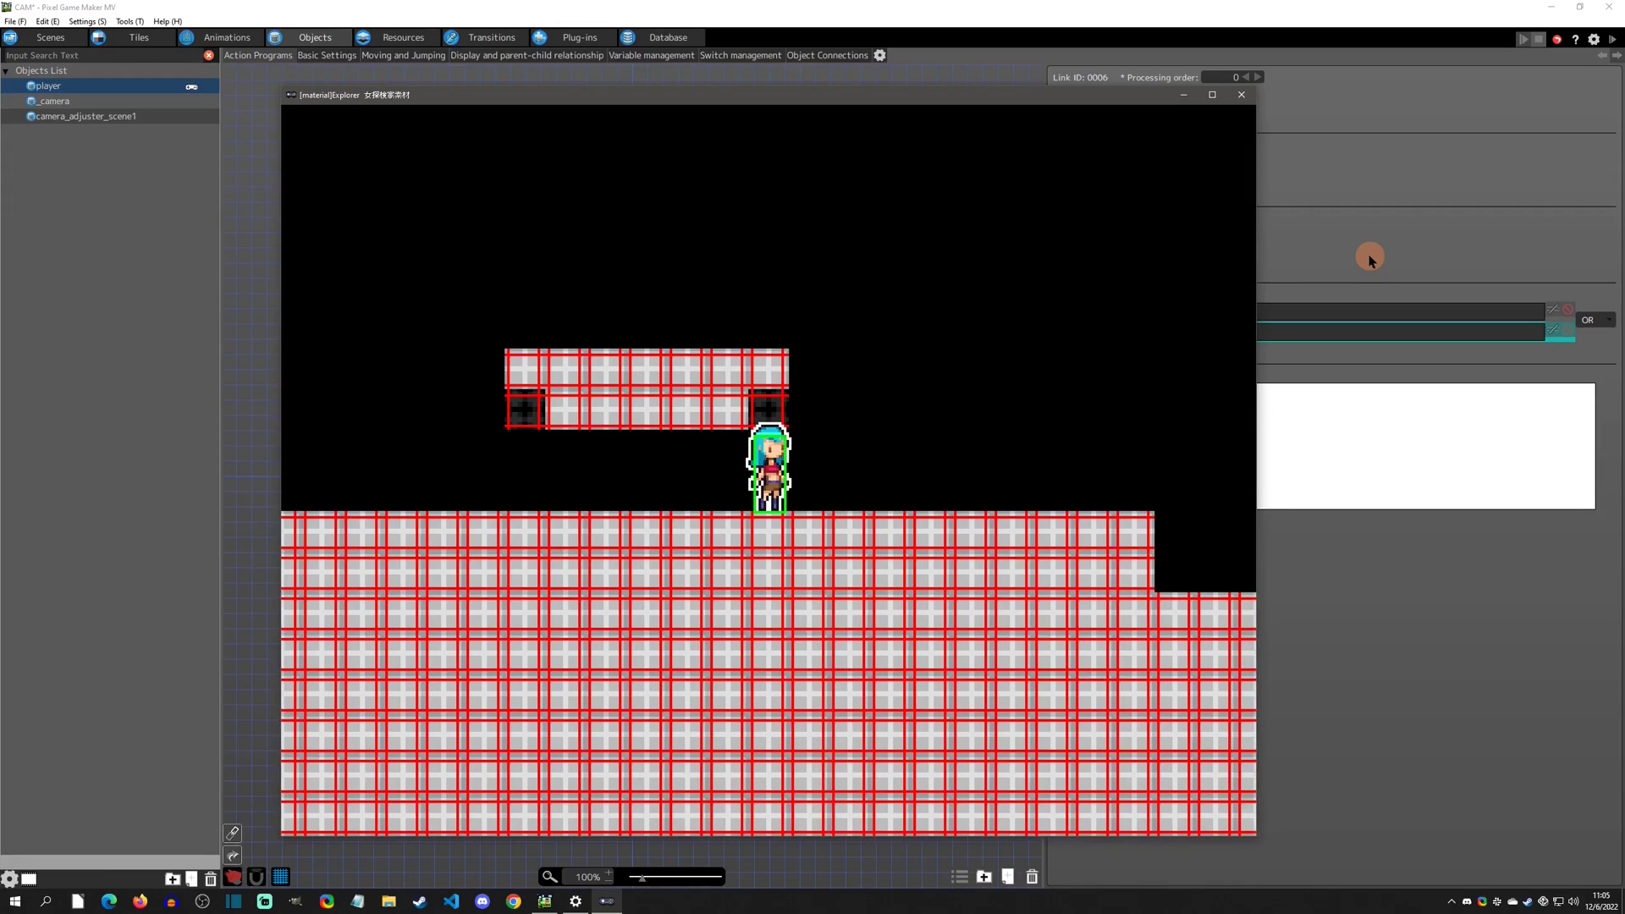
key("Left")
key("Right")
key("space")
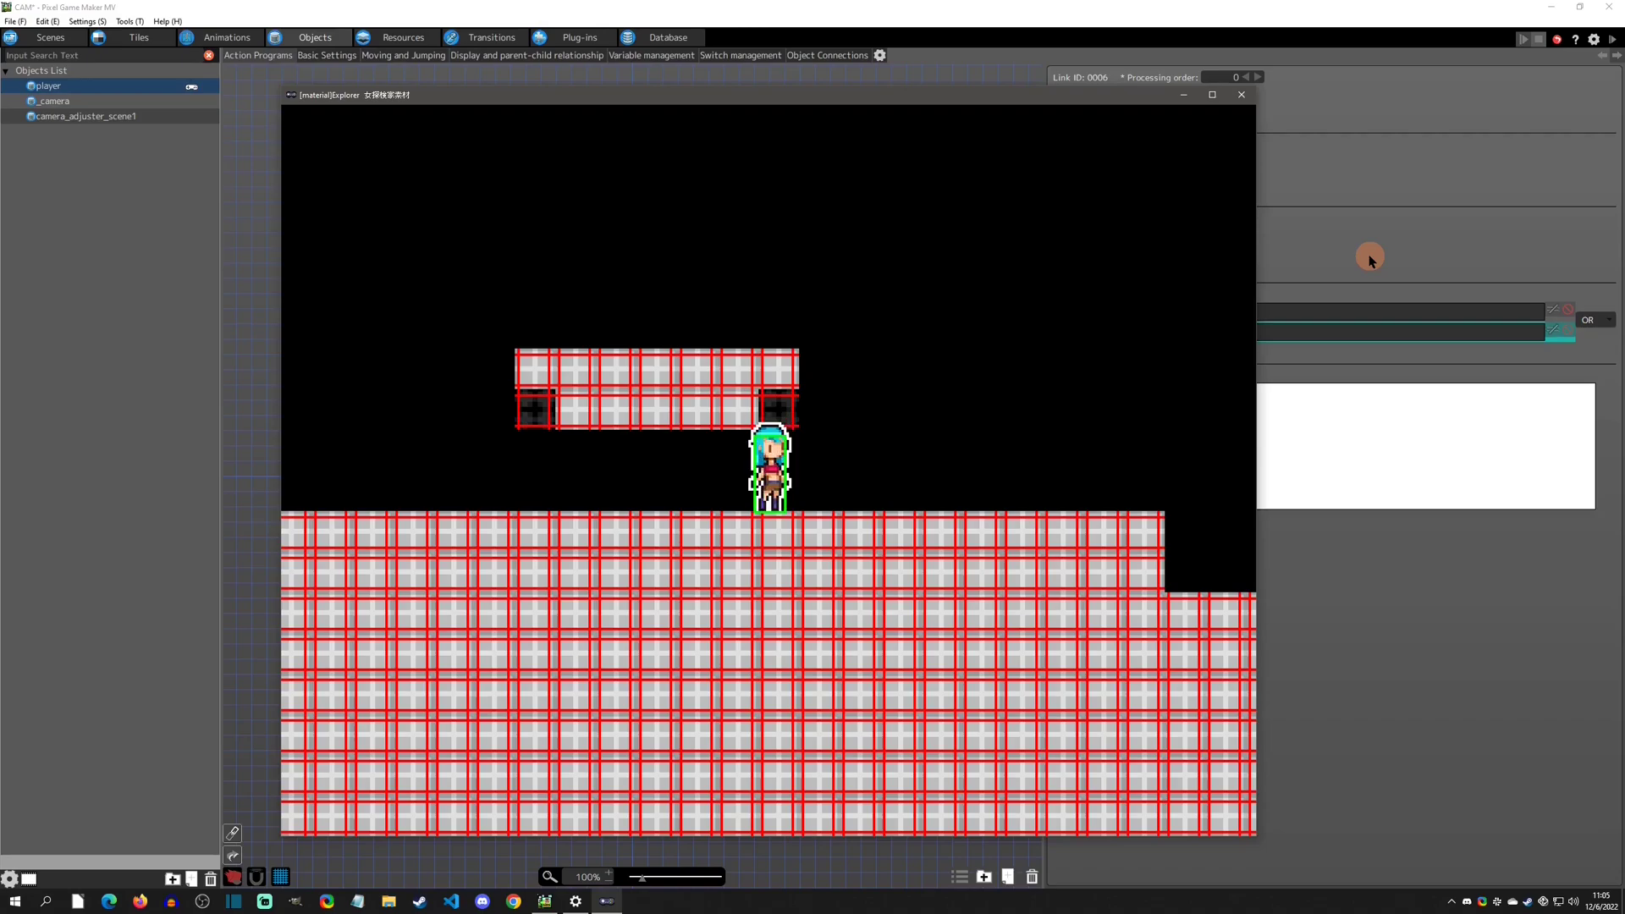
key("Left")
key("Right")
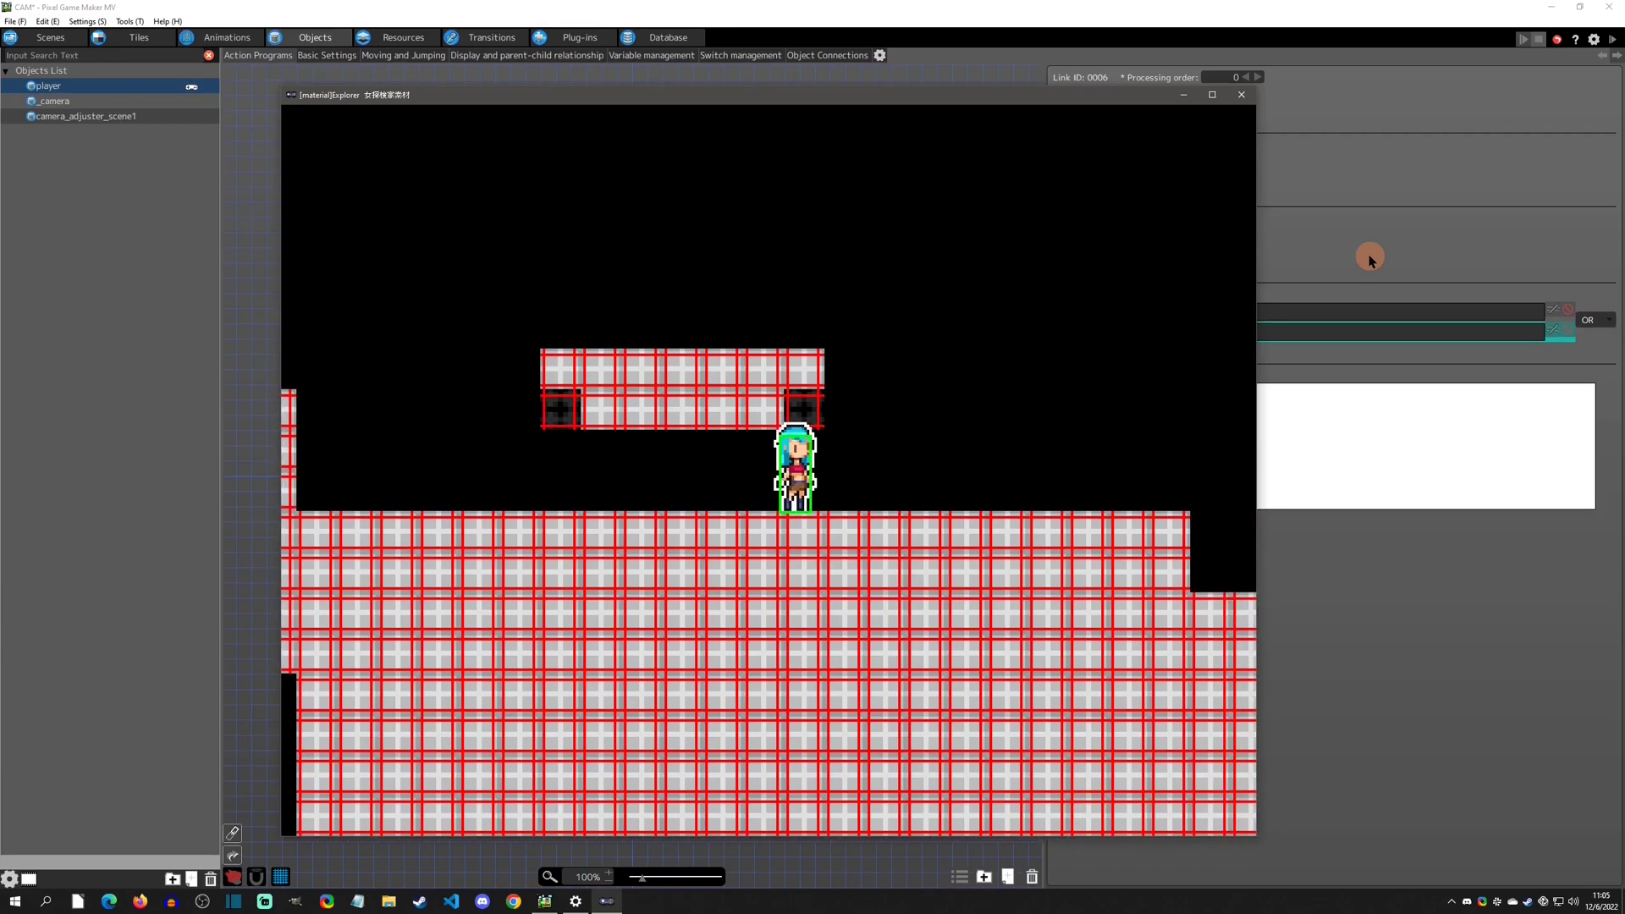
key("Left")
key("Right")
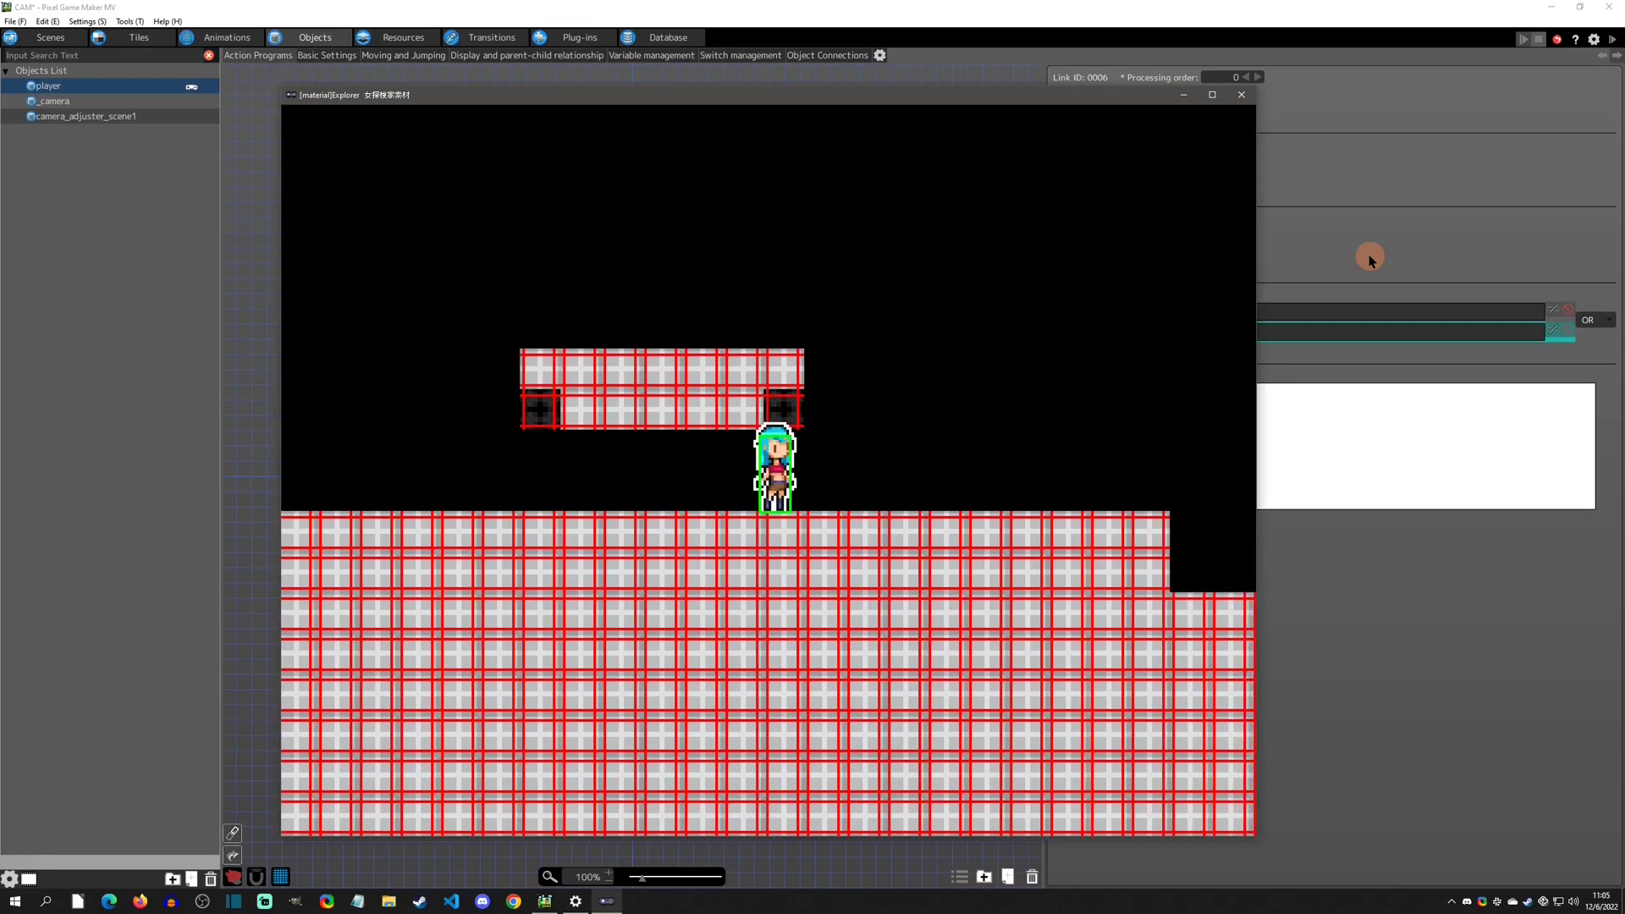
key("Left")
key("Right")
key("Left")
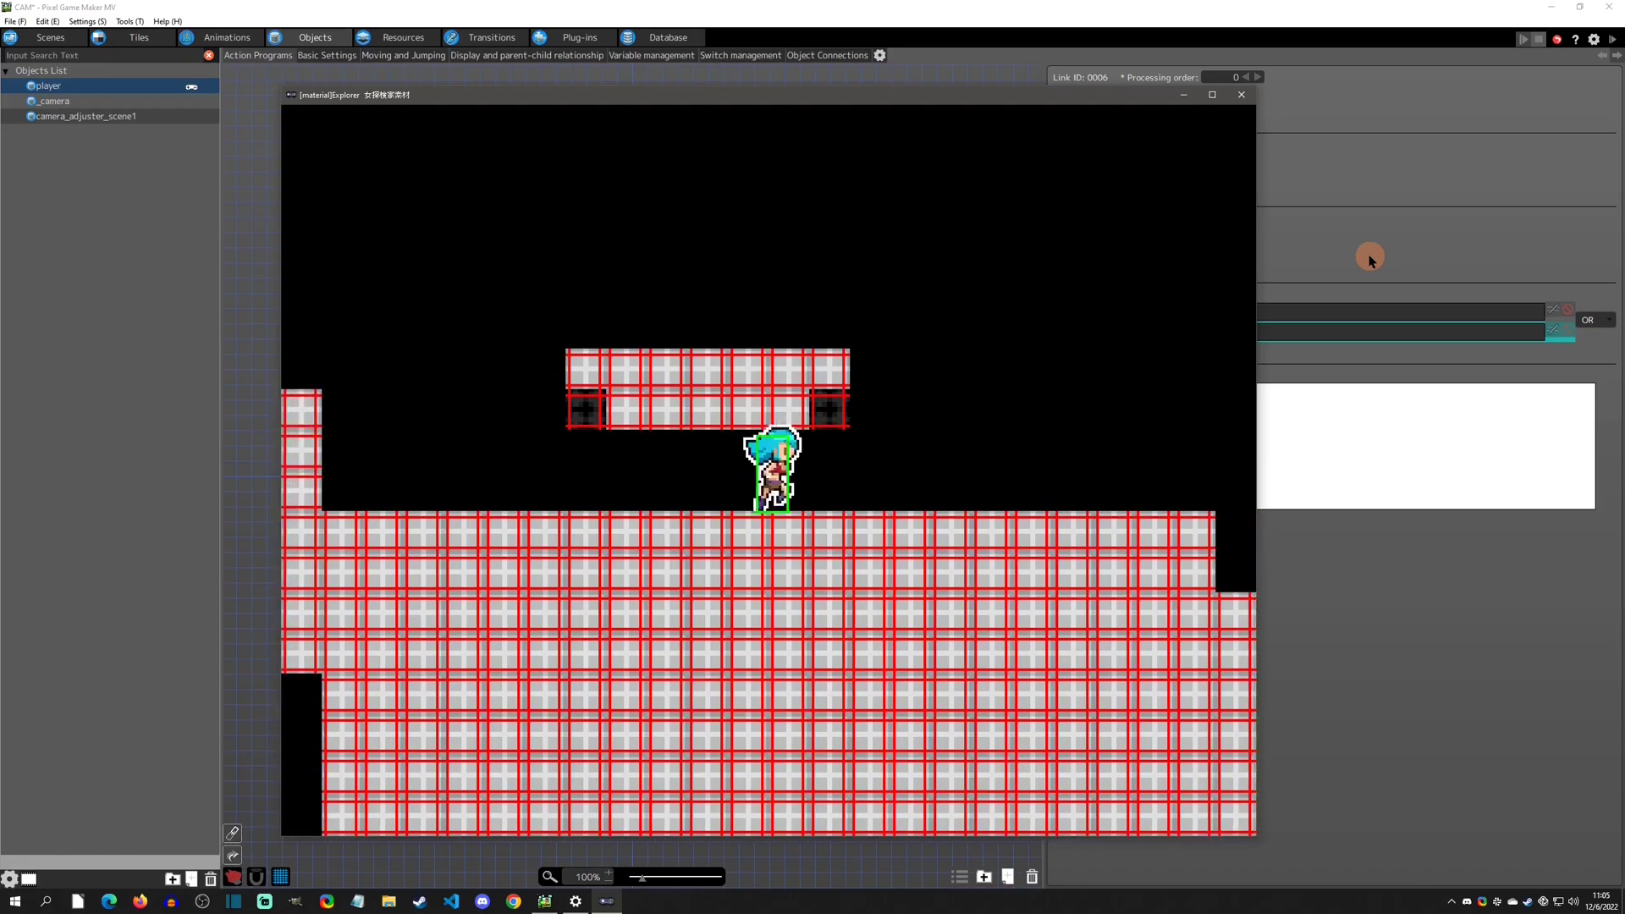
key("Right")
key("Left")
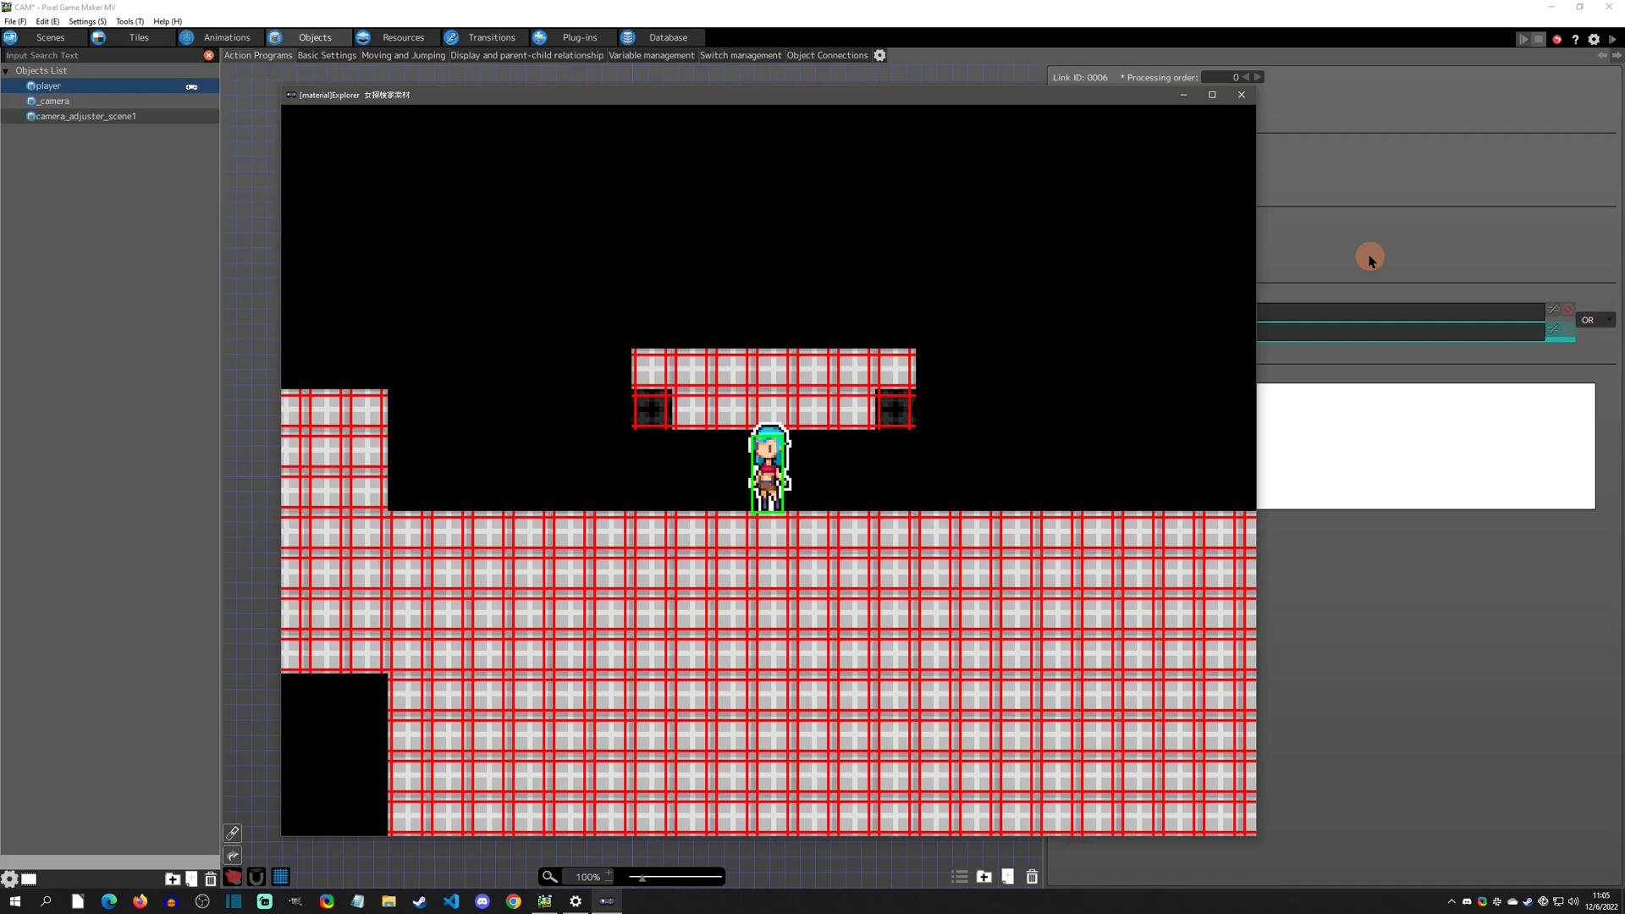
- Test jumps around the platform's left dark corner, its middle underside and up onto its top
key("Left")
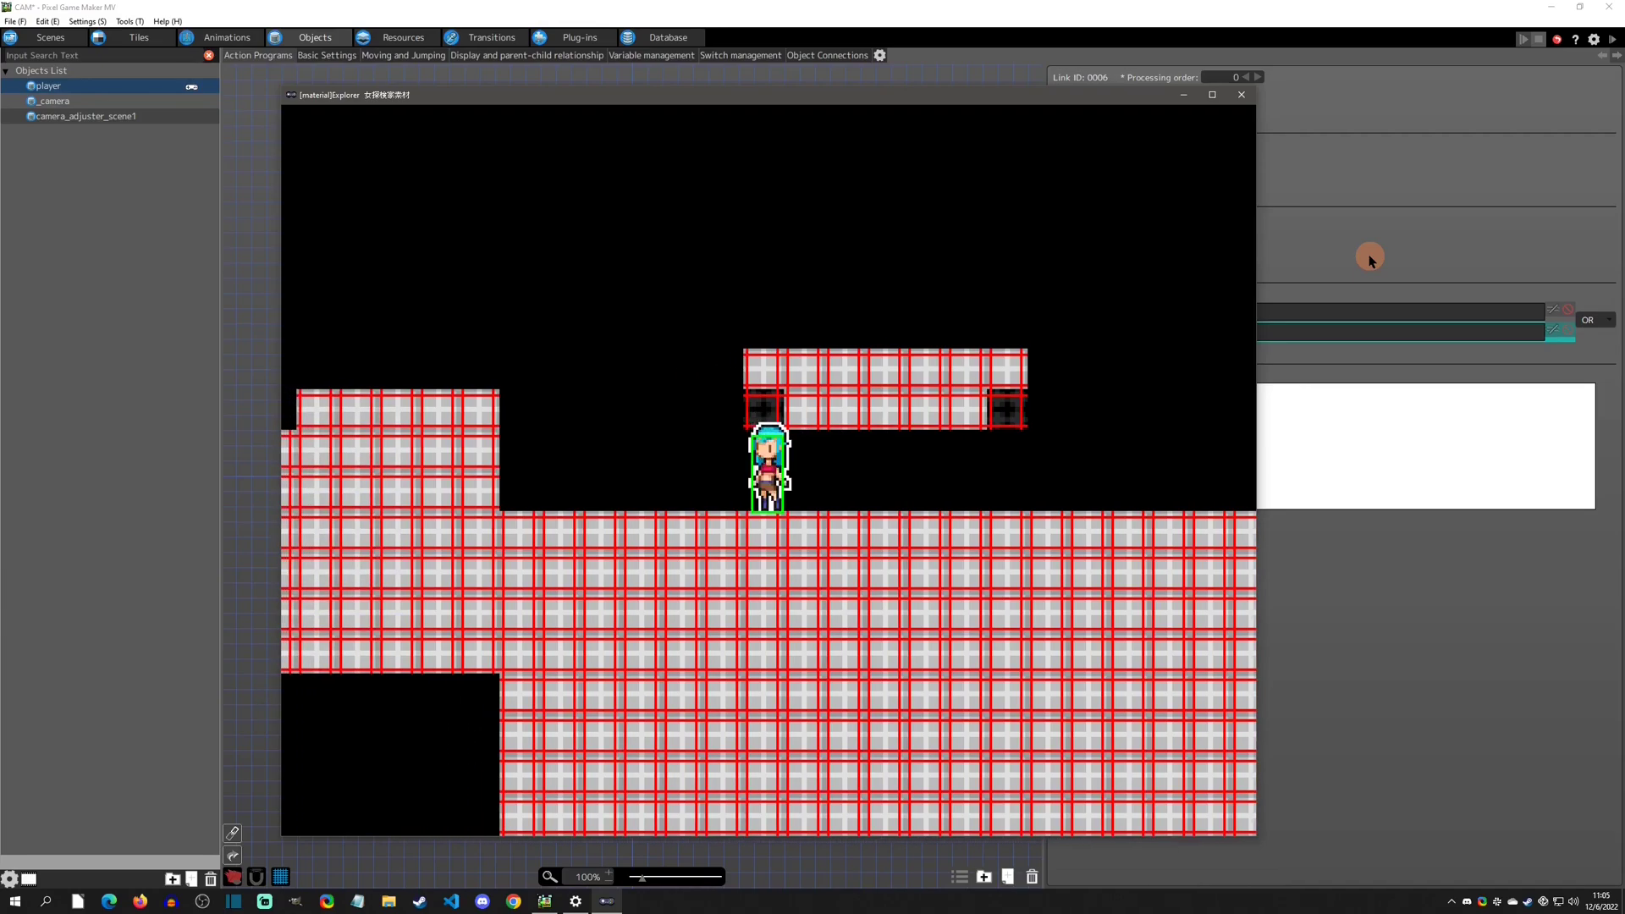
key("Left")
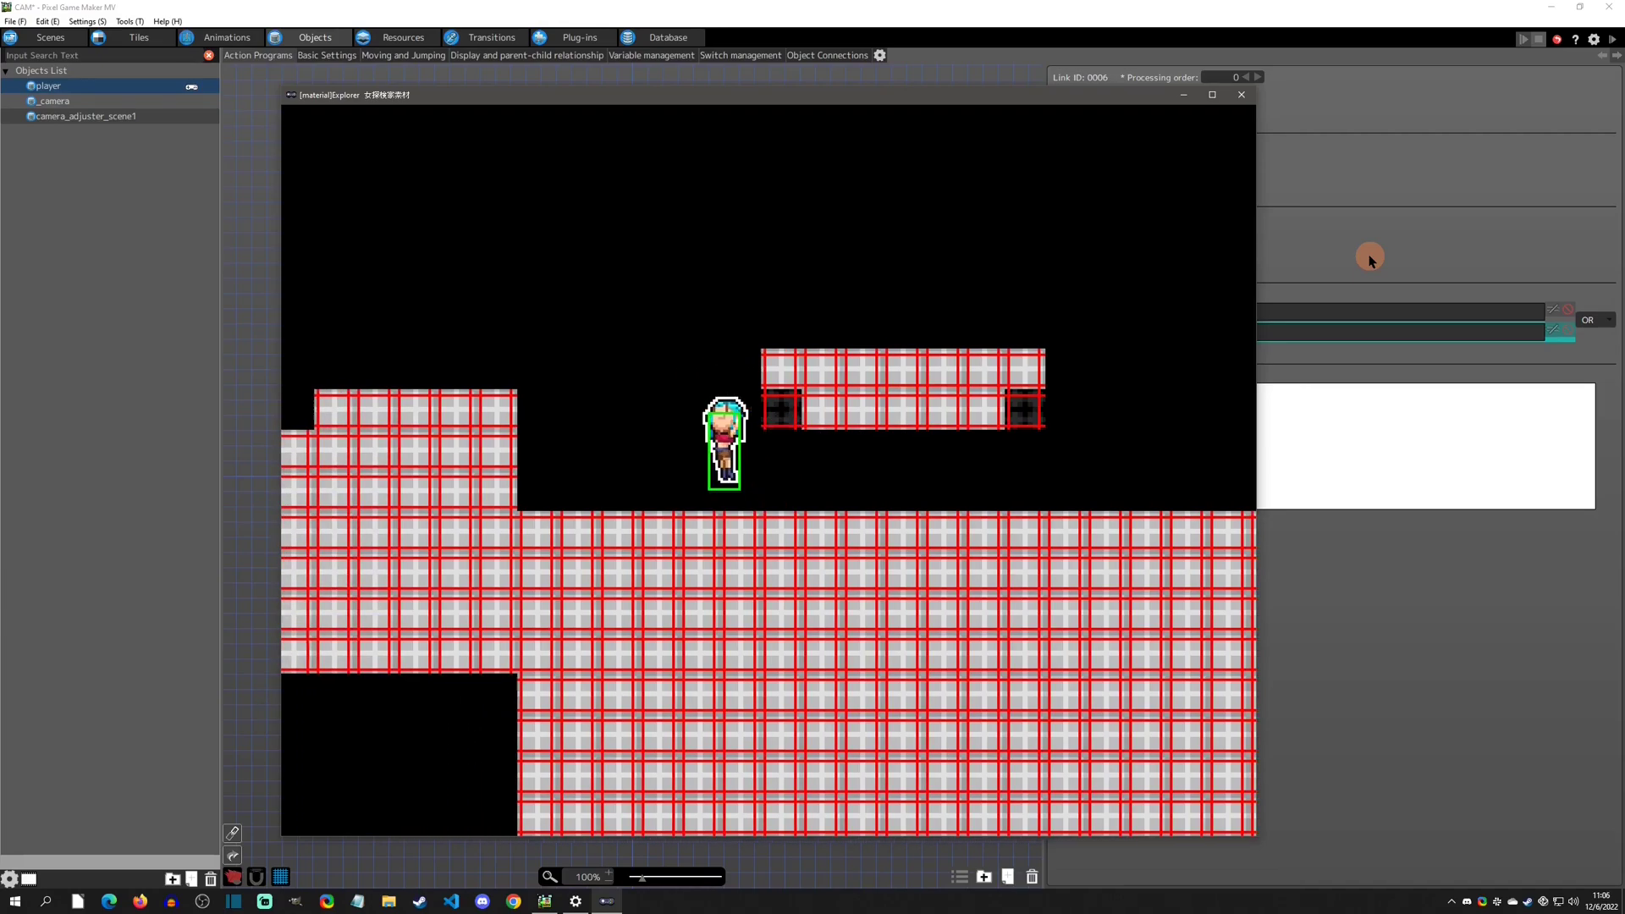
key("Left")
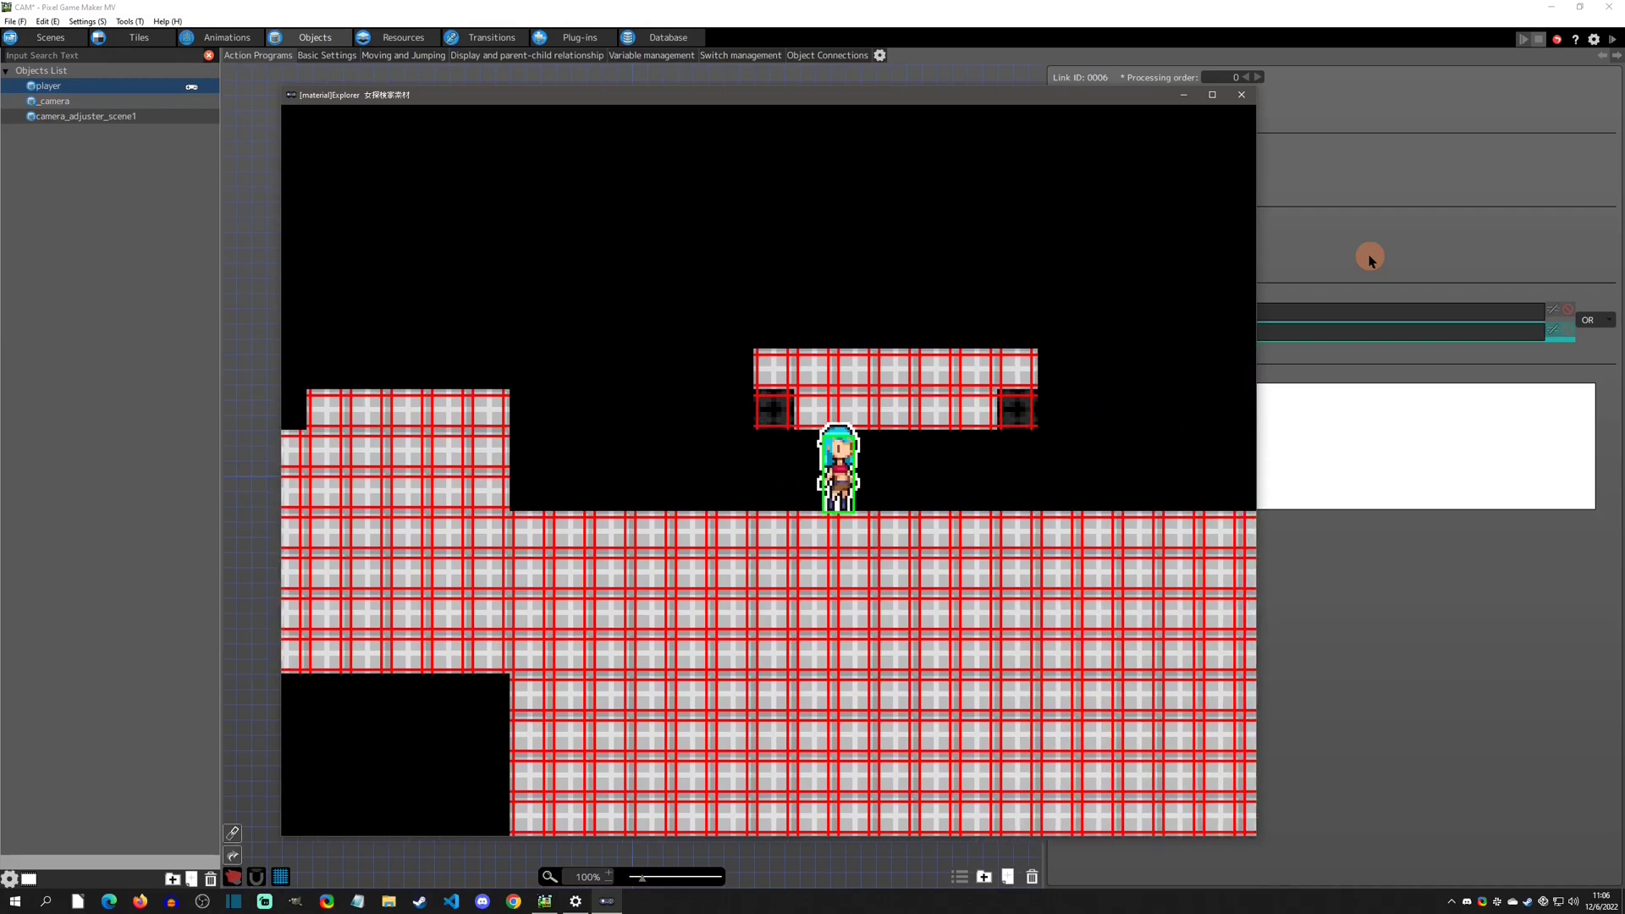
key("space")
key("Left")
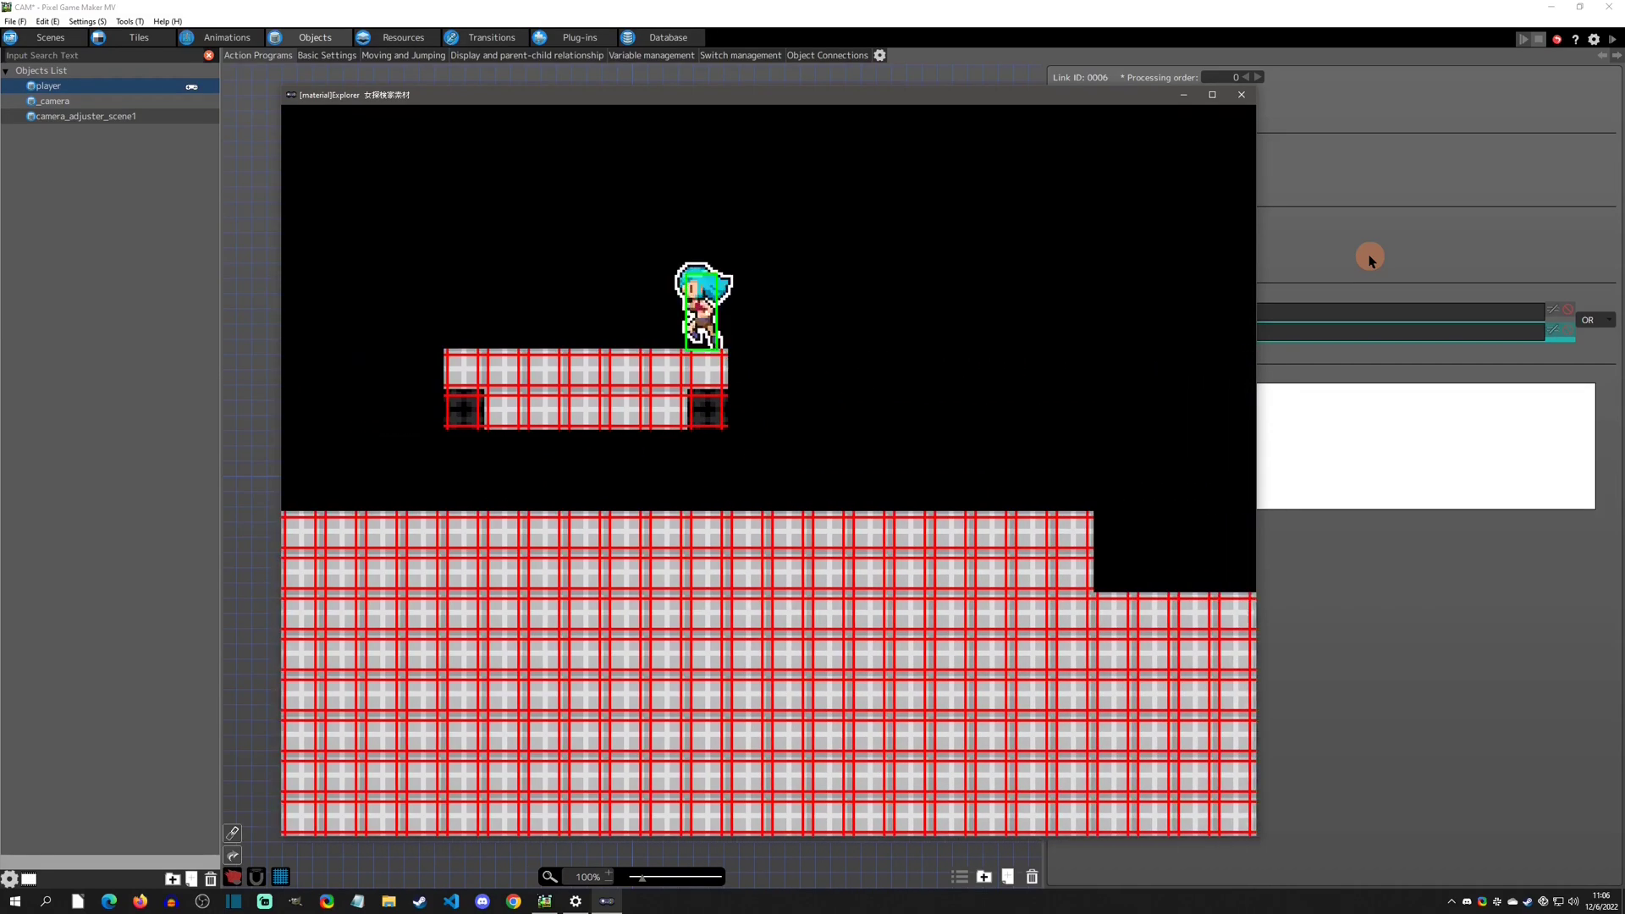
key("Right")
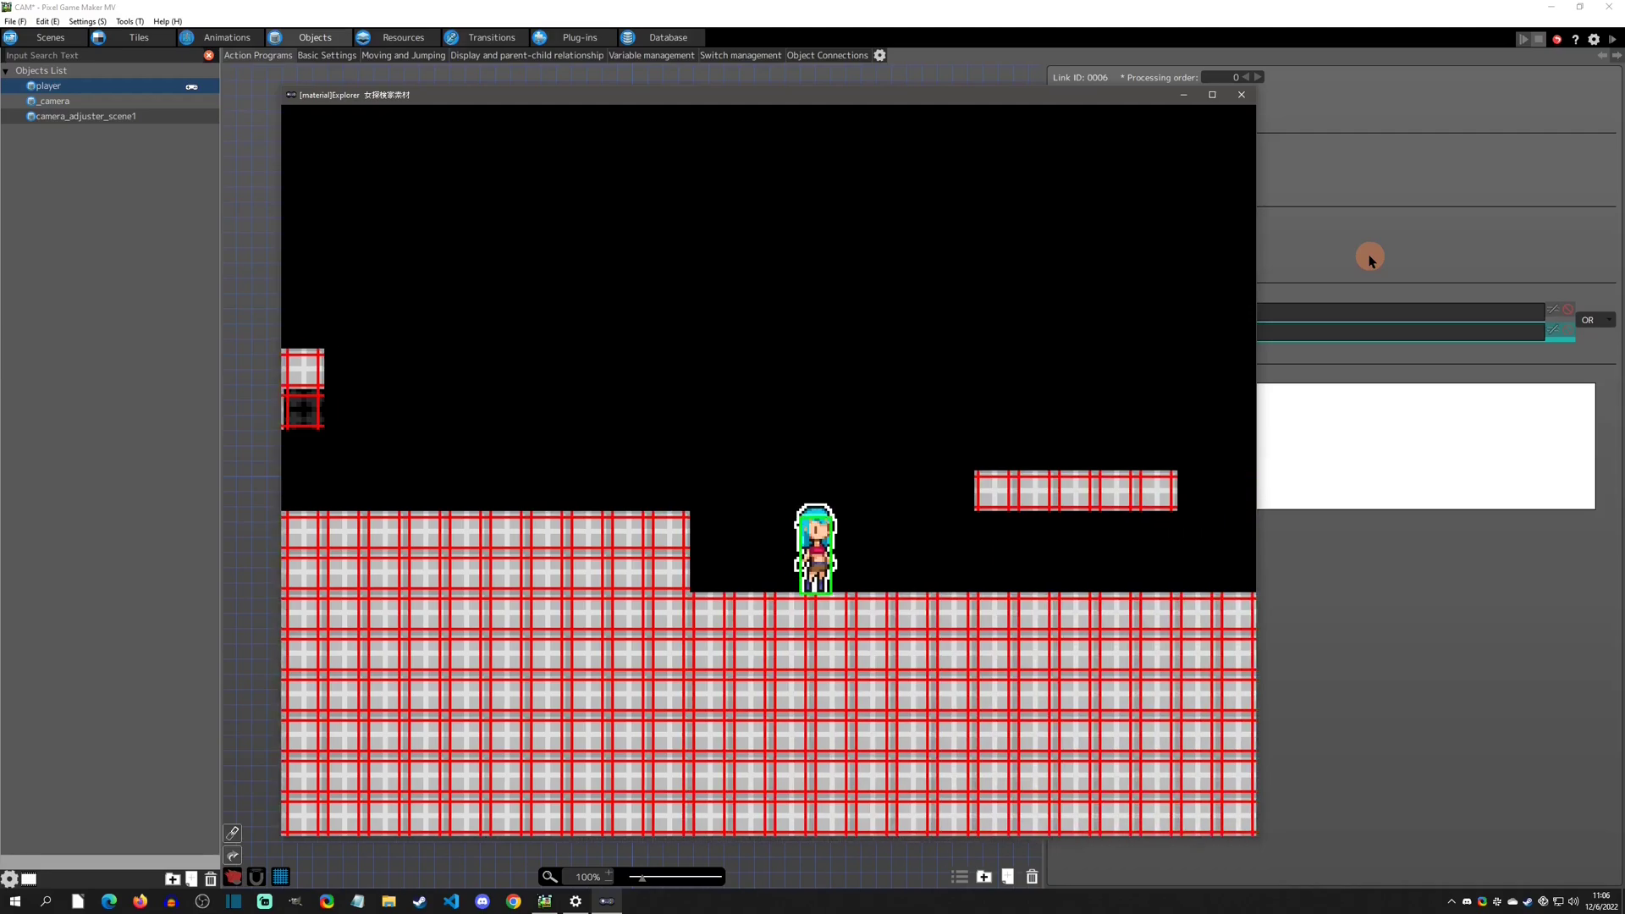
key("Left")
key("space")
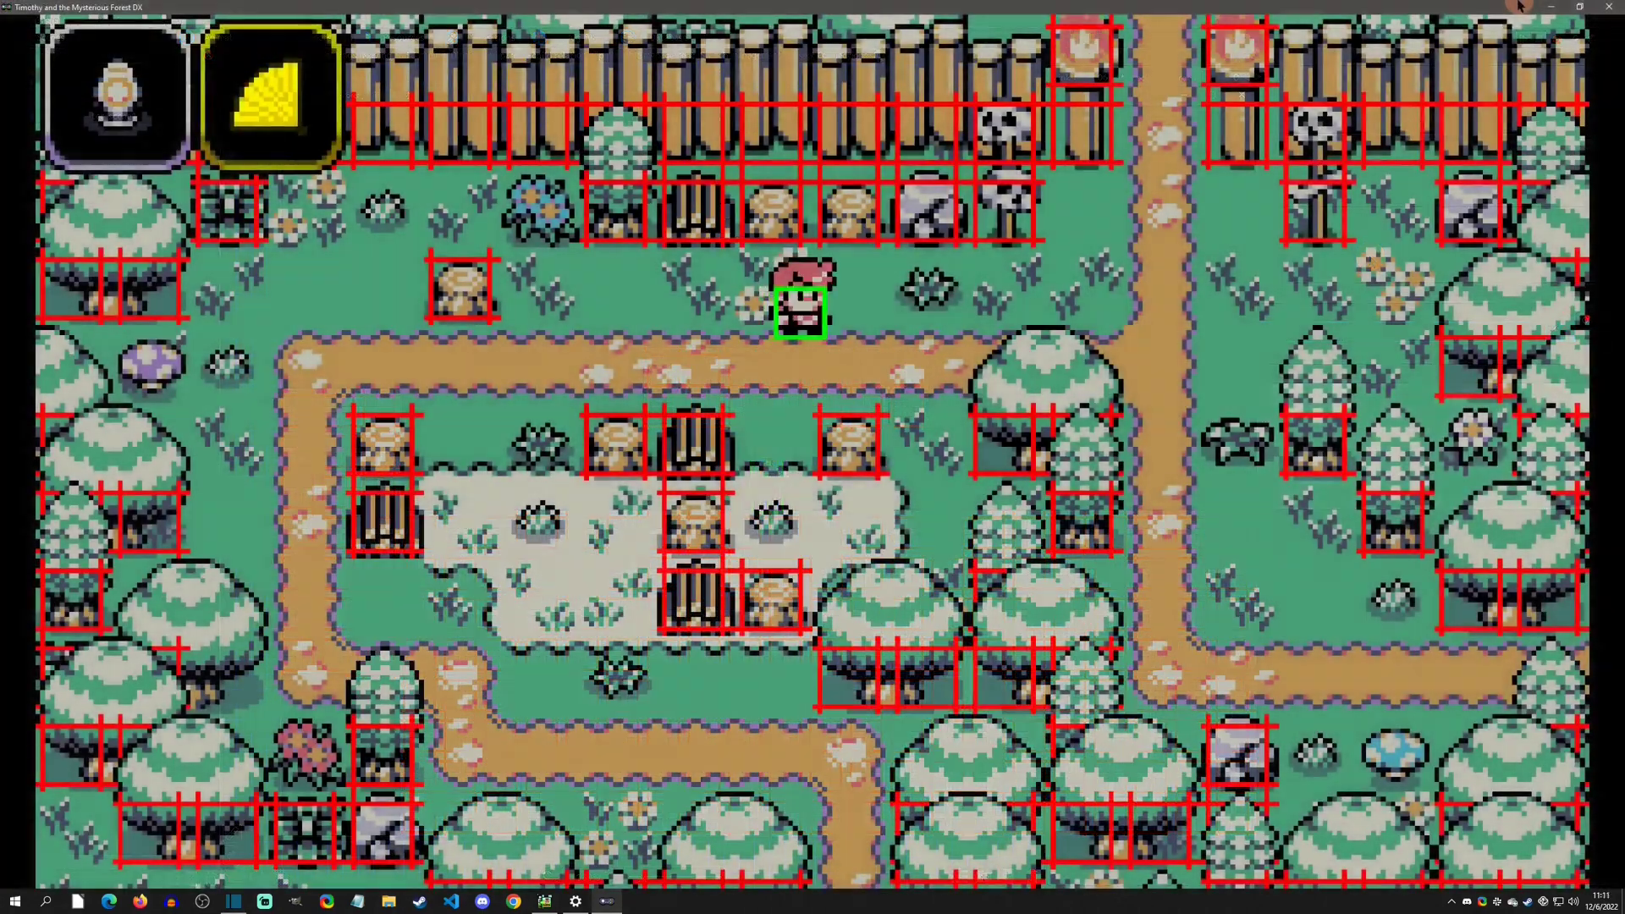
- Walk the character around the trees and stumps in the top-down forest game to check collision adjustment at tile edges
key("Right")
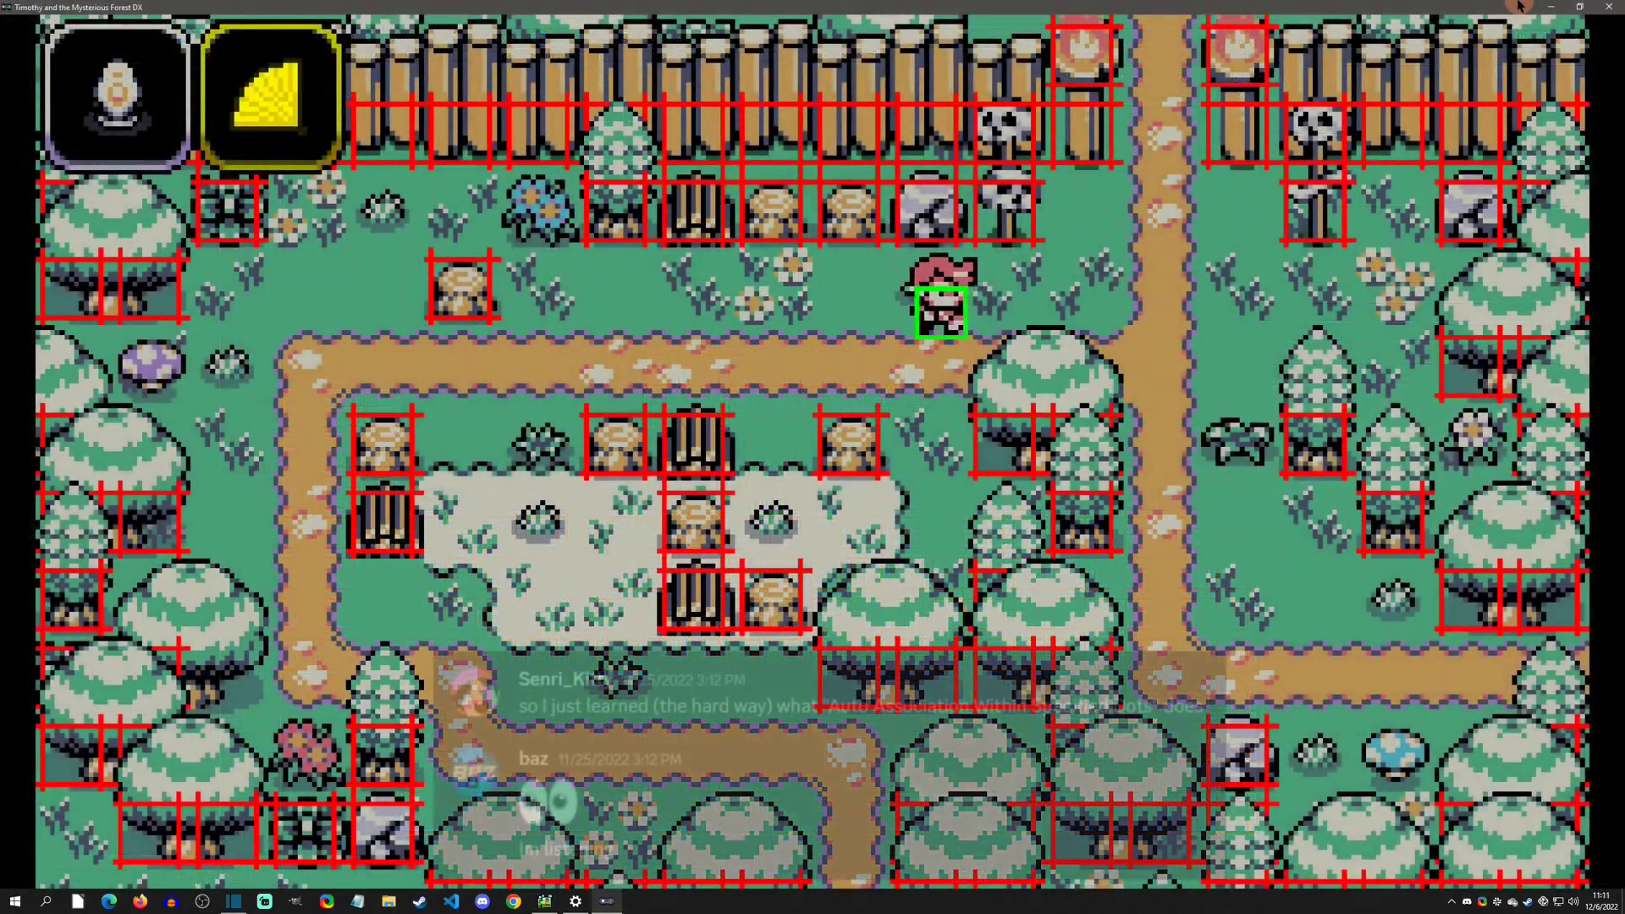
key("Down")
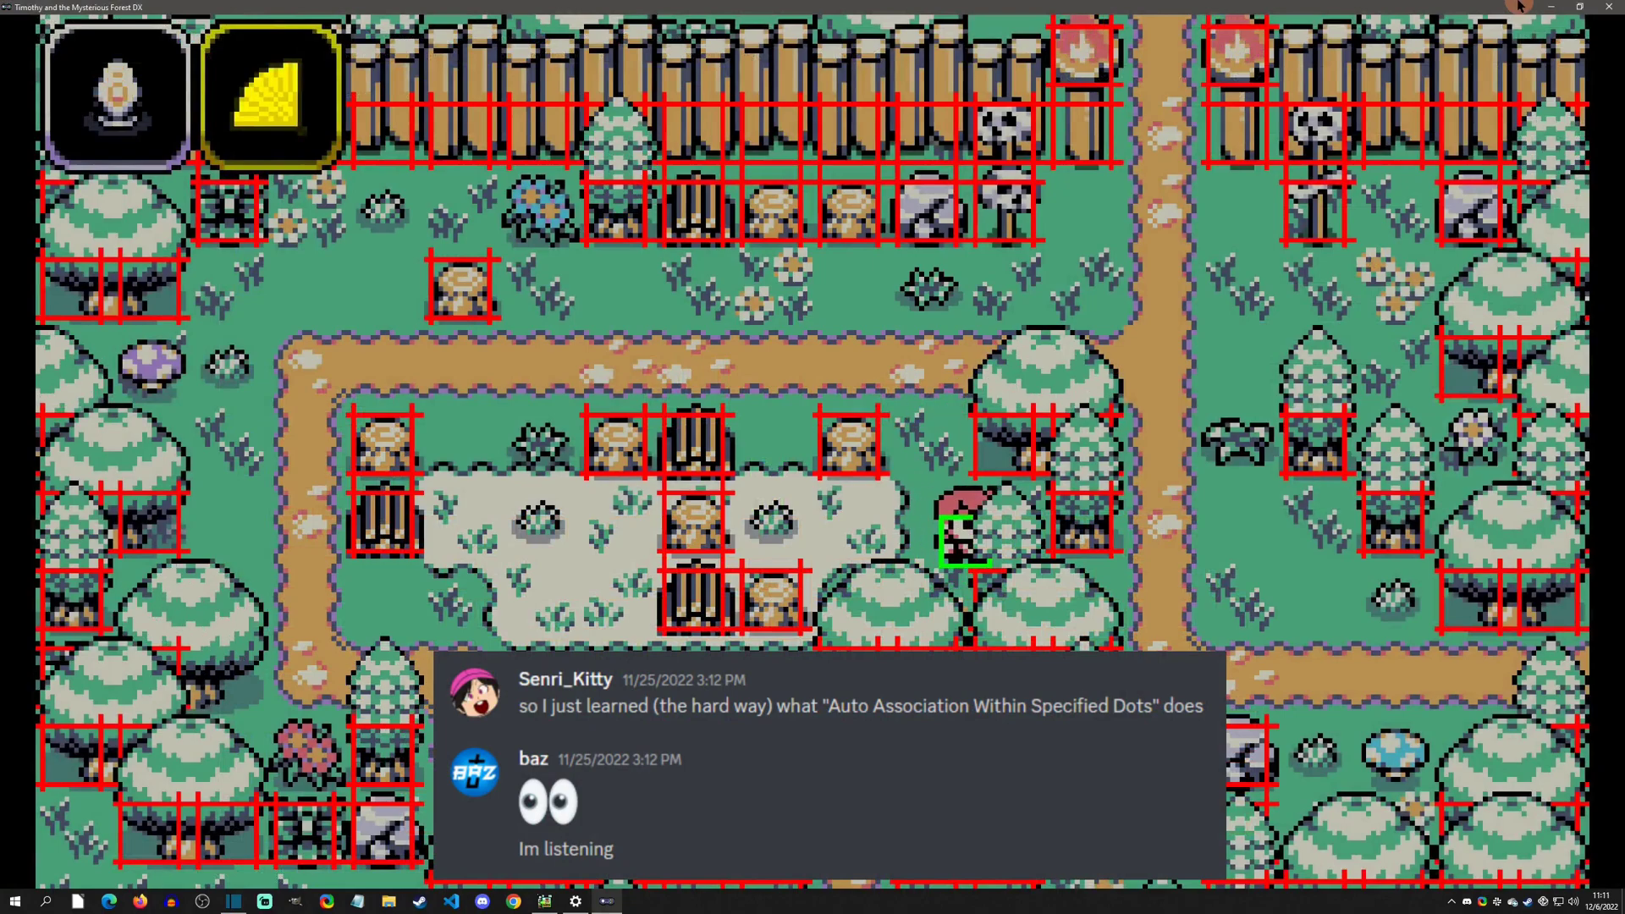
key("Up")
key("Left")
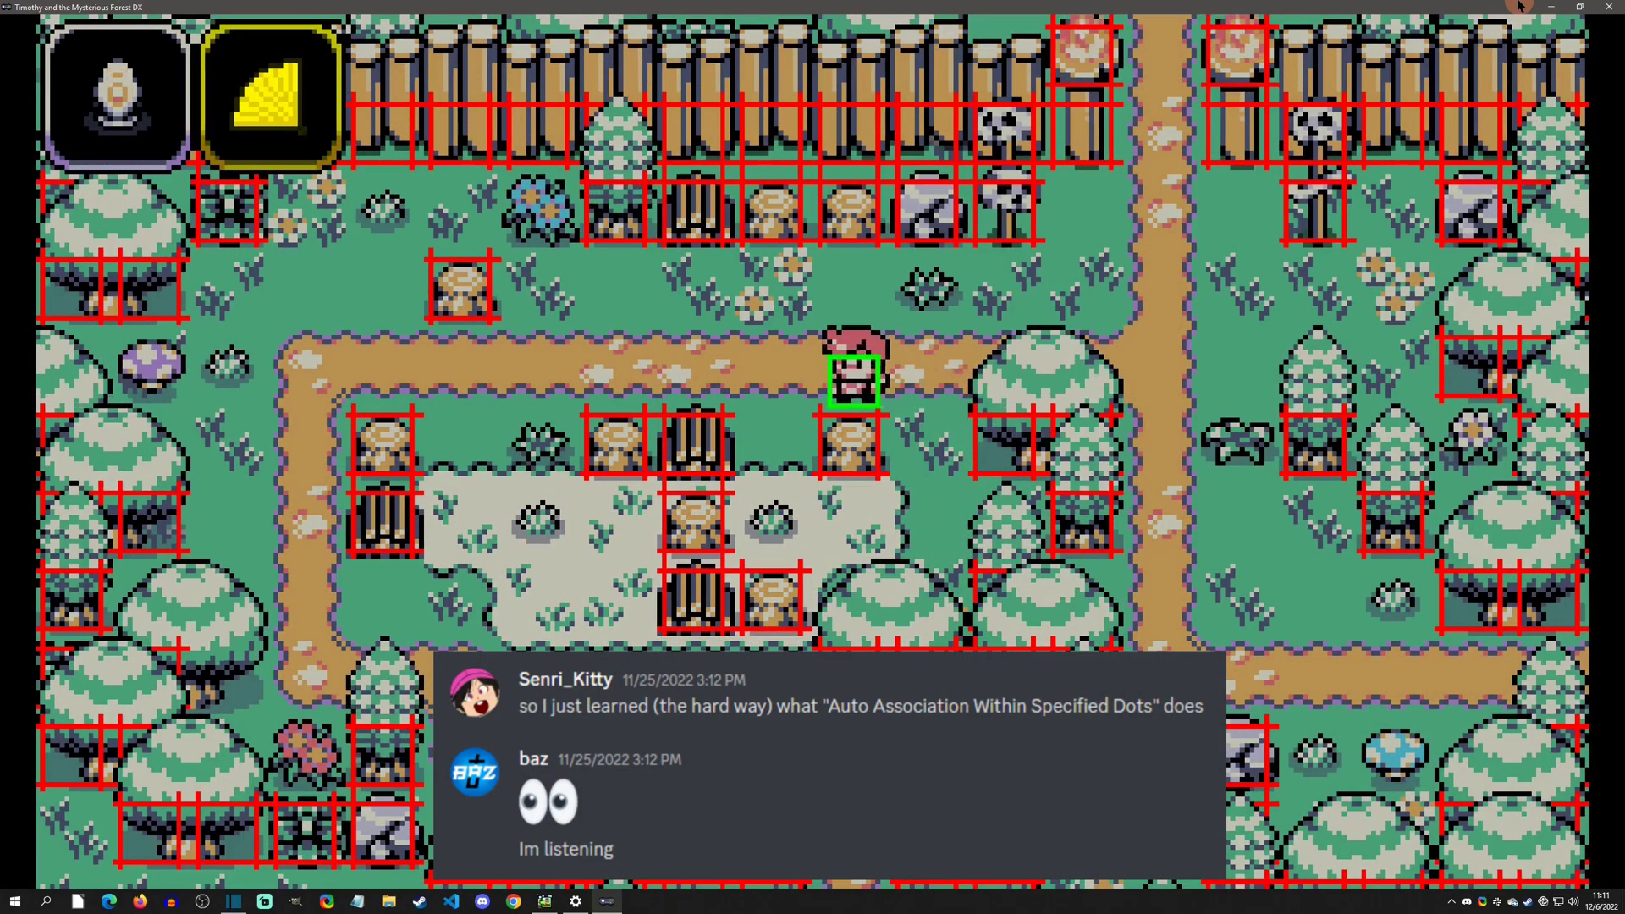
key("Up")
key("Right")
key("Down")
key("Left")
key("Down")
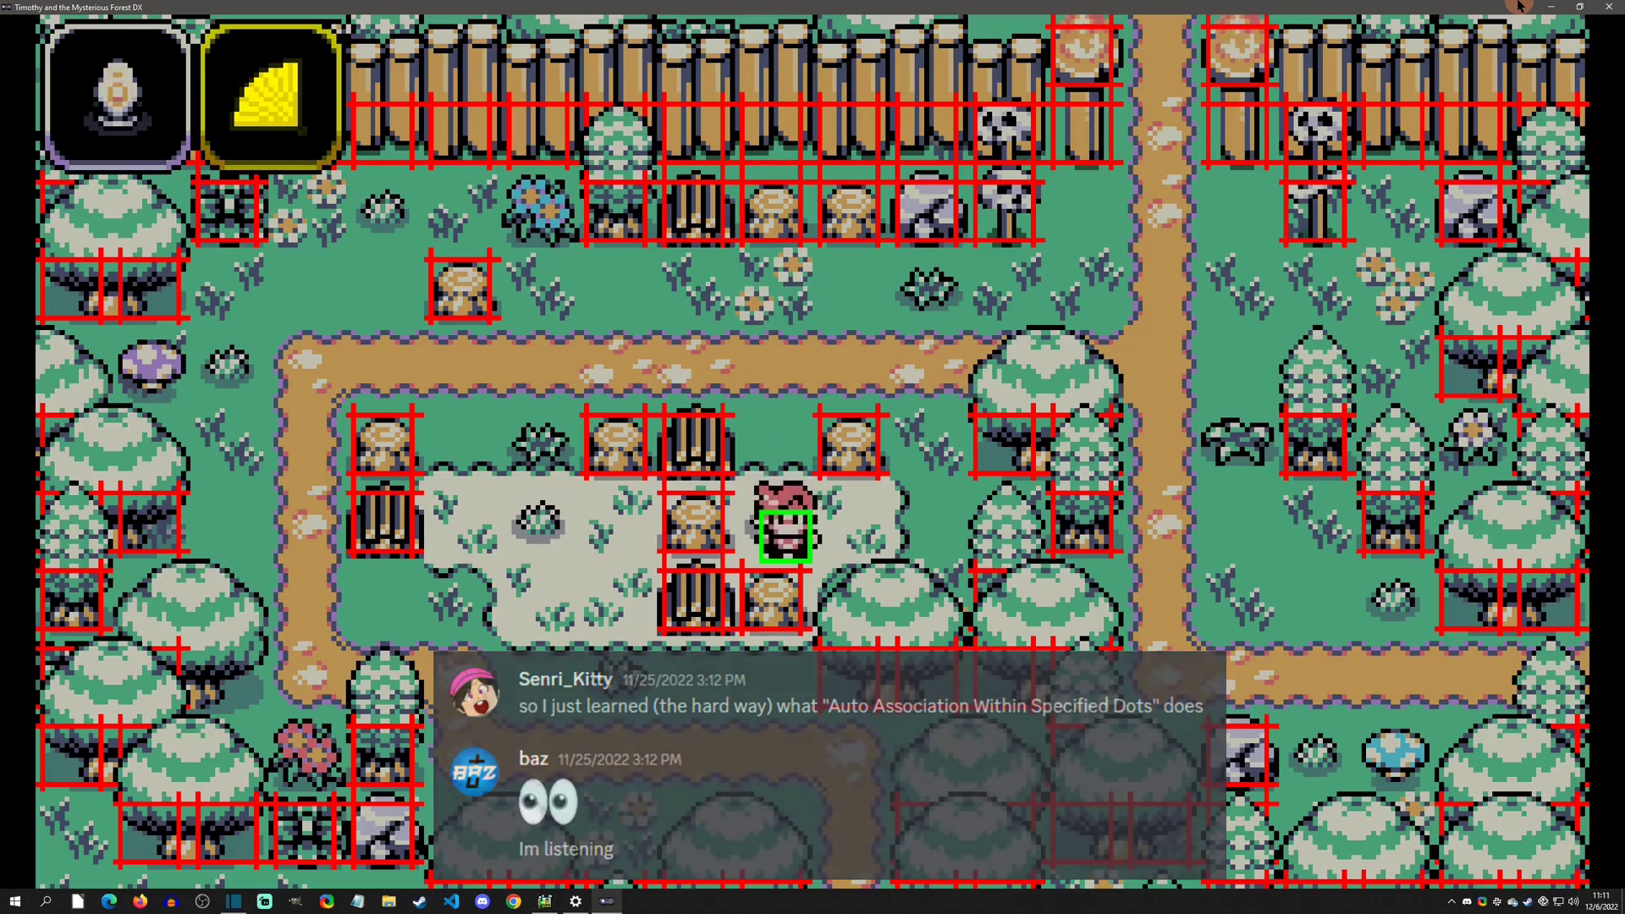
key("Right")
key("Left")
key("Up")
key("Right")
key("Right")
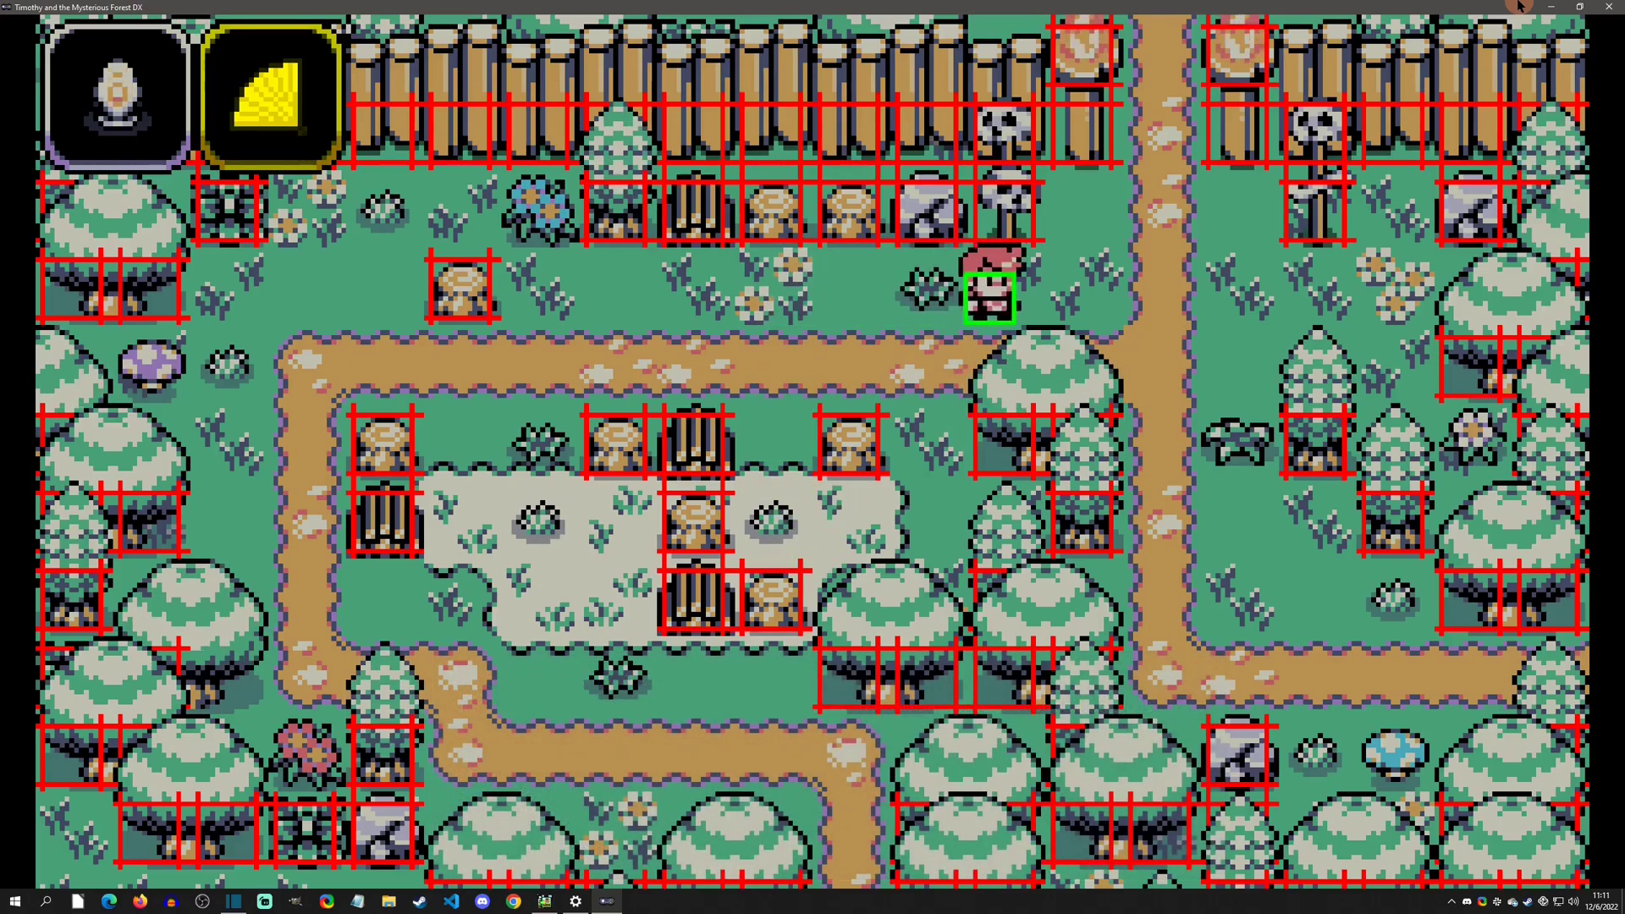
key("Up")
key("Right")
key("Up")
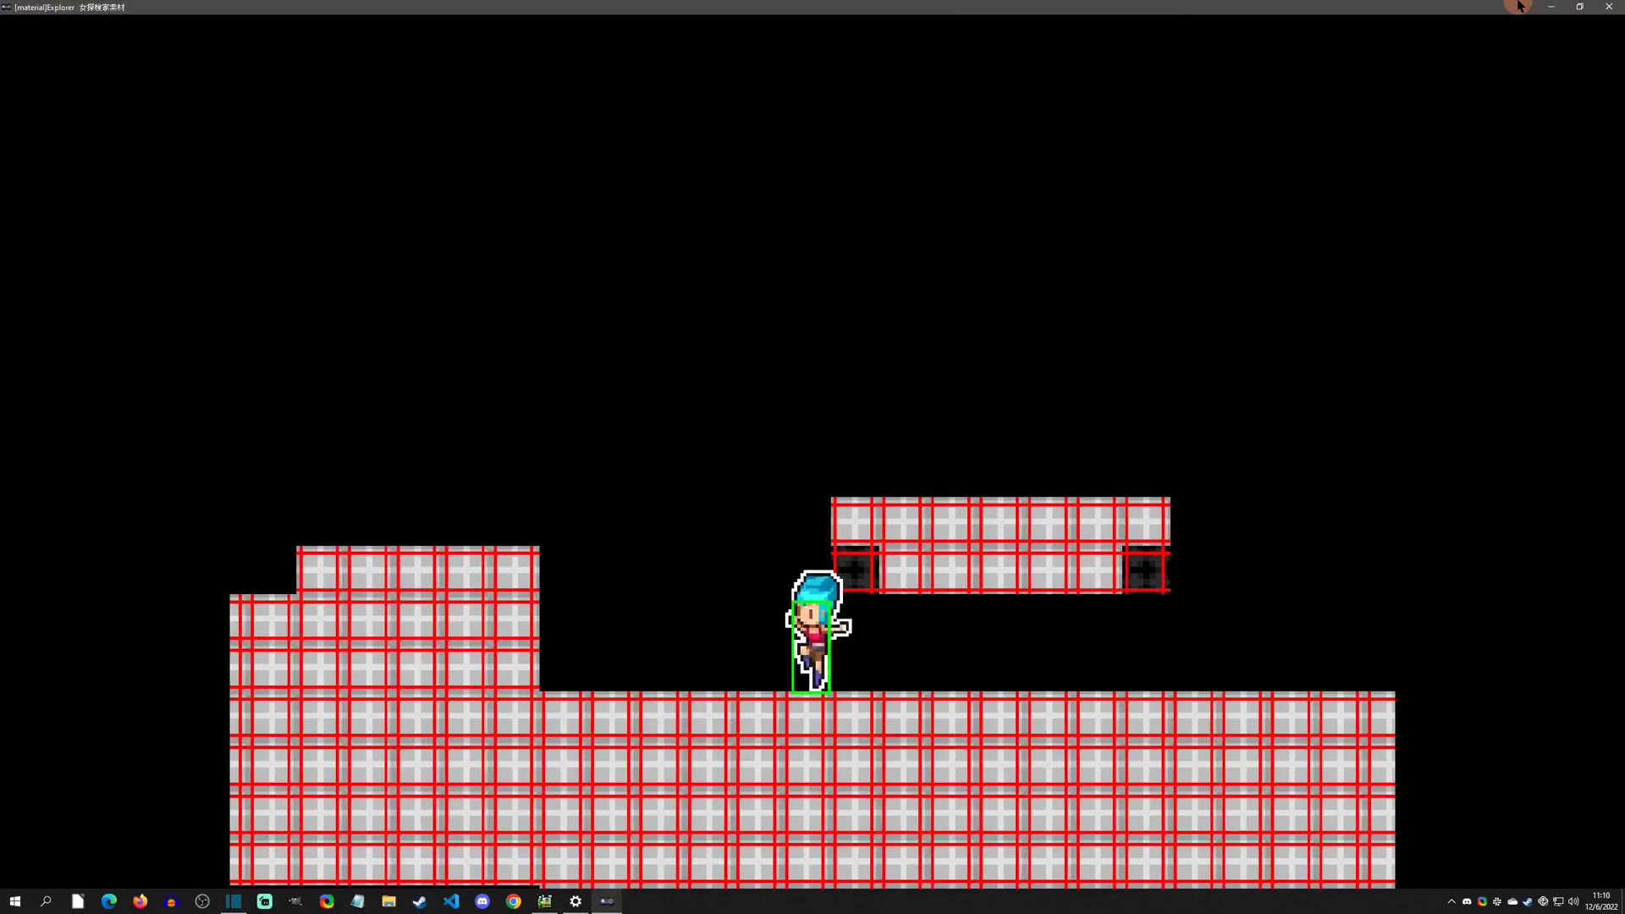
- Walk the character beneath the floating platform and test jumps around its right dark corner from slightly different positions
key("Right")
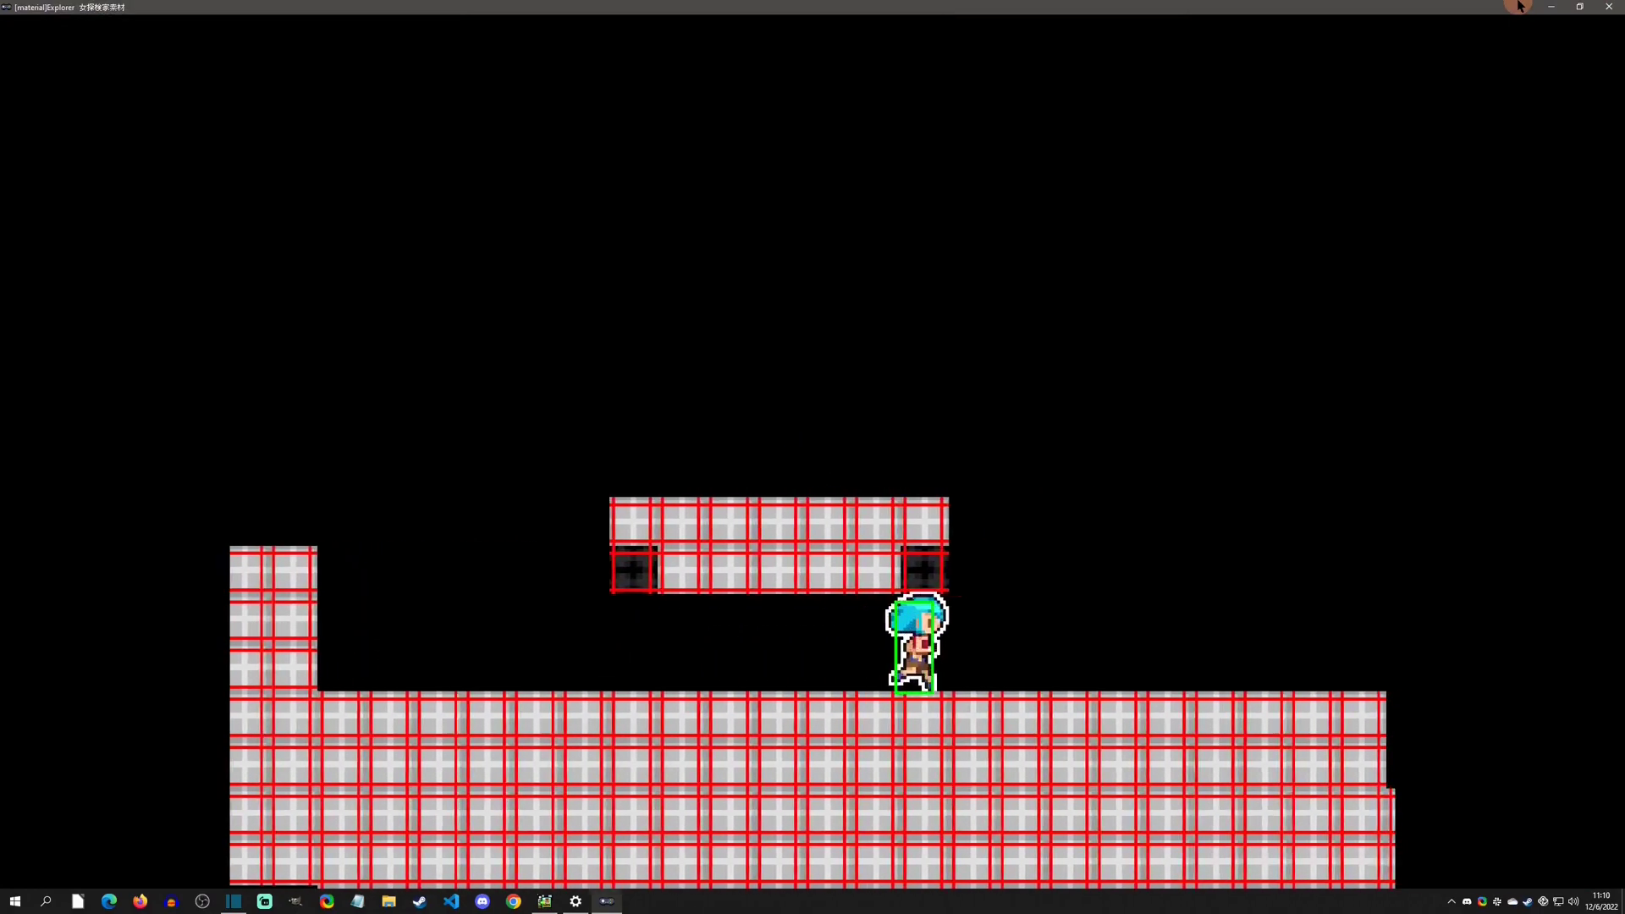
key("space")
key("Left")
key("Right")
key("space")
key("Left")
key("Left")
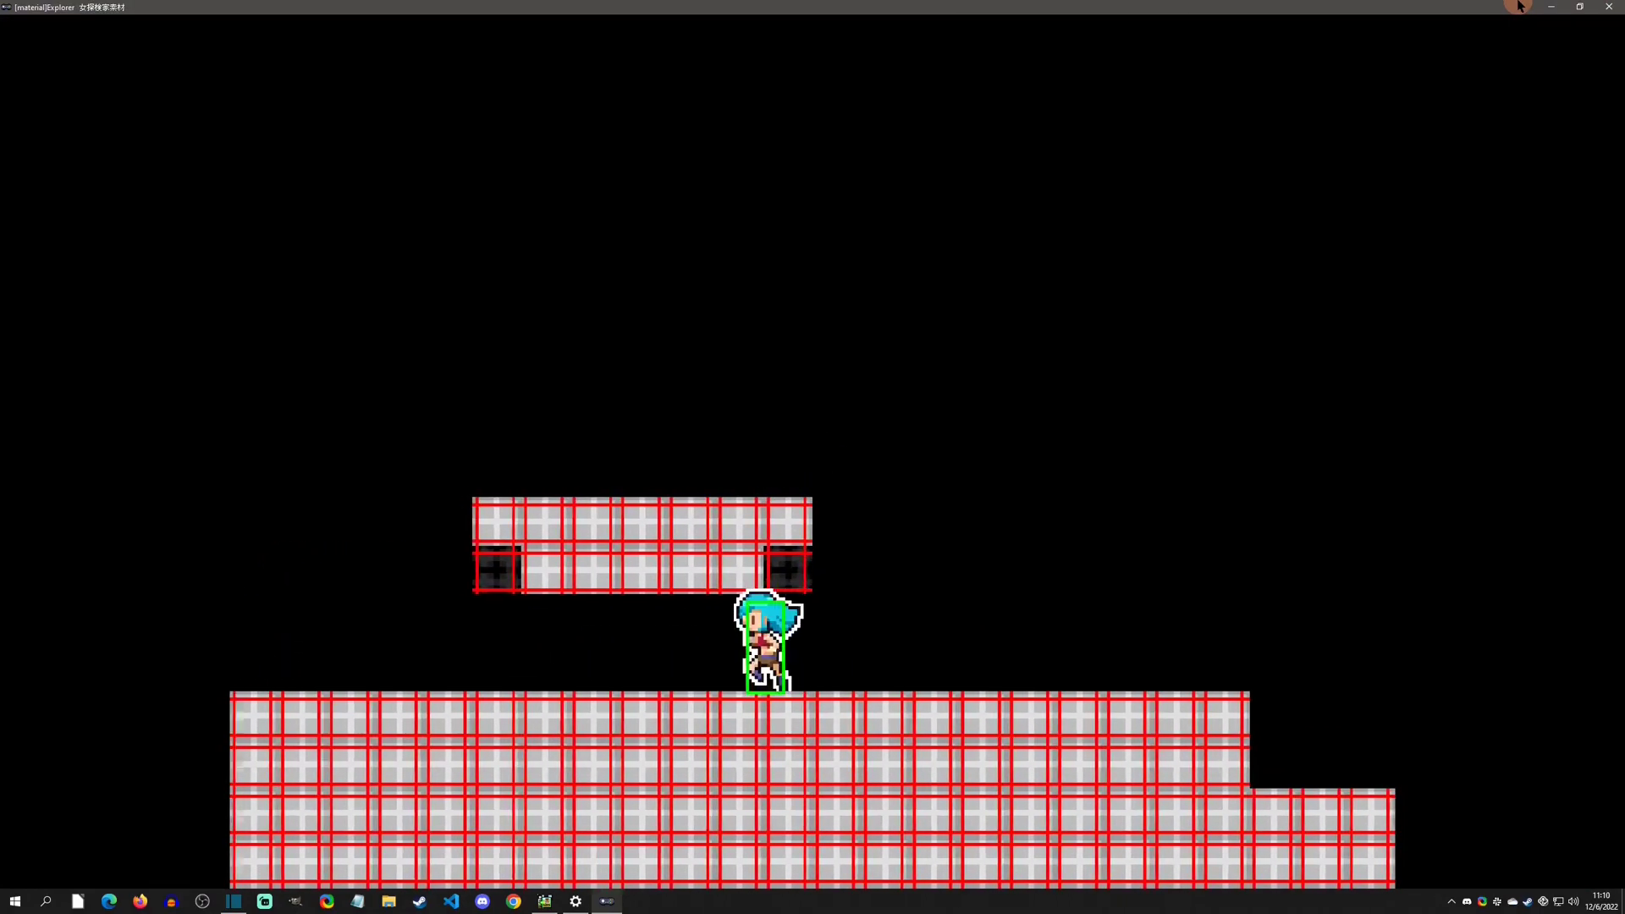
key("space")
- Test a jump beside the platform's left dark corner, and repeat the jumps under and just outside the right dark corner
key("Right")
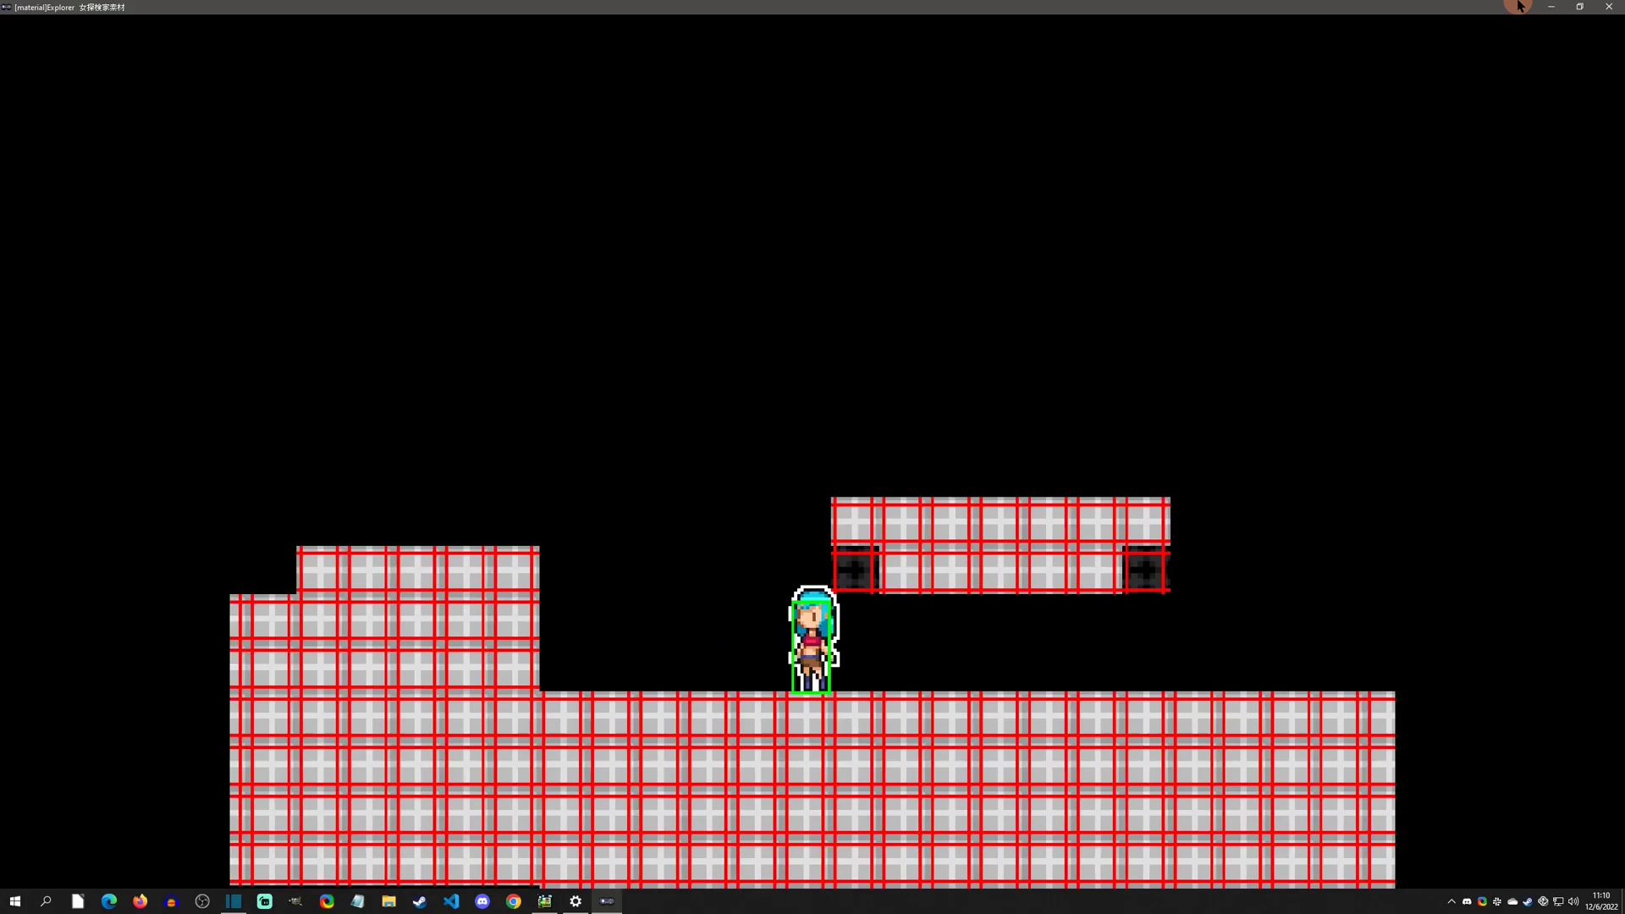
key("space")
key("Right")
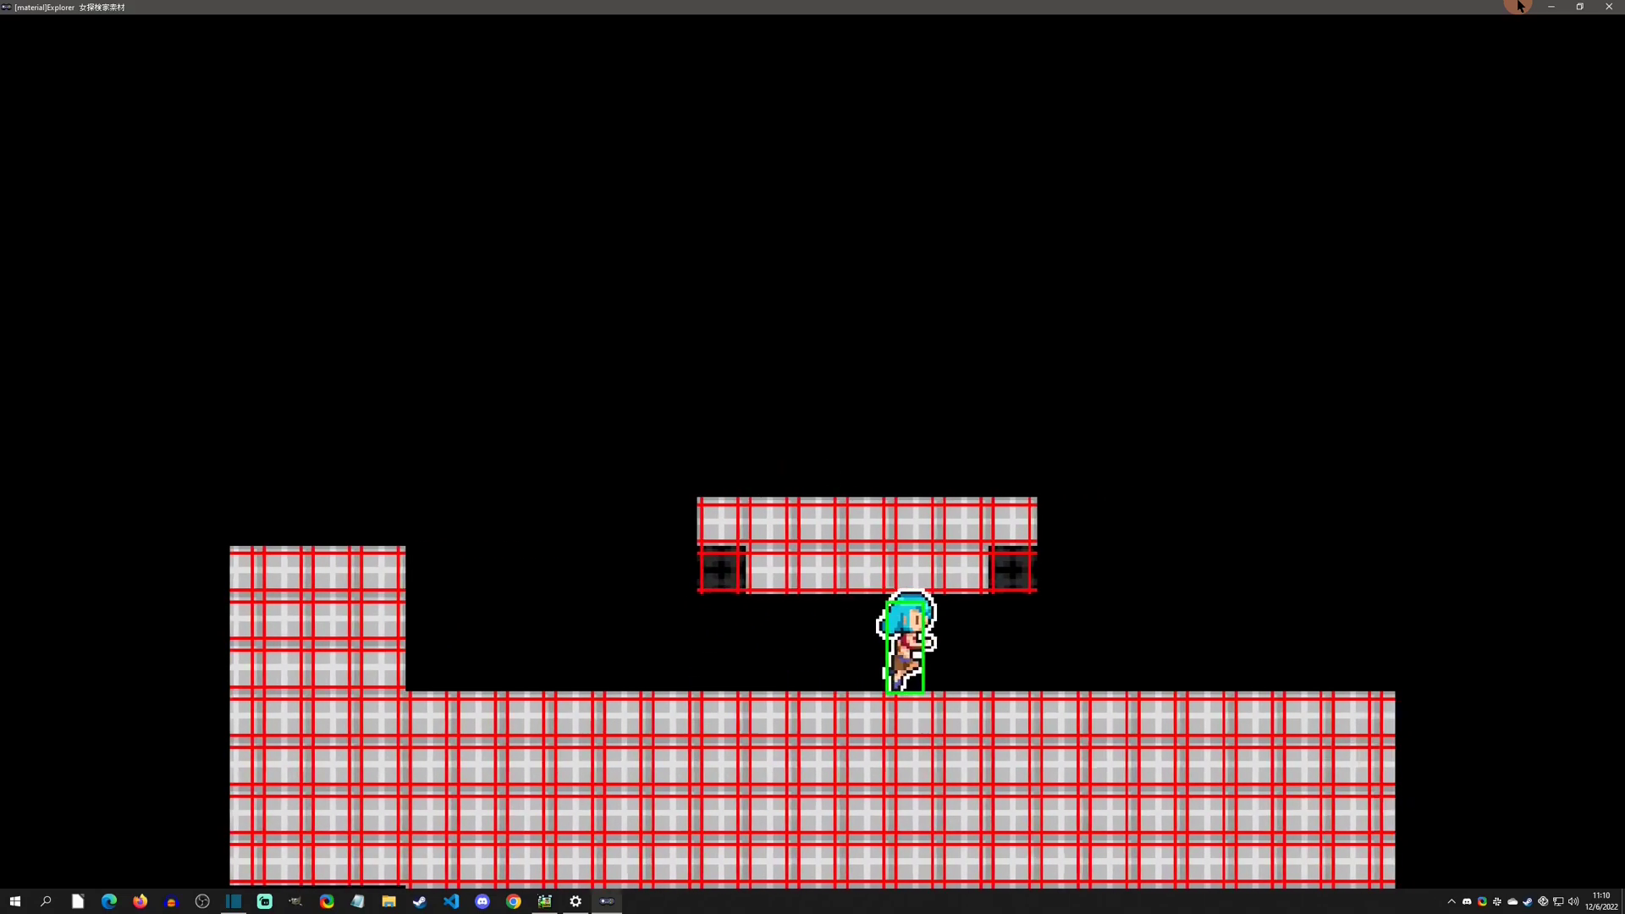
key("space")
key("Left")
key("Right")
key("space")
key("Left")
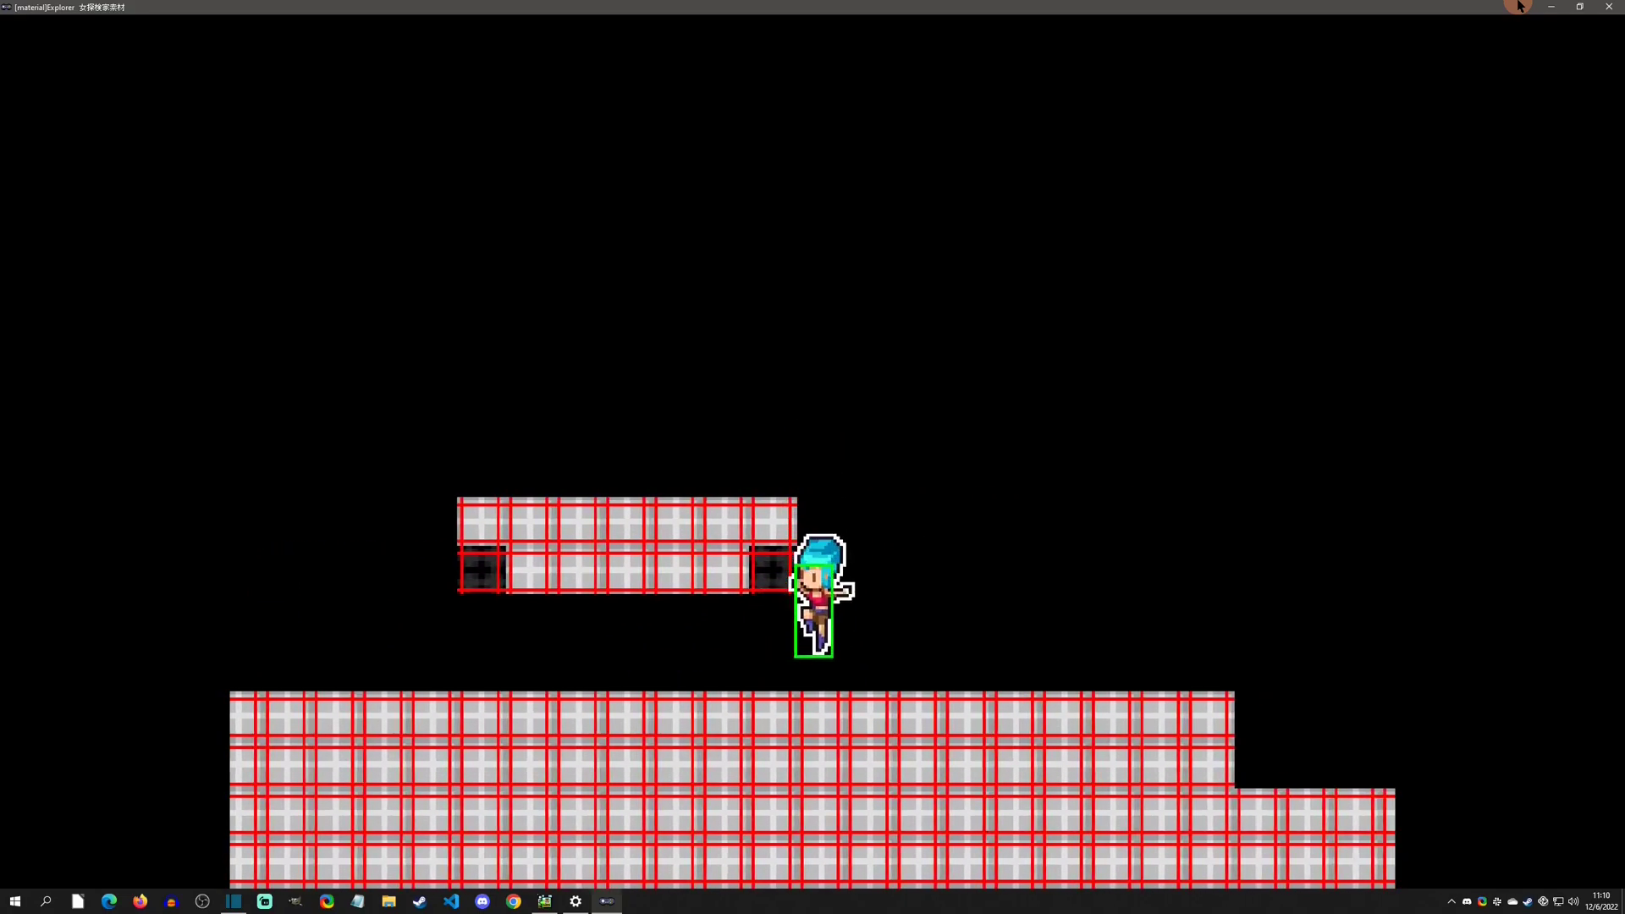
- Bring the character back to the platform's left dark corner and test jumping from there toward the underside
key("Left")
key("space")
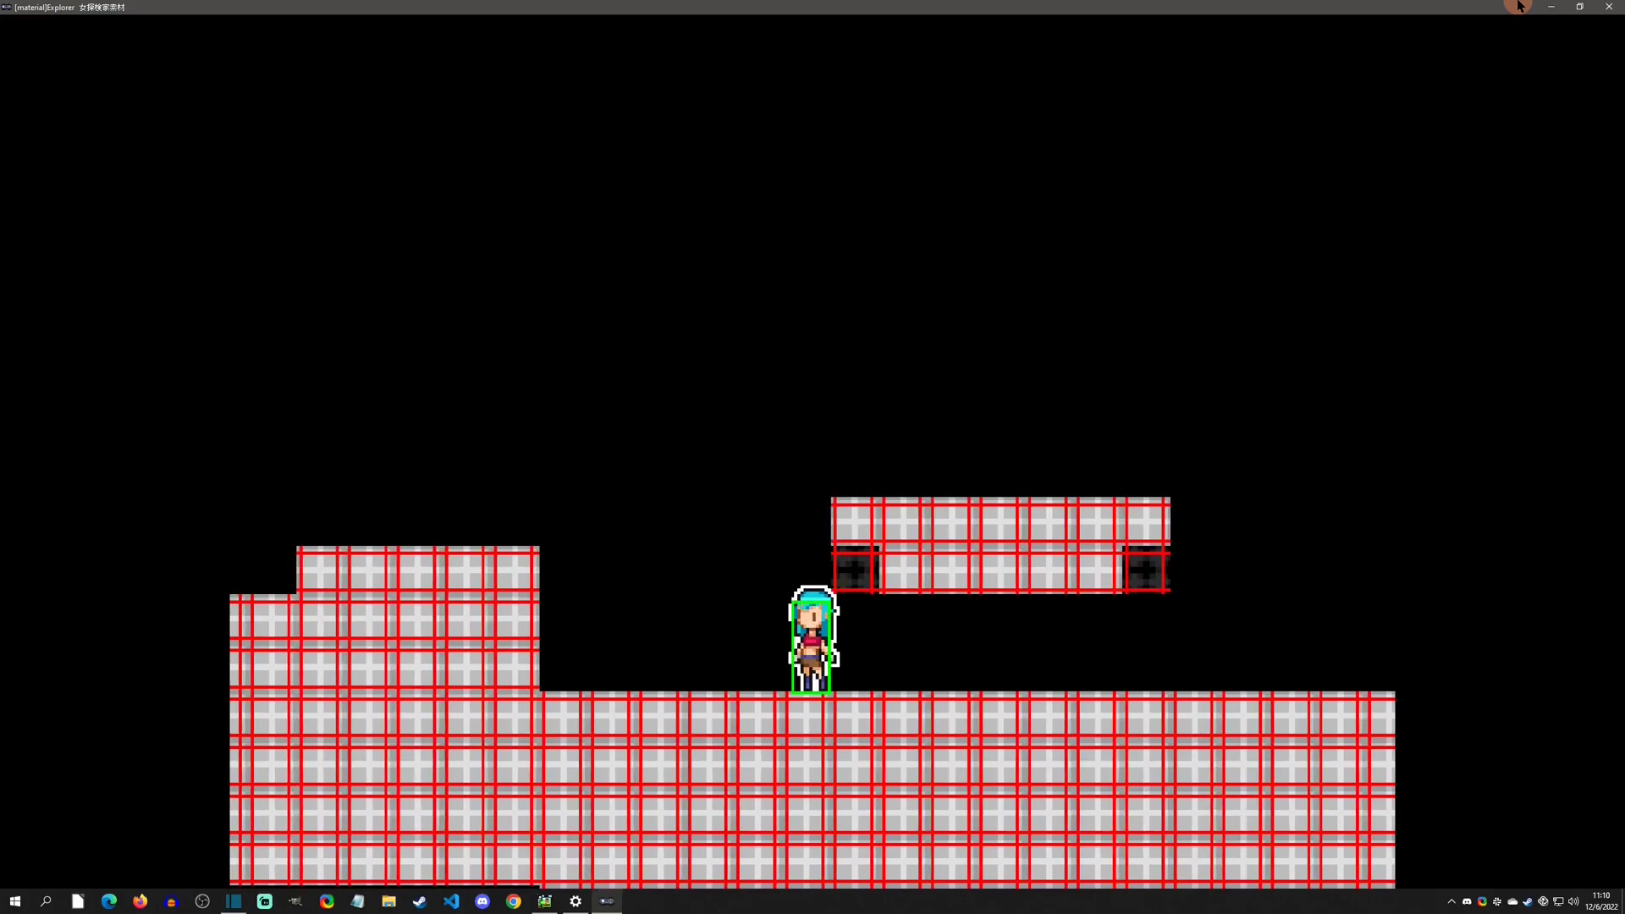
key("Right")
key("space")
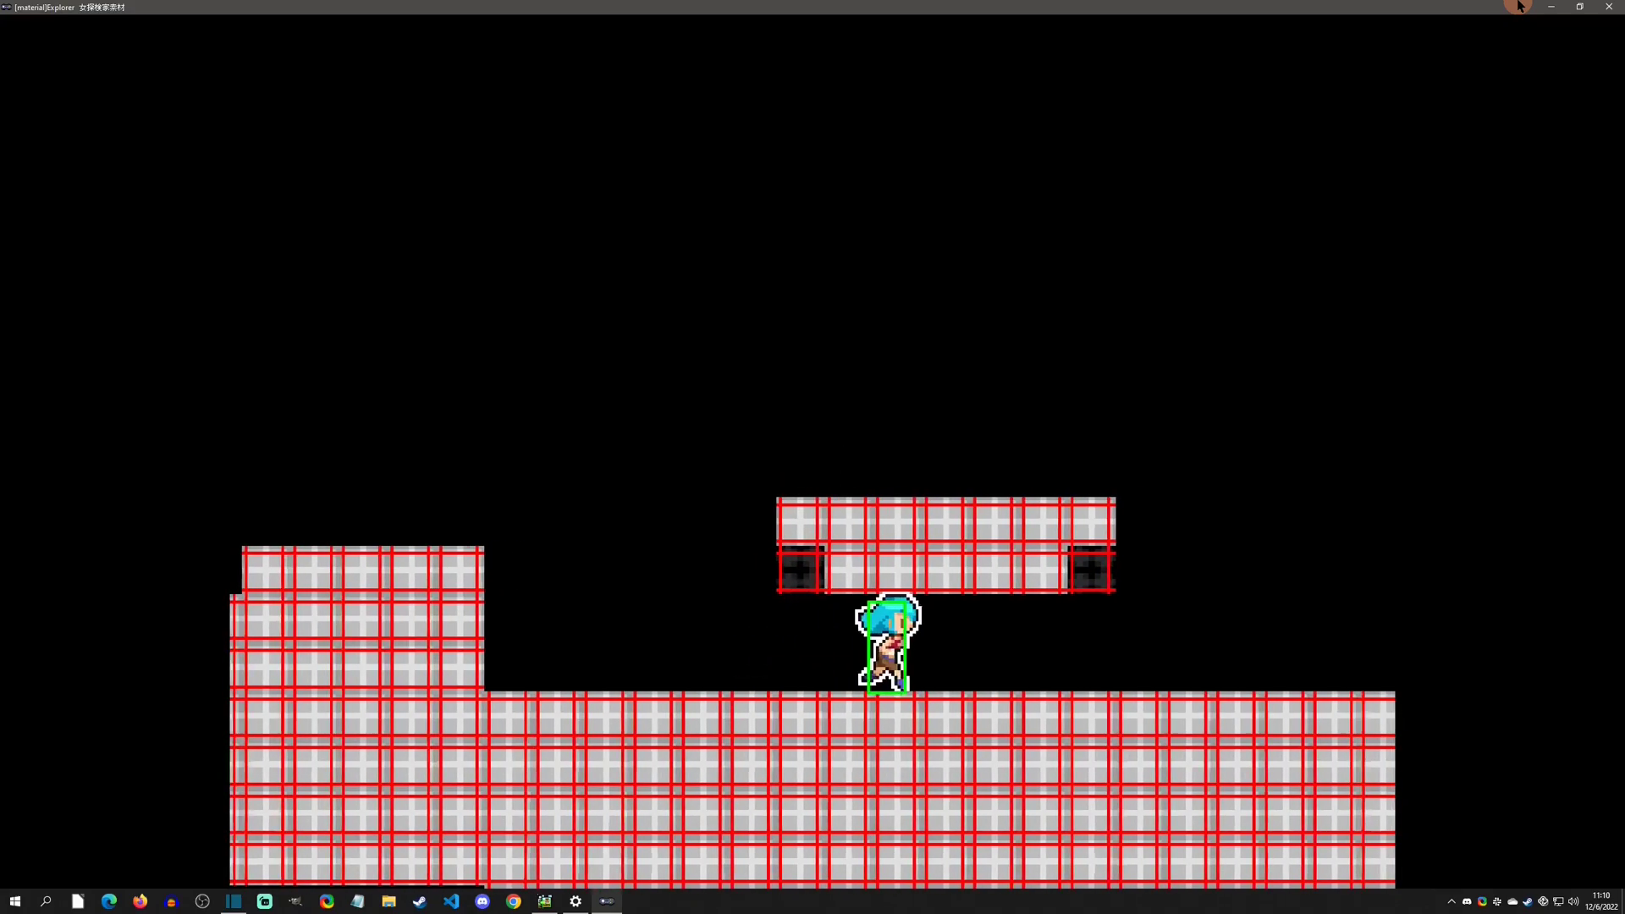